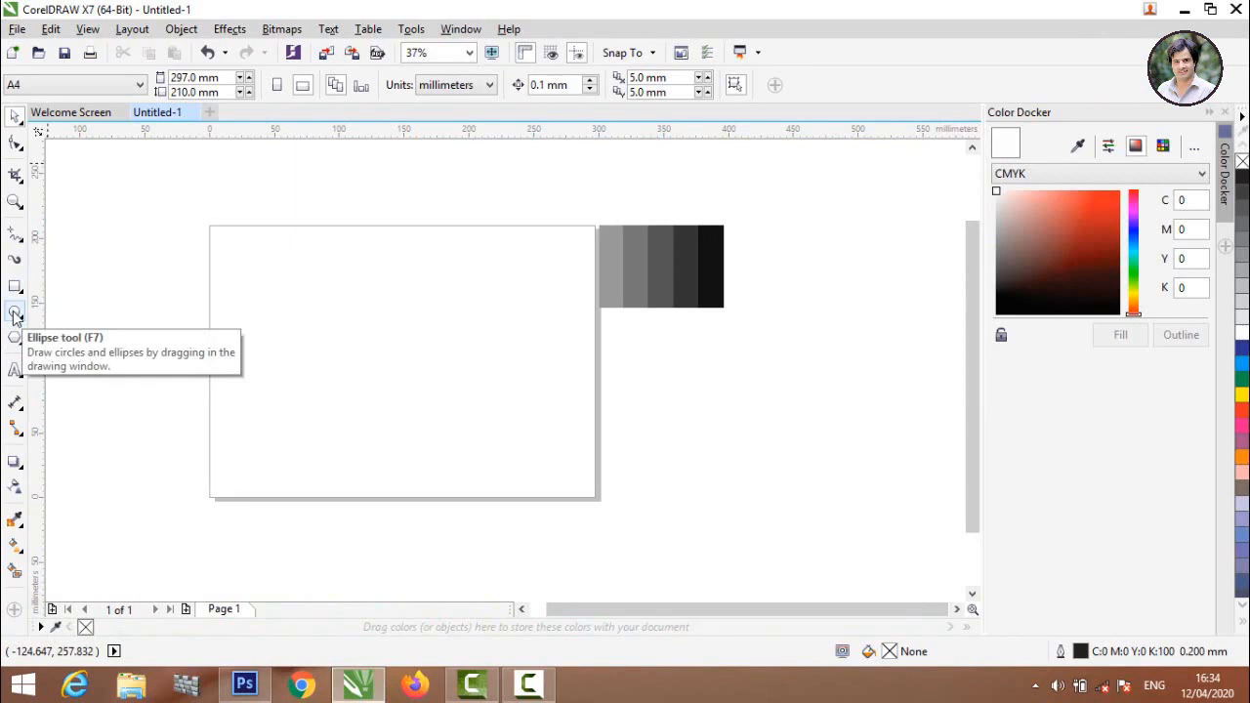
# Step: Draw a narrow vertical ellipse about 3 mm wide and 35 mm tall near the page's lower left, resting on a horizontal guideline
pyautogui.click(14, 312)
pyautogui.moveTo(237, 255)
pyautogui.mouseDown()
pyautogui.moveTo(276, 380)
pyautogui.moveTo(244, 447)
pyautogui.mouseUp()
pyautogui.moveTo(243, 251)
pyautogui.mouseDown()
pyautogui.moveTo(225, 404)
pyautogui.moveTo(272, 445)
pyautogui.mouseUp()
pyautogui.click(323, 421)
pyautogui.scroll(5, 228, 424)
pyautogui.click(262, 441)
pyautogui.scroll(-2, 273, 445)
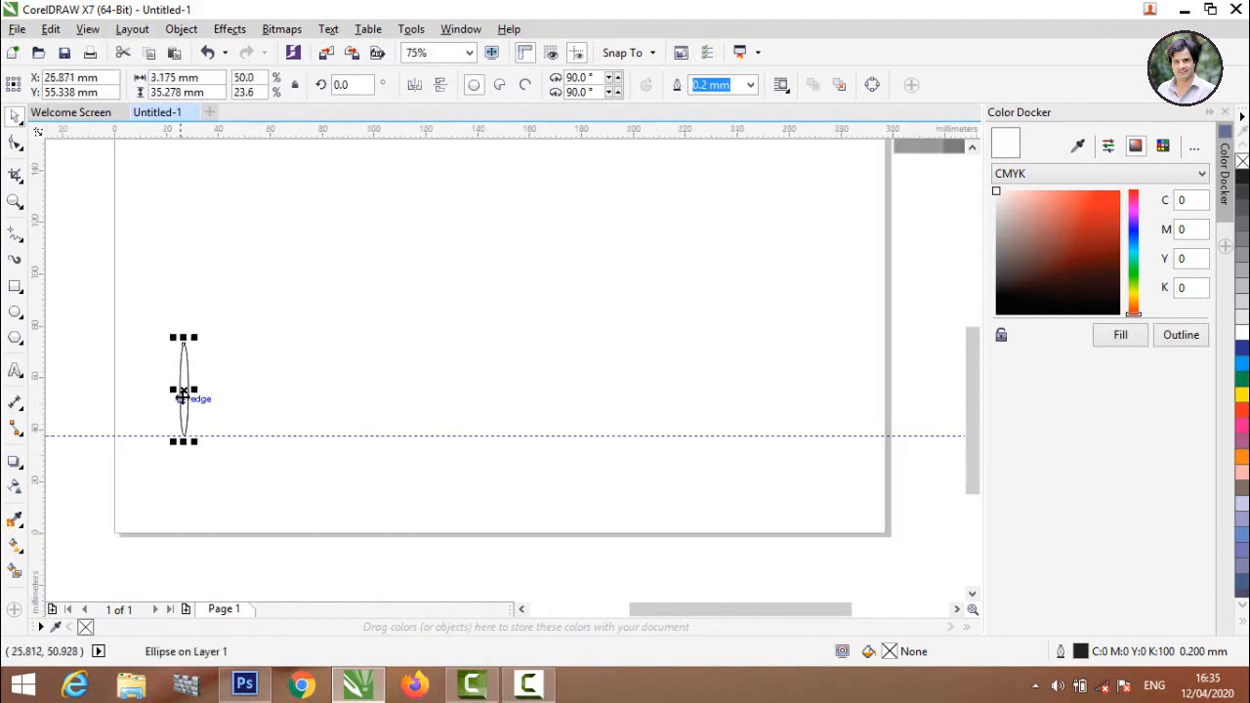
# Step: Duplicate the ellipse to its right and stretch the copy upward to about 44 mm tall
pyautogui.moveTo(181, 395); pyautogui.dragTo(224, 393)
pyautogui.scroll(2, 198, 423)
pyautogui.click(251, 360)
pyautogui.scroll(-2, 251, 356)
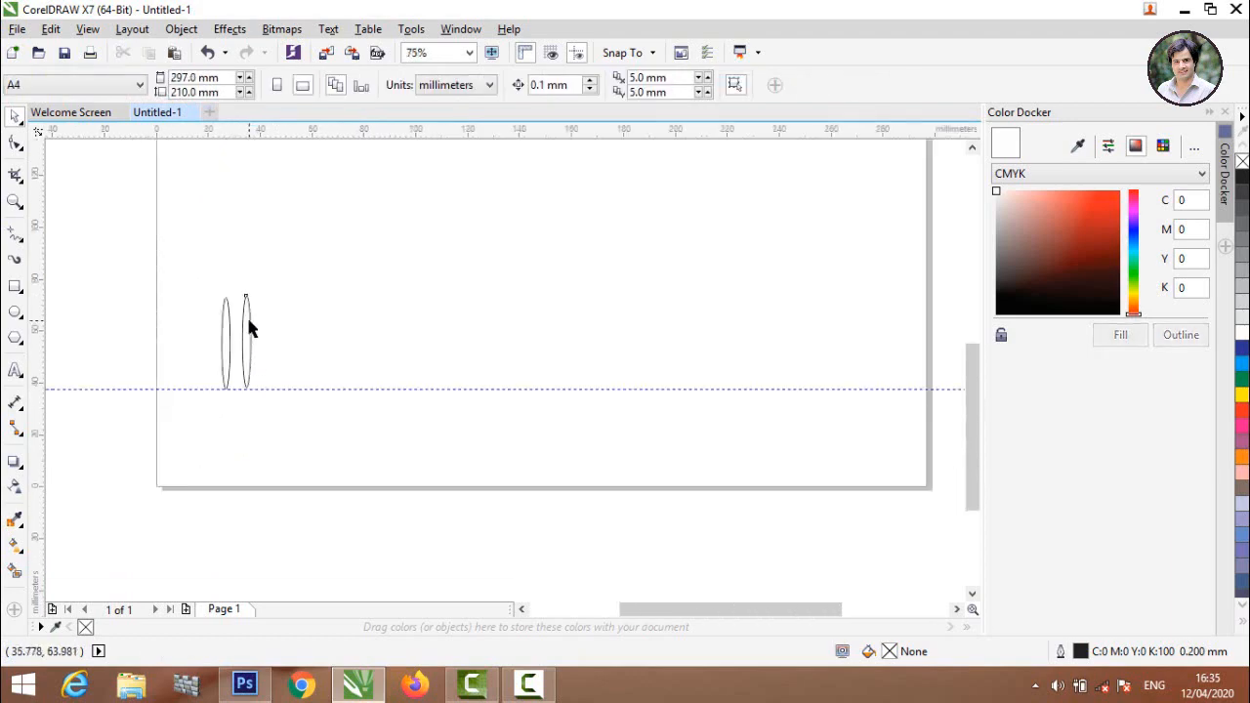
pyautogui.click(247, 320)
pyautogui.moveTo(246, 286); pyautogui.dragTo(246, 265)
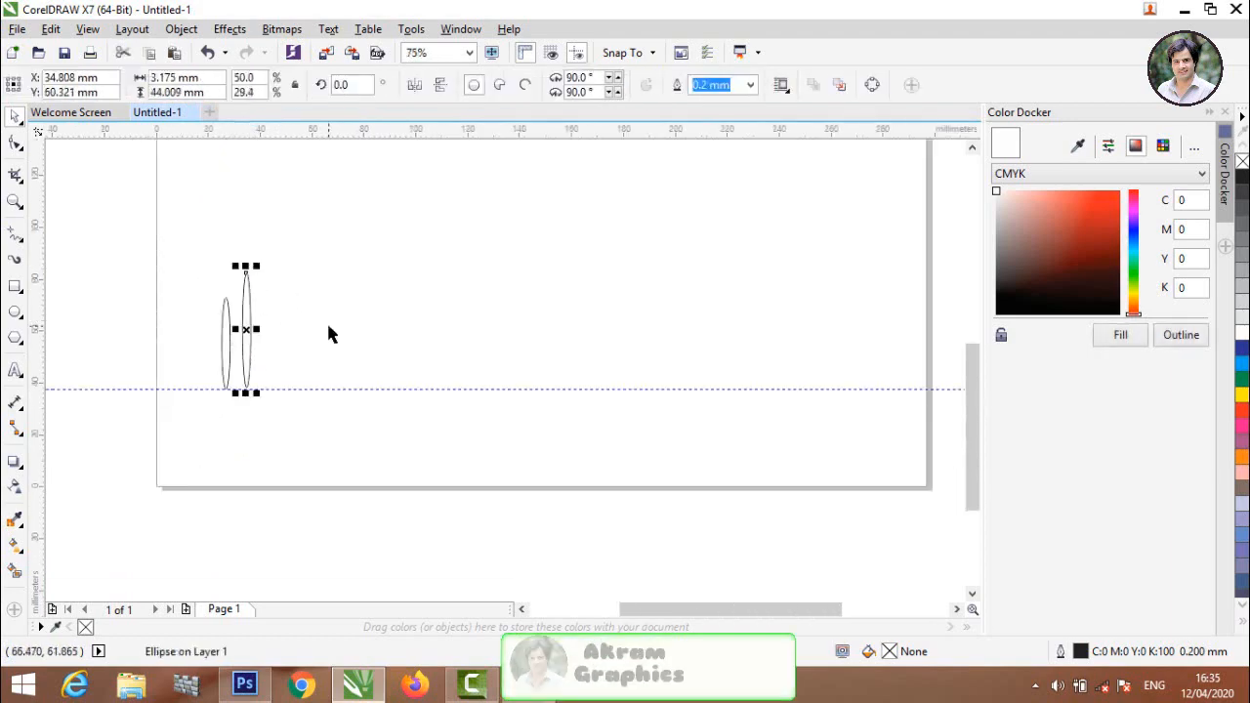
pyautogui.click(328, 334)
# Step: Duplicate the 44 mm ellipse to its right and raise the copy slightly above the guideline
pyautogui.click(248, 333)
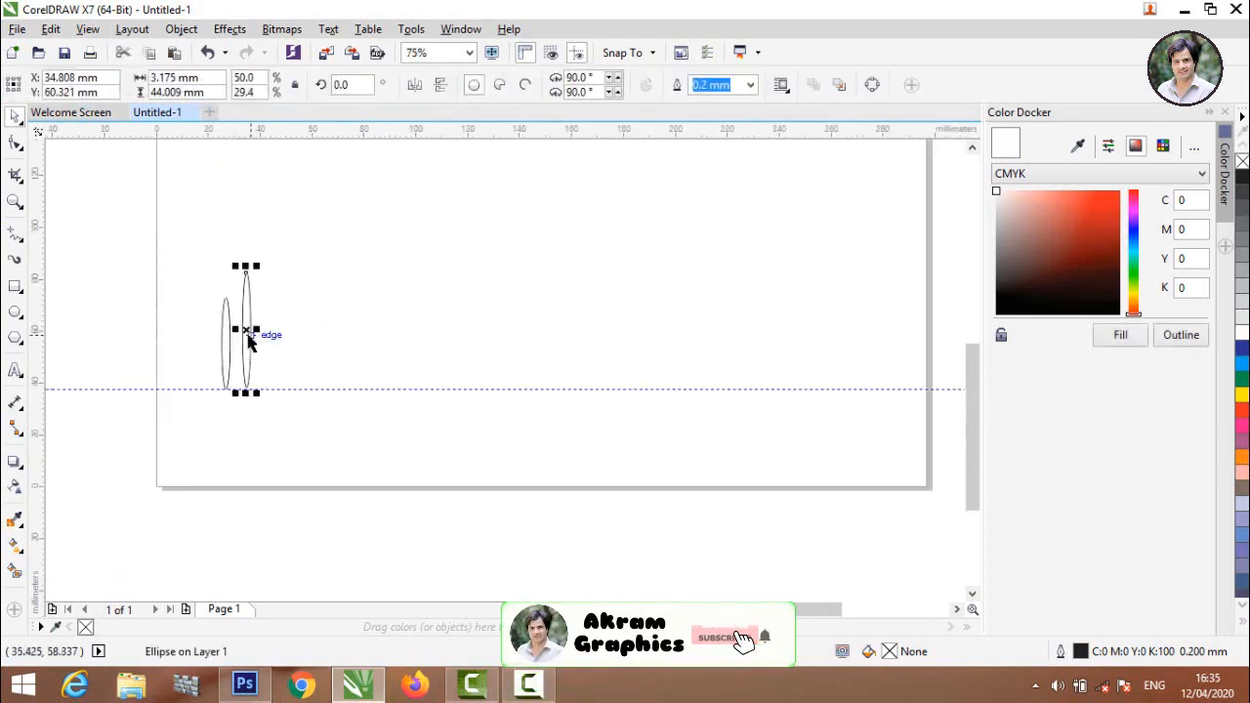
pyautogui.moveTo(248, 333); pyautogui.dragTo(263, 326)
pyautogui.rightClick(263, 326)
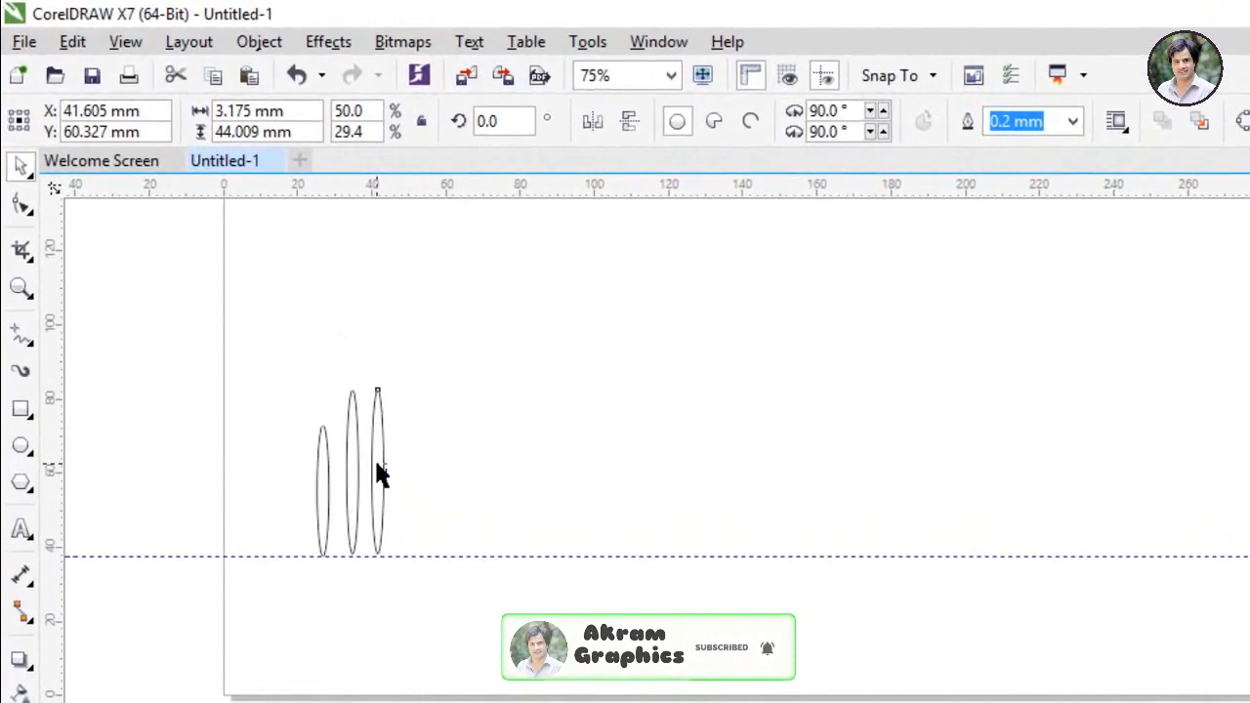
pyautogui.click(368, 464)
pyautogui.scroll(3, 342, 522)
pyautogui.moveTo(607, 573); pyautogui.dragTo(613, 549)
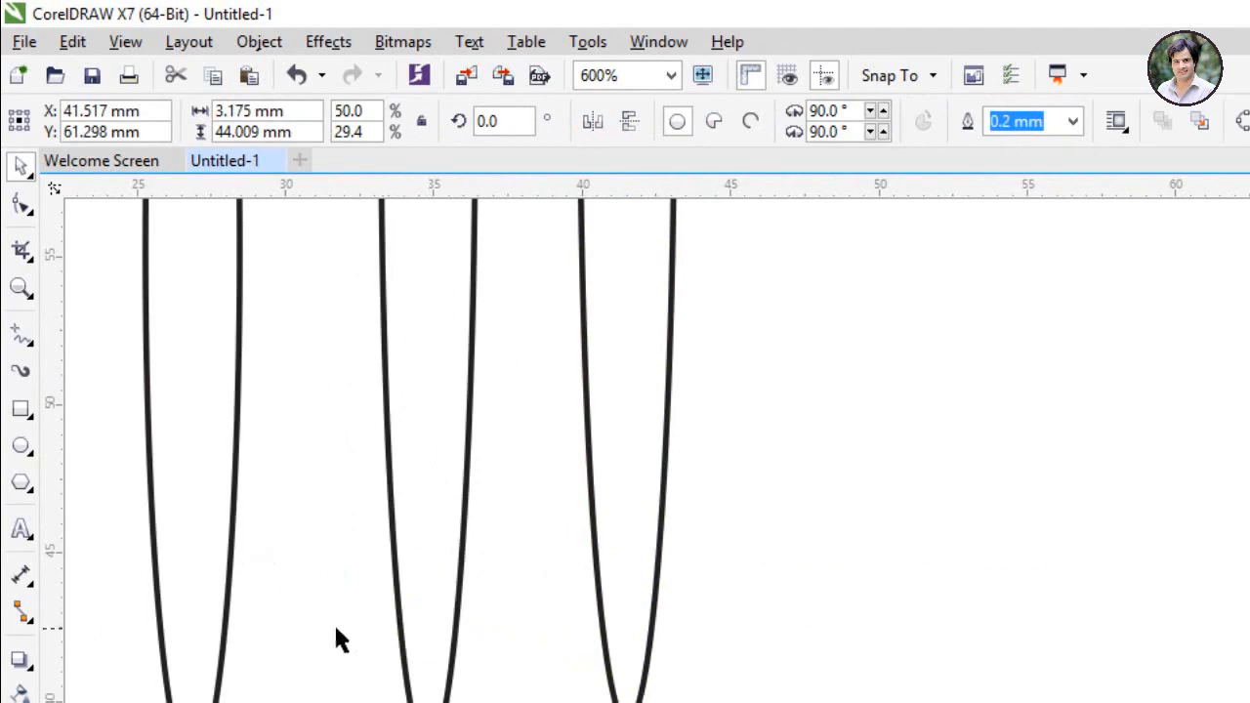
pyautogui.scroll(-2, 538, 614)
pyautogui.scroll(-3, 423, 455)
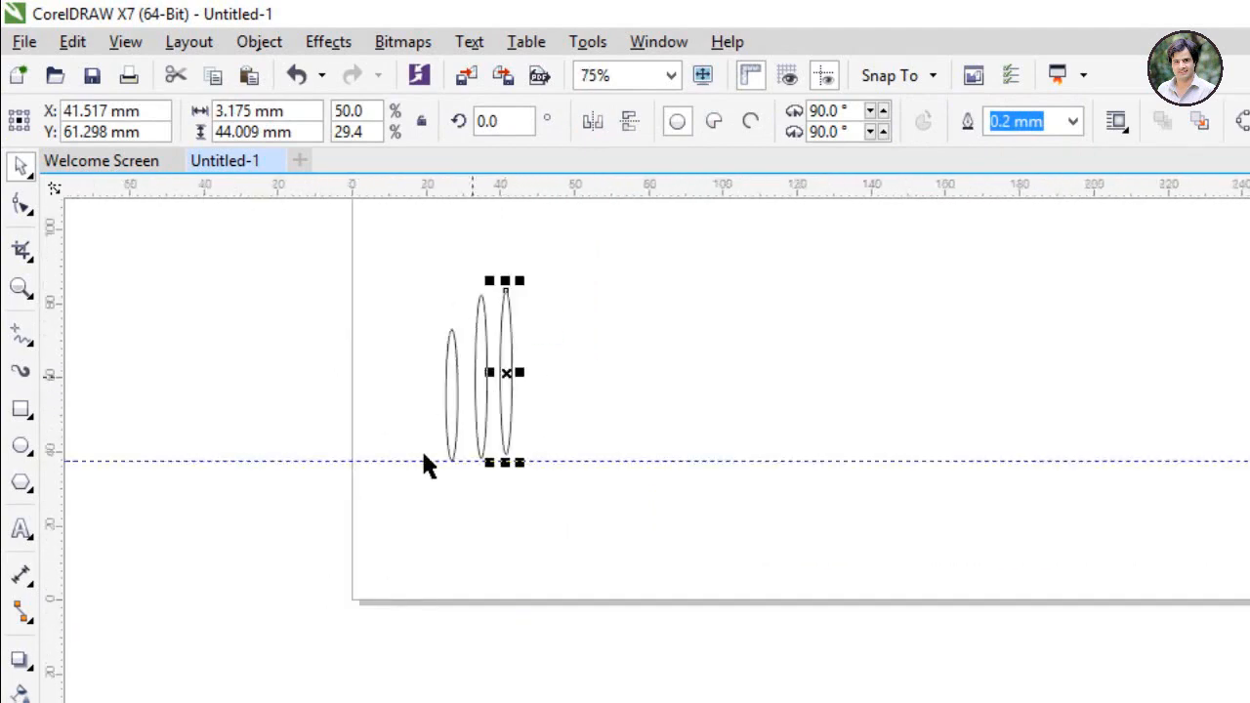
# Step: Stretch the third ellipse upward to about 53 mm tall
pyautogui.scroll(2, 439, 391)
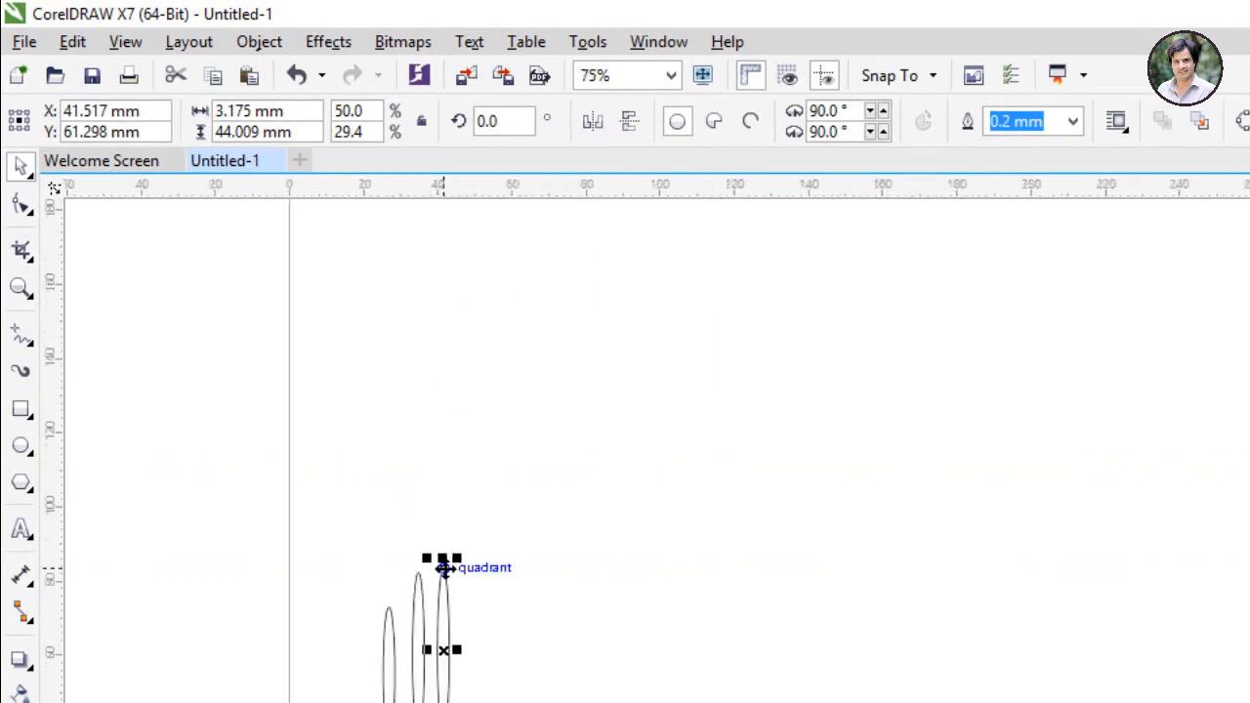
pyautogui.moveTo(443, 550)
pyautogui.mouseDown()
pyautogui.moveTo(444, 511)
pyautogui.moveTo(445, 527)
pyautogui.mouseUp()
pyautogui.click(475, 596)
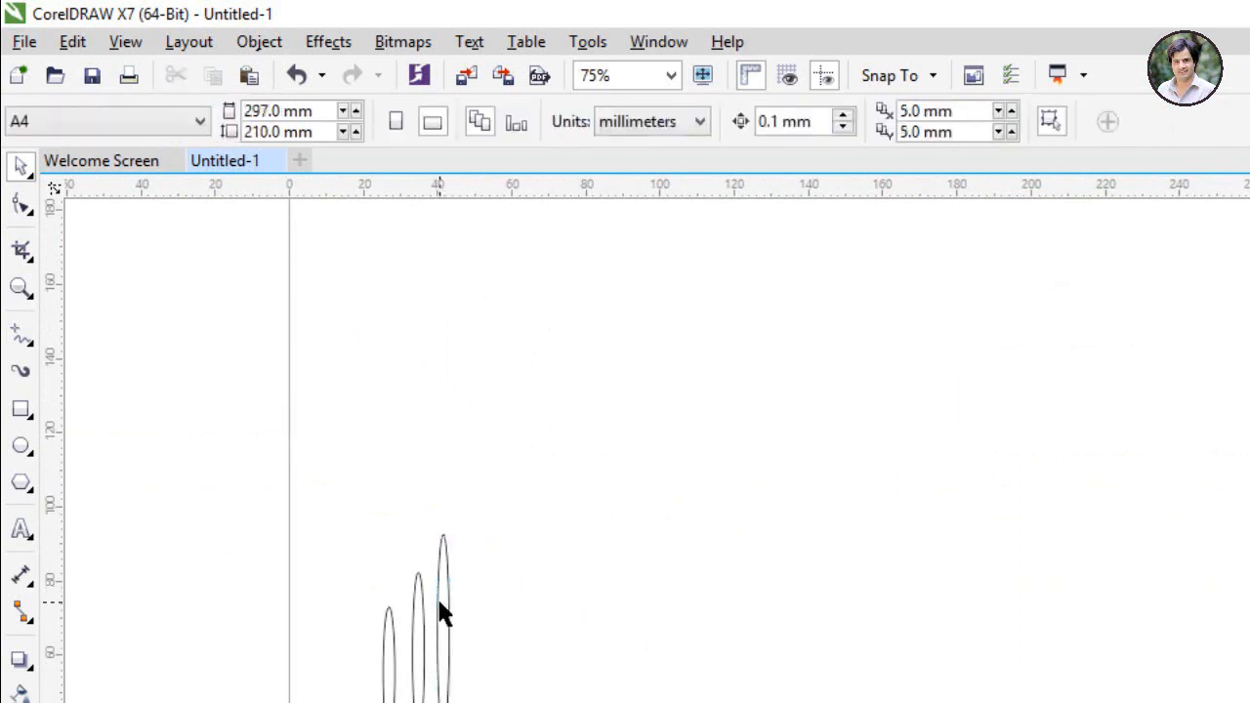
# Step: Shift the tallest and the shortest ellipses slightly to the right to adjust the spacing of the row
pyautogui.scroll(2, 436, 672)
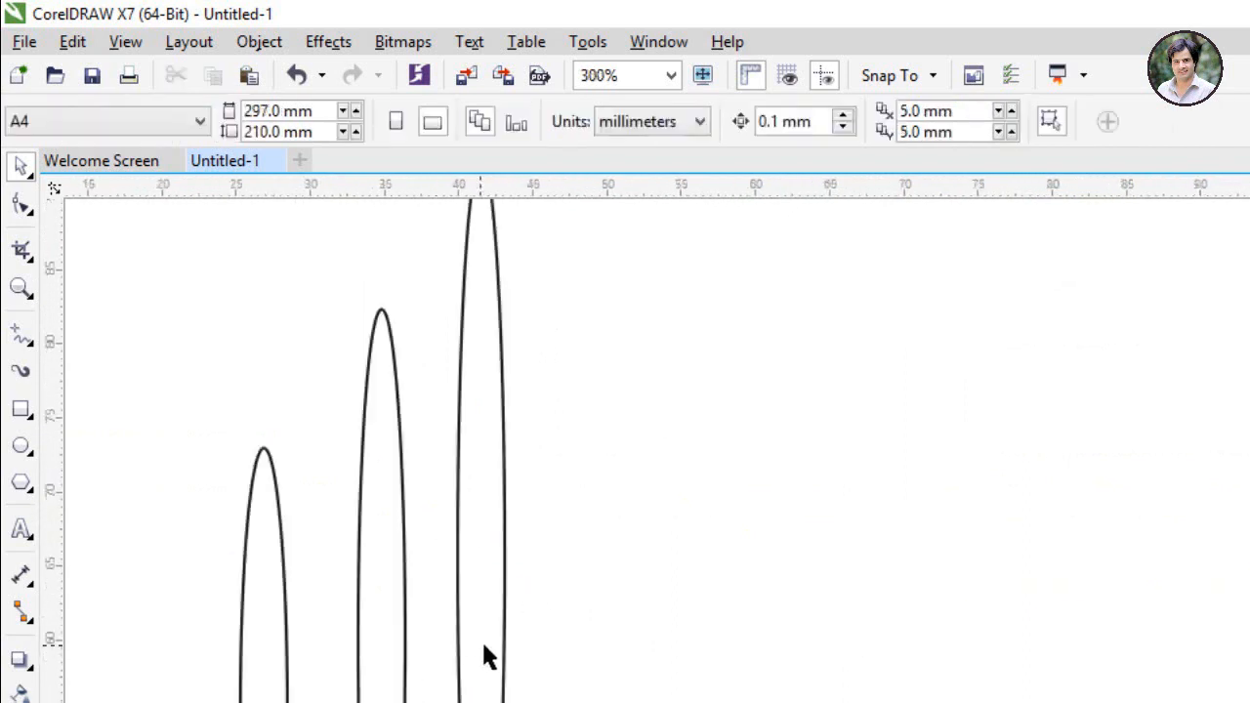
pyautogui.moveTo(484, 646)
pyautogui.mouseDown()
pyautogui.moveTo(502, 648)
pyautogui.moveTo(491, 648)
pyautogui.mouseUp()
pyautogui.click(533, 647)
pyautogui.scroll(-2, 507, 639)
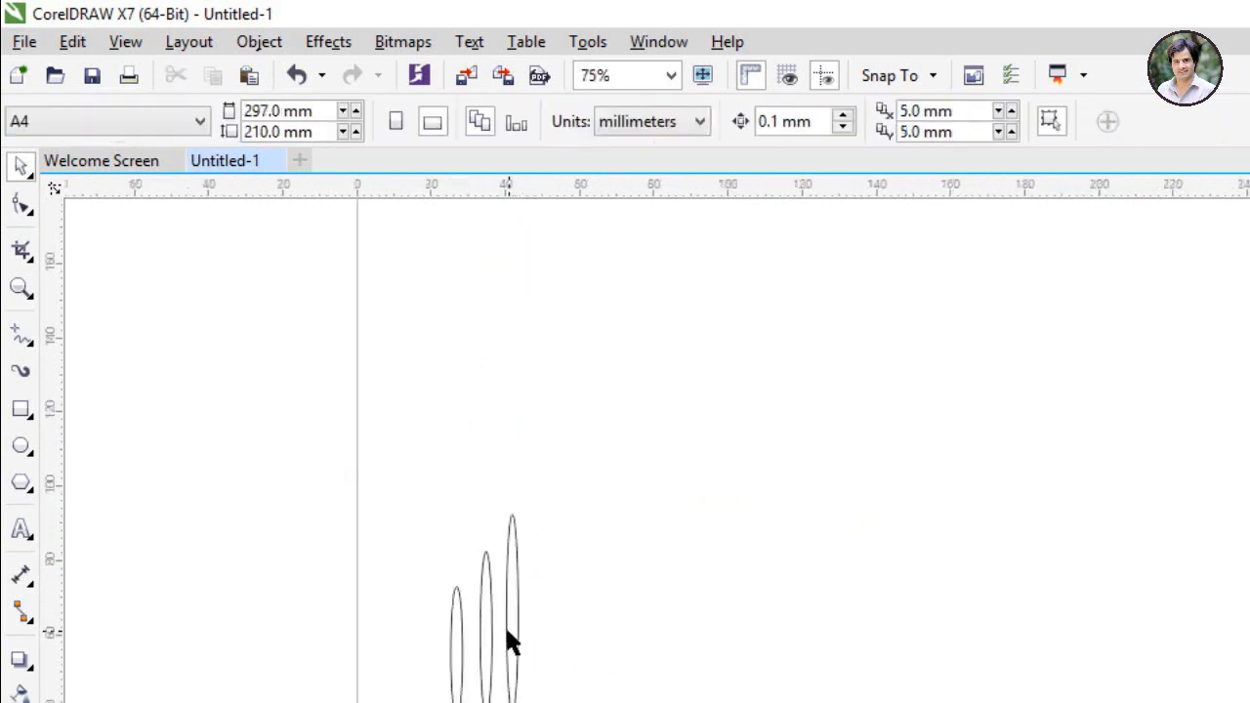
pyautogui.scroll(2, 459, 672)
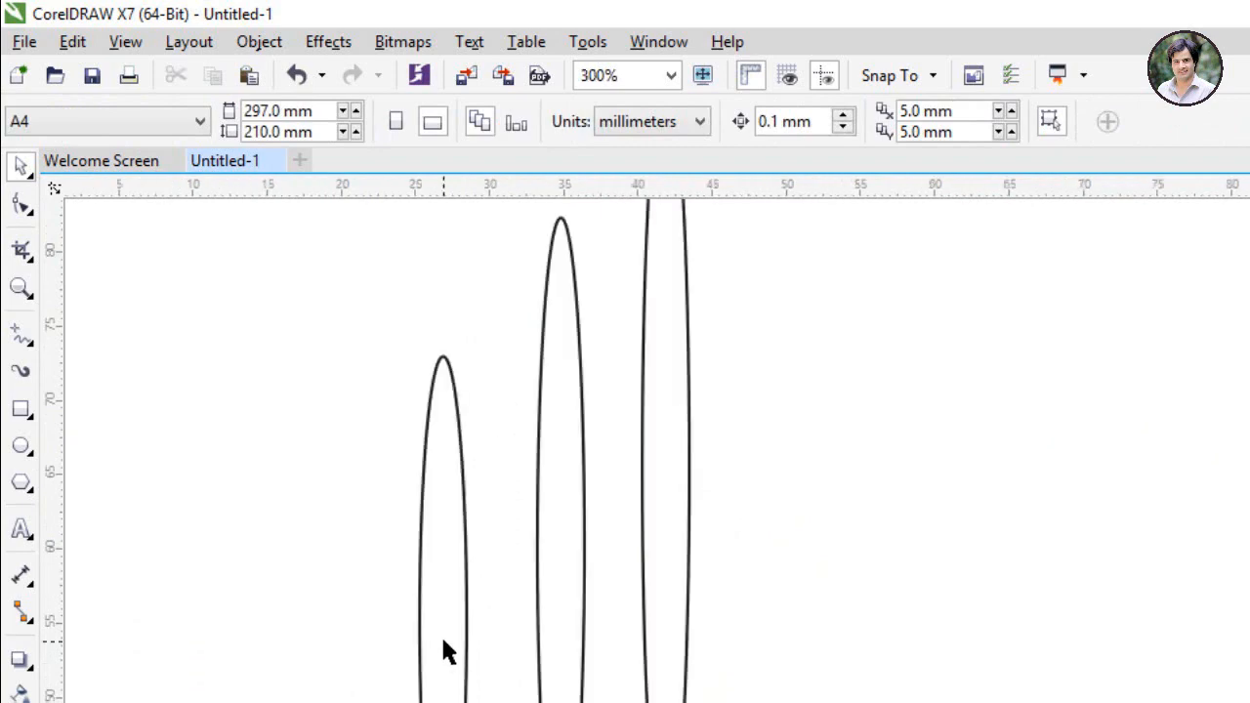
pyautogui.moveTo(440, 635); pyautogui.dragTo(458, 636)
pyautogui.click(674, 567)
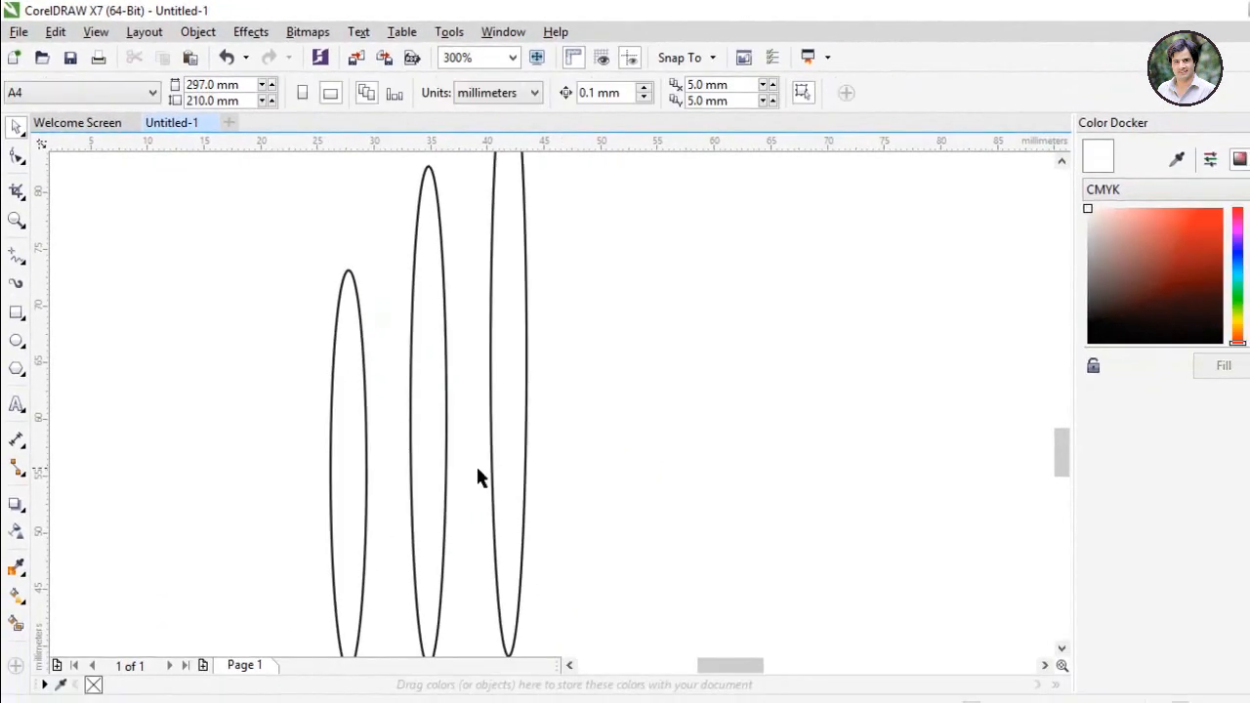
pyautogui.scroll(-1, 413, 580)
pyautogui.scroll(-1, 319, 484)
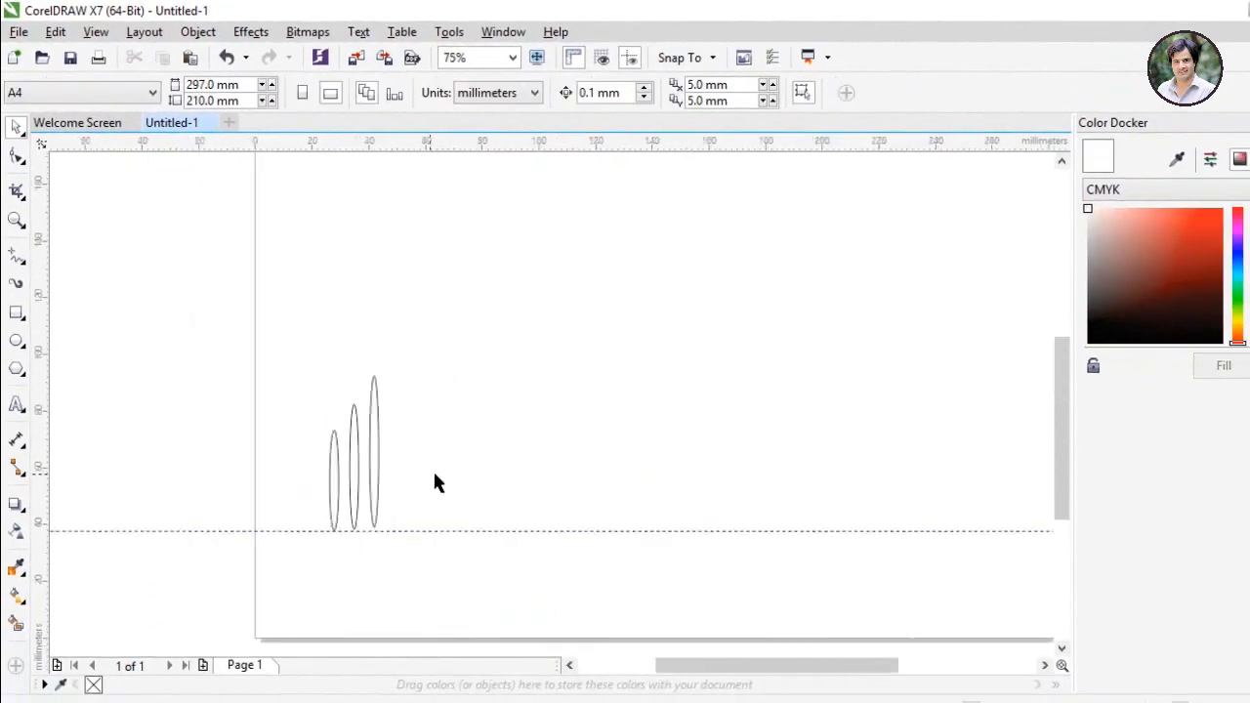
# Step: Duplicate the tallest ellipse to its right, slightly higher, and stretch the copy upward to about 58 mm tall
pyautogui.click(374, 477)
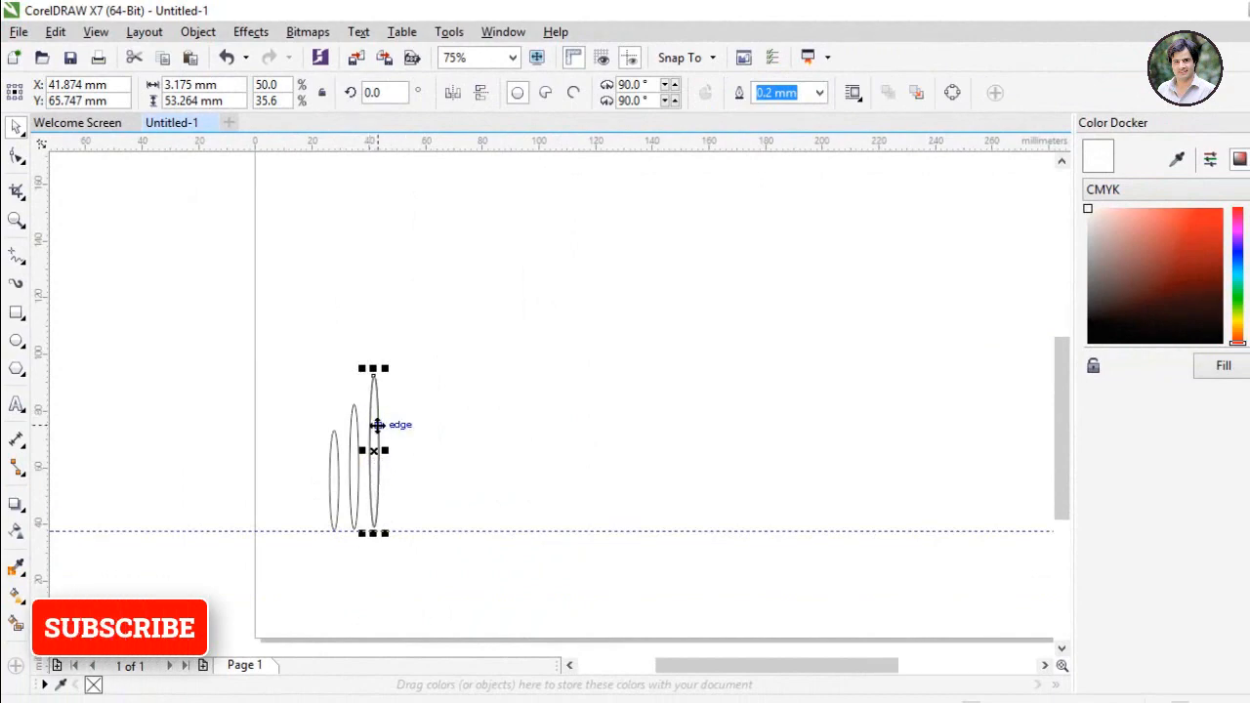
pyautogui.moveTo(377, 425)
pyautogui.mouseDown()
pyautogui.moveTo(413, 421)
pyautogui.moveTo(391, 420)
pyautogui.moveTo(441, 454)
pyautogui.moveTo(385, 432)
pyautogui.mouseUp()
pyautogui.scroll(5, 387, 459)
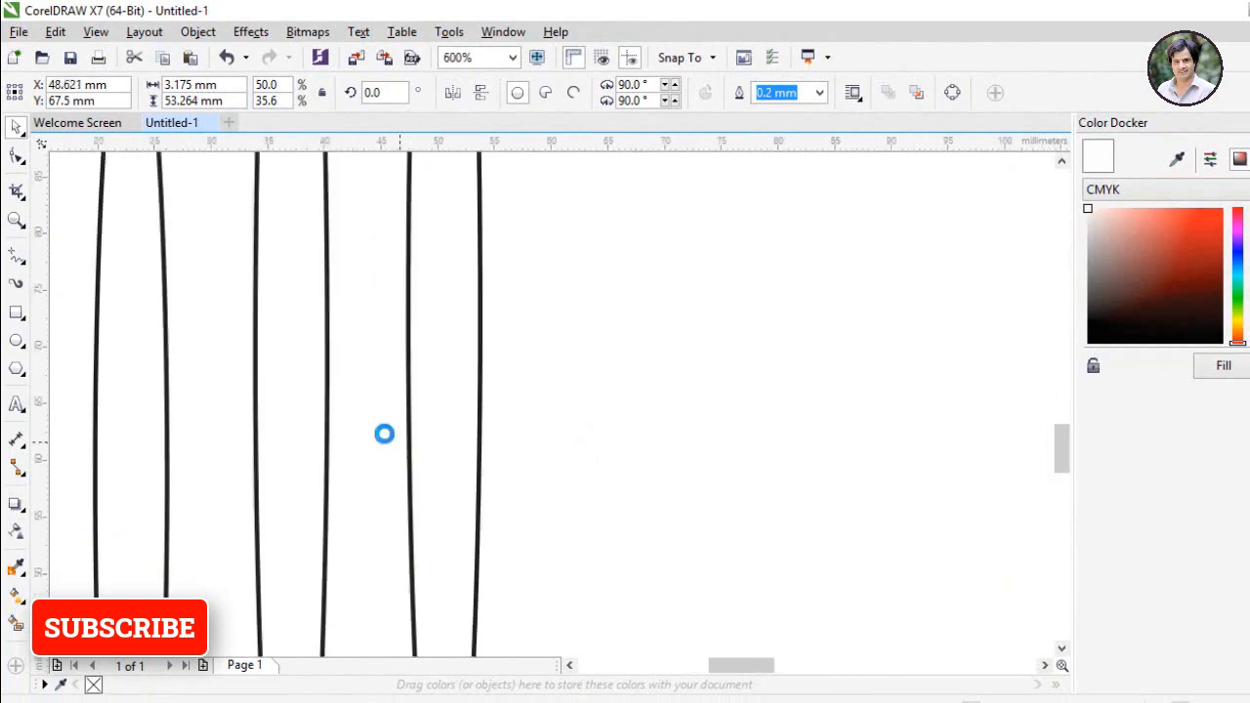
pyautogui.scroll(-3, 384, 433)
pyautogui.scroll(-2, 435, 528)
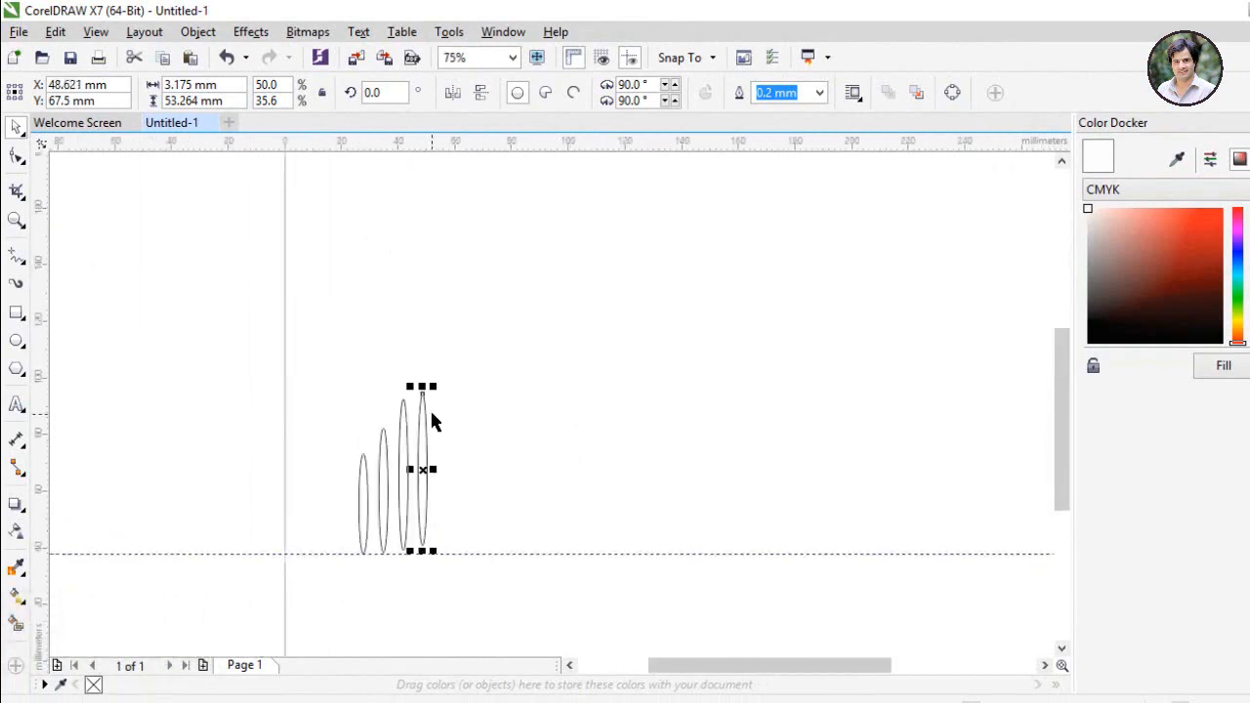
pyautogui.scroll(3, 423, 431)
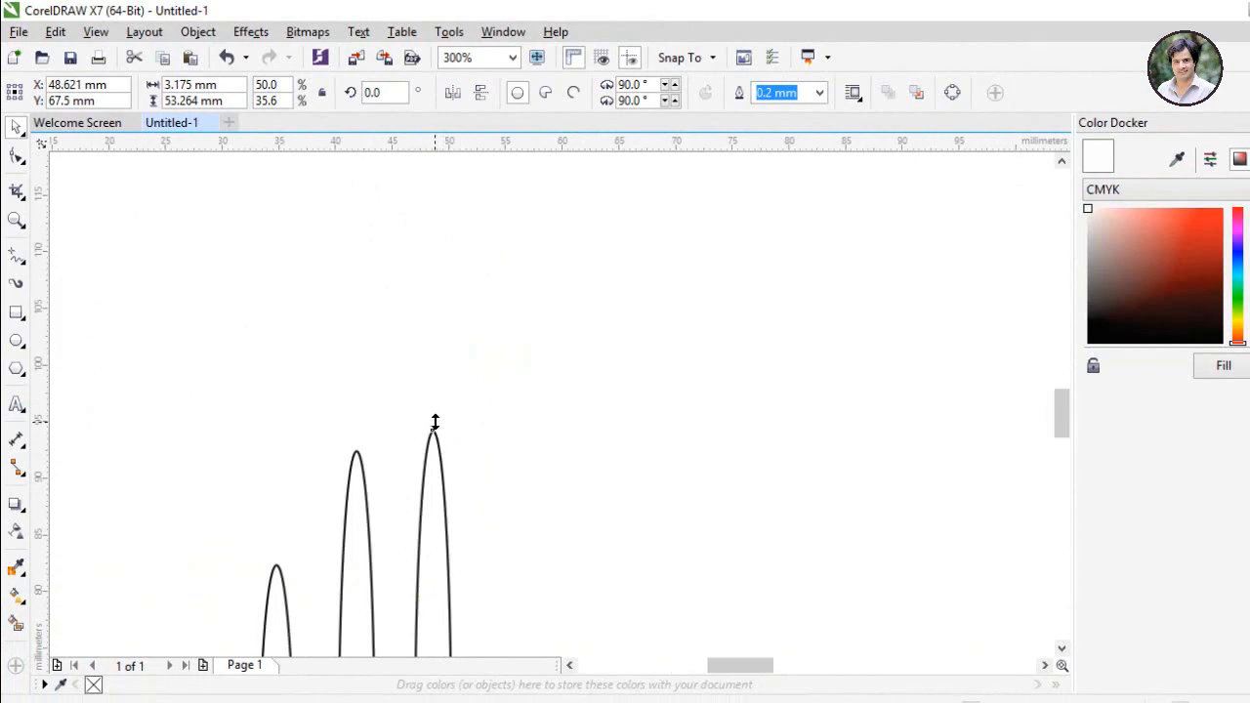
pyautogui.moveTo(436, 421); pyautogui.dragTo(436, 363)
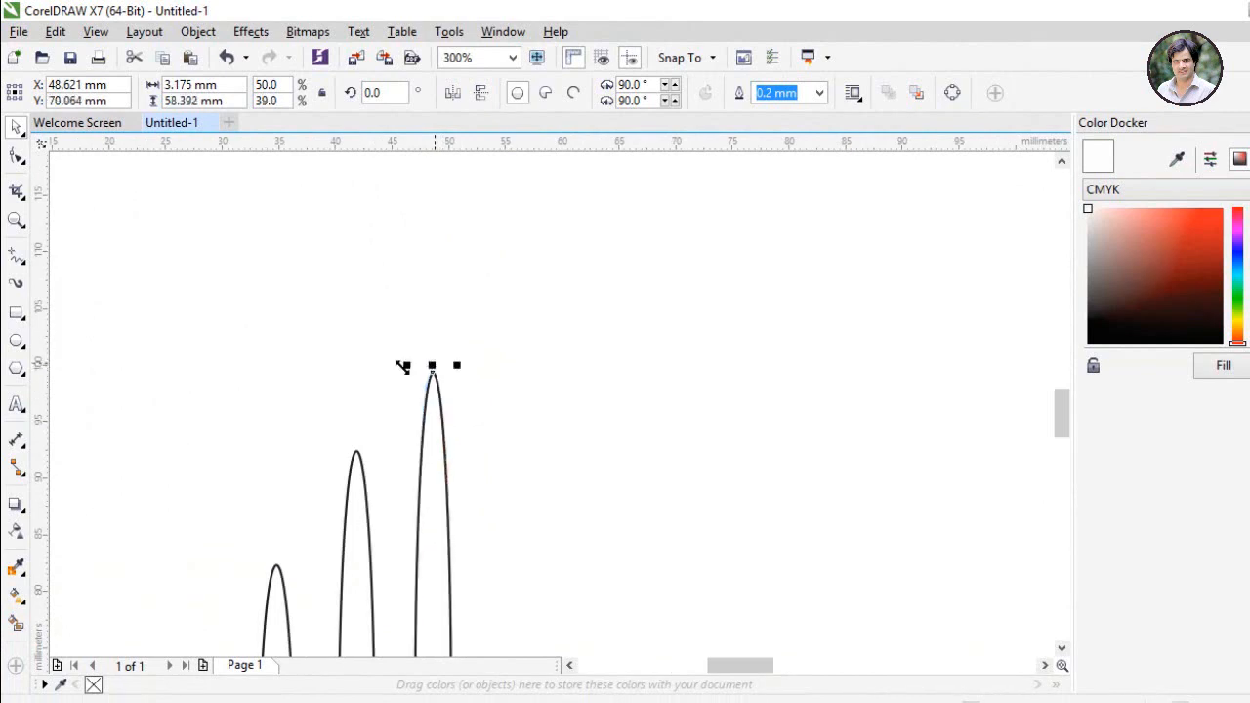
pyautogui.click(364, 371)
pyautogui.scroll(-4, 366, 381)
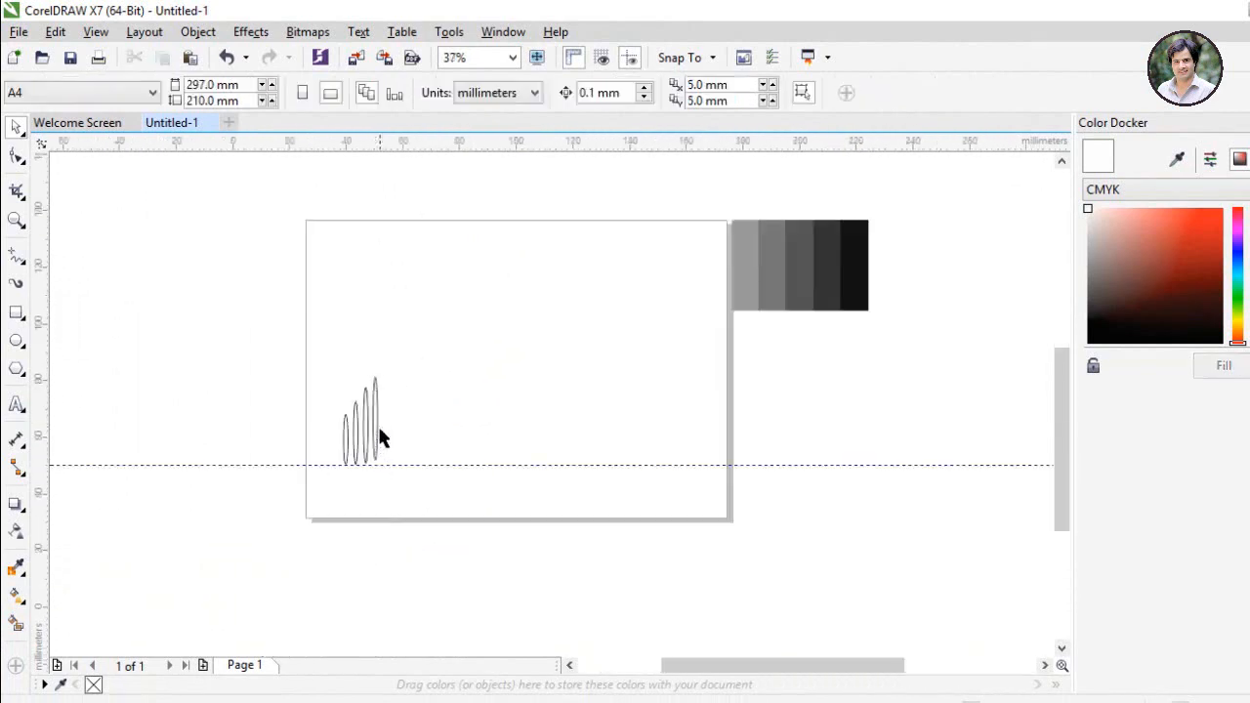
# Step: Add two progressively taller copies to the right of the fourth ellipse, the last about 75 mm tall
pyautogui.scroll(1, 381, 438)
pyautogui.click(372, 436)
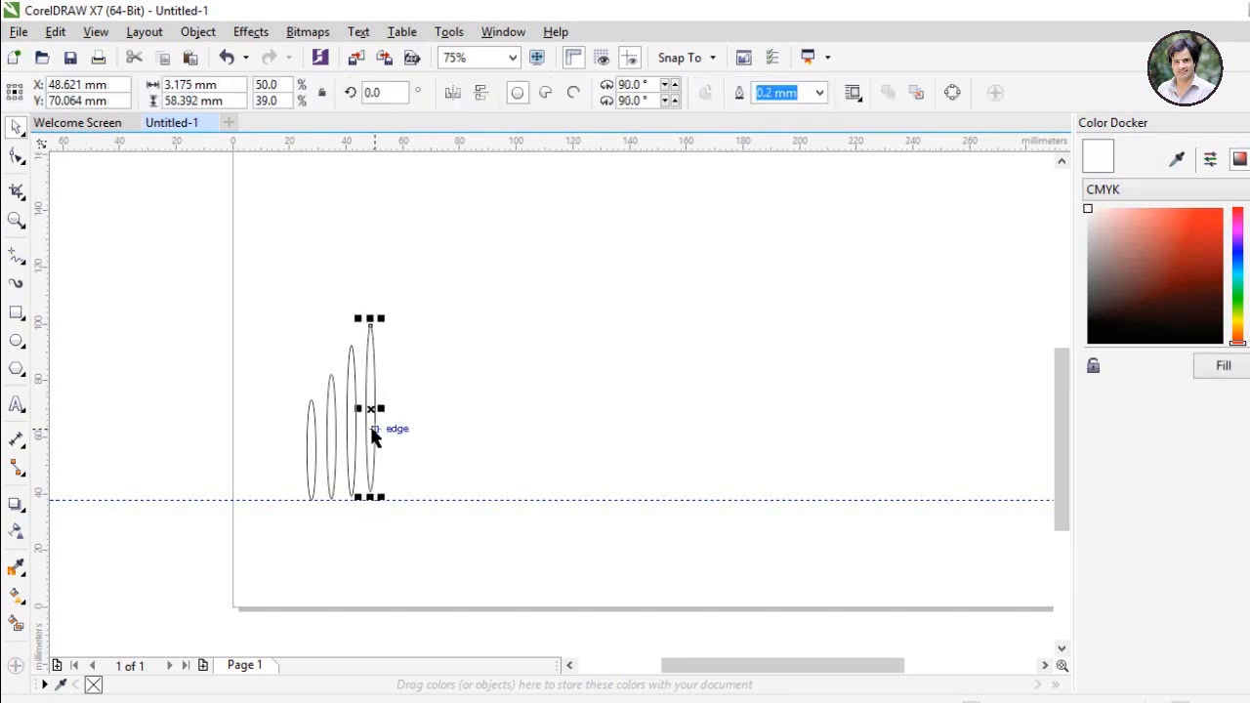
pyautogui.moveTo(372, 431); pyautogui.dragTo(391, 432)
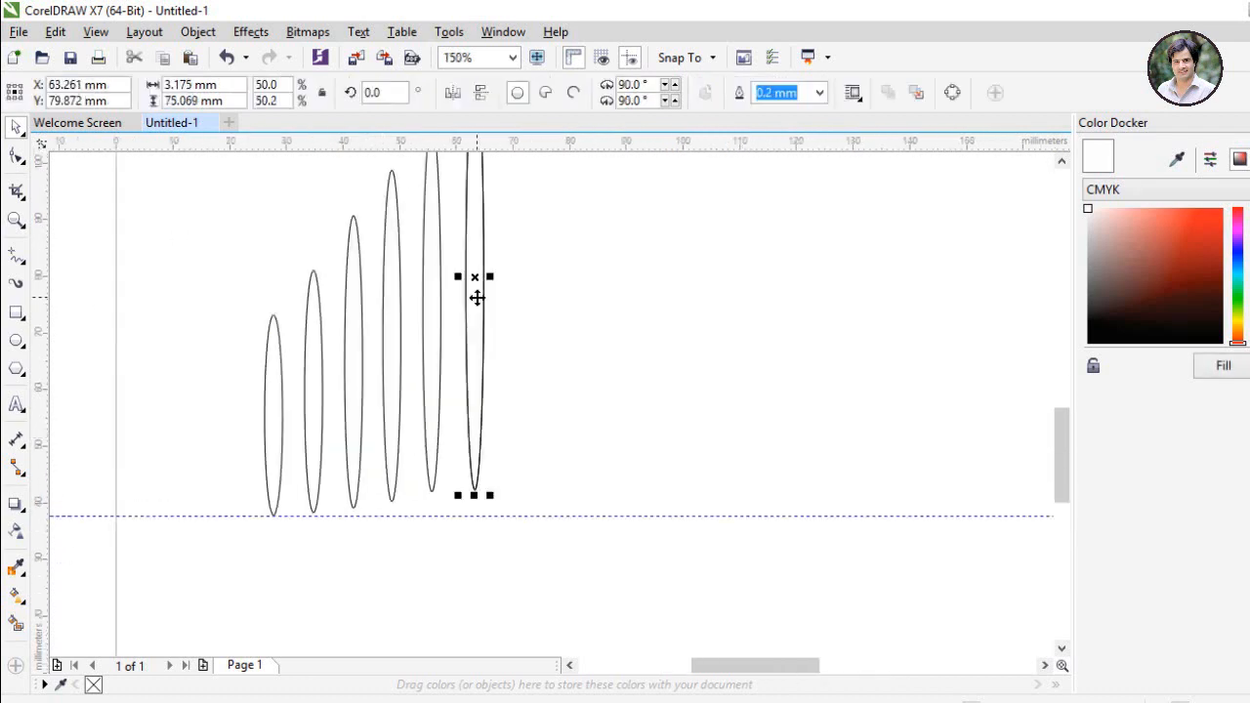
# Step: Duplicate the 75 mm ellipse lower down to its right, stretch the copy upward to about 105 mm and place it close beside its neighbor
pyautogui.moveTo(477, 297); pyautogui.dragTo(543, 416)
pyautogui.scroll(-4, 543, 416)
pyautogui.scroll(4, 540, 346)
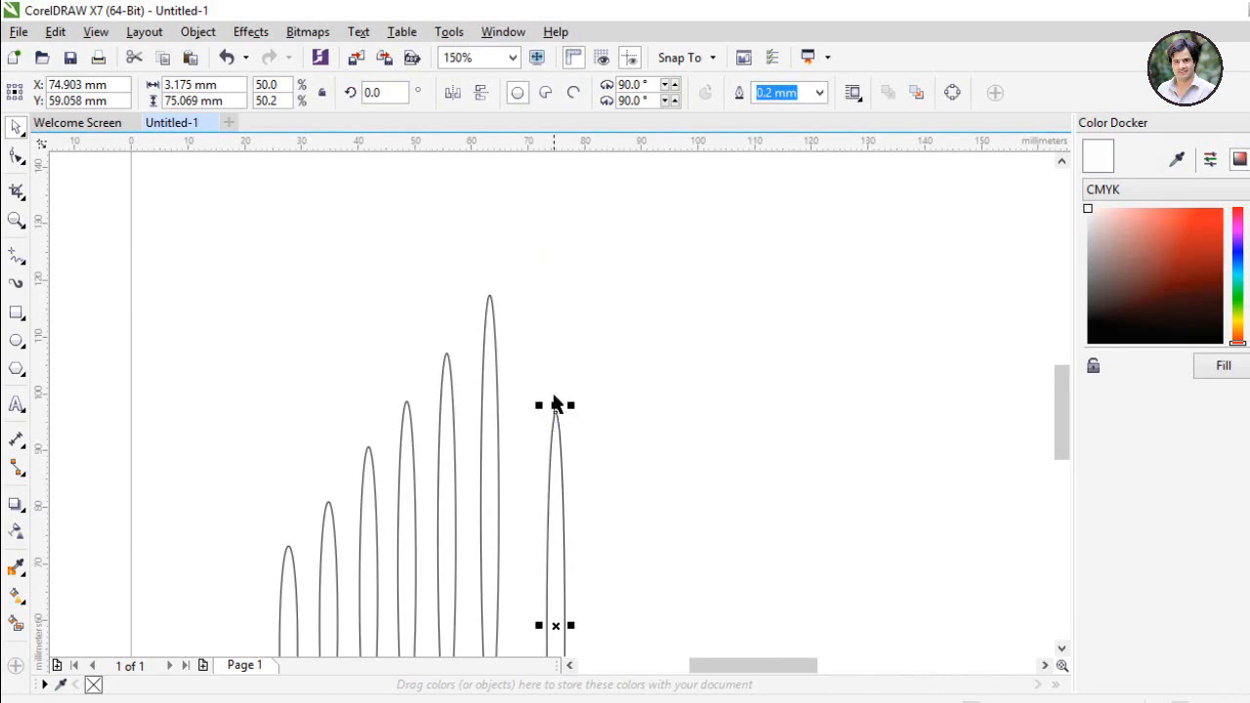
pyautogui.moveTo(556, 406); pyautogui.dragTo(563, 240)
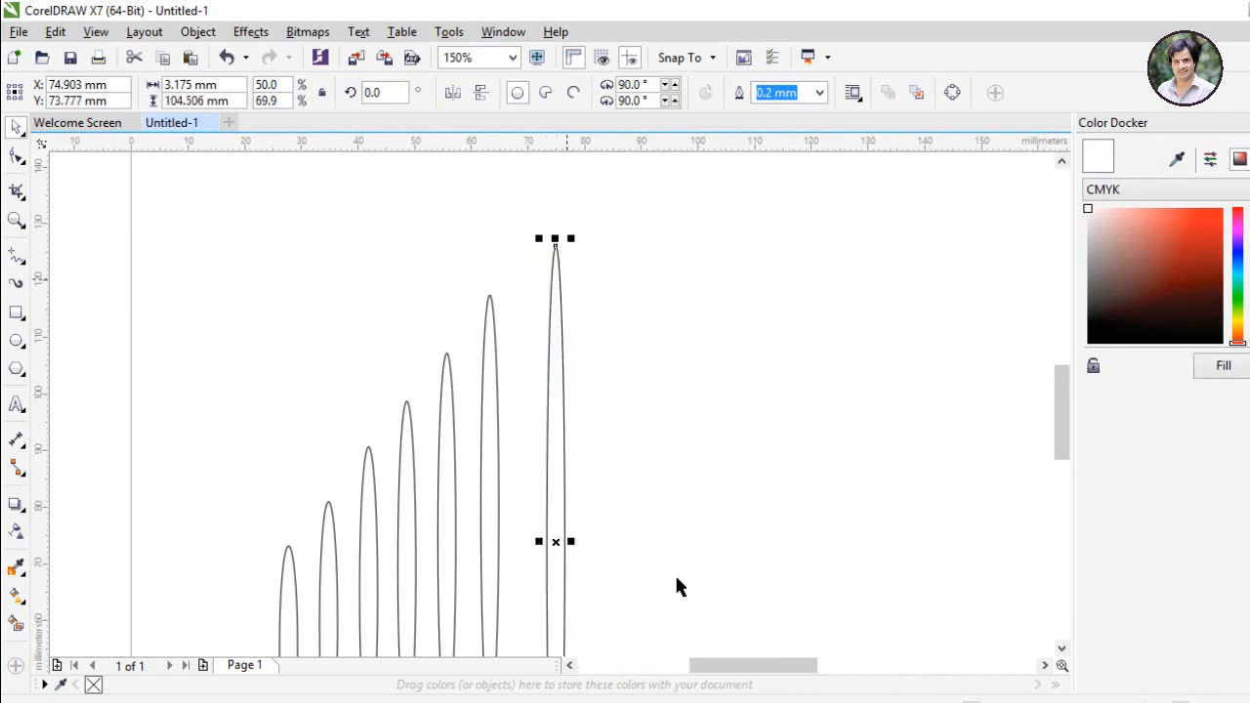
pyautogui.click(716, 647)
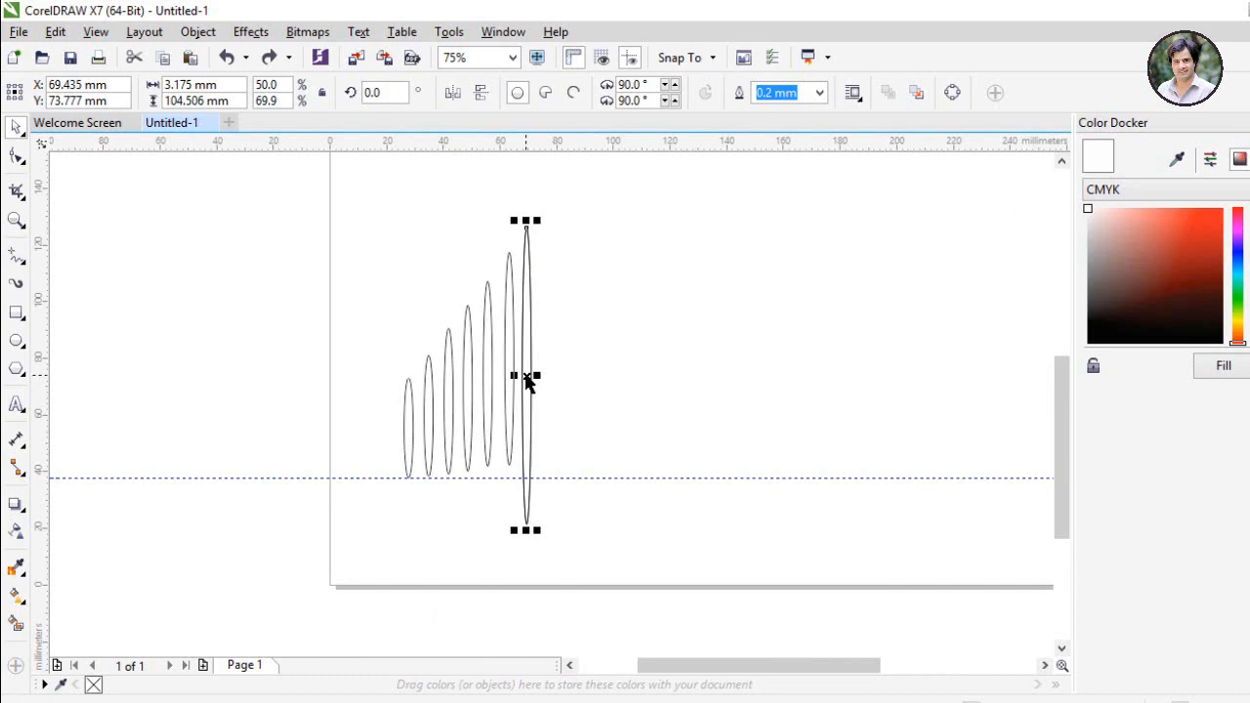
# Step: Duplicate the 105 mm ellipse to its right and stretch the copy upward to about 137 mm tall
pyautogui.moveTo(527, 355); pyautogui.dragTo(558, 355)
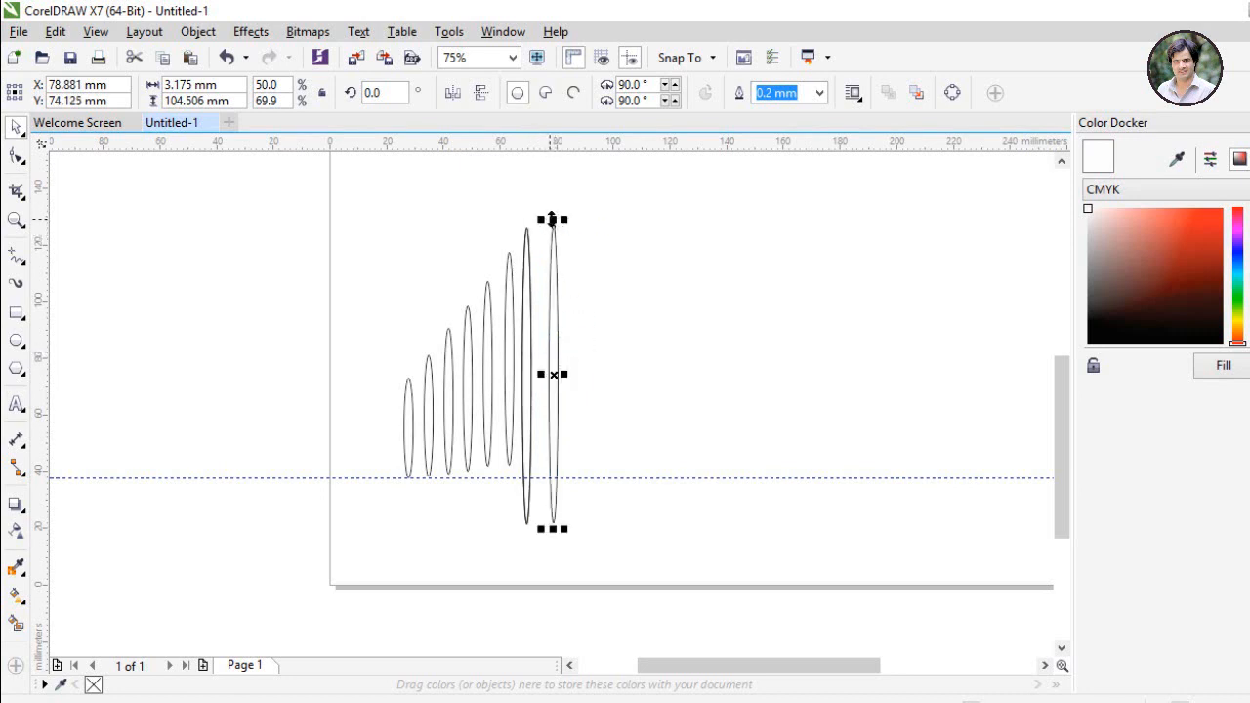
pyautogui.moveTo(553, 218); pyautogui.dragTo(561, 187)
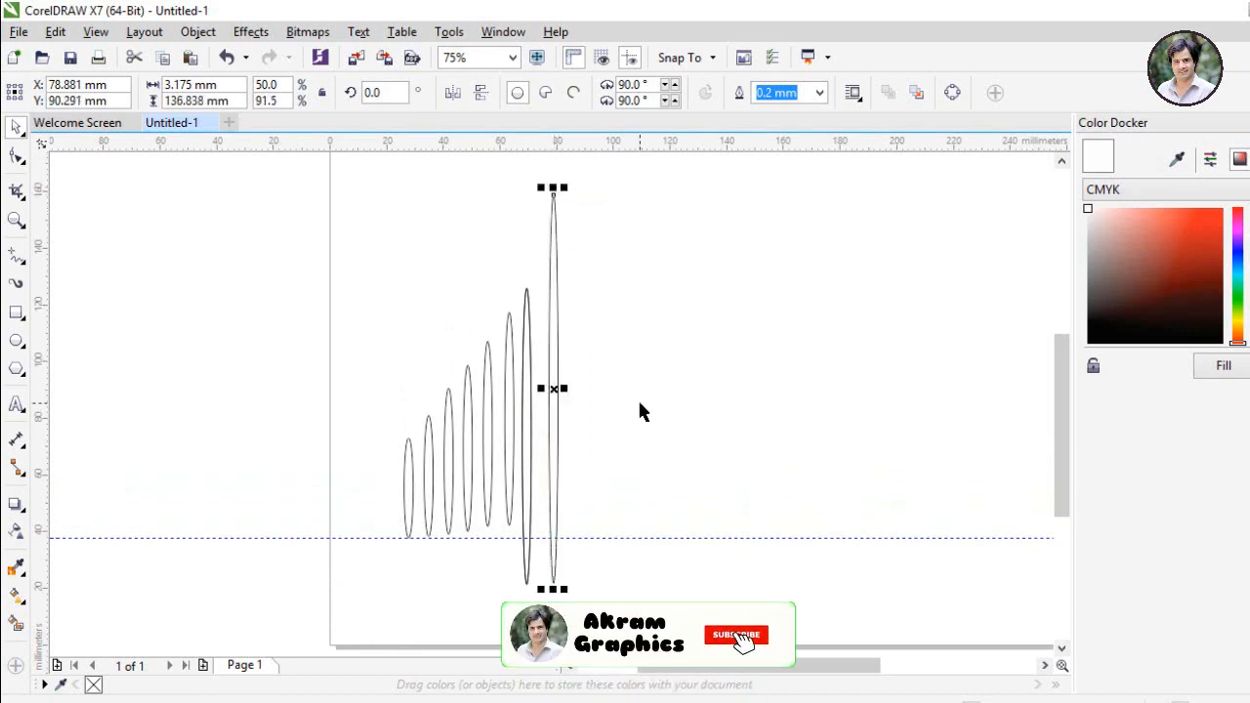
pyautogui.click(638, 401)
# Step: Widen the tallest ellipse leftward to about 5.4 mm
pyautogui.click(554, 398)
pyautogui.scroll(5, 553, 400)
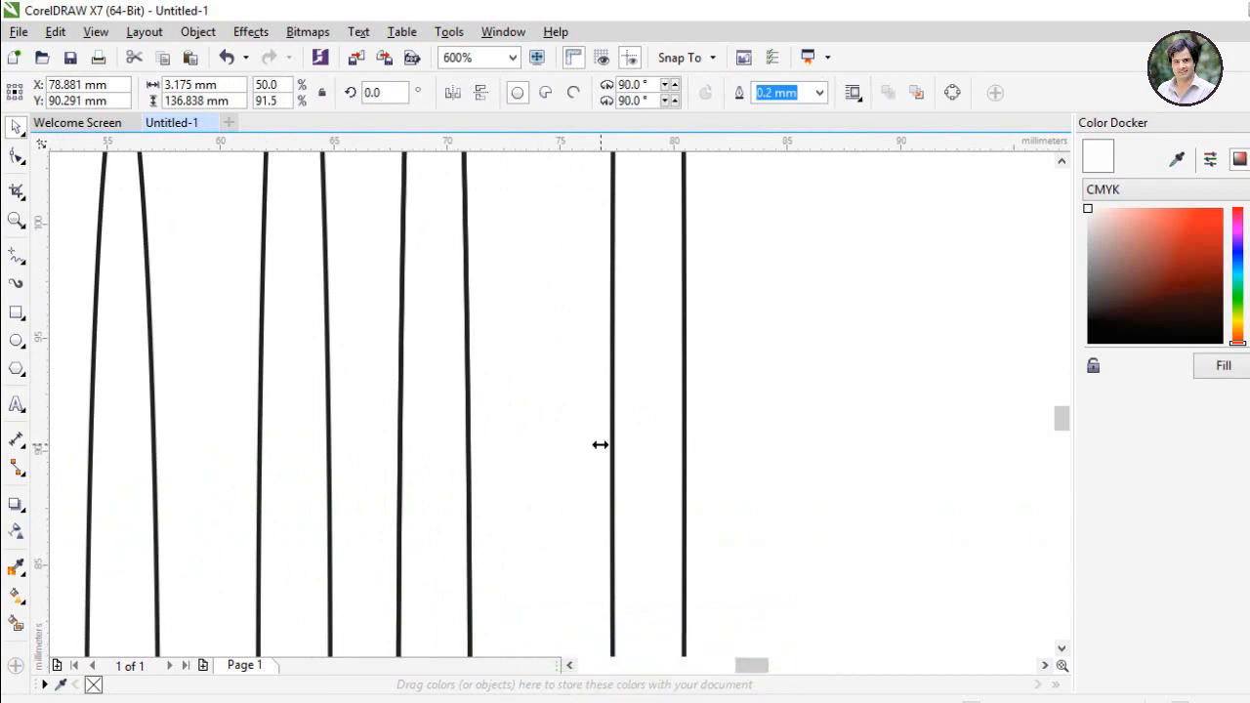
pyautogui.moveTo(600, 445); pyautogui.dragTo(545, 441)
pyautogui.scroll(-3, 456, 405)
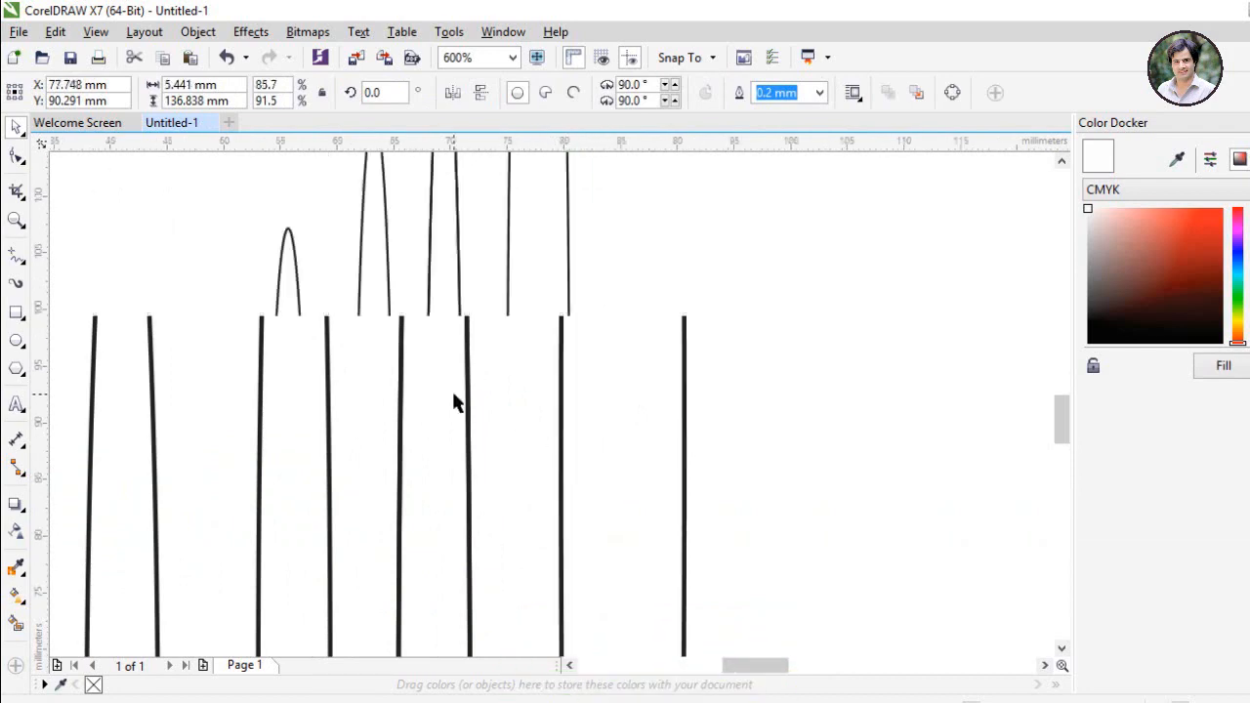
pyautogui.click(718, 452)
# Step: Extend the lower ends of the two tallest ellipses slightly further below the guideline
pyautogui.scroll(-3, 419, 391)
pyautogui.scroll(3, 435, 508)
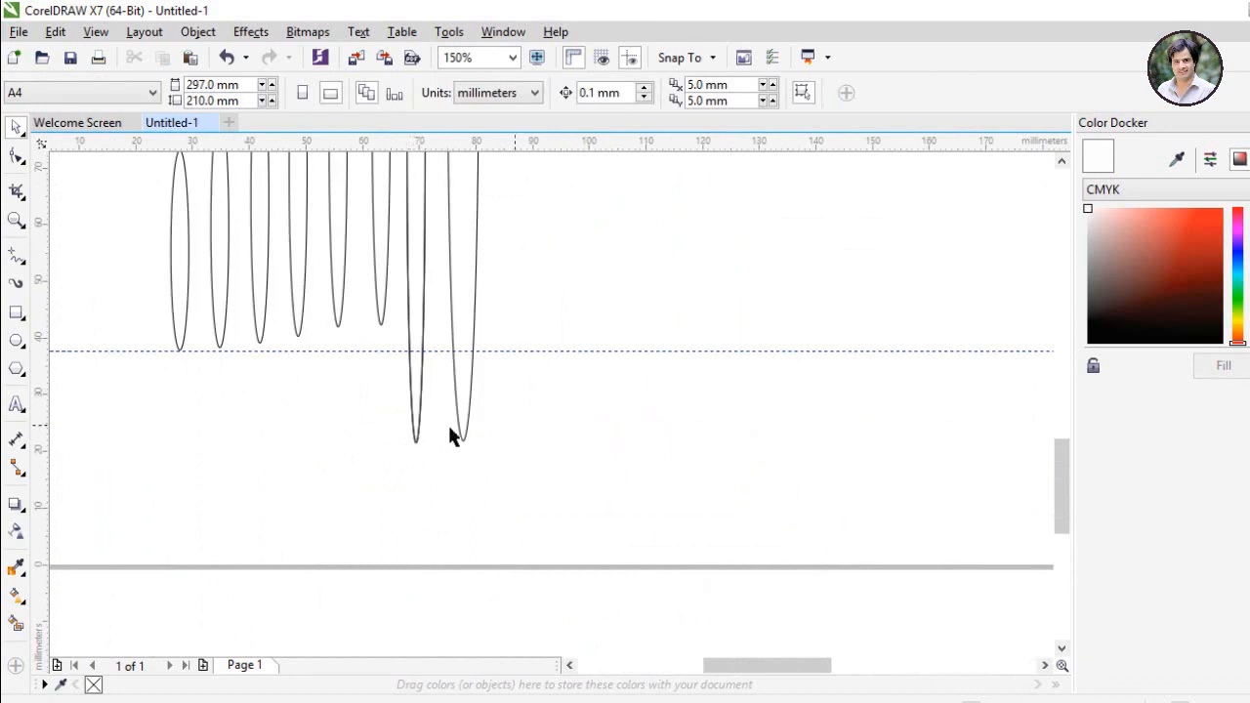
pyautogui.click(418, 437)
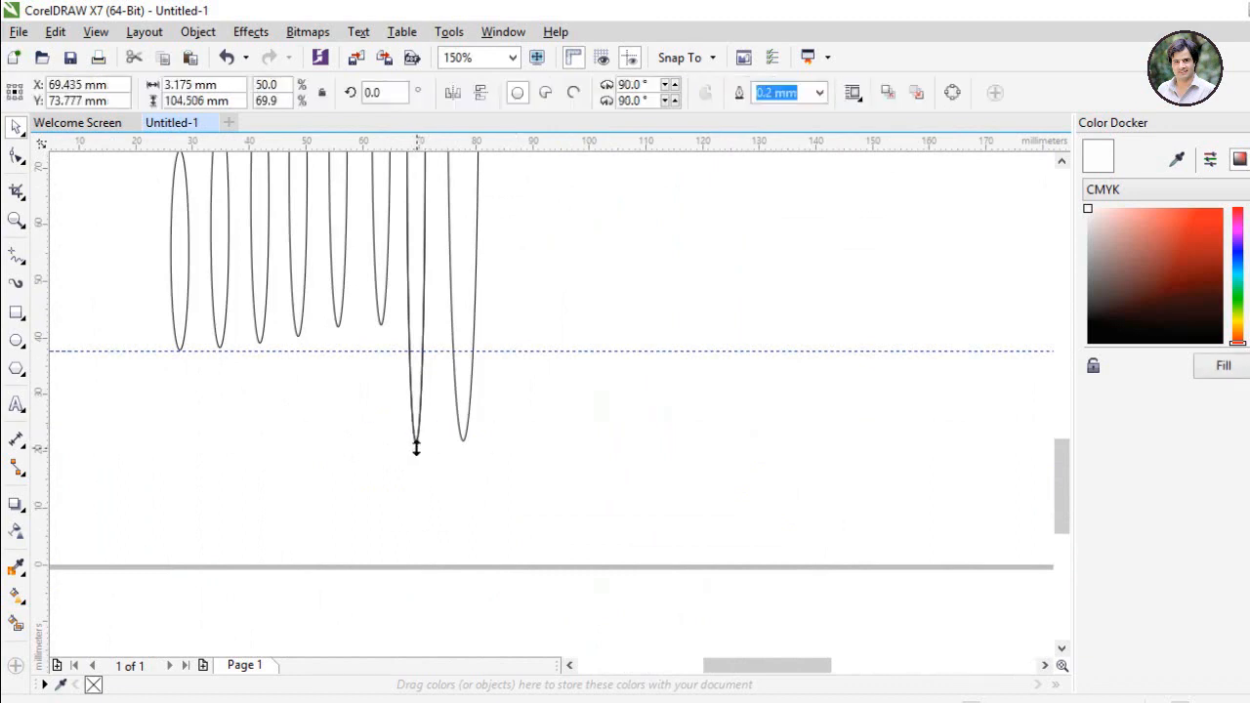
pyautogui.moveTo(416, 446); pyautogui.dragTo(464, 468)
pyautogui.click(462, 441)
pyautogui.click(407, 440)
# Step: Delete the shorter duplicate ellipse that overlaps the seventh ellipse of the row
pyautogui.scroll(2, 406, 440)
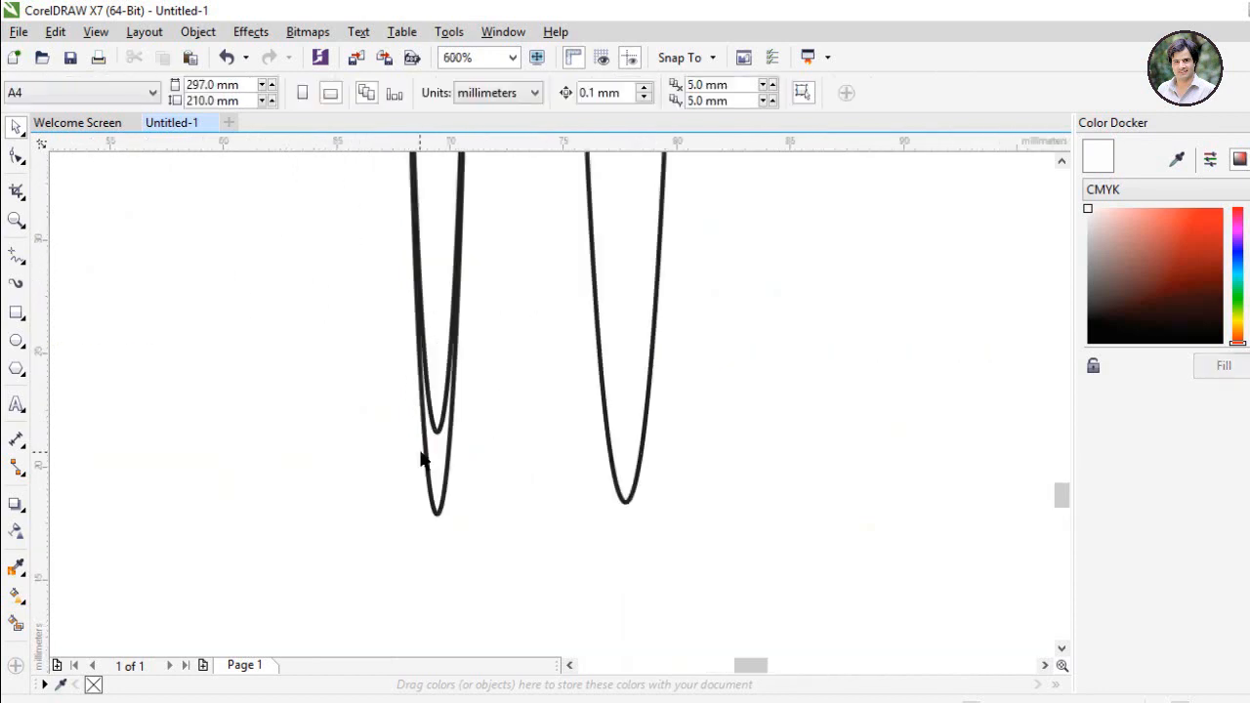
pyautogui.click(441, 435)
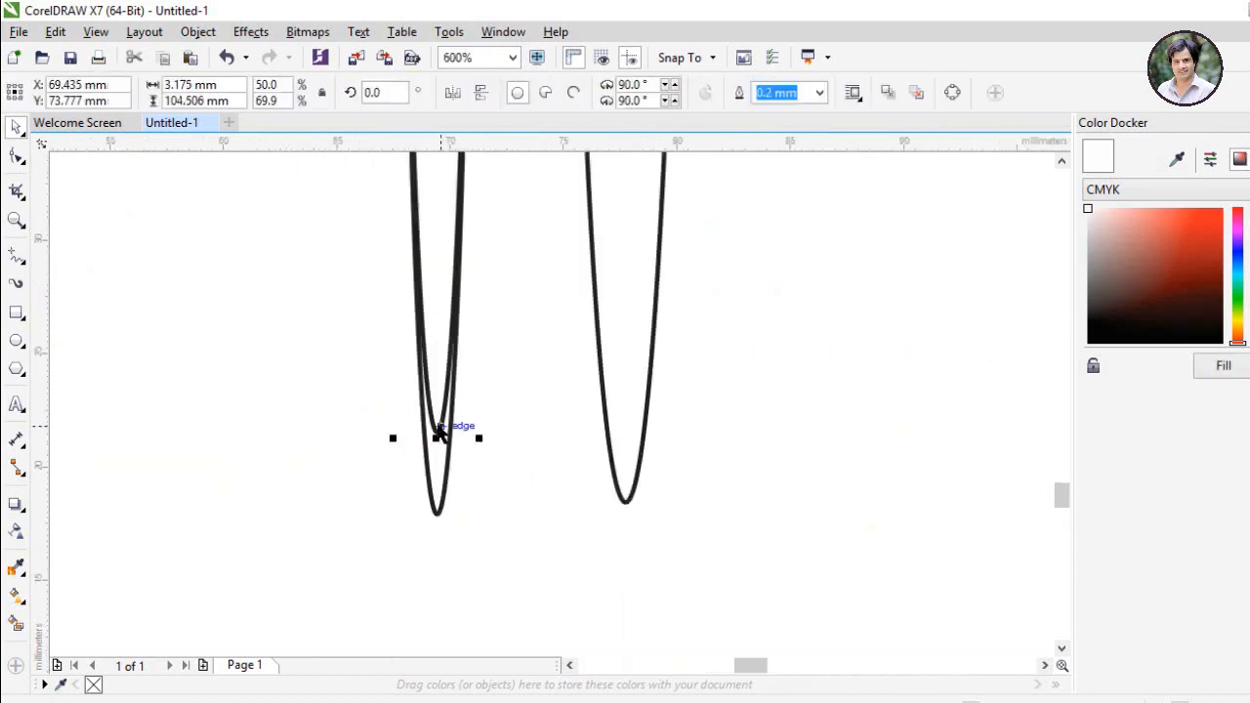
pyautogui.press('Escape')
pyautogui.scroll(-8, 388, 410)
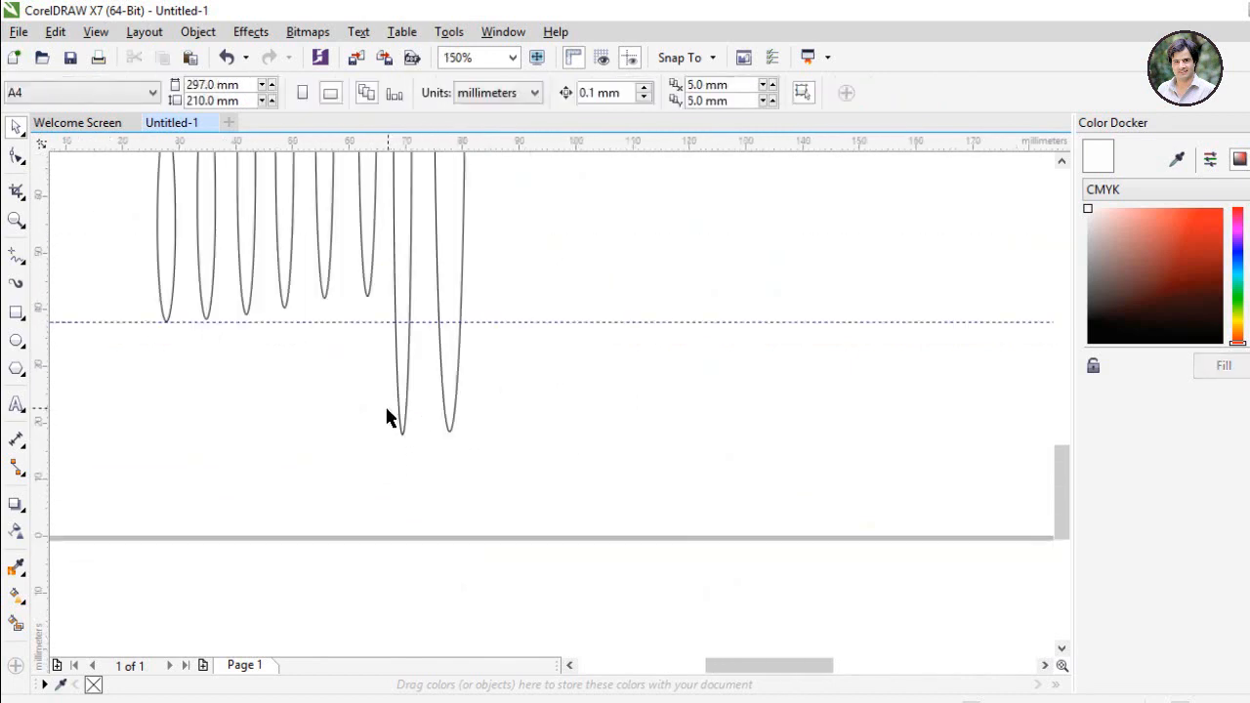
pyautogui.scroll(3, 384, 412)
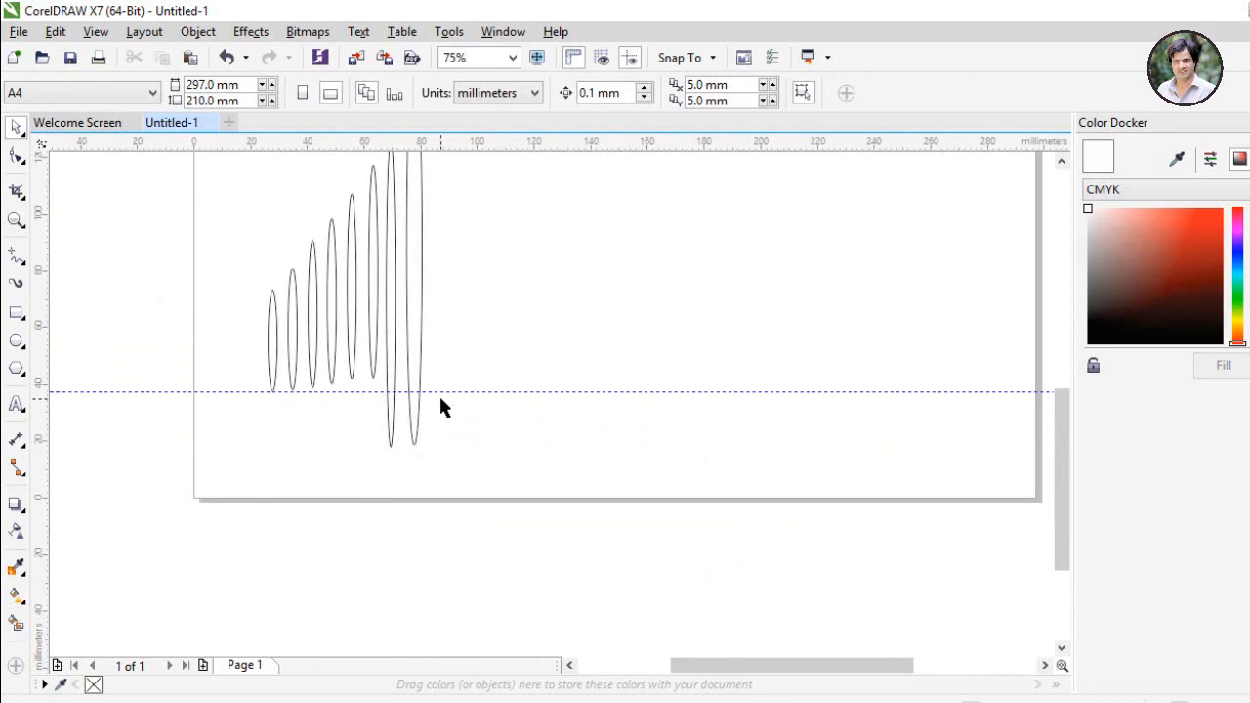
# Step: Select the seven ellipses before the tallest one and group them
pyautogui.scroll(-1, 441, 400)
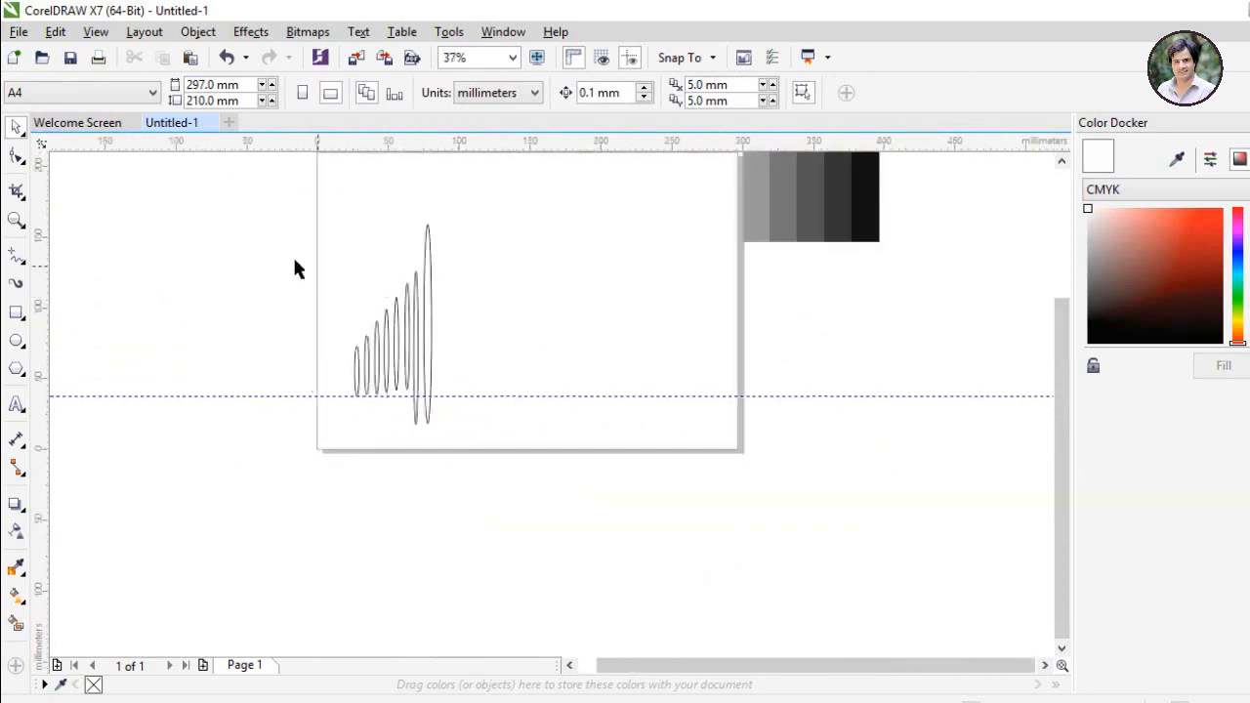
pyautogui.moveTo(281, 259); pyautogui.dragTo(423, 434)
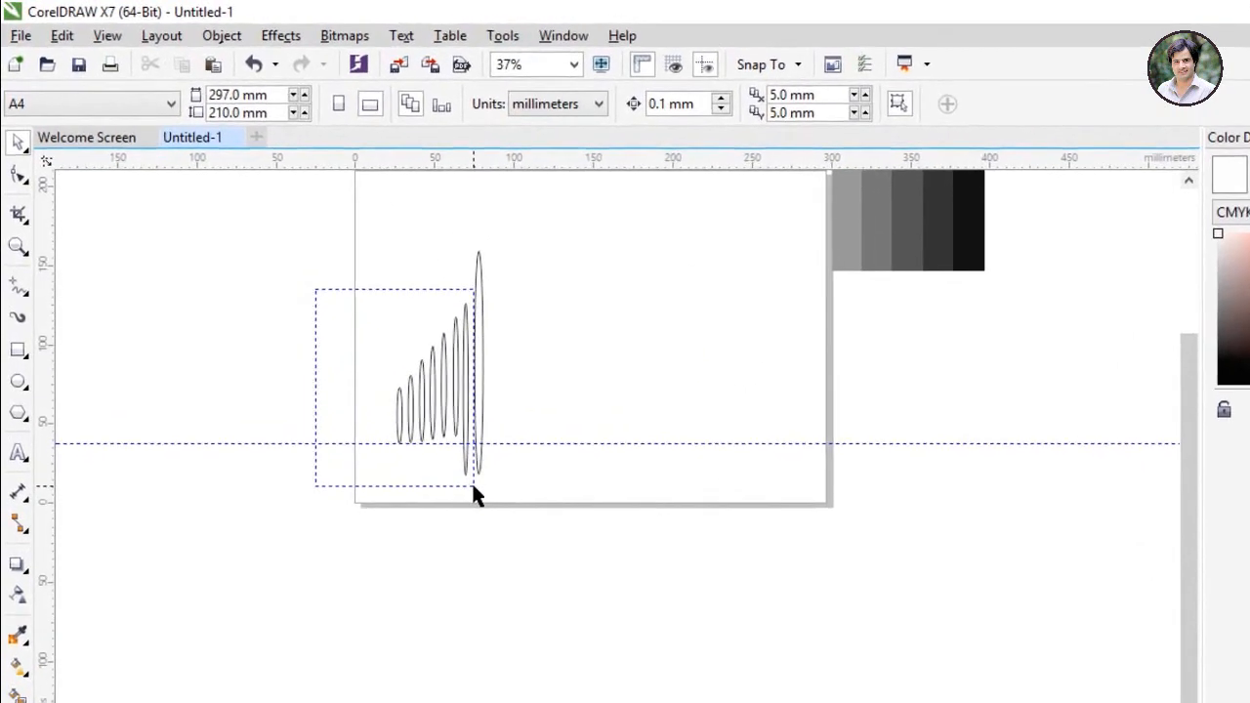
pyautogui.moveTo(473, 486); pyautogui.dragTo(474, 486)
pyautogui.click(916, 102)
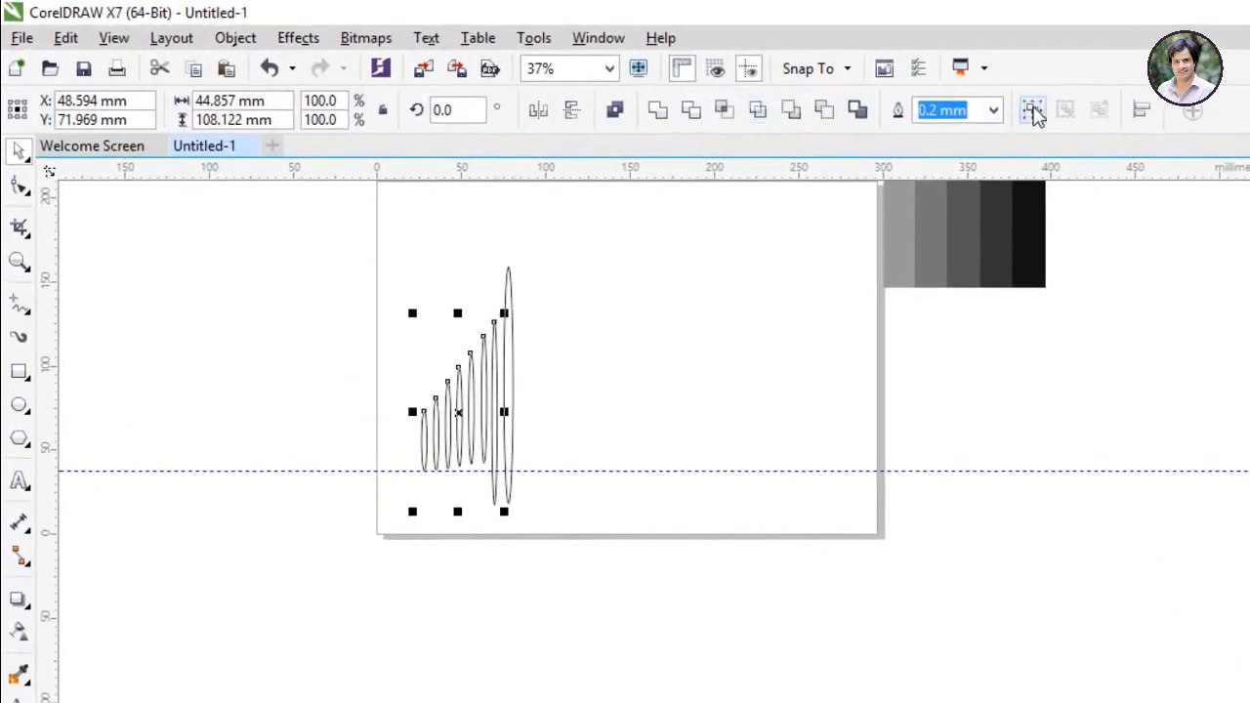
pyautogui.click(1029, 110)
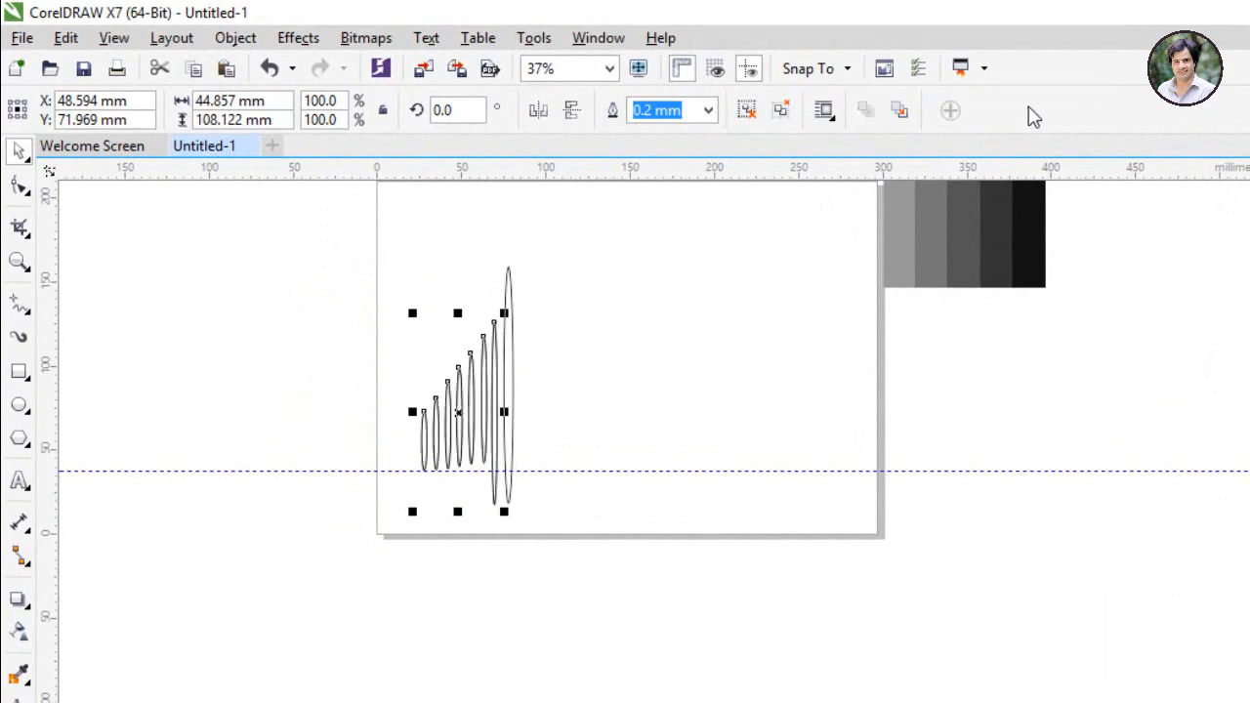
# Step: Duplicate the group of seven ellipses on the other side of the tallest ellipse and mirror the copy horizontally so its heights descend outward
pyautogui.scroll(3, 505, 358)
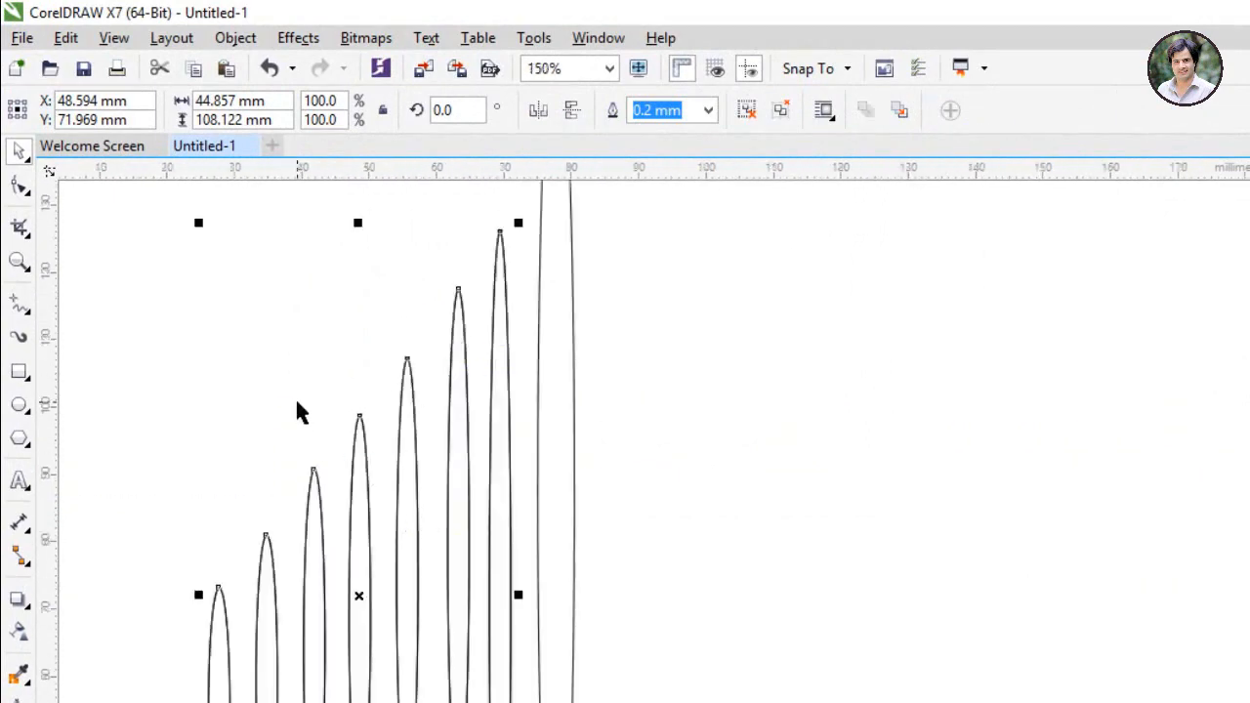
pyautogui.scroll(-1, 299, 410)
pyautogui.moveTo(349, 516); pyautogui.dragTo(550, 488)
pyautogui.click(572, 110)
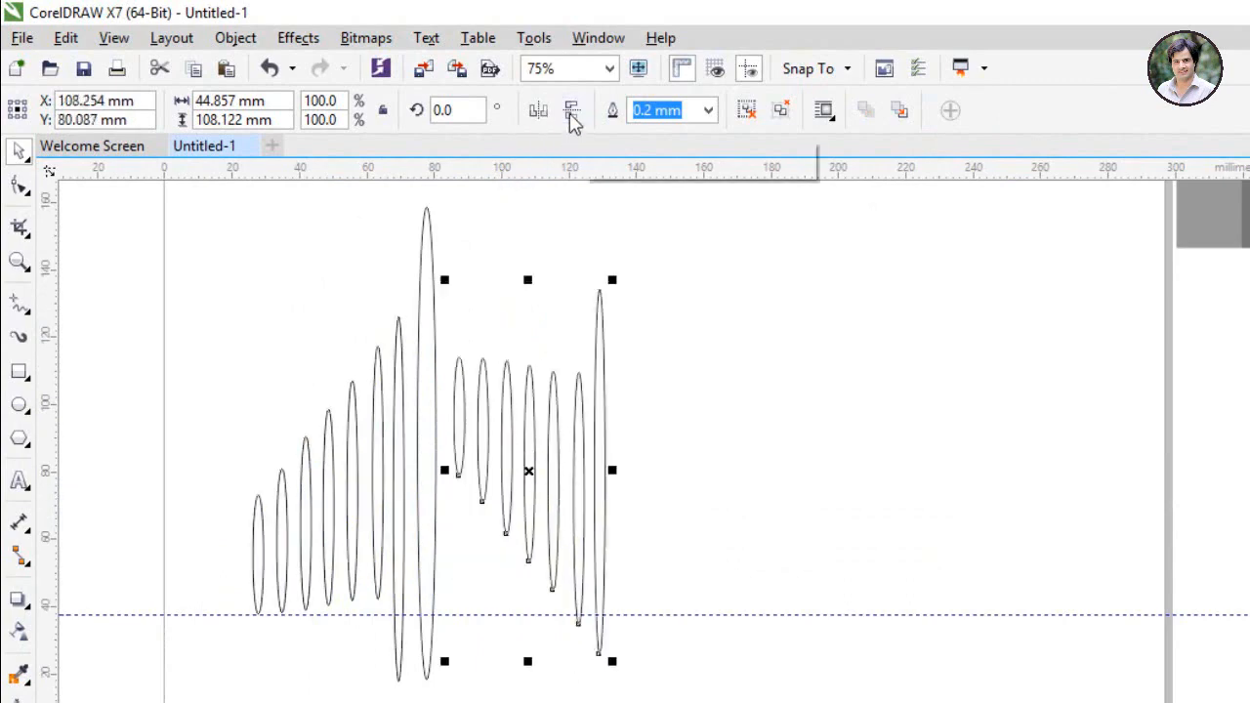
pyautogui.click(538, 112)
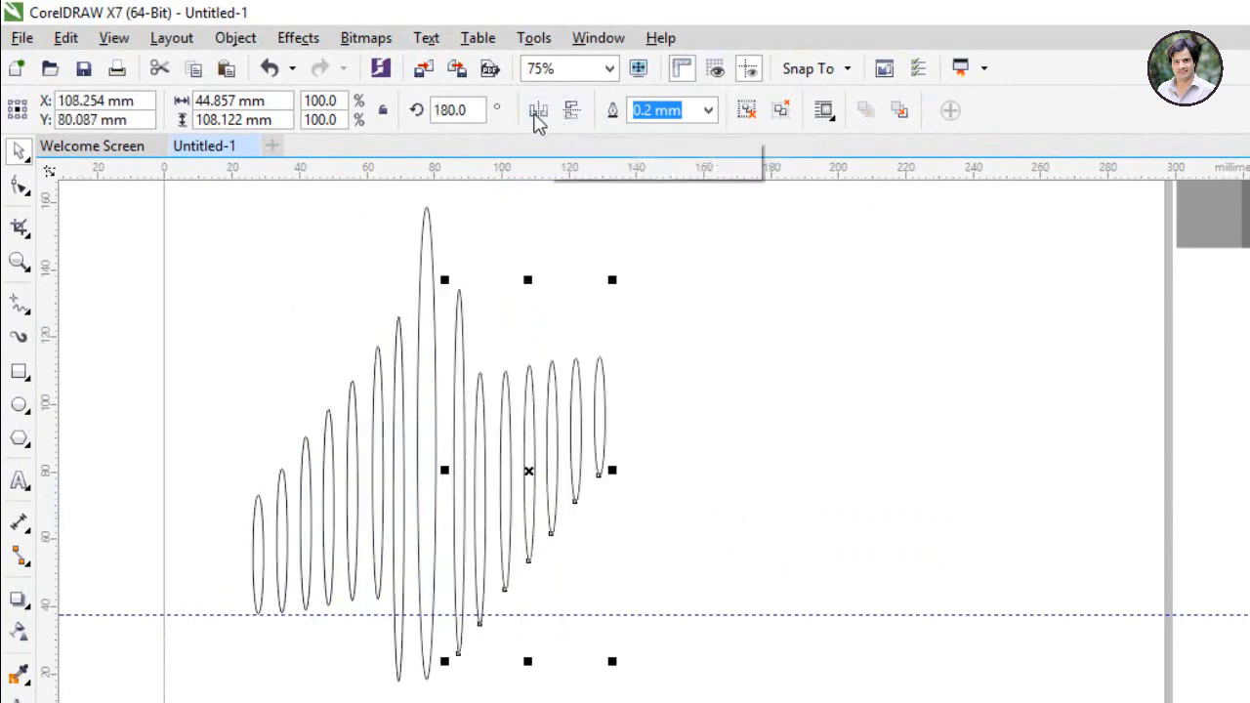
pyautogui.click(574, 112)
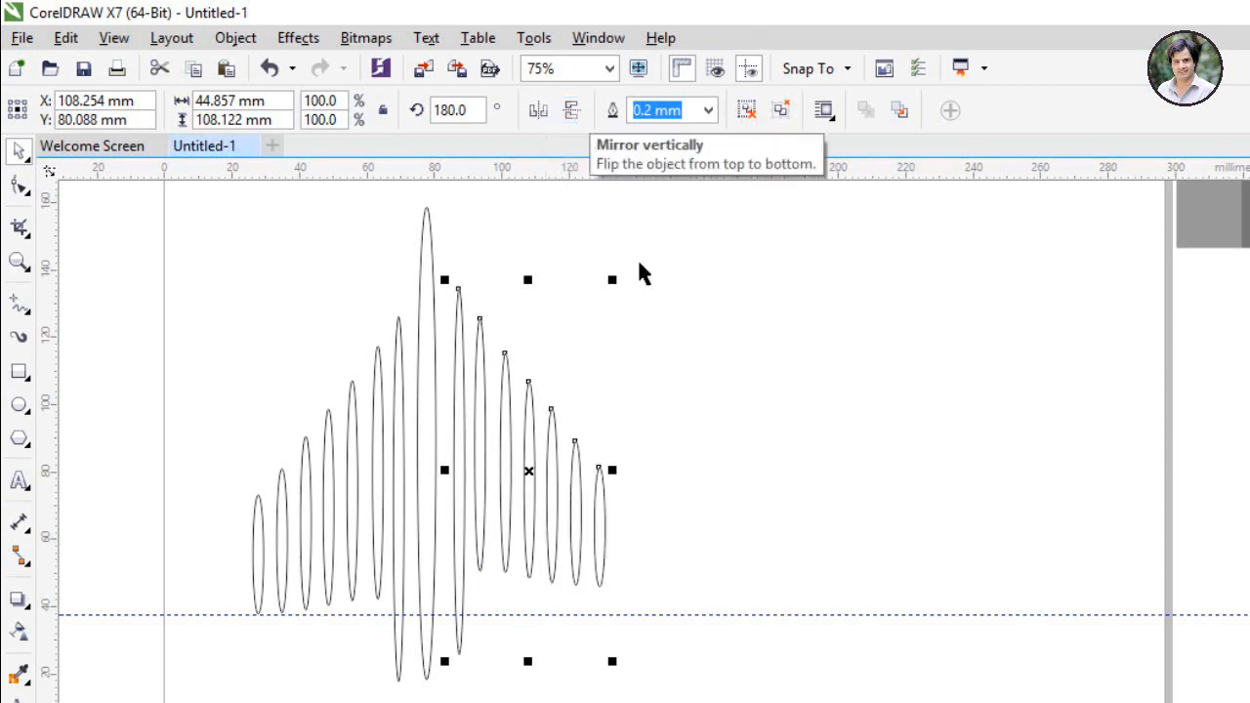
# Step: Lower the mirrored group so its ellipses sit level with those of the original group
pyautogui.click(664, 522)
pyautogui.scroll(2, 430, 537)
pyautogui.scroll(-2, 426, 527)
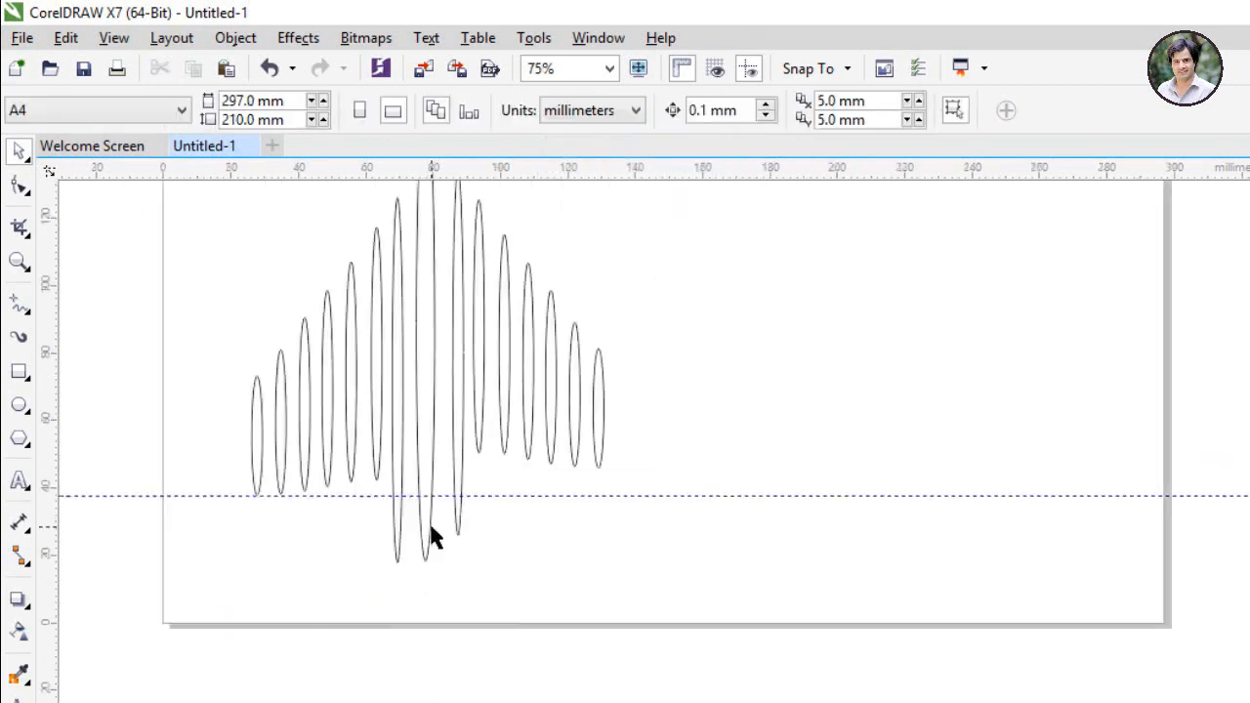
pyautogui.click(455, 404)
pyautogui.moveTo(455, 404); pyautogui.dragTo(454, 433)
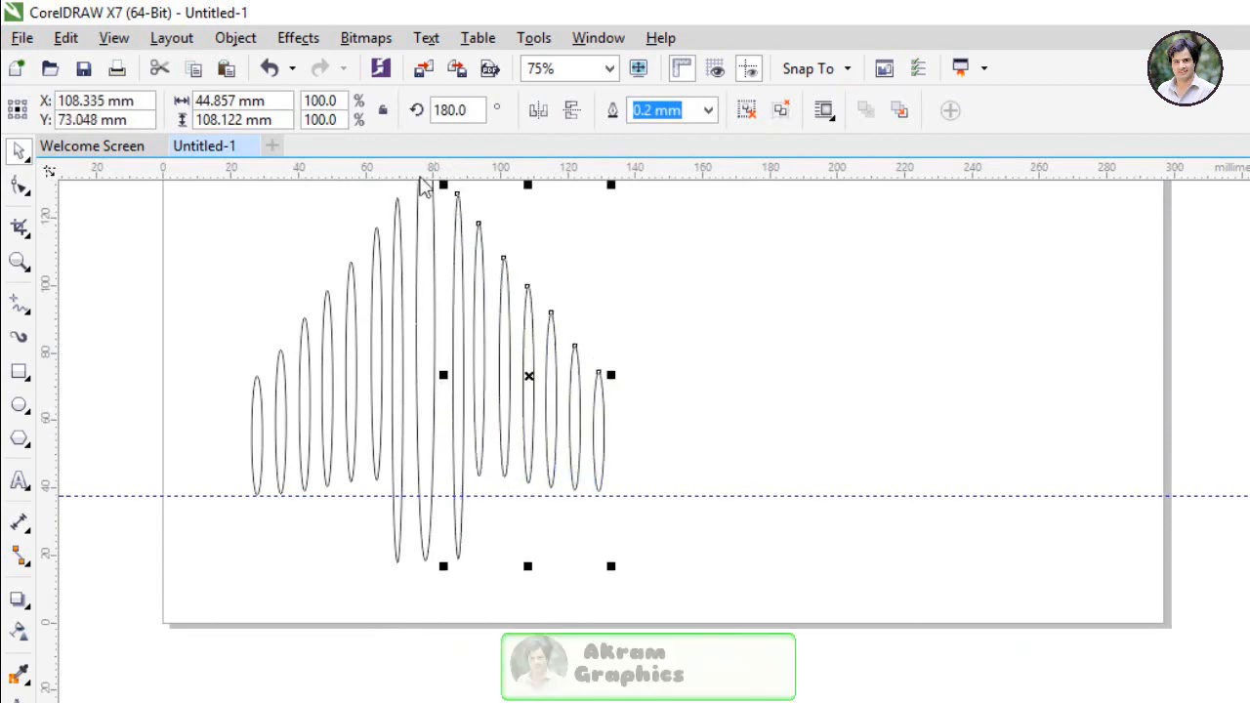
# Step: Place a horizontal guideline at the lower ends of the longest ellipses and bring the mirrored group and the tallest ellipse down to it
pyautogui.moveTo(402, 176); pyautogui.dragTo(480, 567)
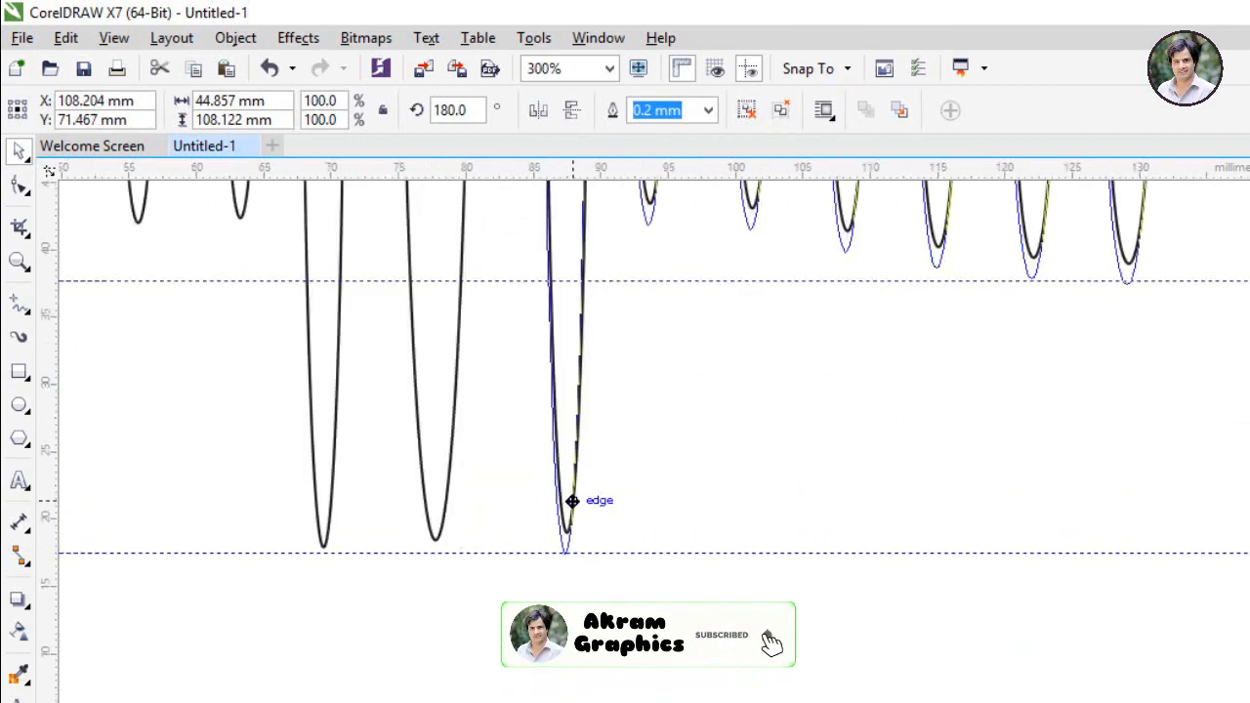
pyautogui.moveTo(572, 501); pyautogui.dragTo(572, 502)
pyautogui.click(440, 521)
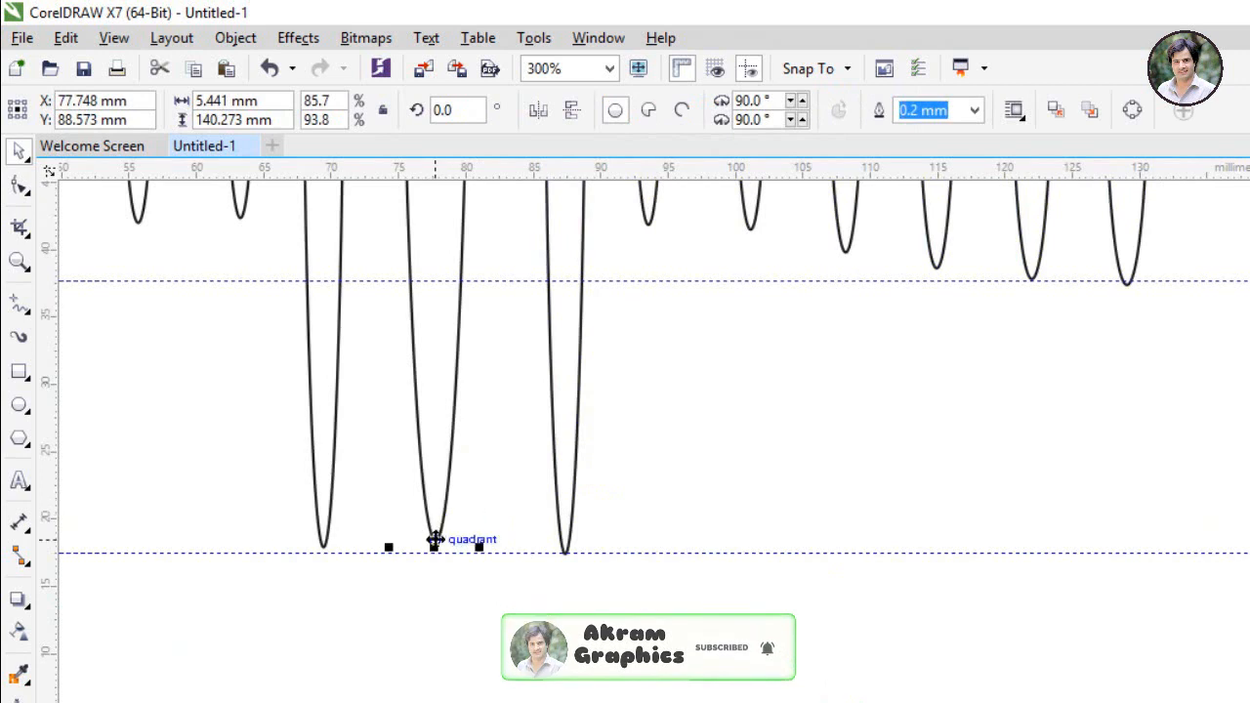
pyautogui.moveTo(435, 548); pyautogui.dragTo(434, 563)
pyautogui.scroll(-3, 434, 564)
pyautogui.click(784, 415)
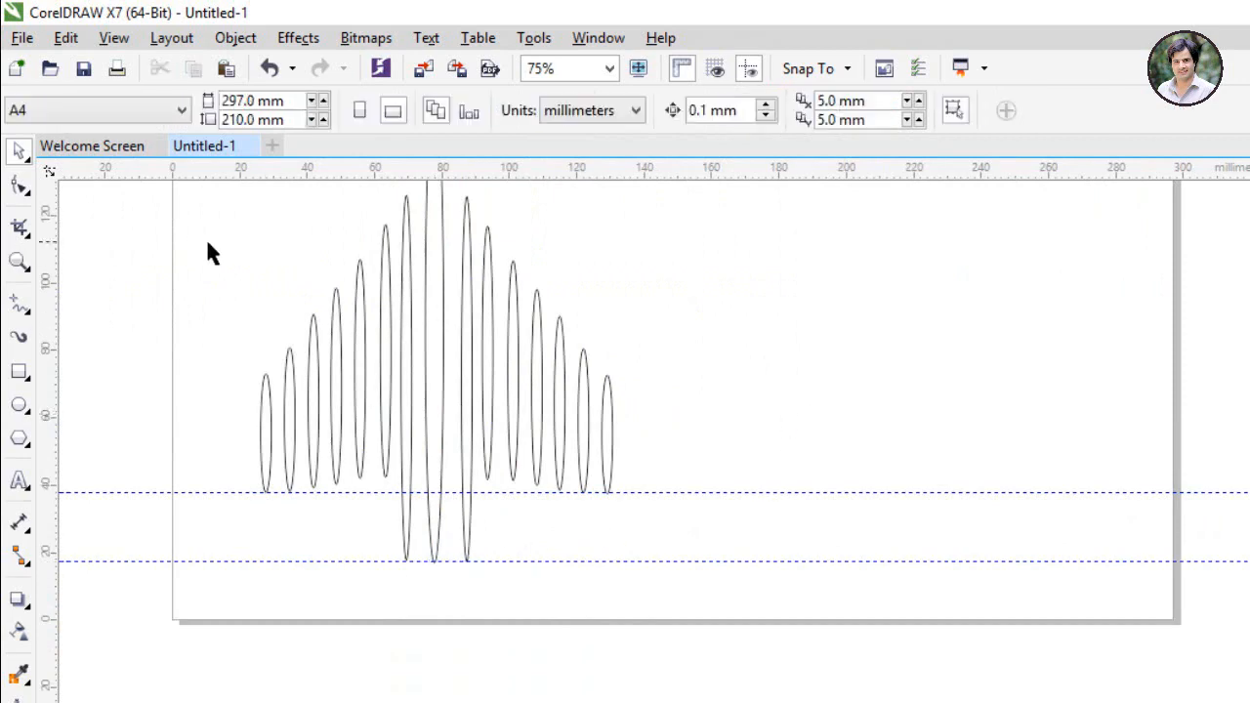
# Step: Ungroup the original group of seven ellipses and clear the selection
pyautogui.click(293, 391)
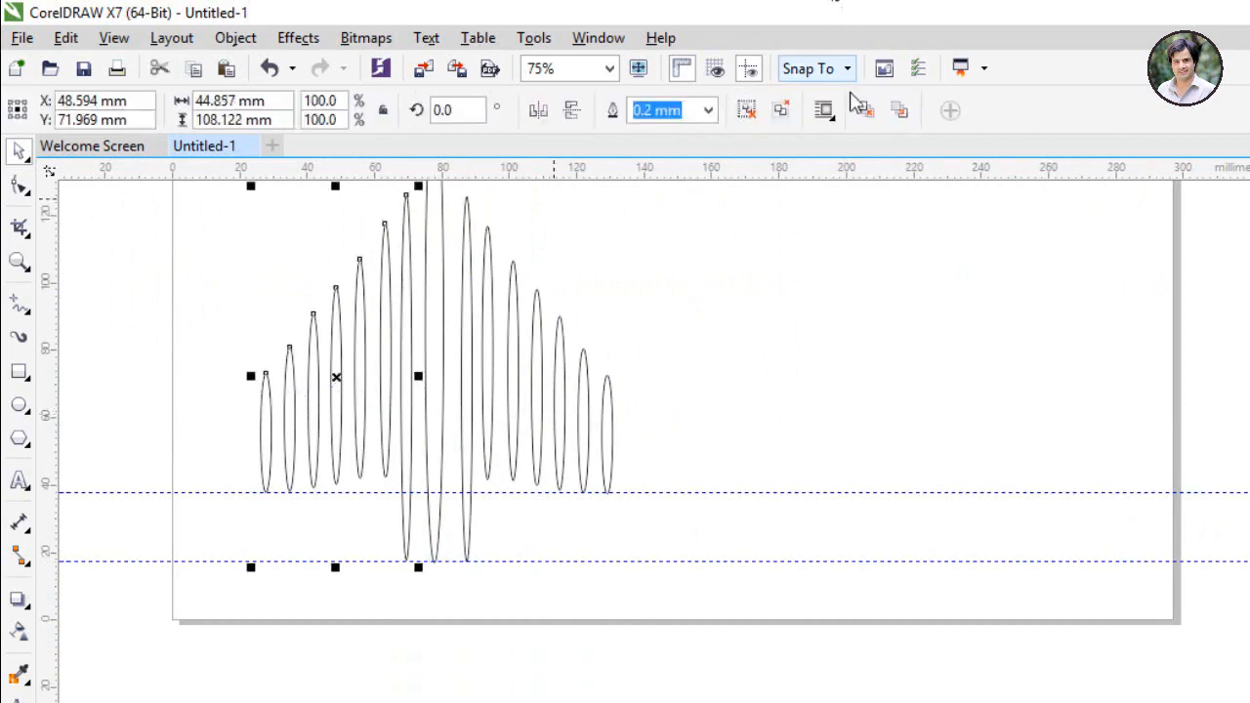
pyautogui.click(745, 112)
pyautogui.click(203, 584)
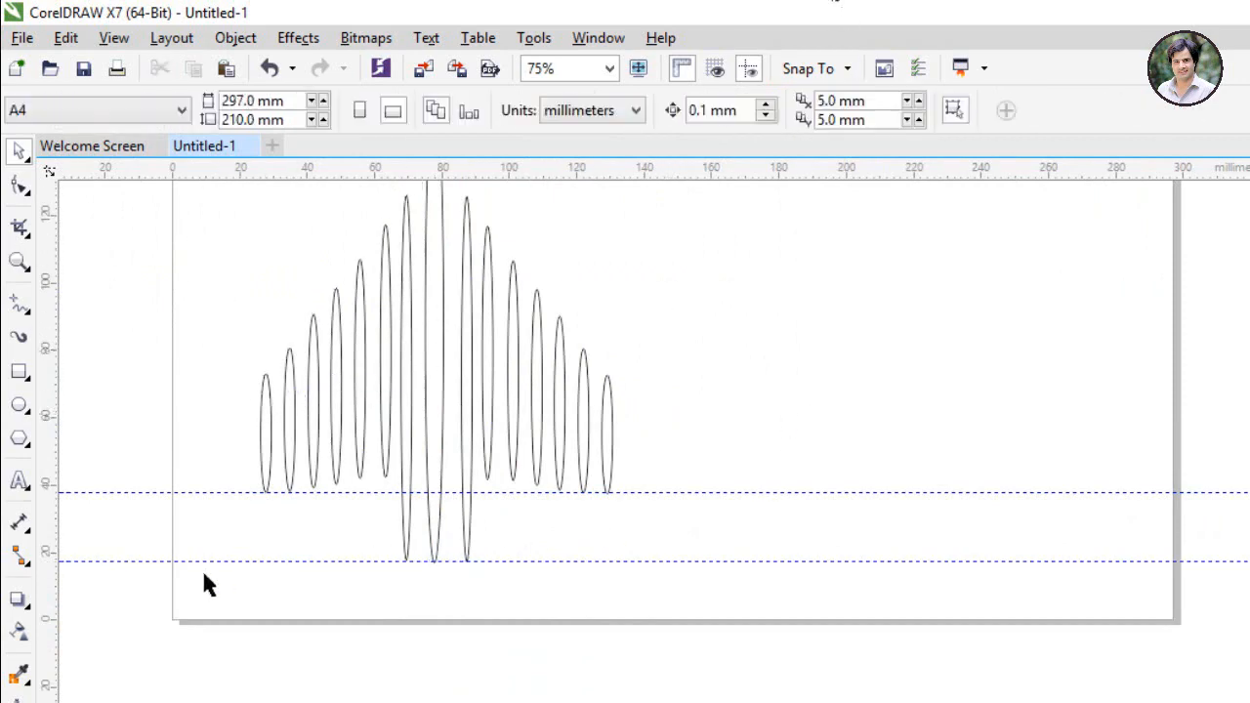
# Step: Copy the outermost short ellipse beneath the sixth ellipse and shorten the copy to about 24 mm so it ends at the lower guideline
pyautogui.click(269, 448)
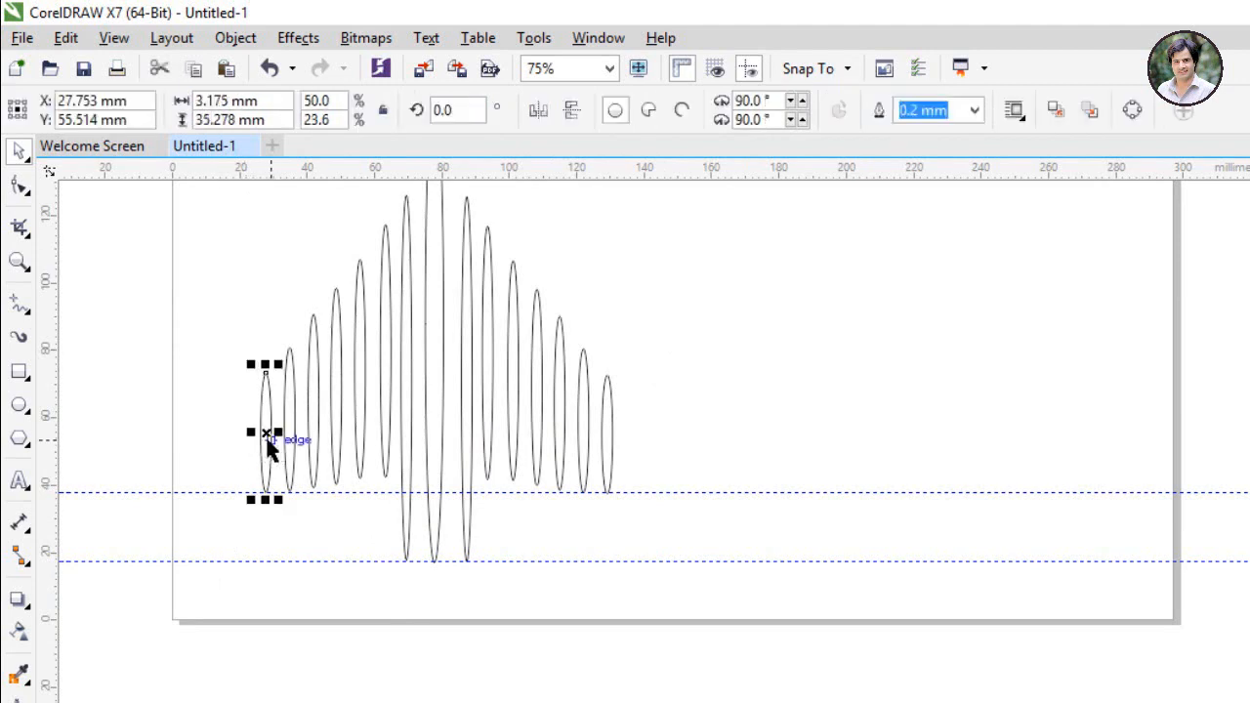
pyautogui.hotkey('ctrl', 'z')
pyautogui.moveTo(262, 438); pyautogui.dragTo(470, 553)
pyautogui.scroll(2, 290, 558)
pyautogui.moveTo(481, 676); pyautogui.dragTo(481, 606)
pyautogui.click(431, 635)
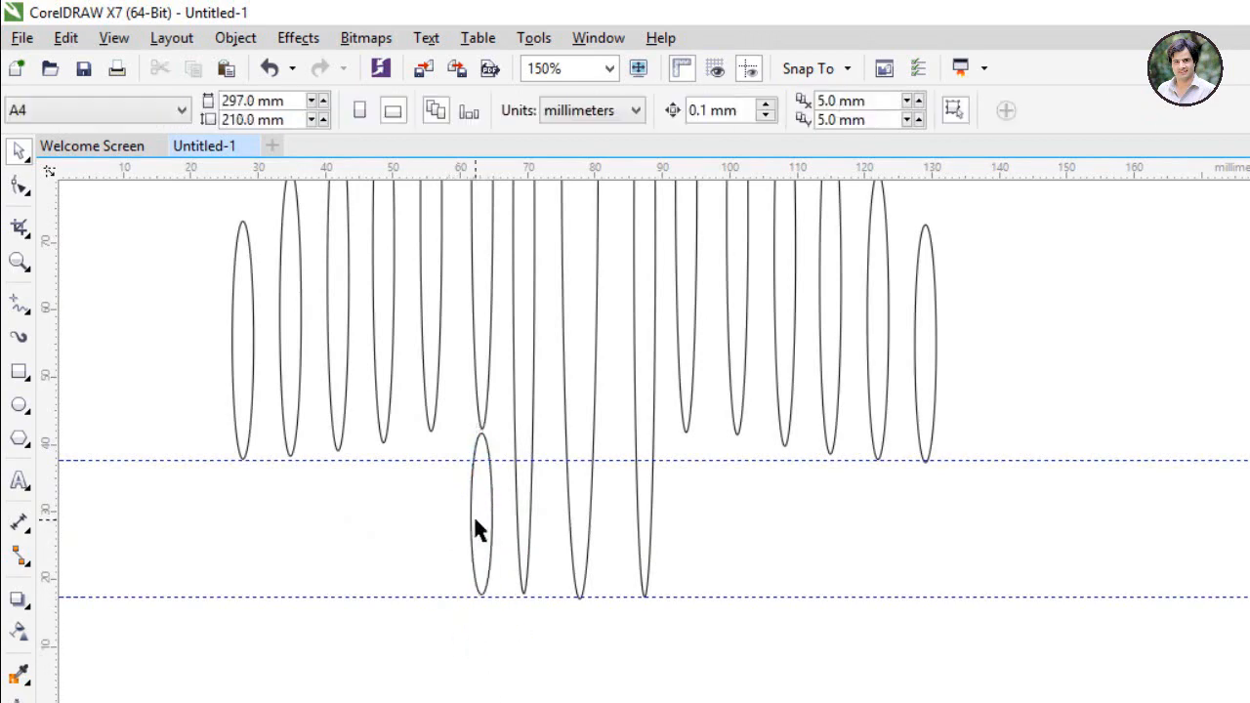
# Step: Narrow the small lower ellipse to about 2.3 mm wide
pyautogui.click(475, 520)
pyautogui.scroll(3, 496, 479)
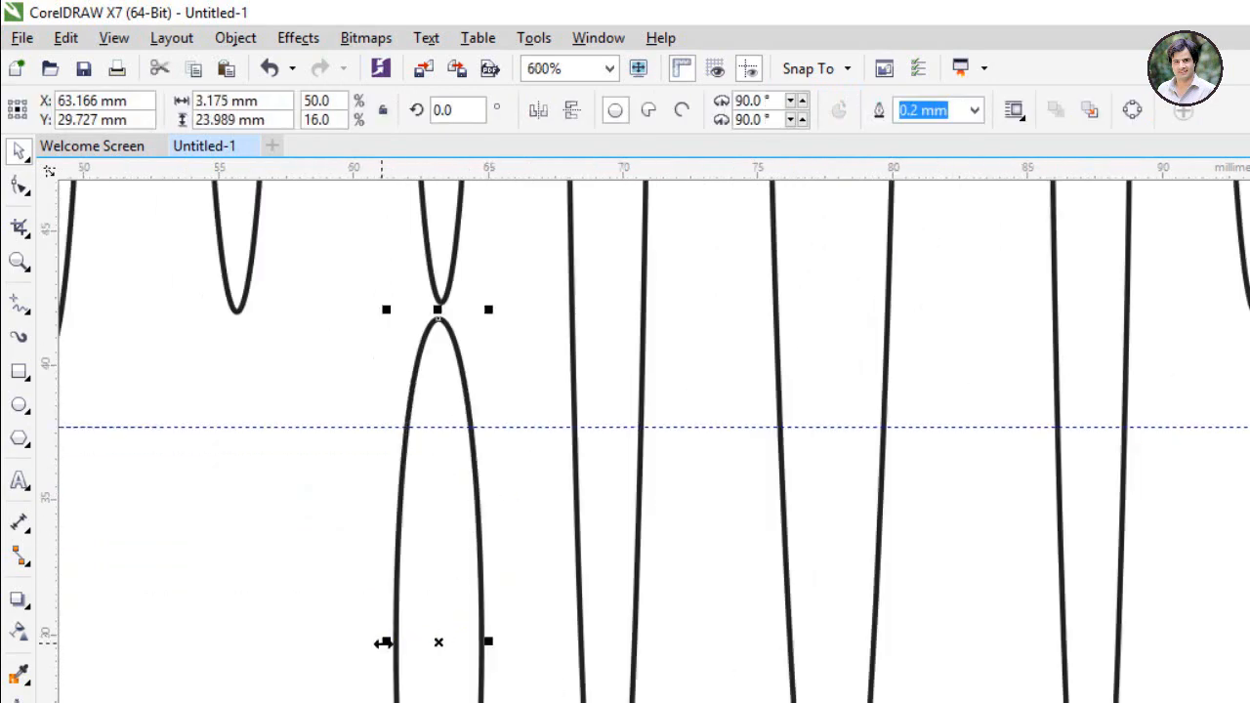
pyautogui.moveTo(384, 642); pyautogui.dragTo(430, 619)
pyautogui.click(299, 639)
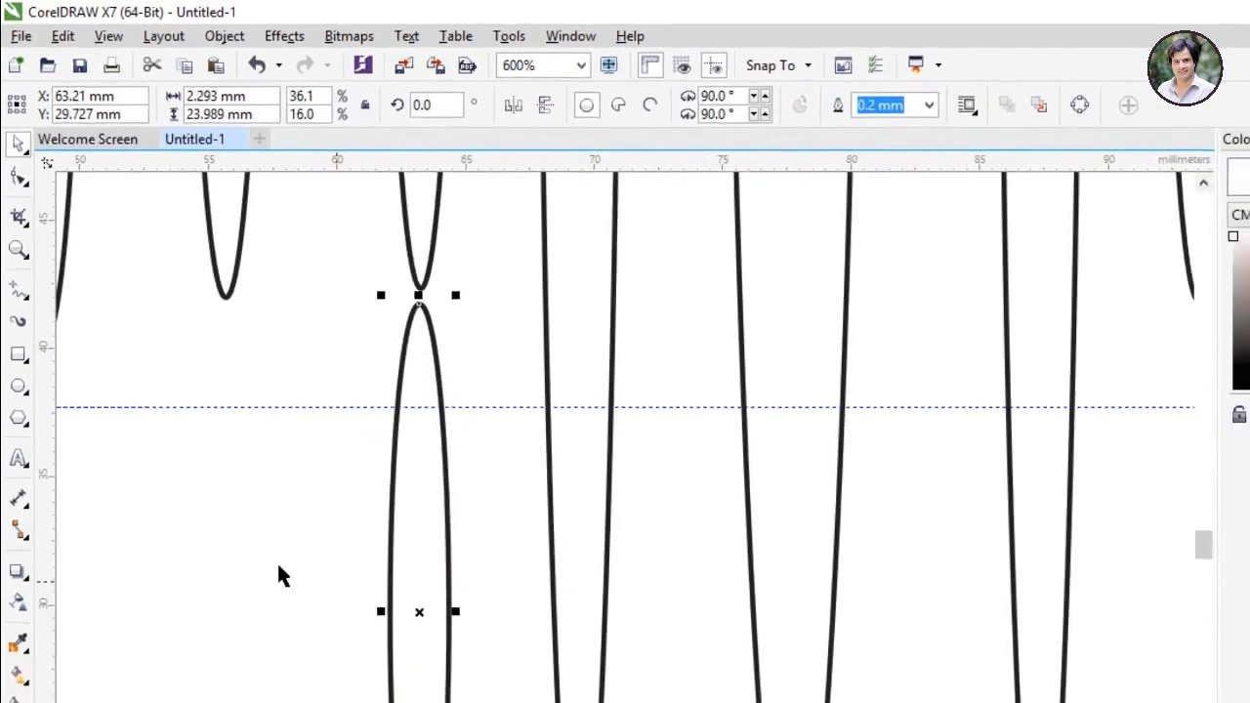
pyautogui.scroll(-2, 278, 577)
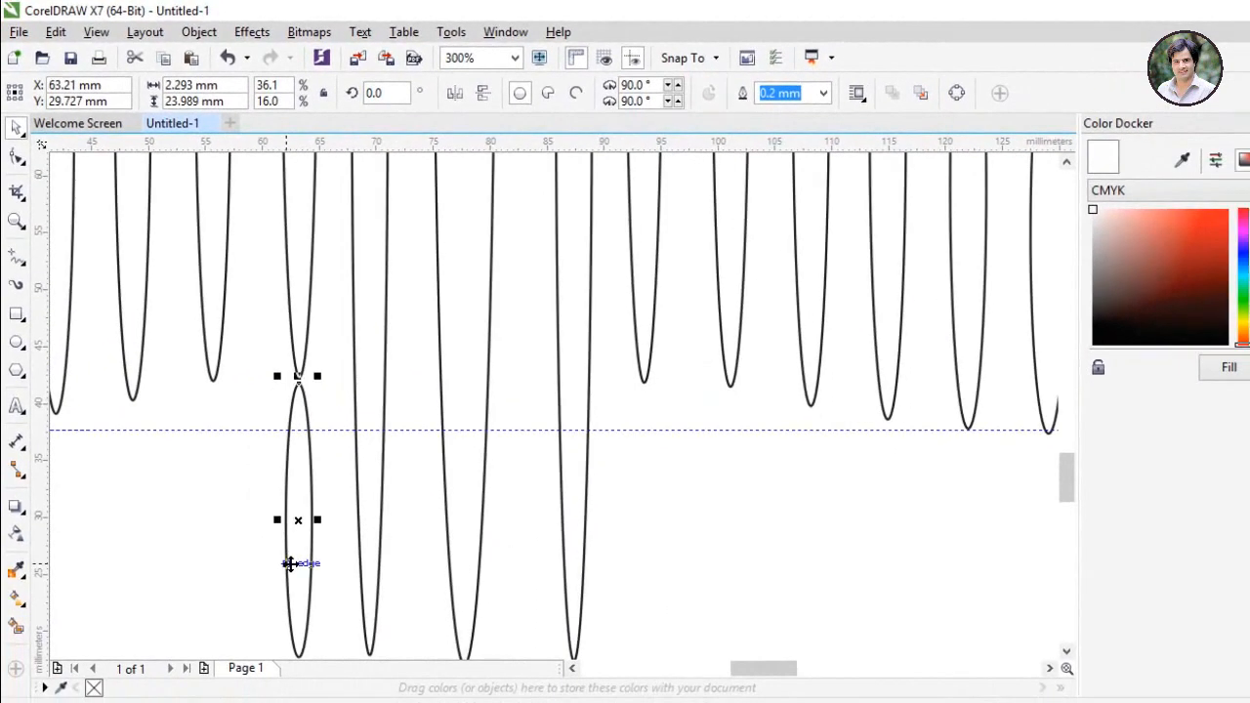
# Step: Duplicate the small lower ellipse to the matching position on the mirrored side of the design
pyautogui.moveTo(290, 564); pyautogui.dragTo(642, 569)
pyautogui.rightClick(642, 569)
pyautogui.press('Escape')
pyautogui.press('F3')
pyautogui.press('F3')
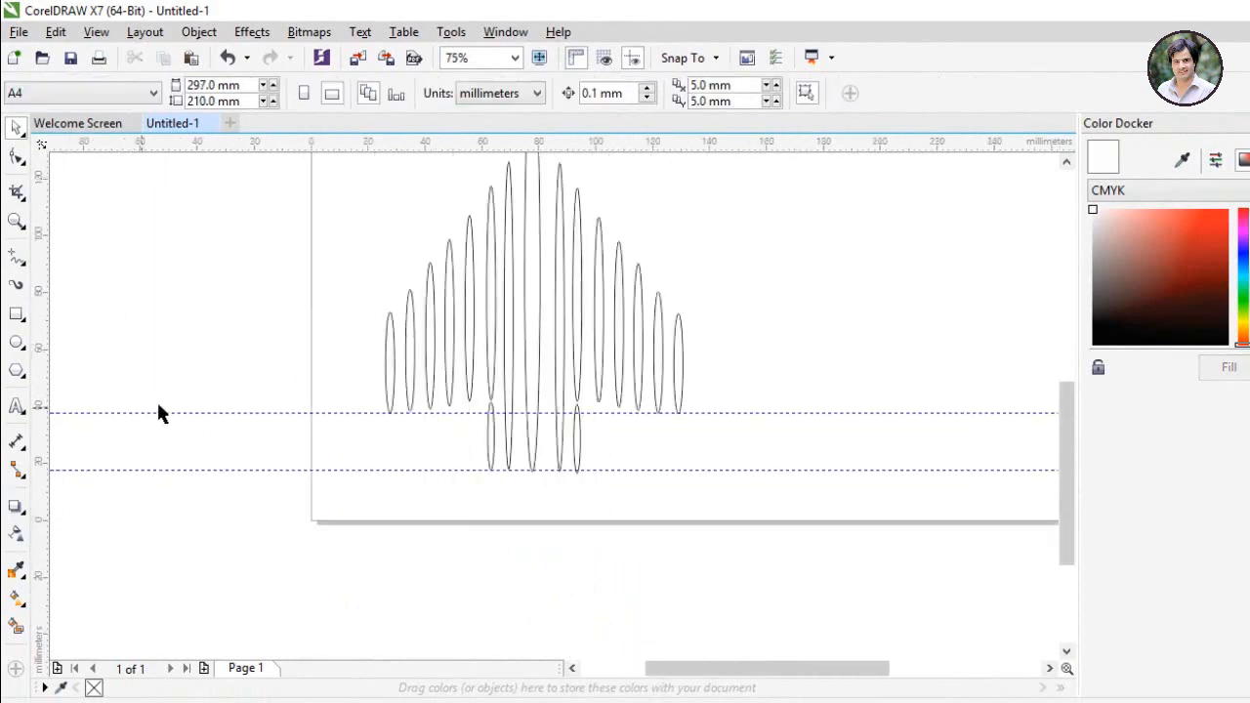
# Step: Move the two small lower ellipses outward so each sits beneath the gap between two longer ellipses
pyautogui.scroll(-1, 395, 506)
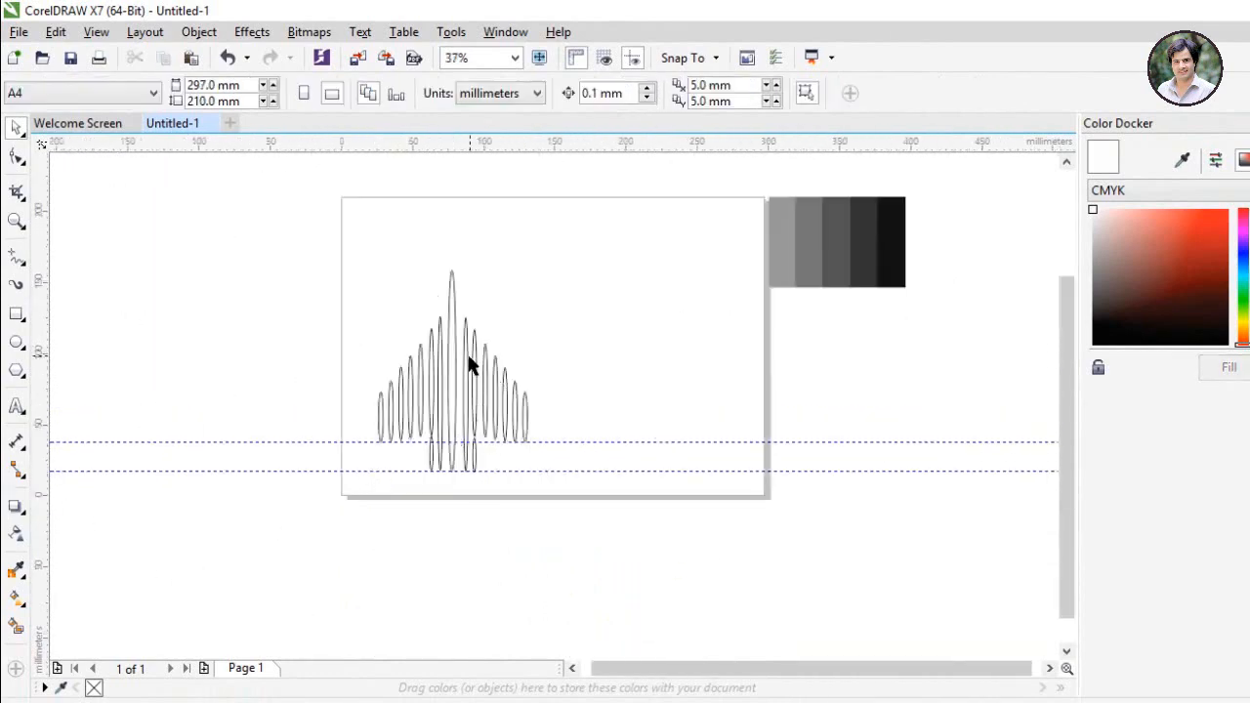
pyautogui.scroll(1, 459, 399)
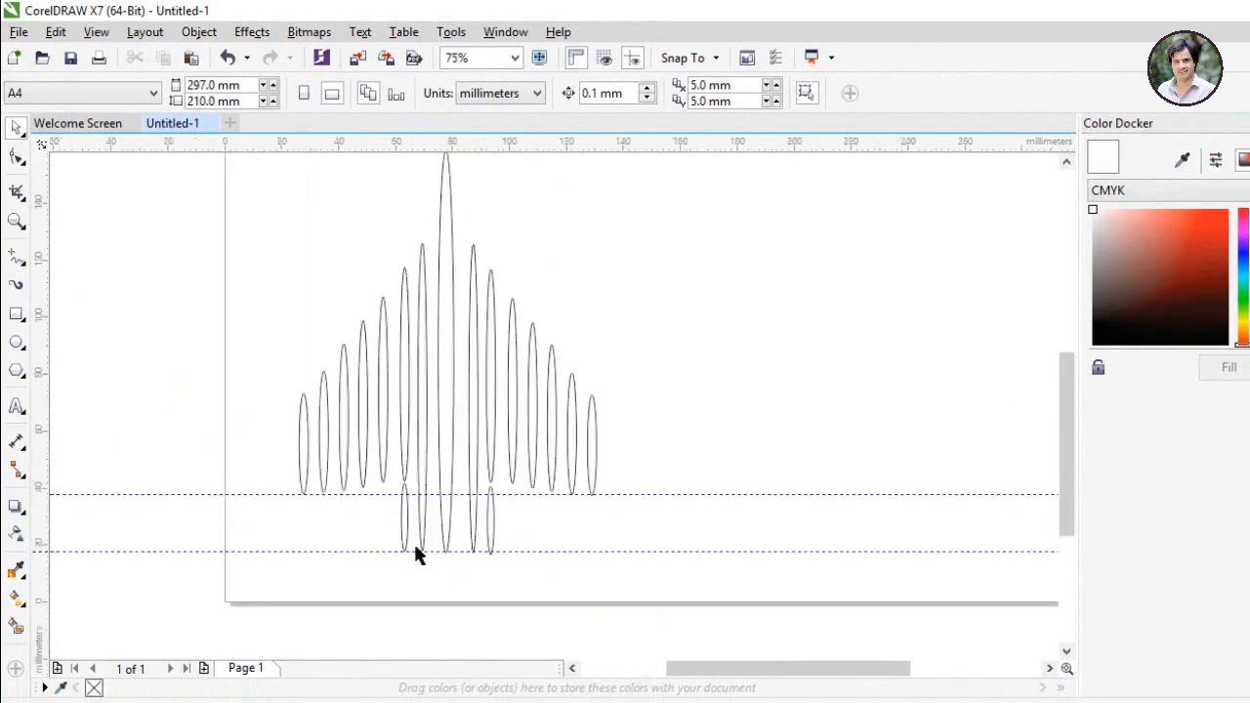
pyautogui.scroll(1, 415, 554)
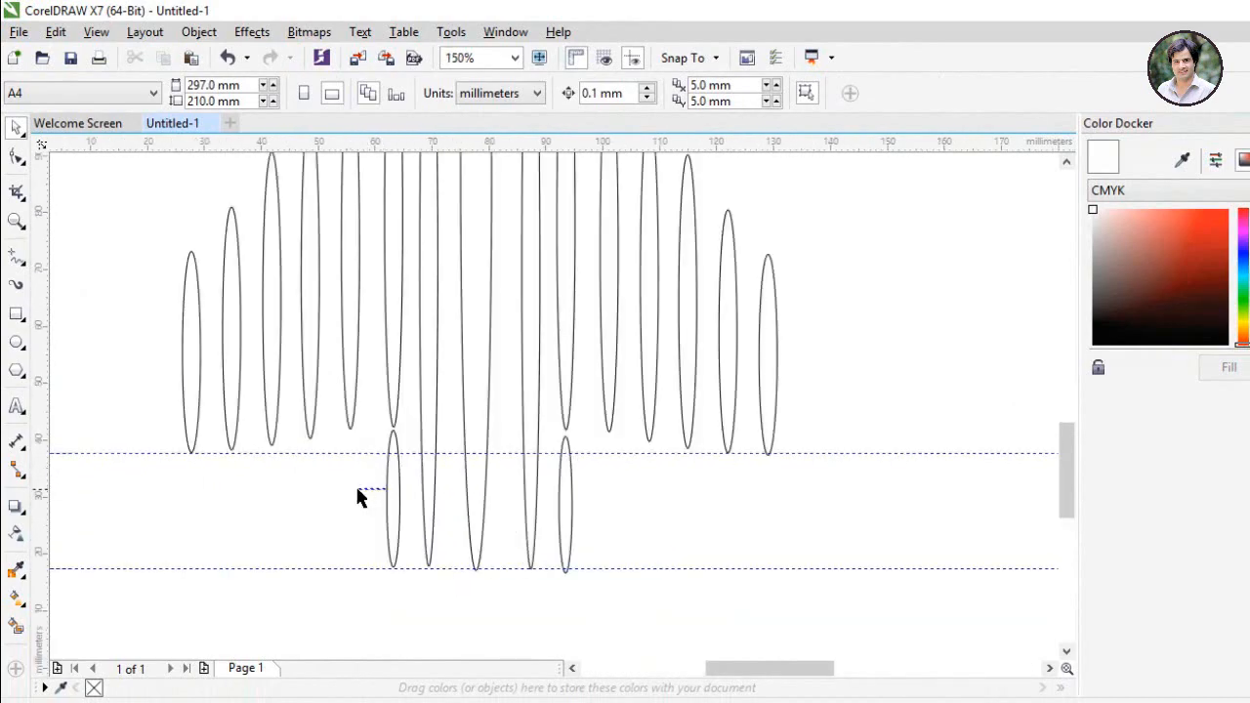
pyautogui.moveTo(392, 497); pyautogui.dragTo(369, 505)
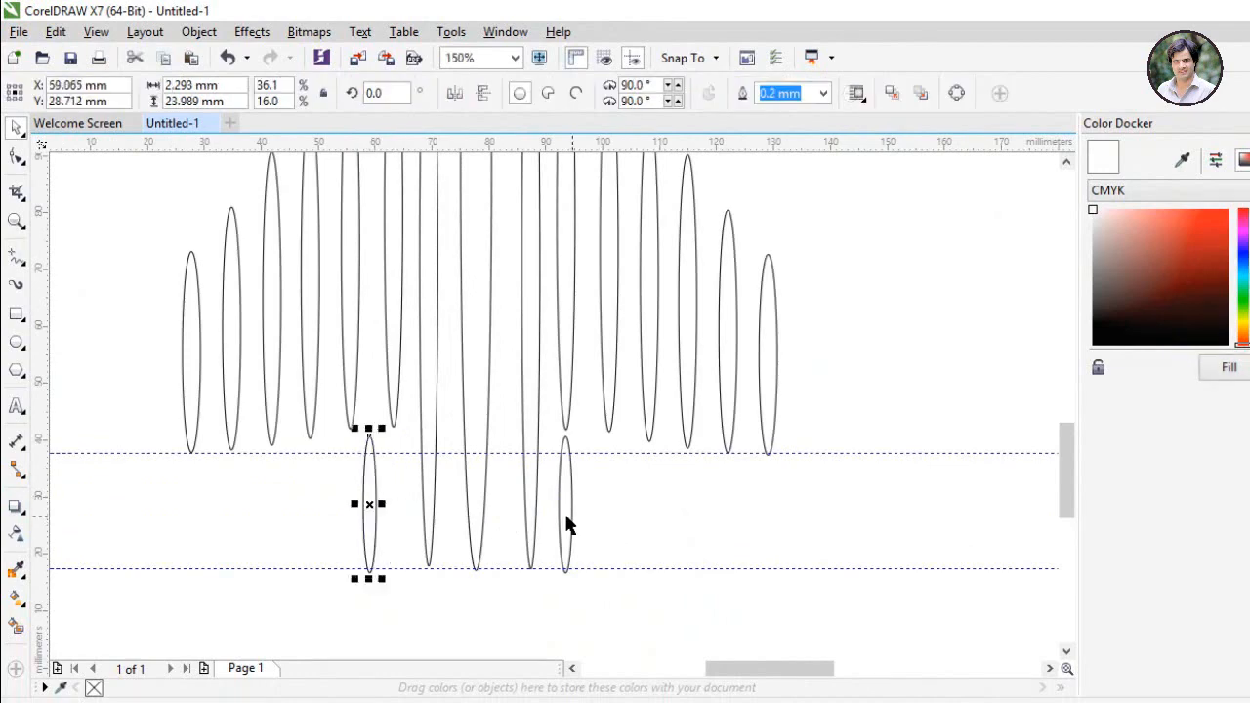
pyautogui.moveTo(566, 522); pyautogui.dragTo(596, 513)
pyautogui.click(414, 529)
pyautogui.scroll(-4, 385, 525)
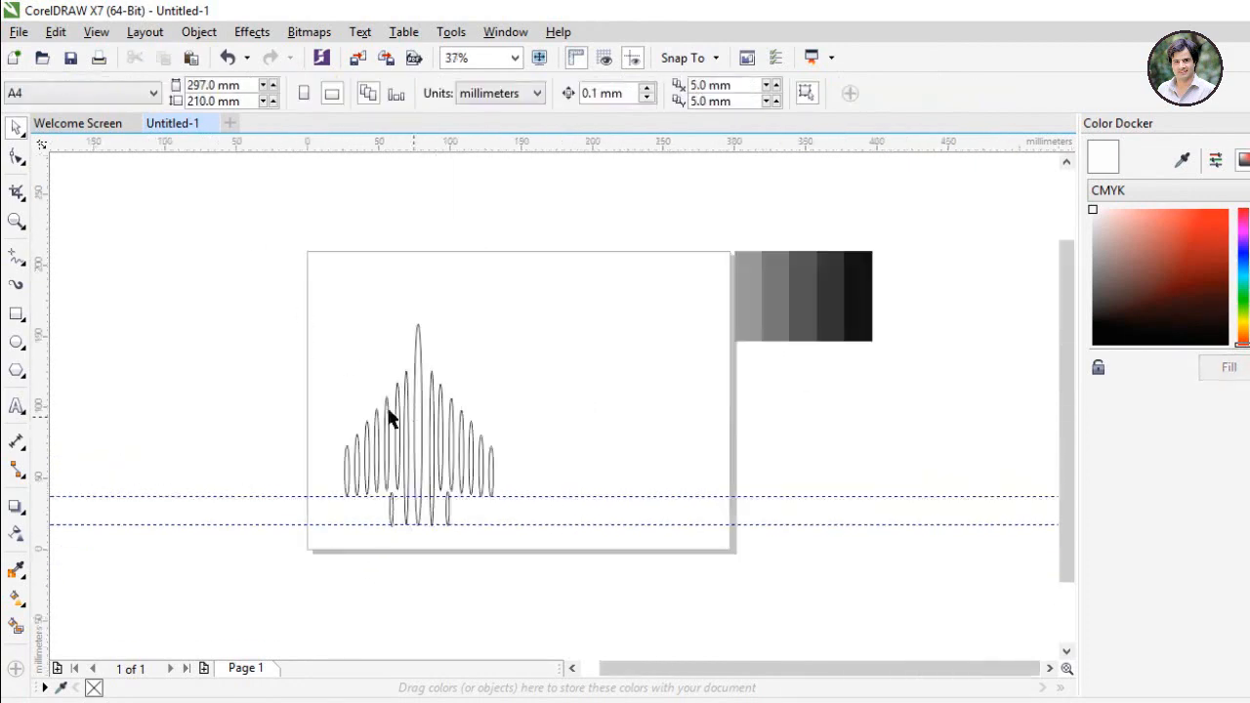
pyautogui.moveTo(240, 306); pyautogui.dragTo(414, 559)
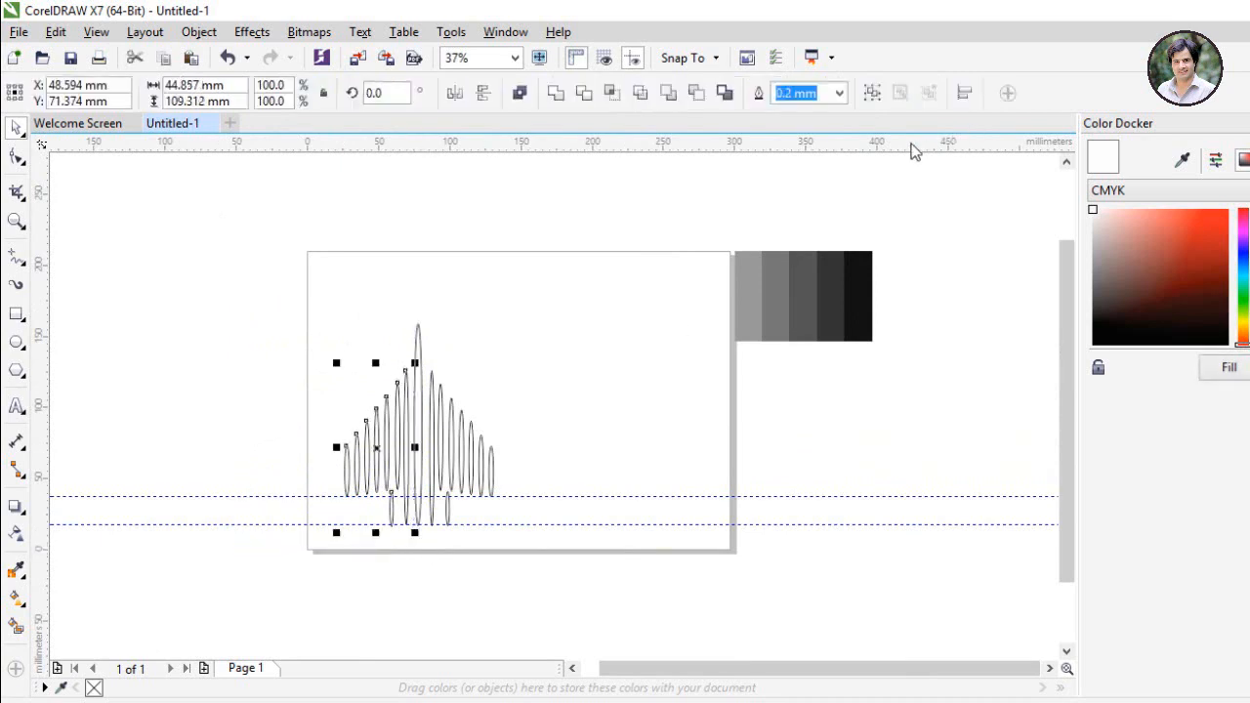
pyautogui.click(623, 386)
pyautogui.moveTo(257, 329); pyautogui.dragTo(416, 559)
pyautogui.moveTo(374, 371); pyautogui.dragTo(374, 371)
pyautogui.moveTo(151, 184); pyautogui.dragTo(580, 678)
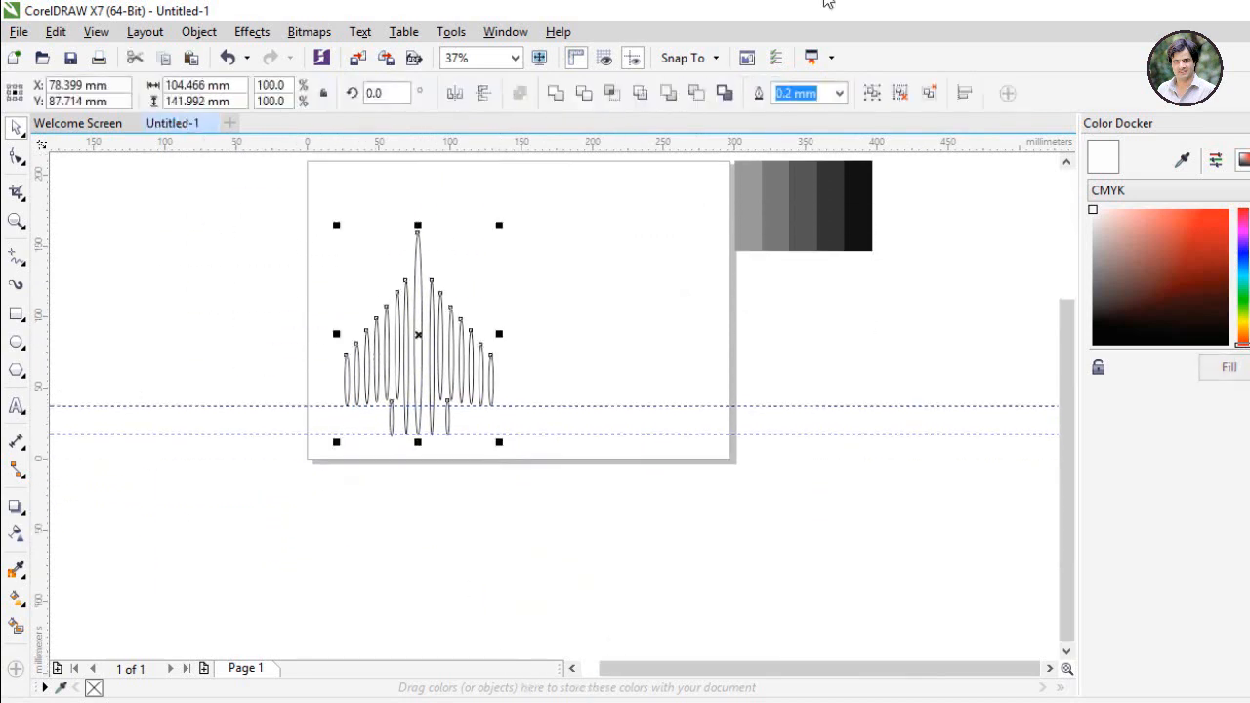
pyautogui.click(547, 308)
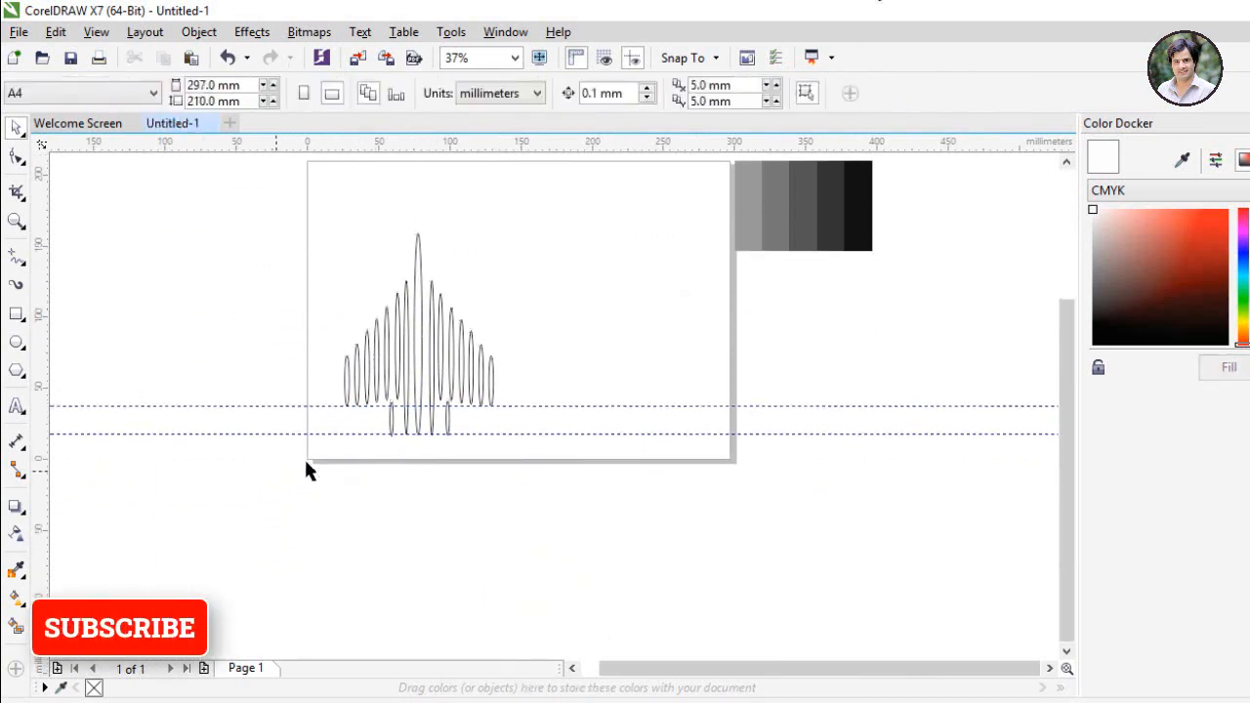
# Step: Move the five-tone gray swatch image onto the page beside the ellipse design
pyautogui.scroll(2, 376, 325)
pyautogui.scroll(-2, 362, 335)
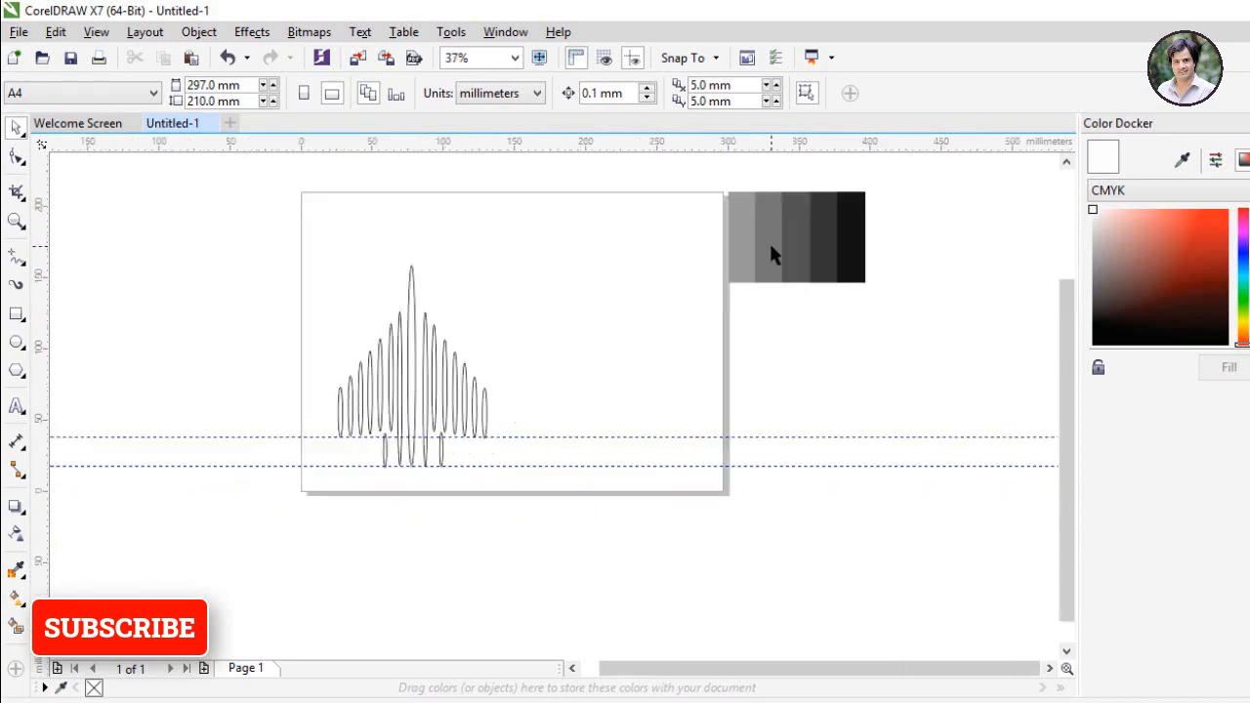
pyautogui.moveTo(772, 254); pyautogui.dragTo(538, 346)
pyautogui.scroll(4, 391, 366)
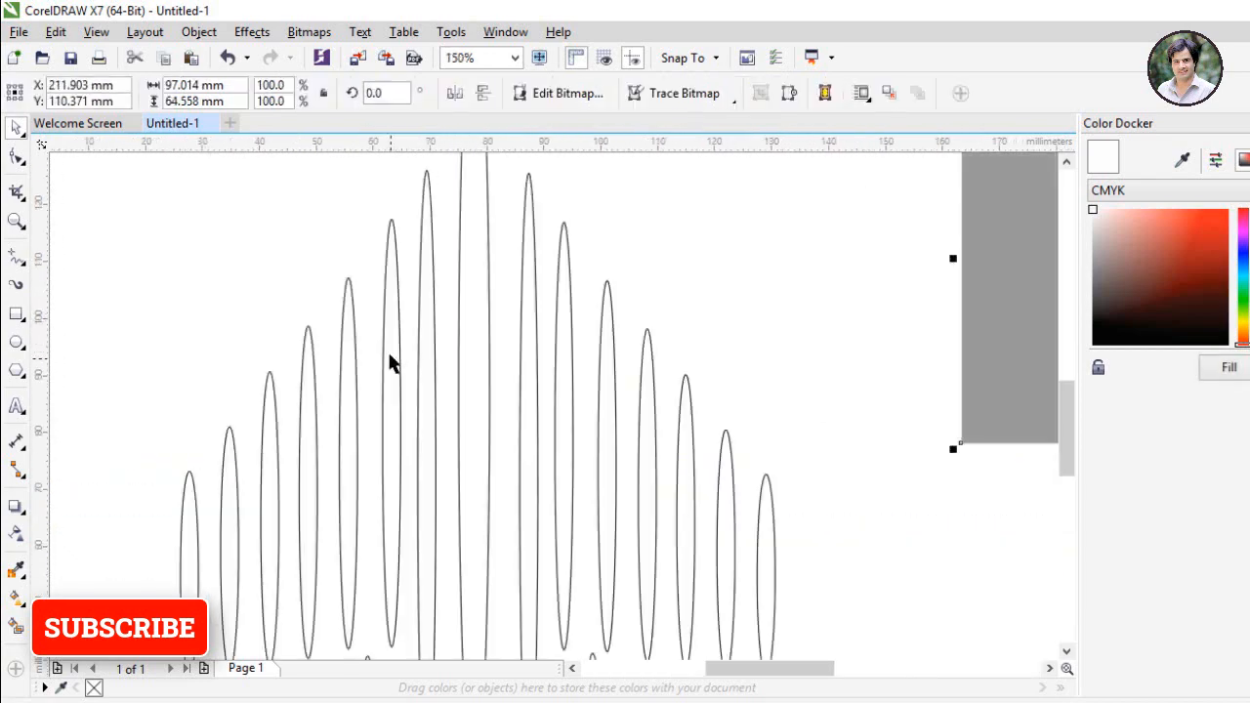
pyautogui.scroll(-2, 388, 350)
pyautogui.moveTo(756, 355); pyautogui.dragTo(701, 350)
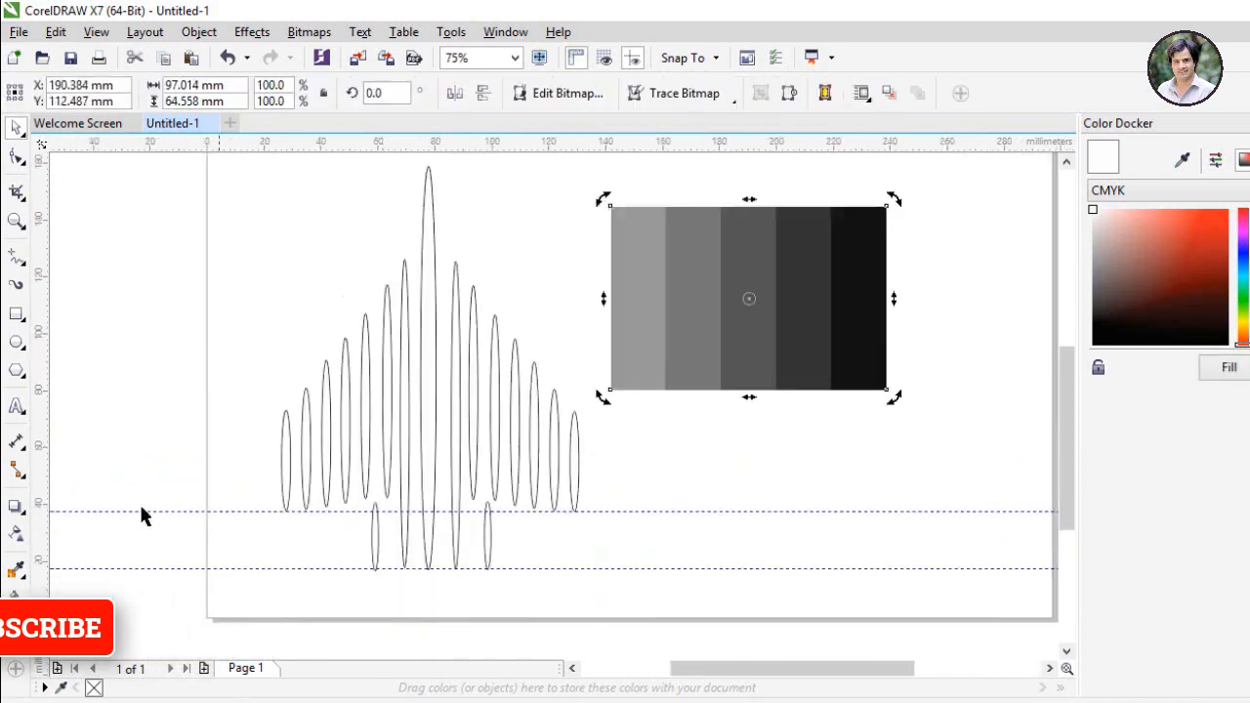
pyautogui.click(136, 413)
# Step: Smart Fill the seven long ellipses on the left half and the tall centre ellipse with blue-gray
pyautogui.click(15, 625)
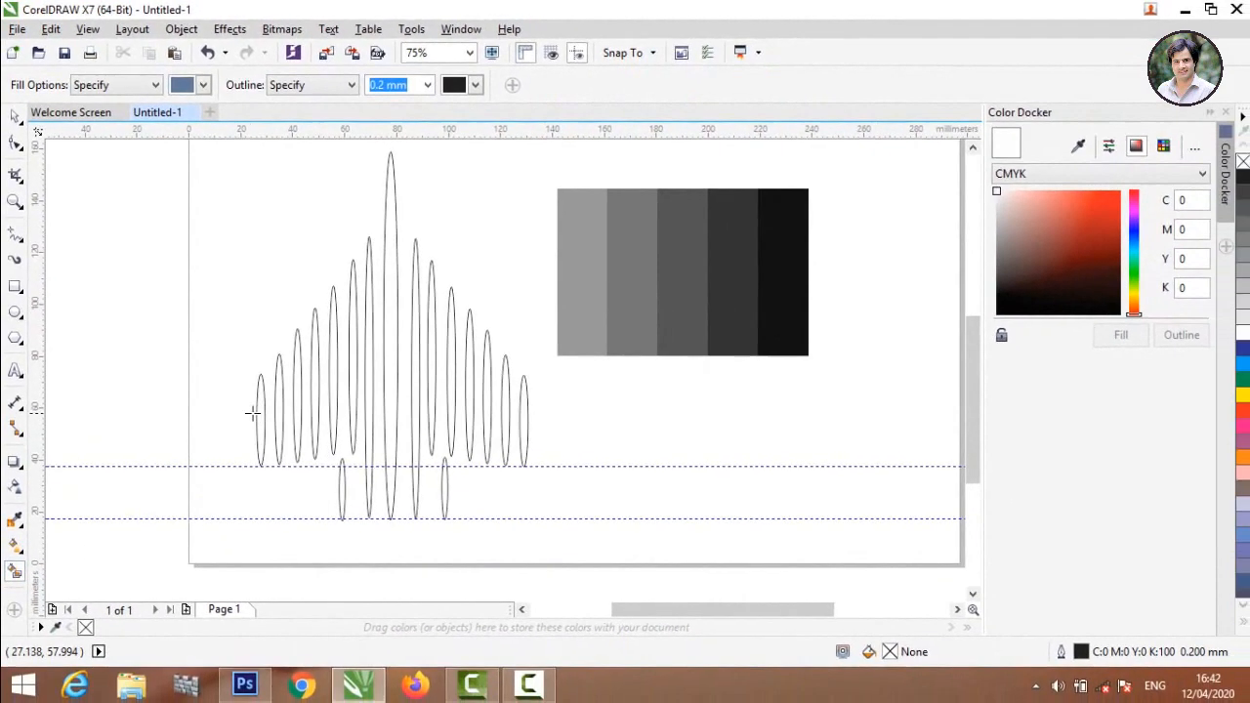
pyautogui.click(261, 418)
pyautogui.click(279, 408)
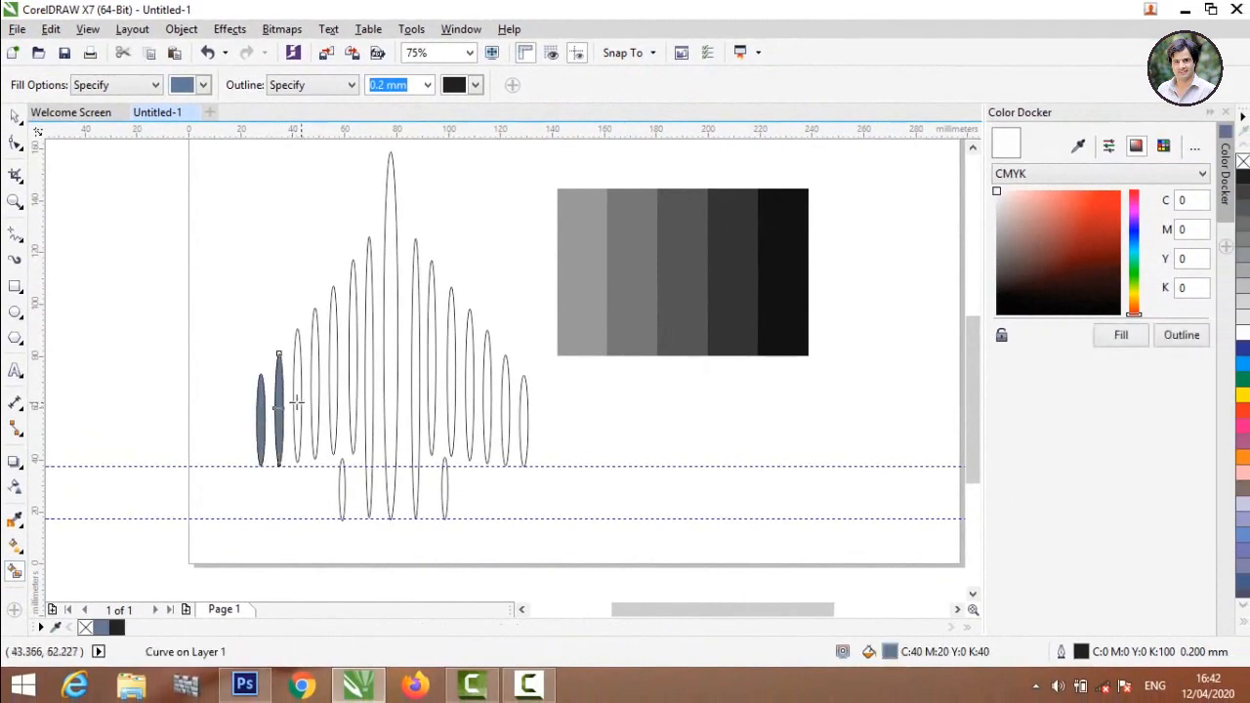
pyautogui.click(297, 400)
pyautogui.click(315, 400)
pyautogui.click(333, 393)
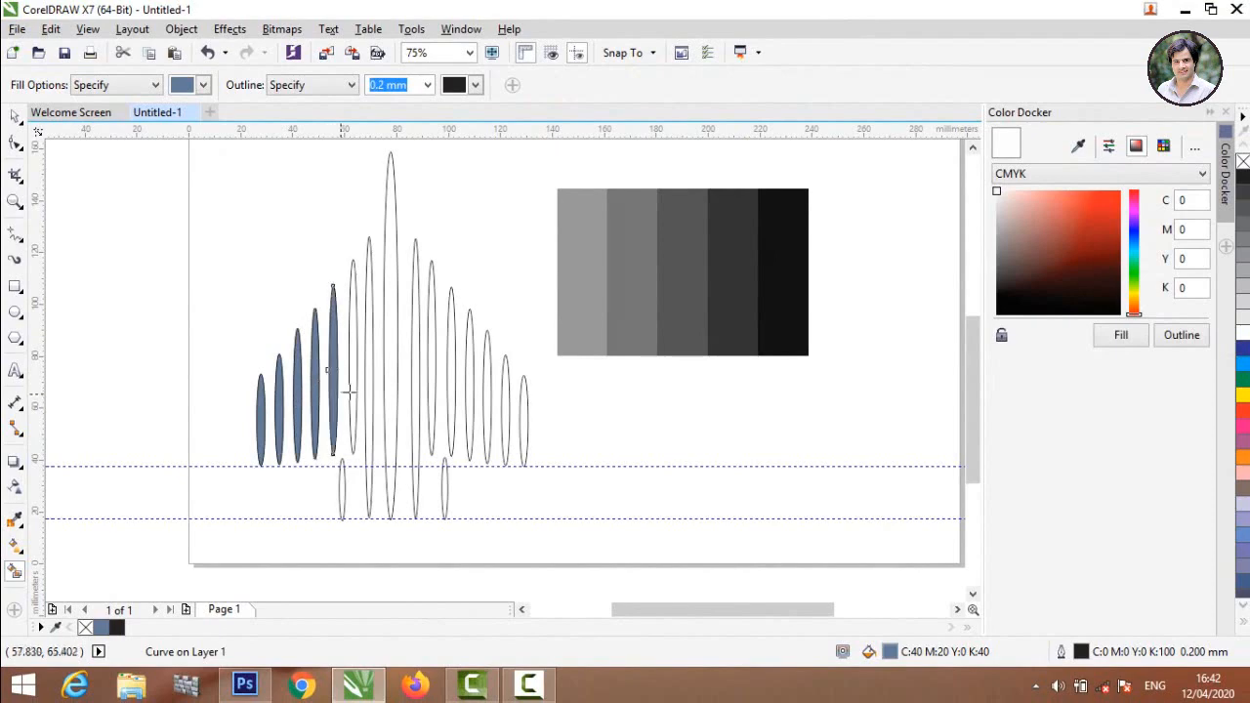
pyautogui.click(354, 391)
pyautogui.click(370, 386)
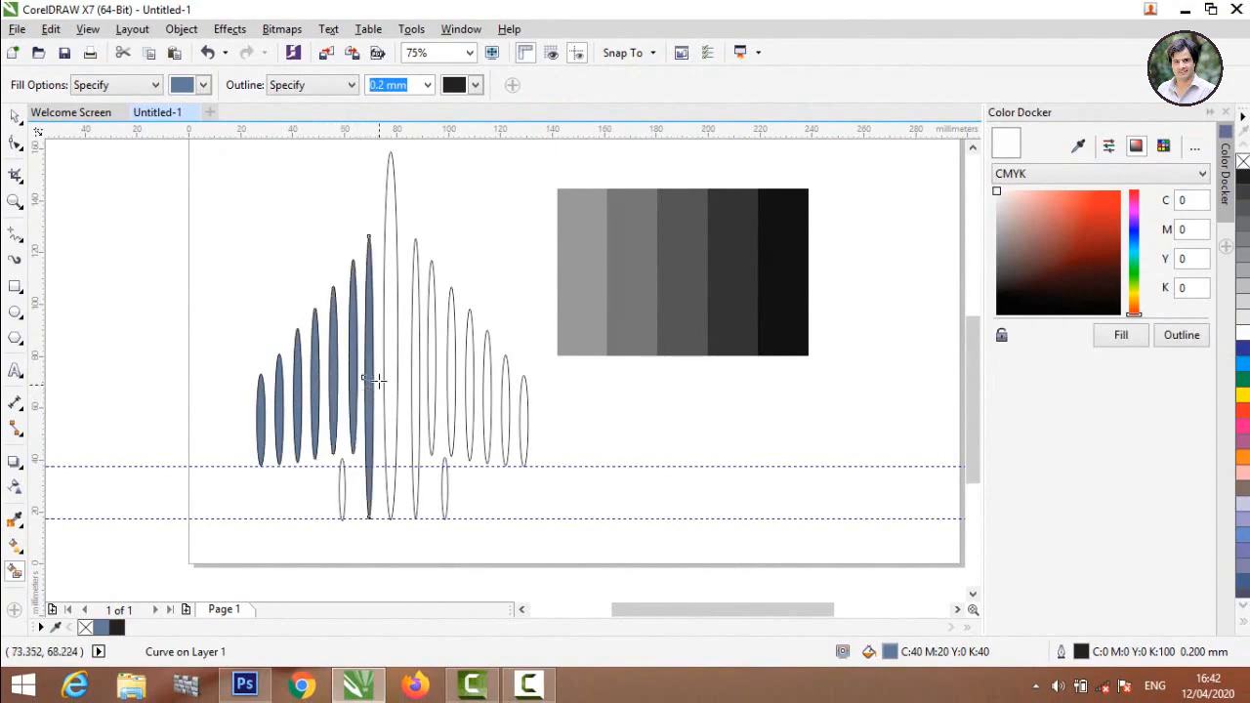
pyautogui.click(390, 374)
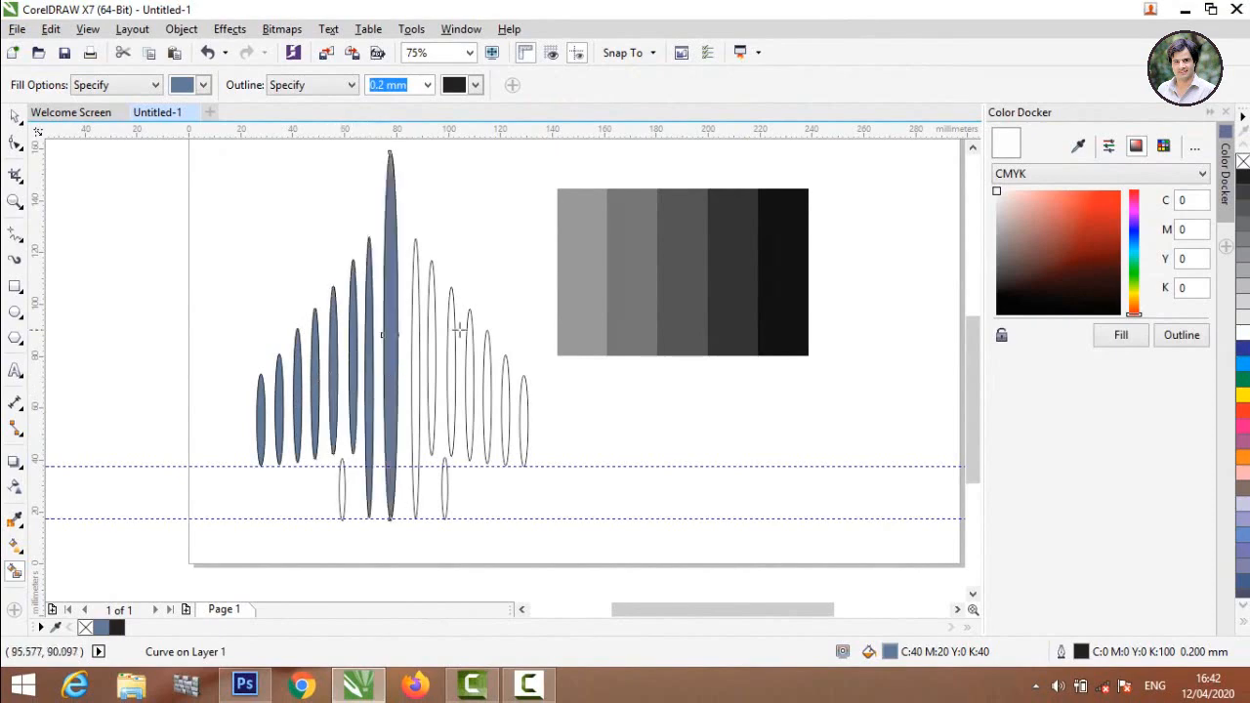
# Step: Smart Fill the seven long ellipses on the right half of the design with the same blue-gray
pyautogui.click(415, 365)
pyautogui.click(431, 364)
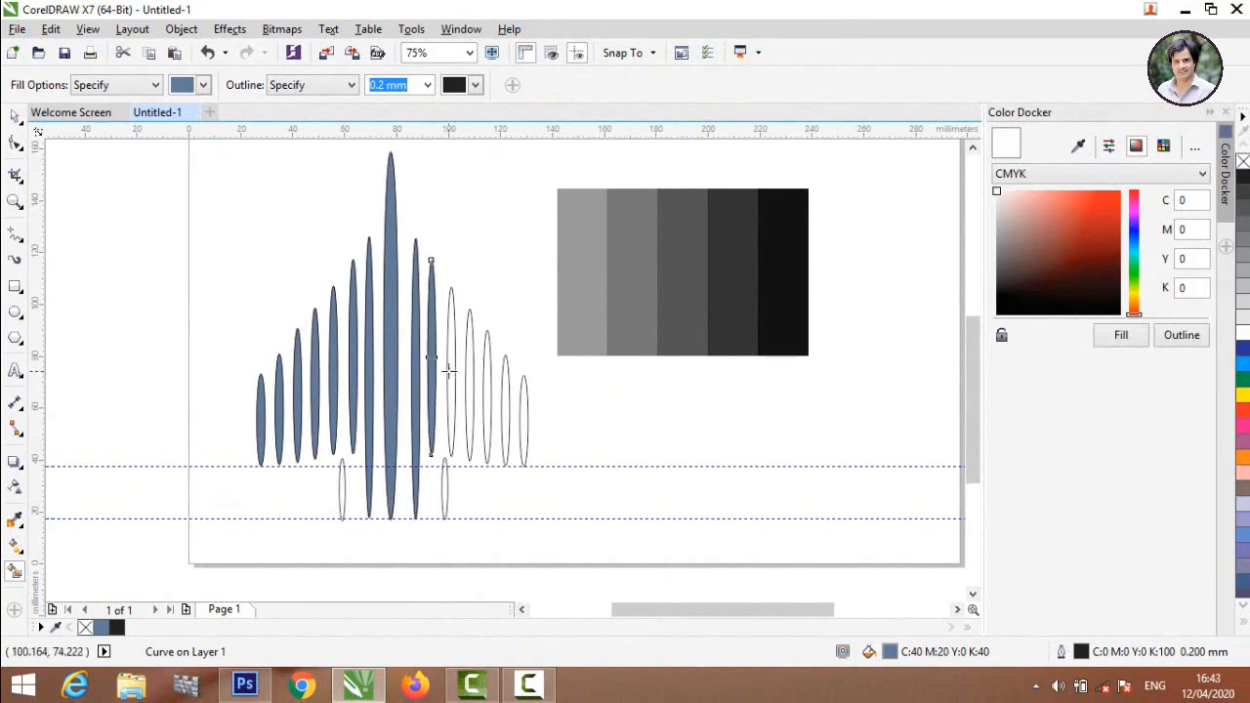
pyautogui.click(450, 369)
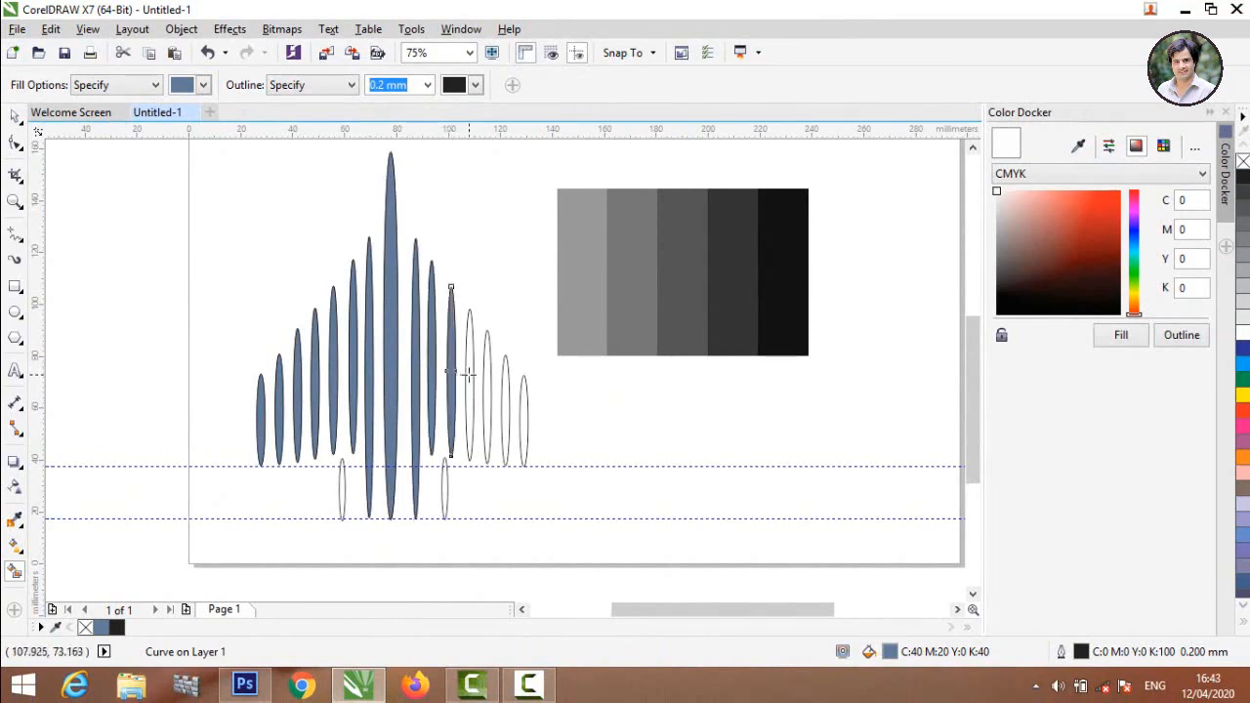
pyautogui.click(469, 379)
pyautogui.click(486, 386)
pyautogui.click(504, 408)
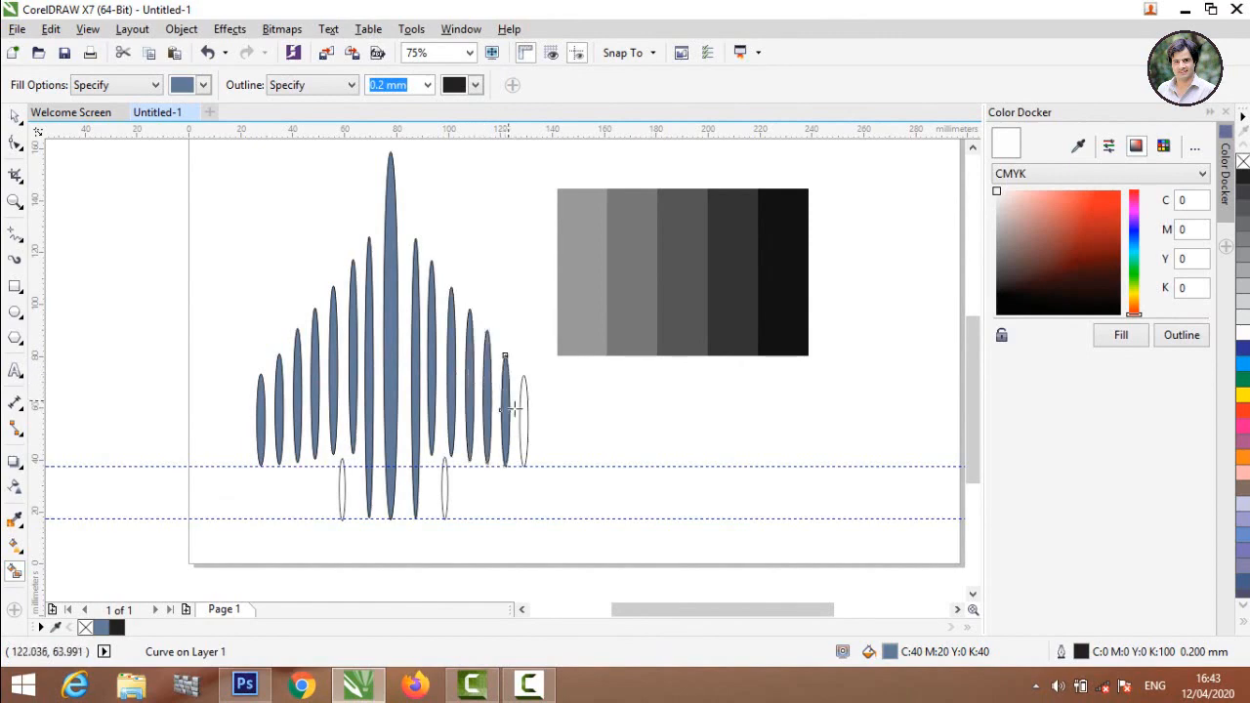
pyautogui.click(525, 413)
pyautogui.click(440, 485)
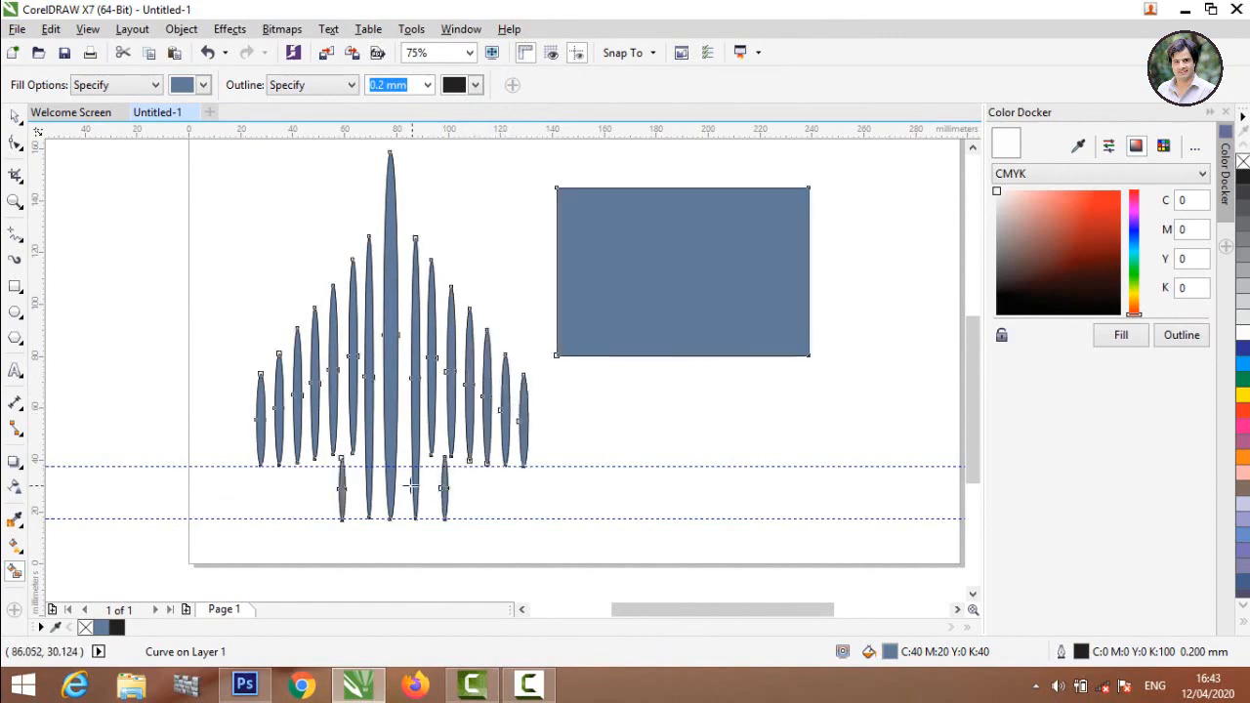
pyautogui.click(14, 116)
pyautogui.click(290, 273)
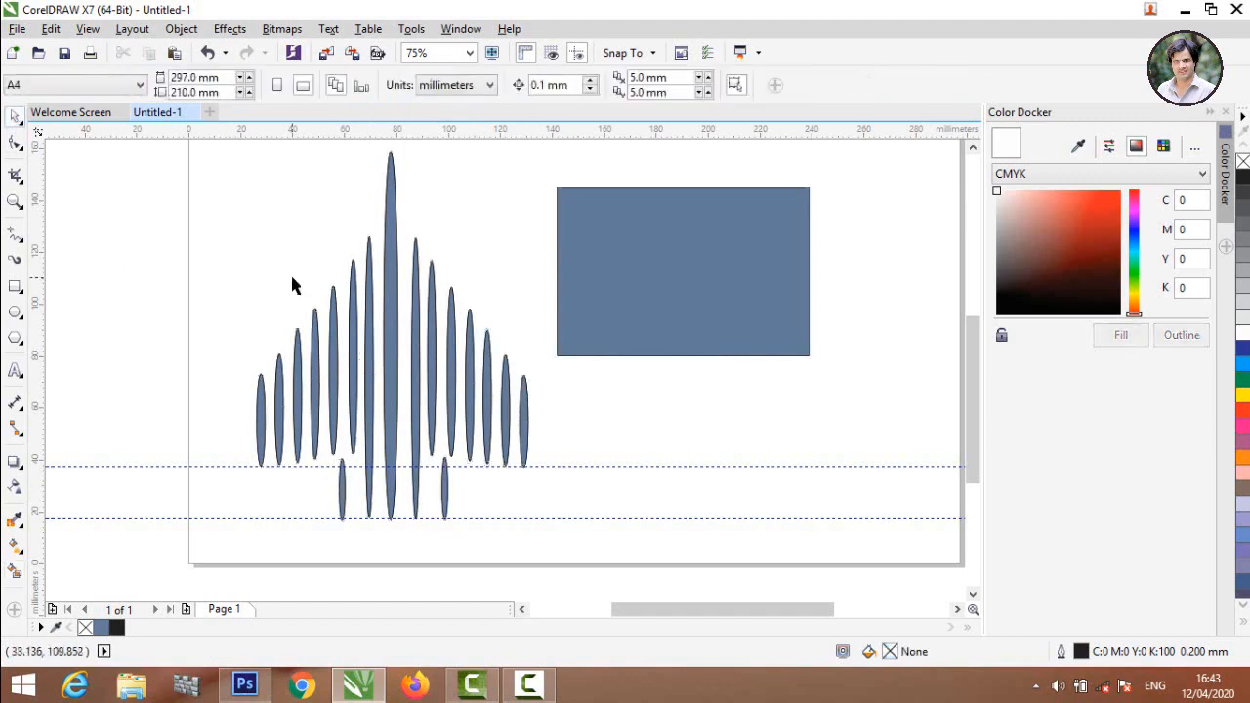
pyautogui.scroll(-2, 290, 272)
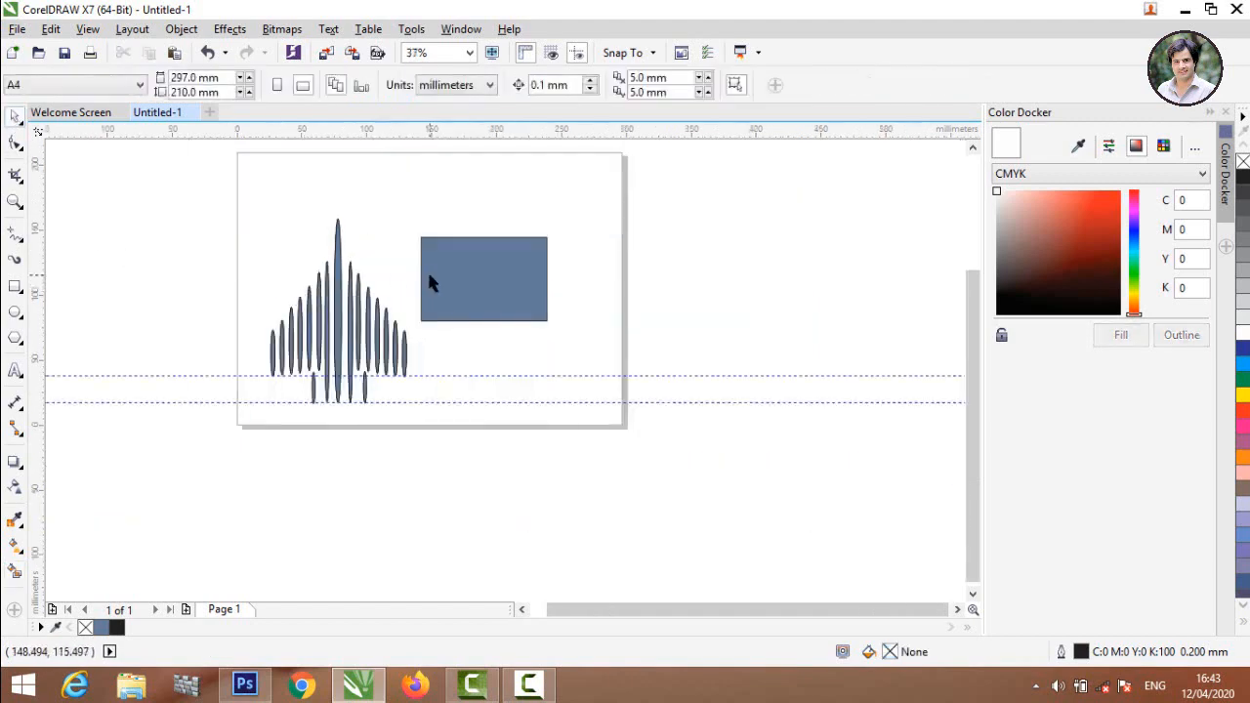
pyautogui.hotkey('ctrl', 'z')
pyautogui.click(483, 463)
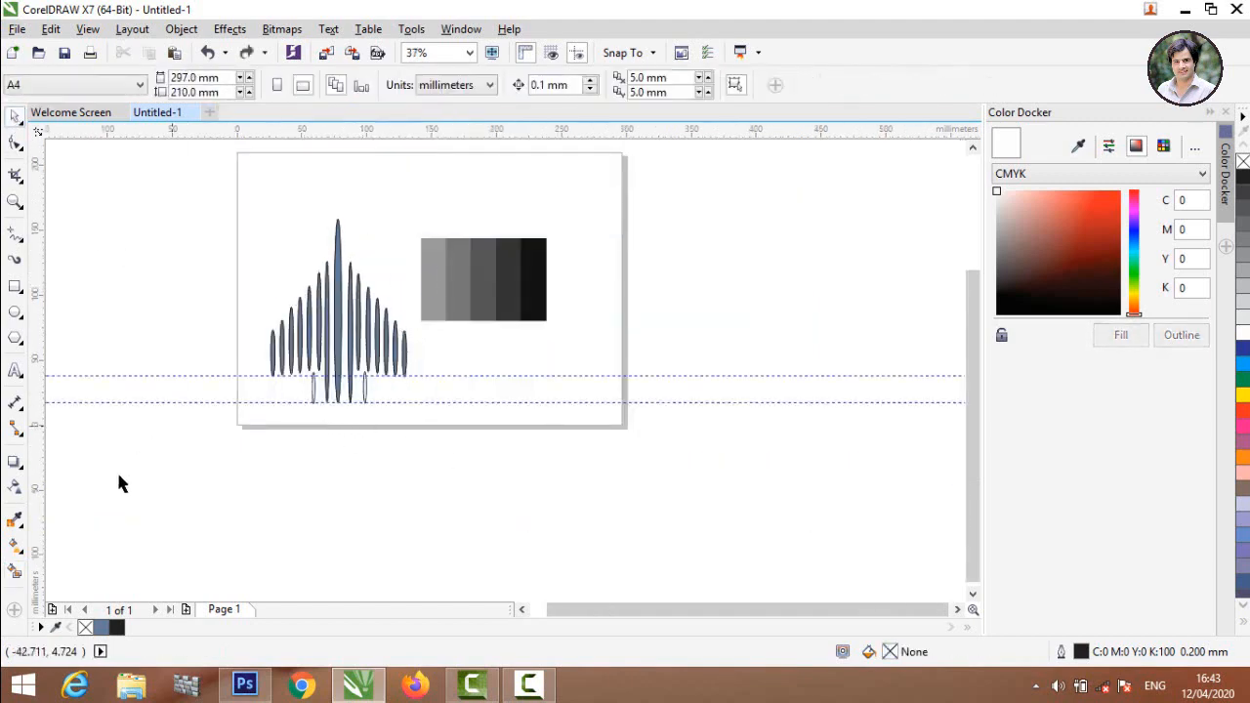
# Step: Smart Fill the two small lower ellipses with the same blue-gray as the longer ones
pyautogui.click(14, 574)
pyautogui.scroll(4, 365, 388)
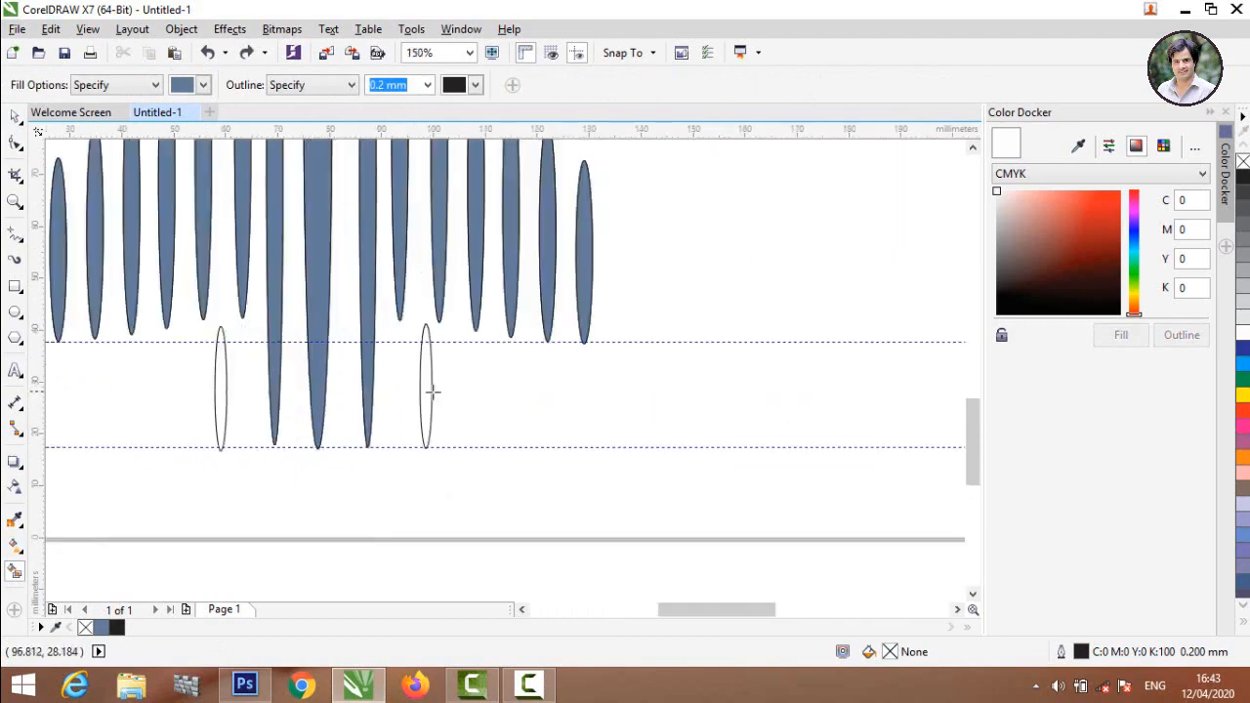
pyautogui.click(427, 391)
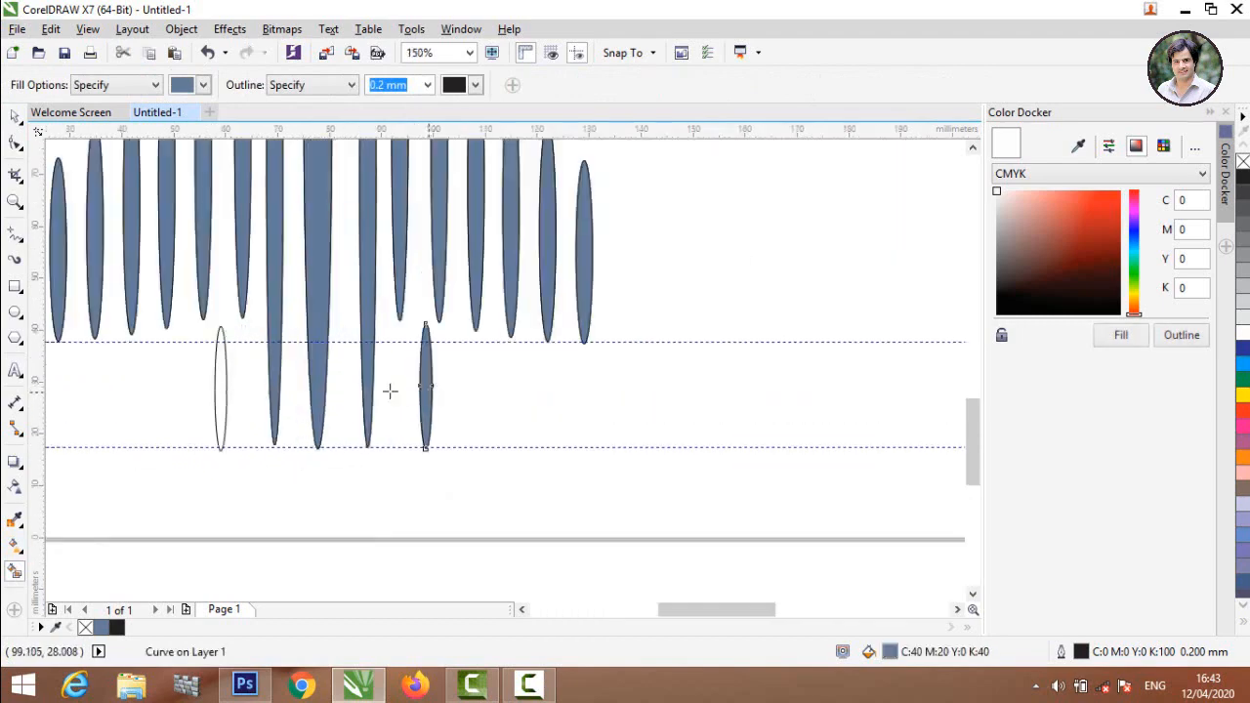
pyautogui.click(220, 388)
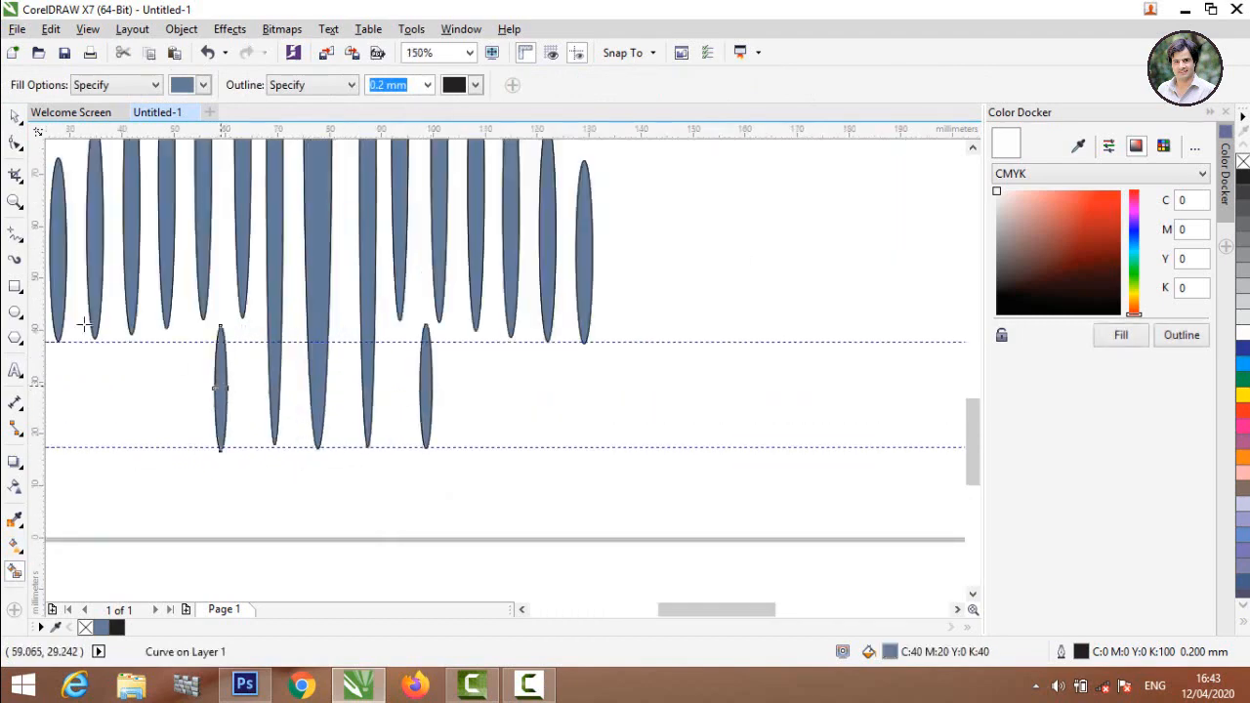
pyautogui.click(14, 116)
pyautogui.click(214, 490)
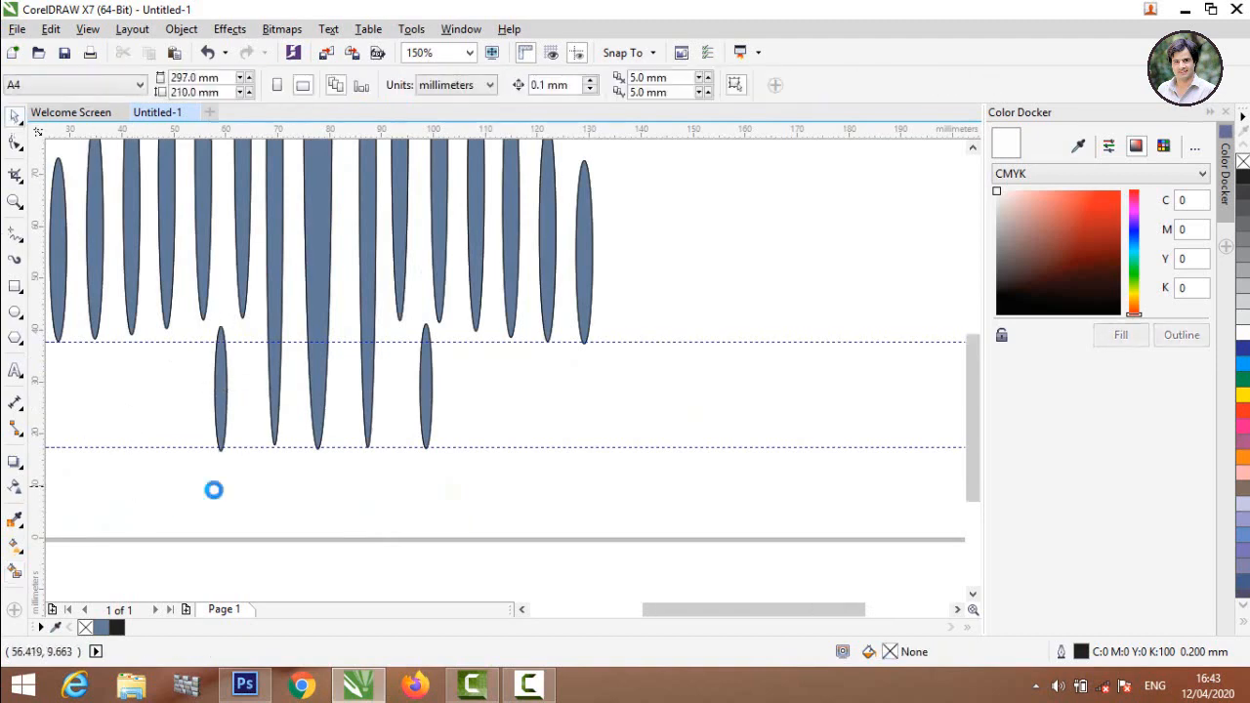
# Step: Fill the tall centre ellipse with the darkest swatch tone, #111111, sampled from the gray swatch image
pyautogui.scroll(-4, 214, 490)
pyautogui.click(240, 317)
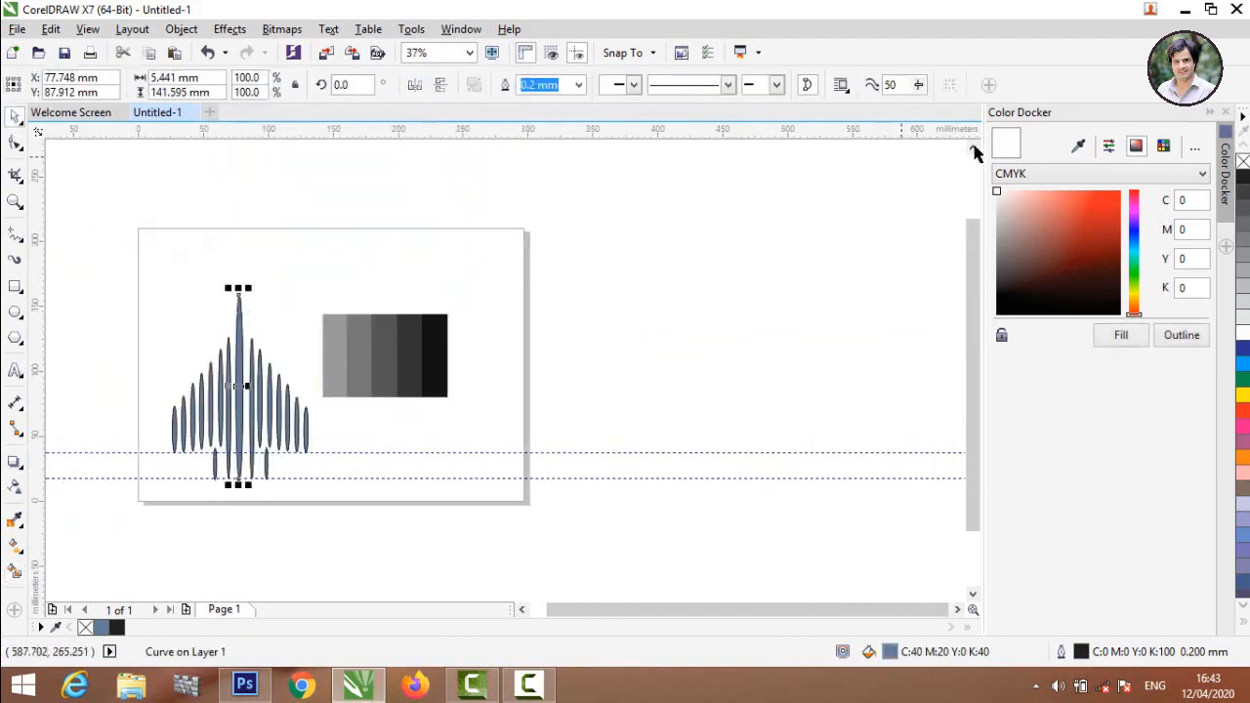
pyautogui.click(1078, 145)
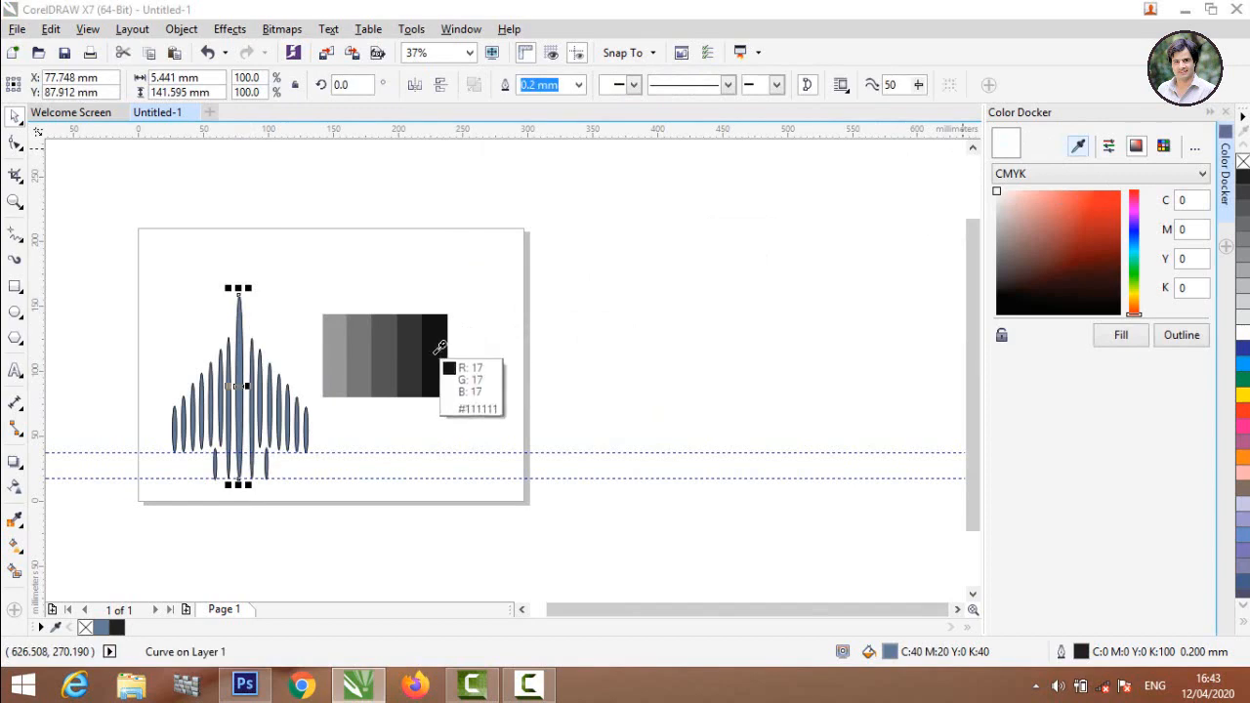
pyautogui.click(438, 389)
pyautogui.click(1115, 343)
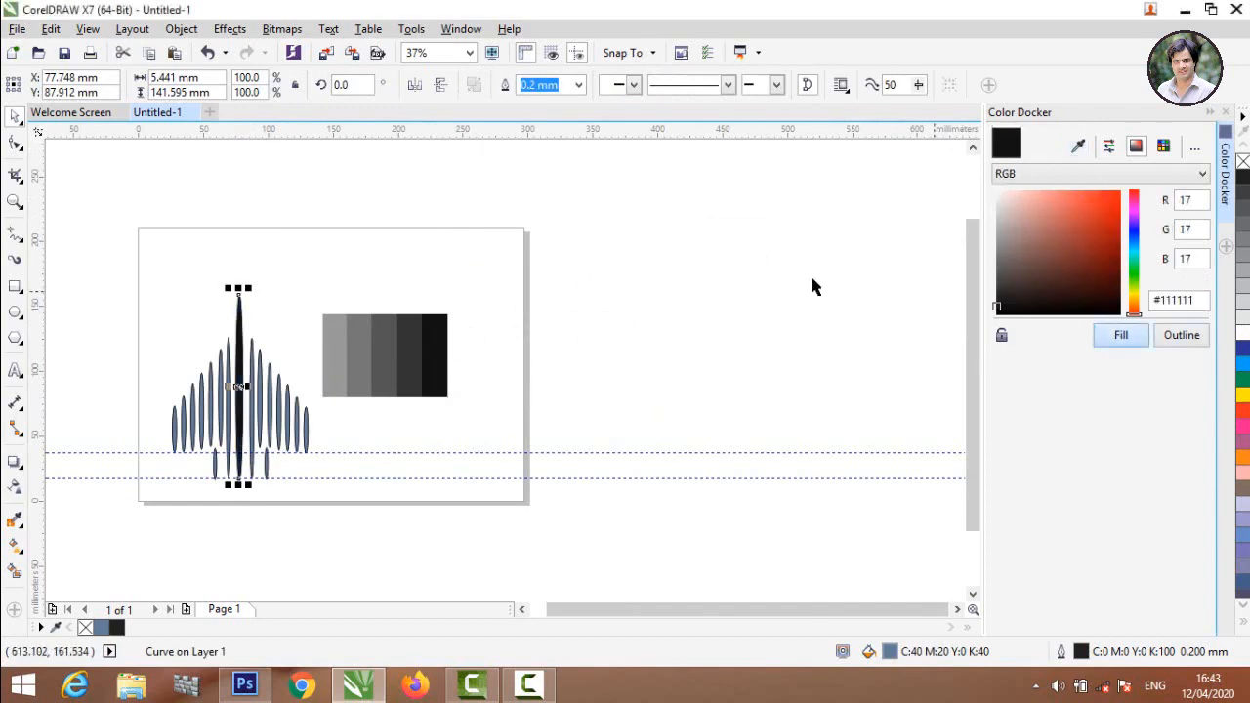
pyautogui.click(463, 245)
# Step: Fill the long ellipse immediately right of the centre with the darkest sampled swatch tone, #111111
pyautogui.click(253, 365)
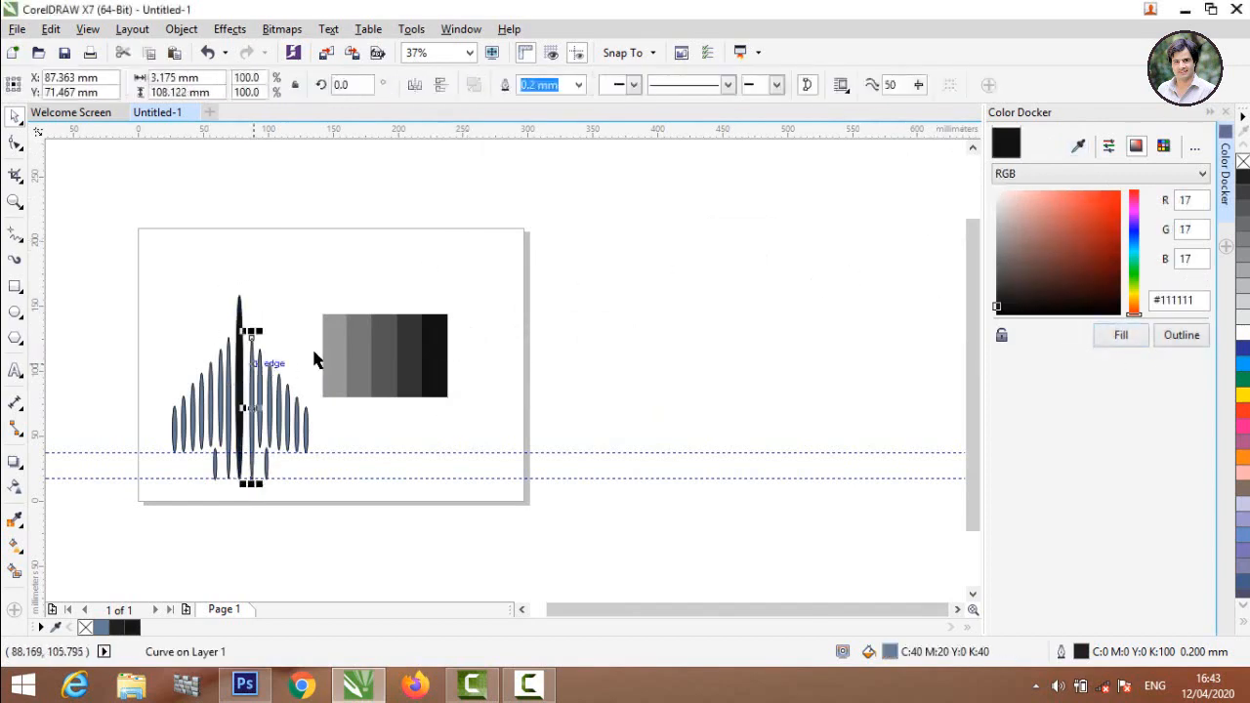
pyautogui.click(1078, 146)
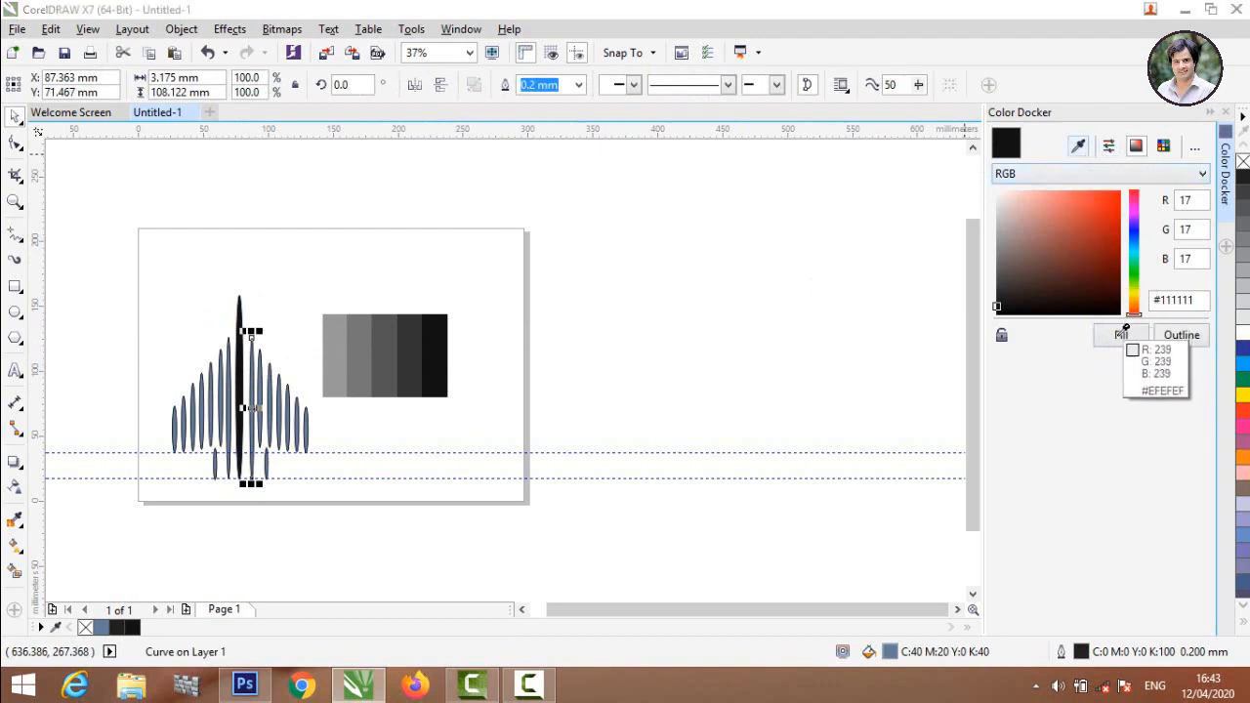
pyautogui.click(438, 328)
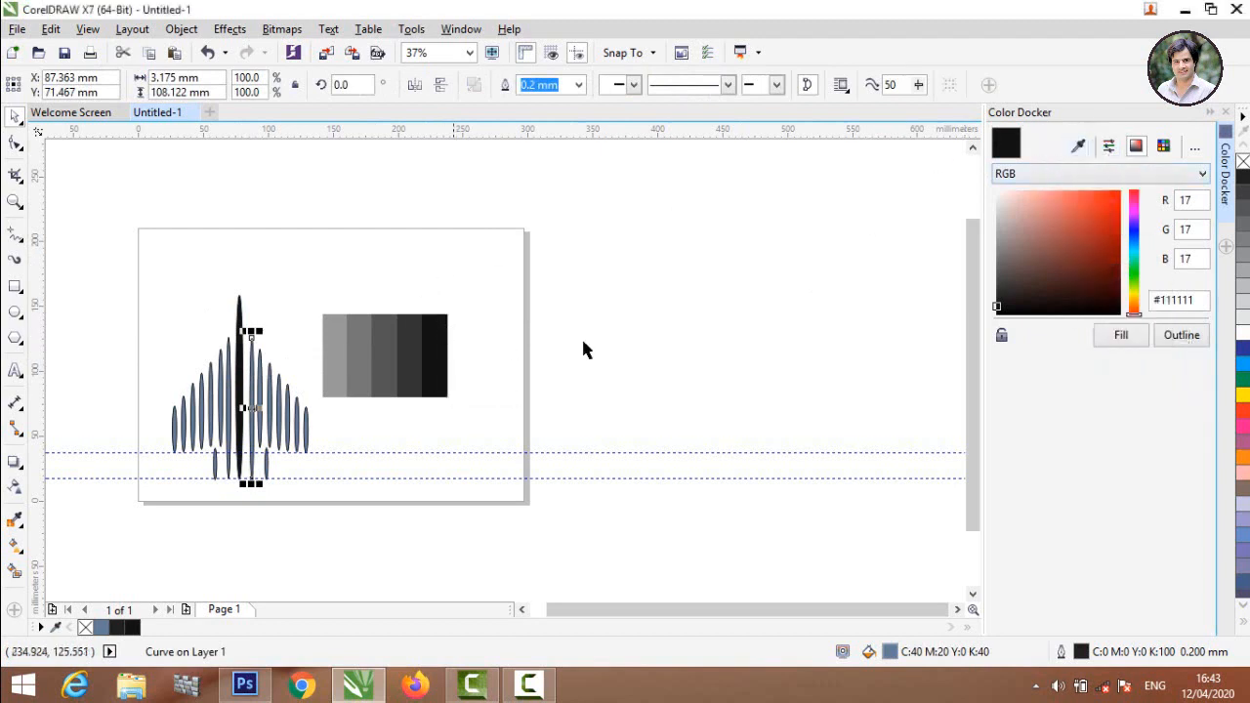
pyautogui.click(1122, 337)
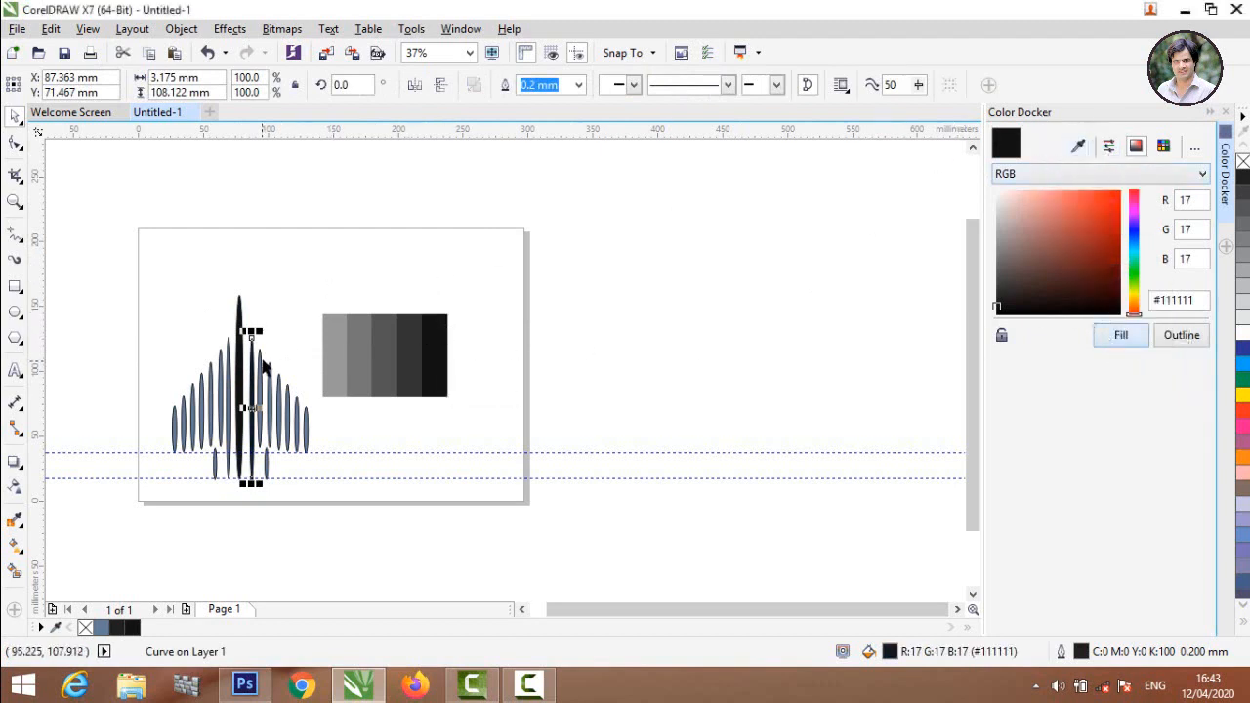
pyautogui.click(221, 348)
pyautogui.scroll(2, 228, 363)
pyautogui.click(233, 367)
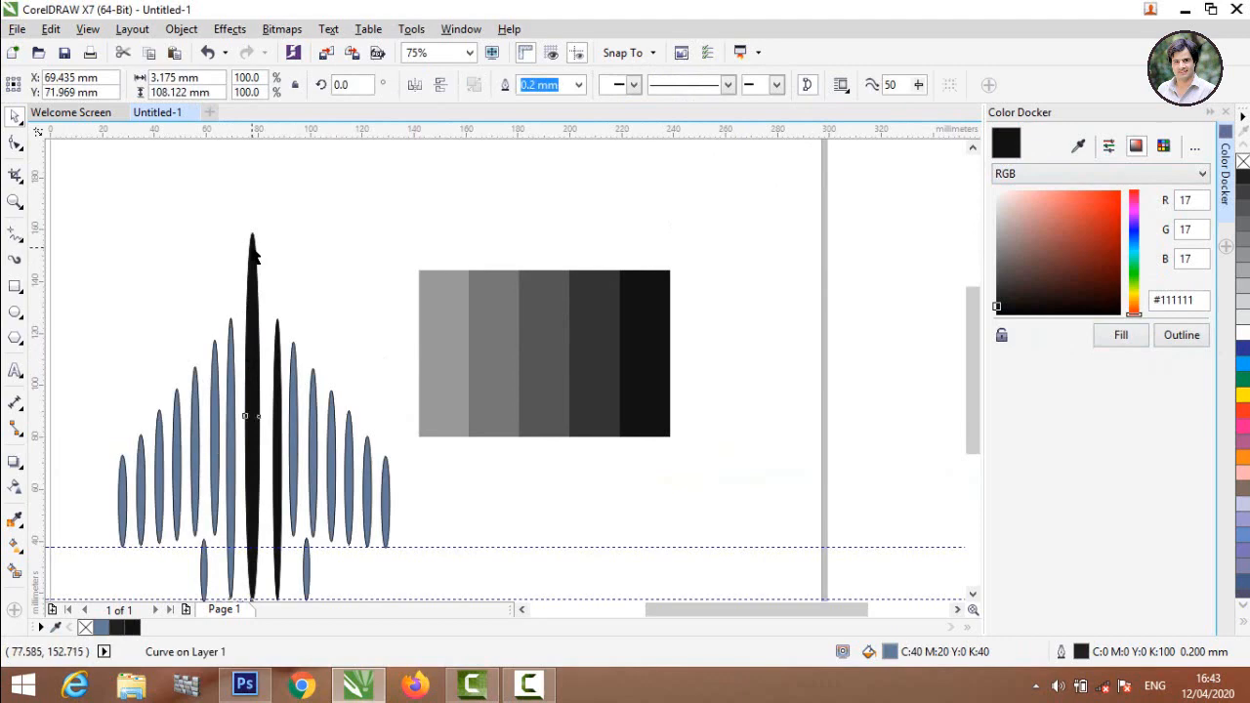
pyautogui.click(252, 255)
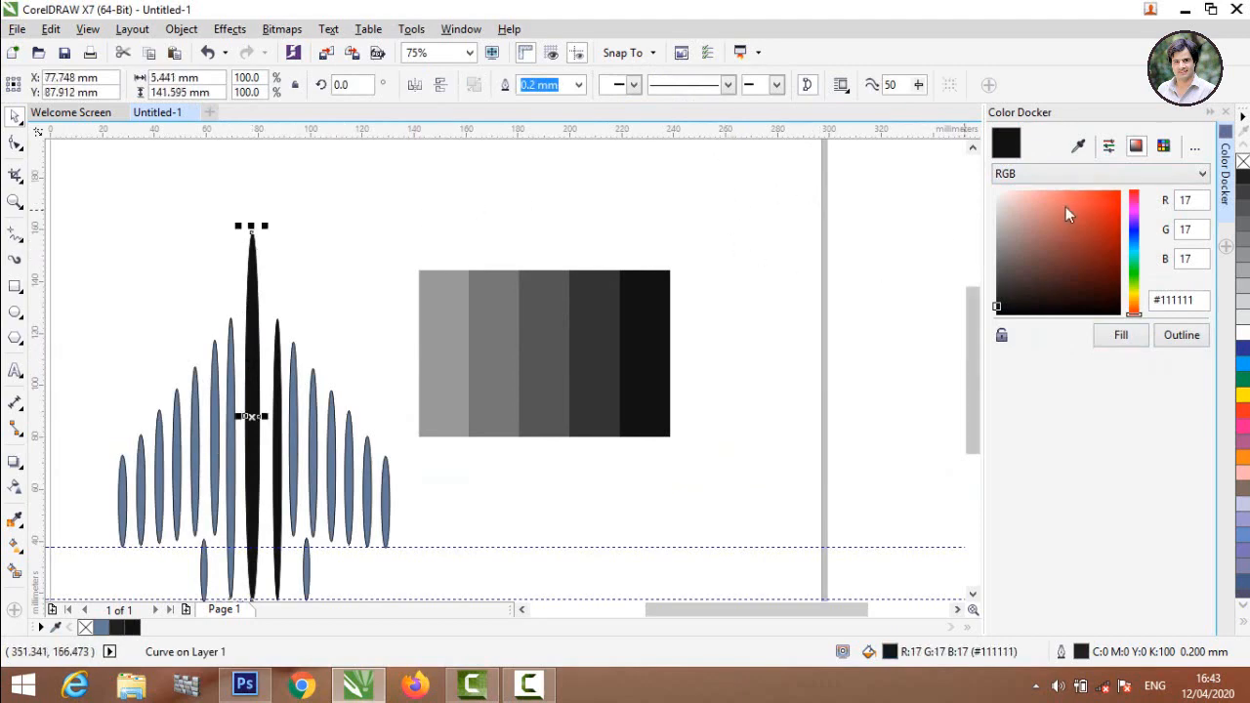
pyautogui.click(1079, 147)
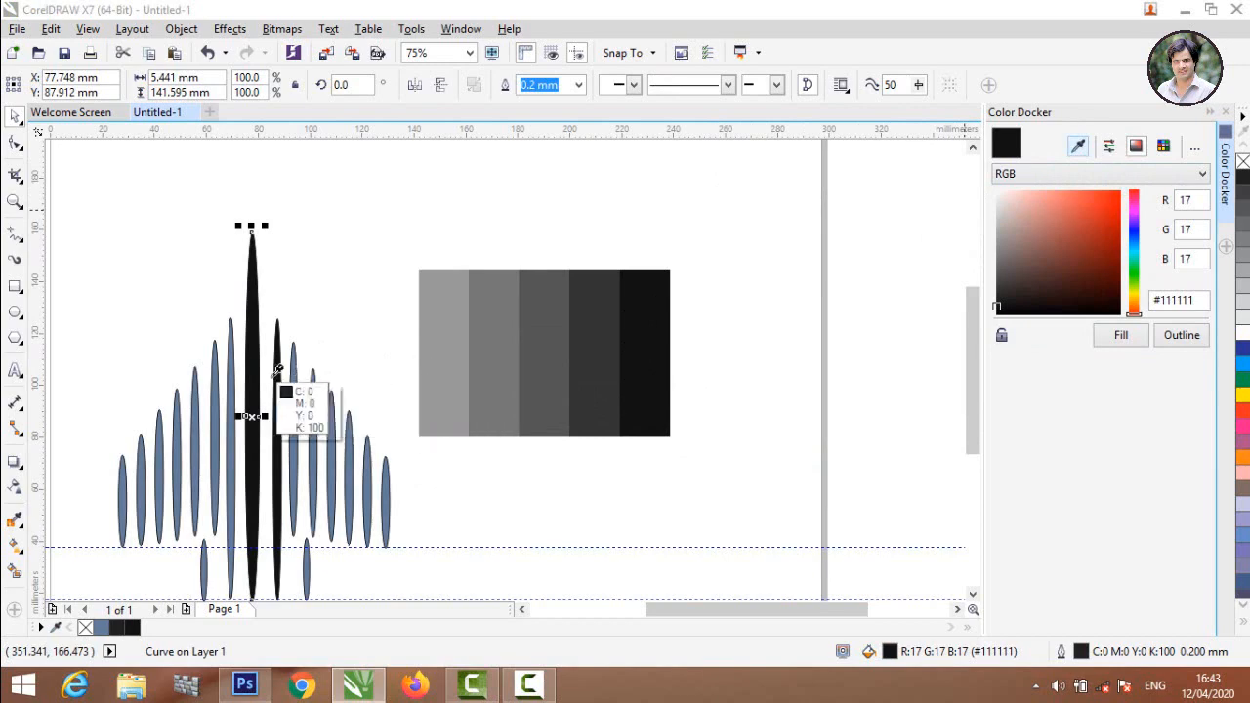
pyautogui.click(244, 375)
# Step: Fill the long ellipse immediately left of the centre with the darkest swatch tone, #111111
pyautogui.click(234, 382)
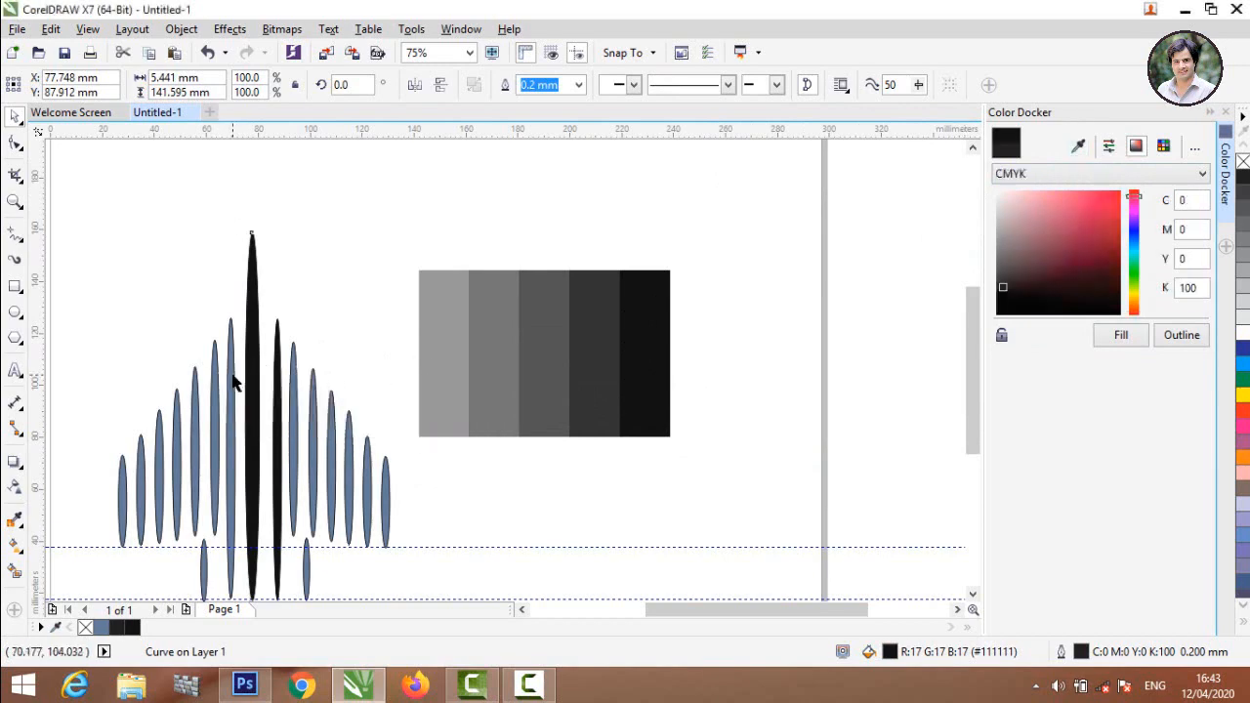
pyautogui.click(1079, 147)
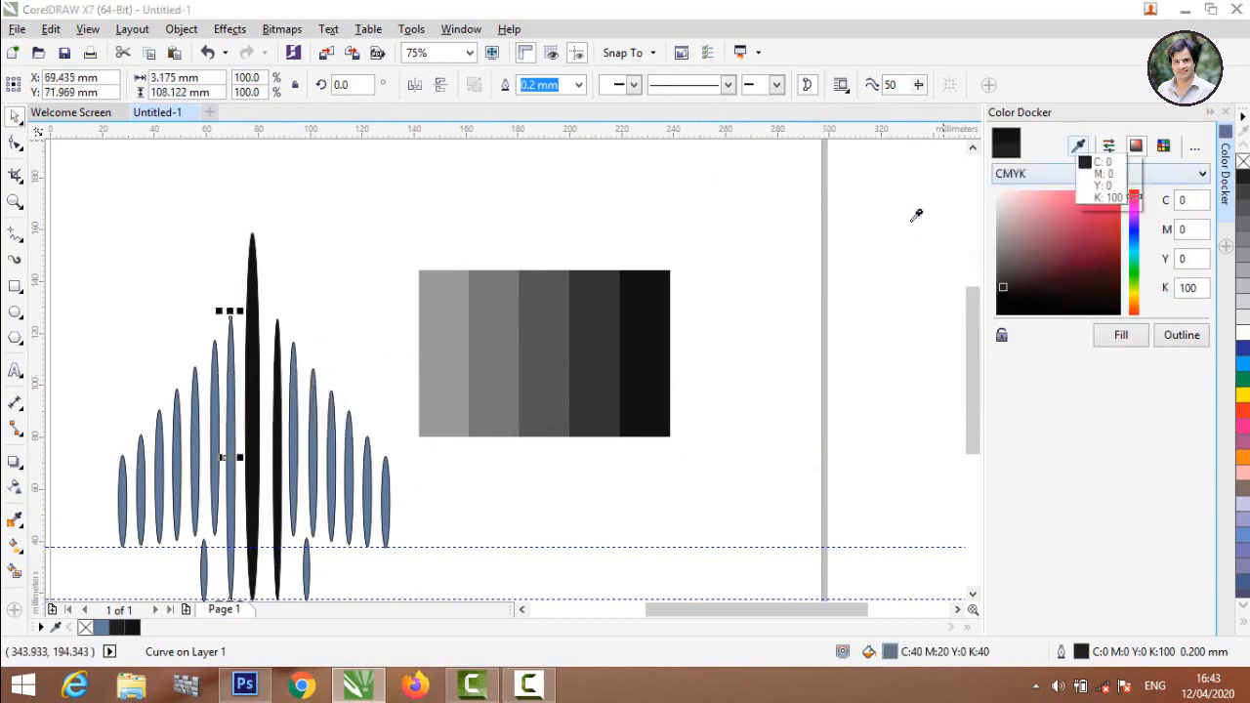
pyautogui.click(651, 369)
pyautogui.click(1106, 336)
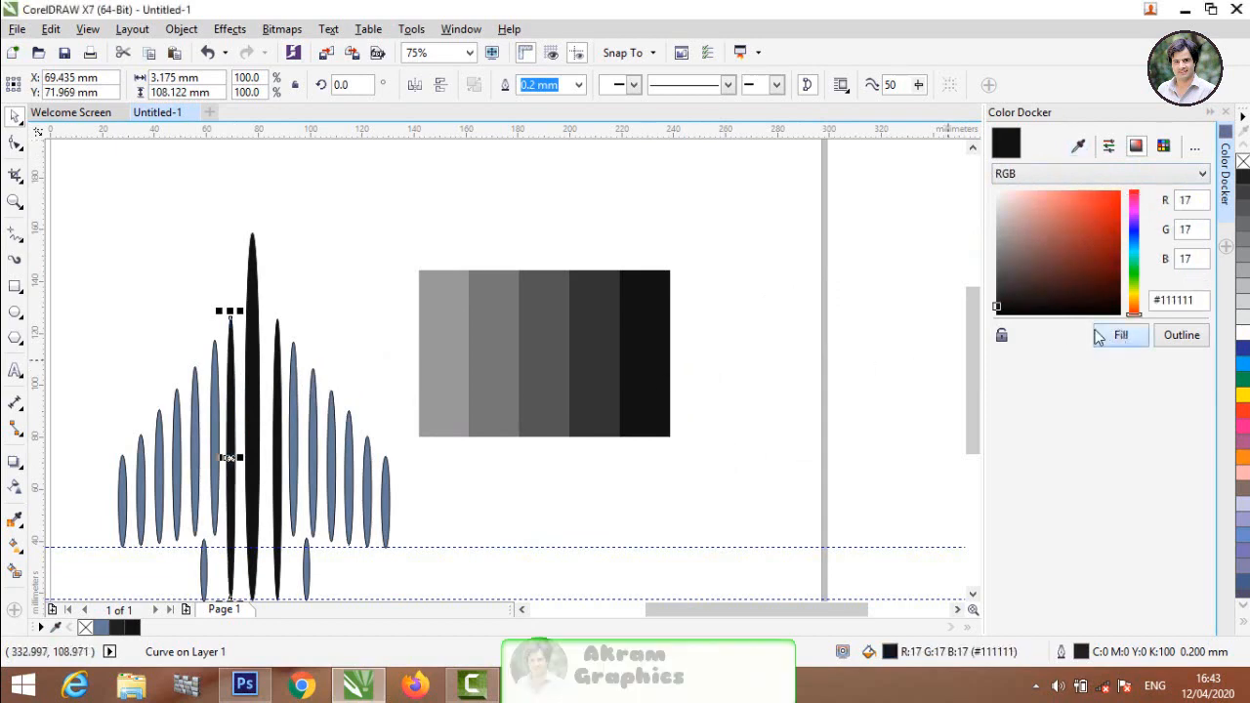
pyautogui.click(375, 256)
# Step: Fill the second ellipse left of the centre with the second-darkest swatch tone, #333333
pyautogui.scroll(-2, 375, 256)
pyautogui.scroll(2, 339, 465)
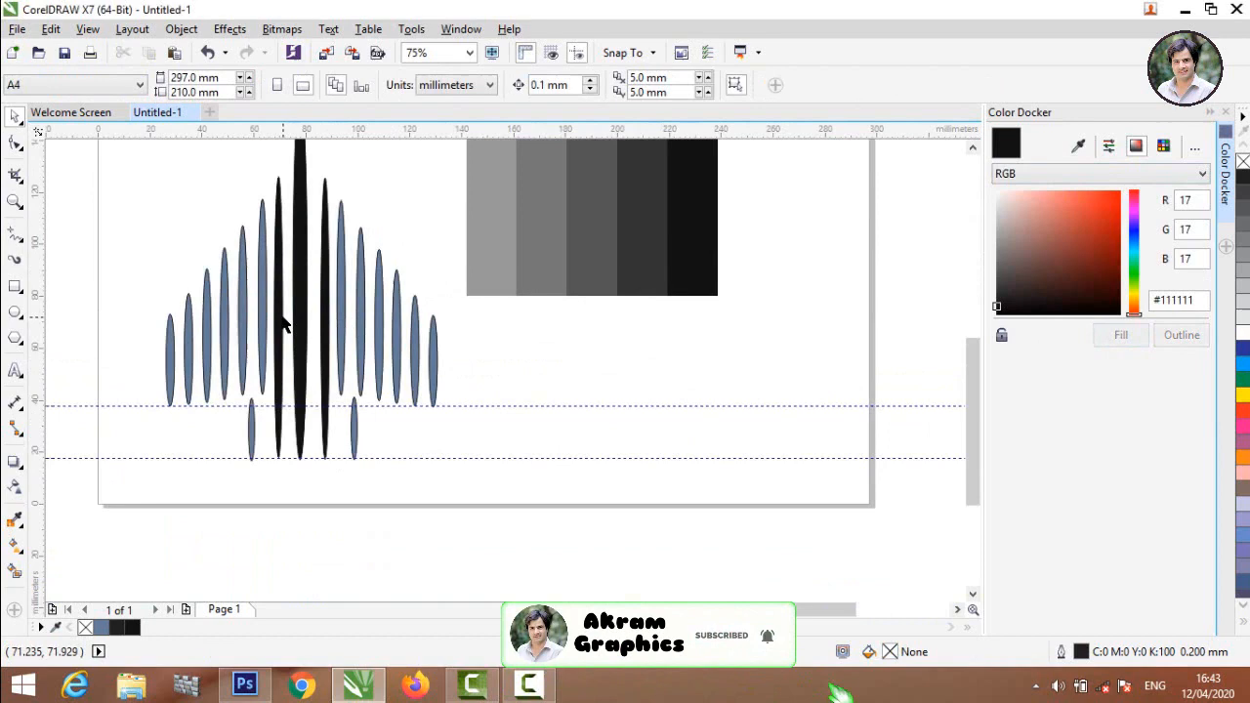
pyautogui.click(263, 272)
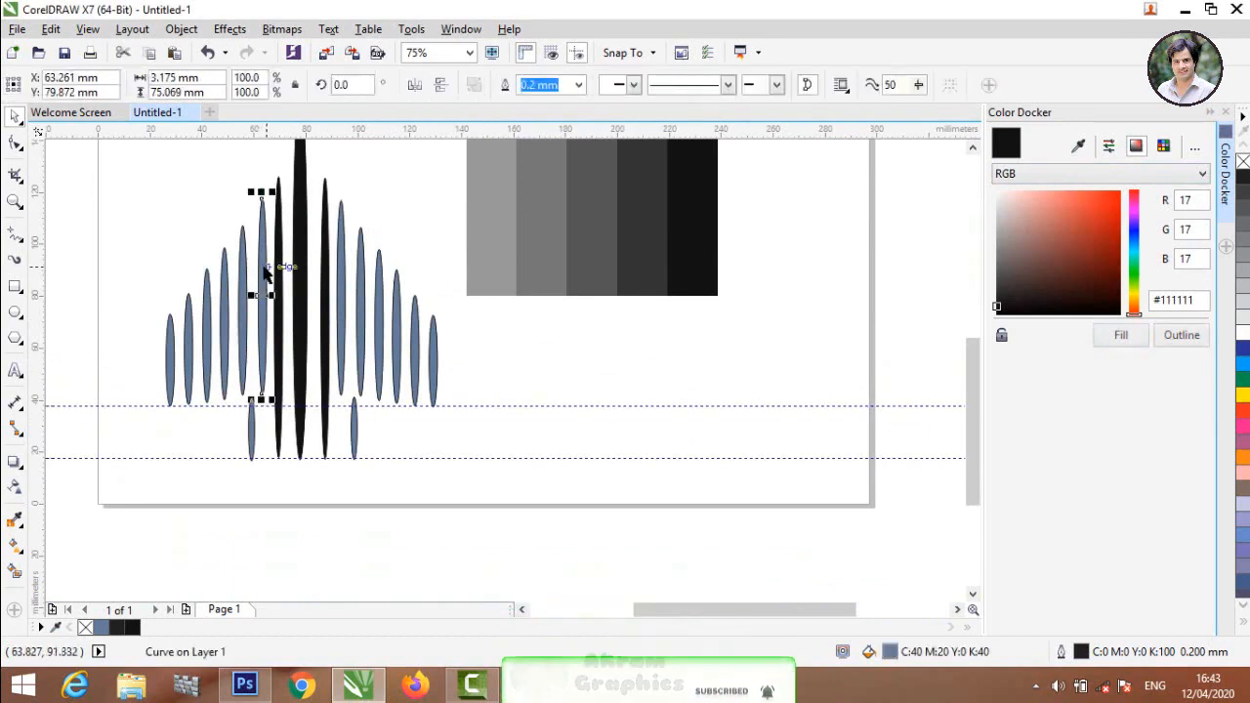
pyautogui.click(1076, 147)
pyautogui.click(652, 235)
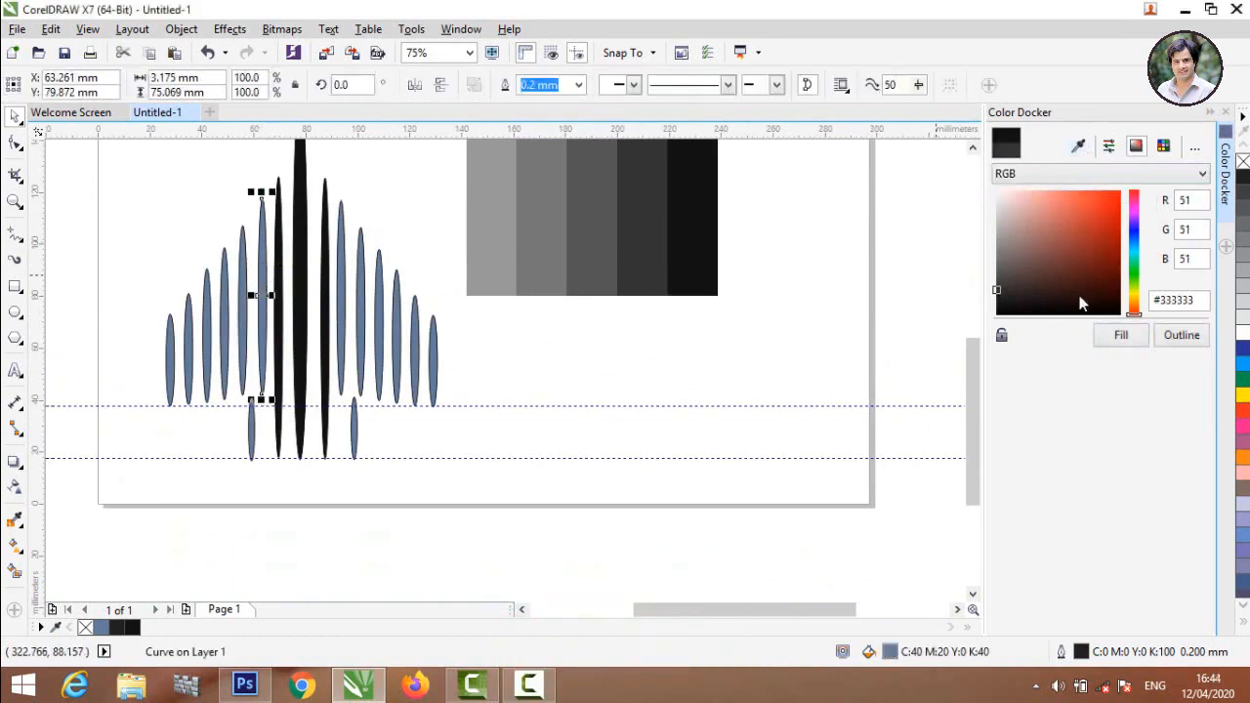
pyautogui.click(1119, 337)
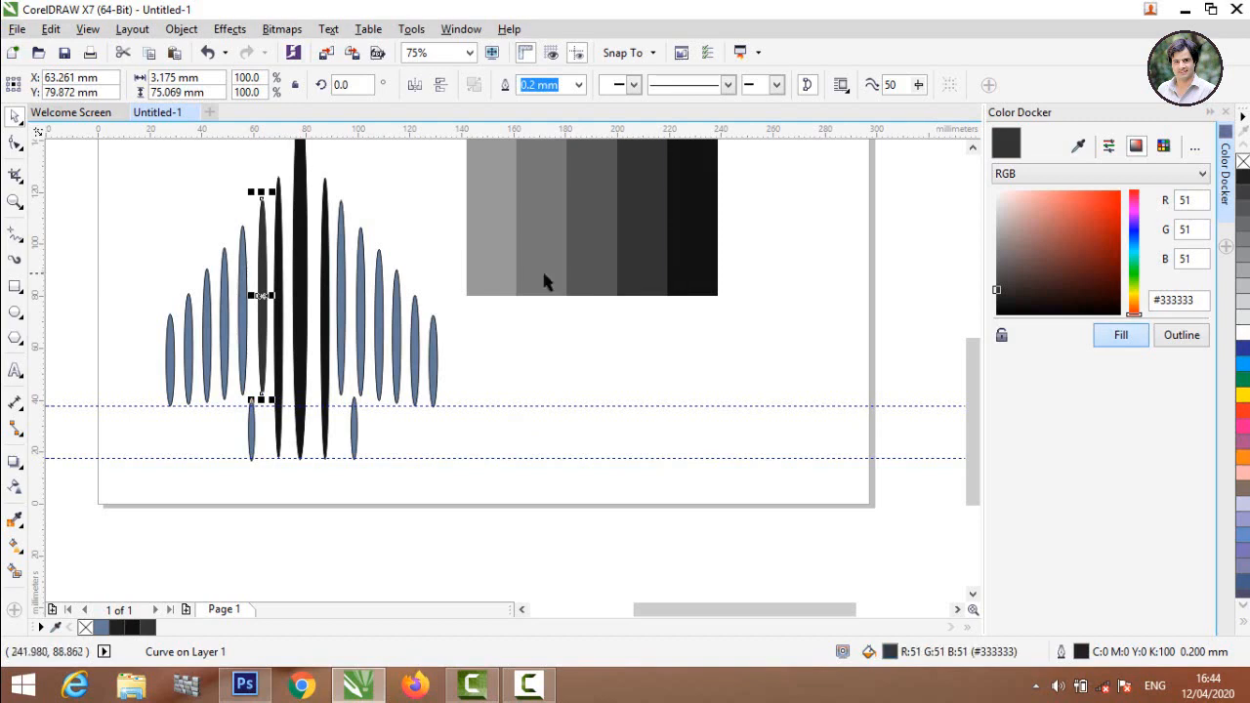
# Step: Fill the third ellipse left of the centre with the second-darkest swatch tone, #333333
pyautogui.click(242, 304)
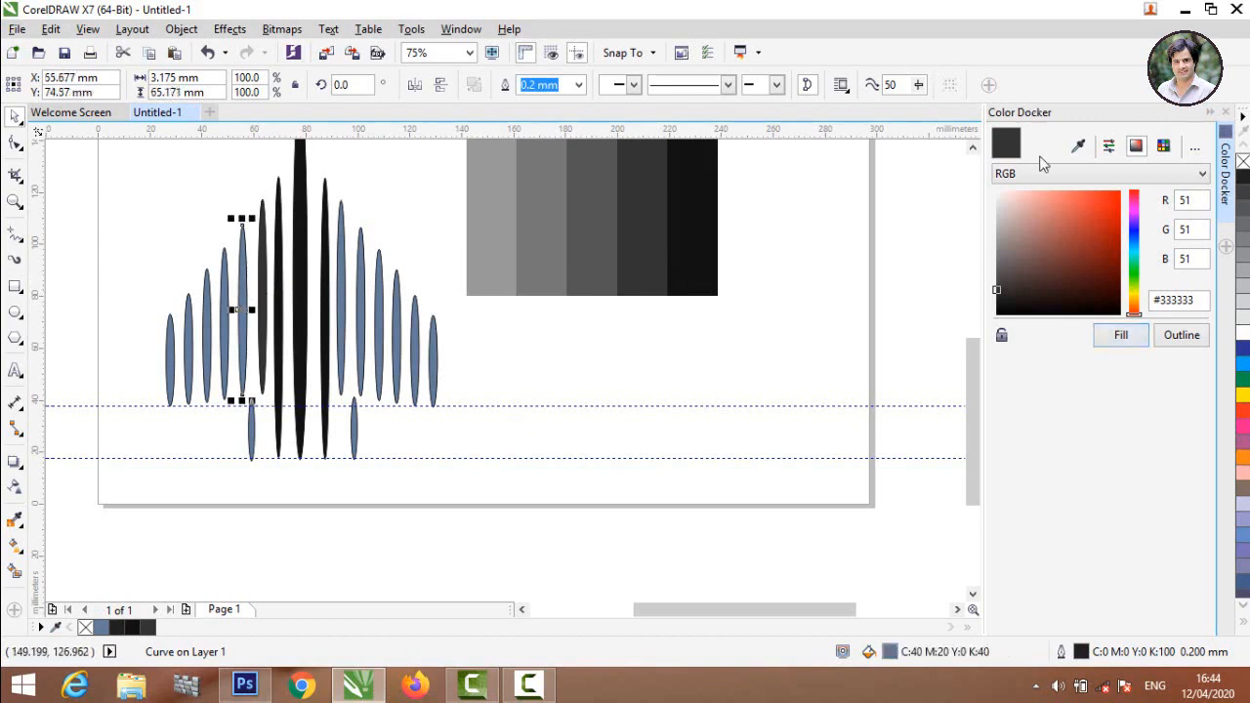
pyautogui.click(1076, 147)
pyautogui.click(656, 232)
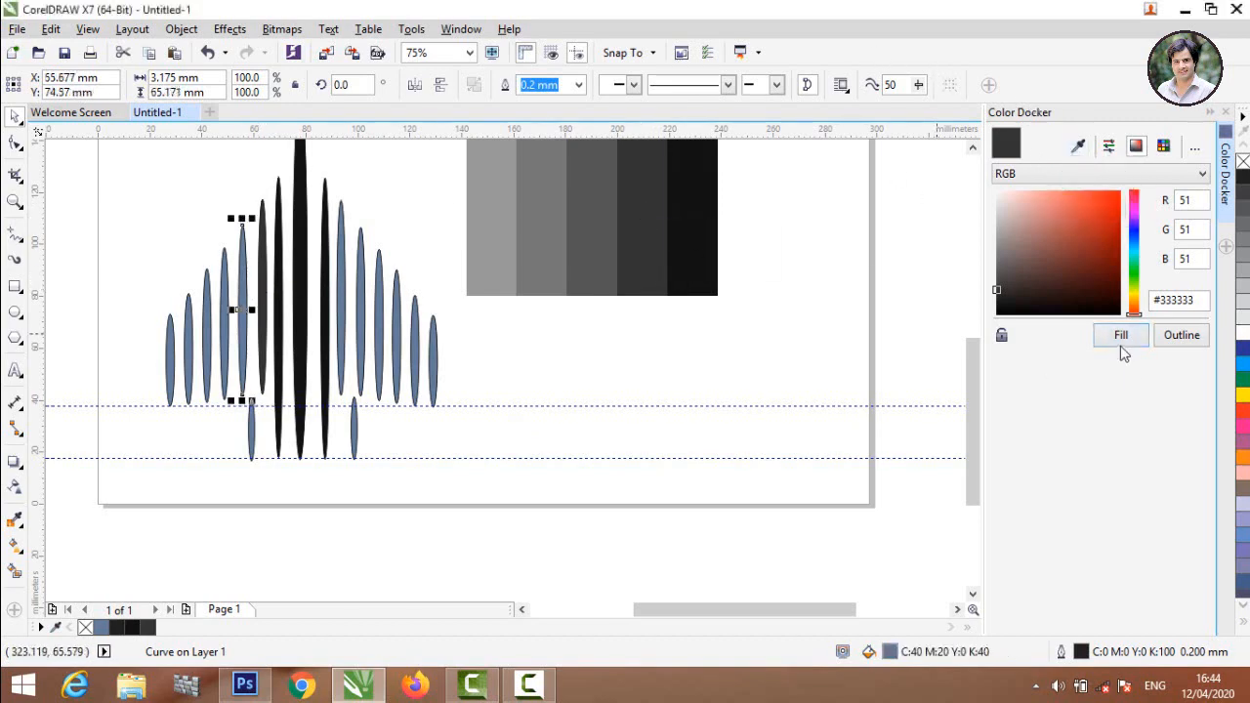
pyautogui.click(1121, 338)
pyautogui.click(231, 346)
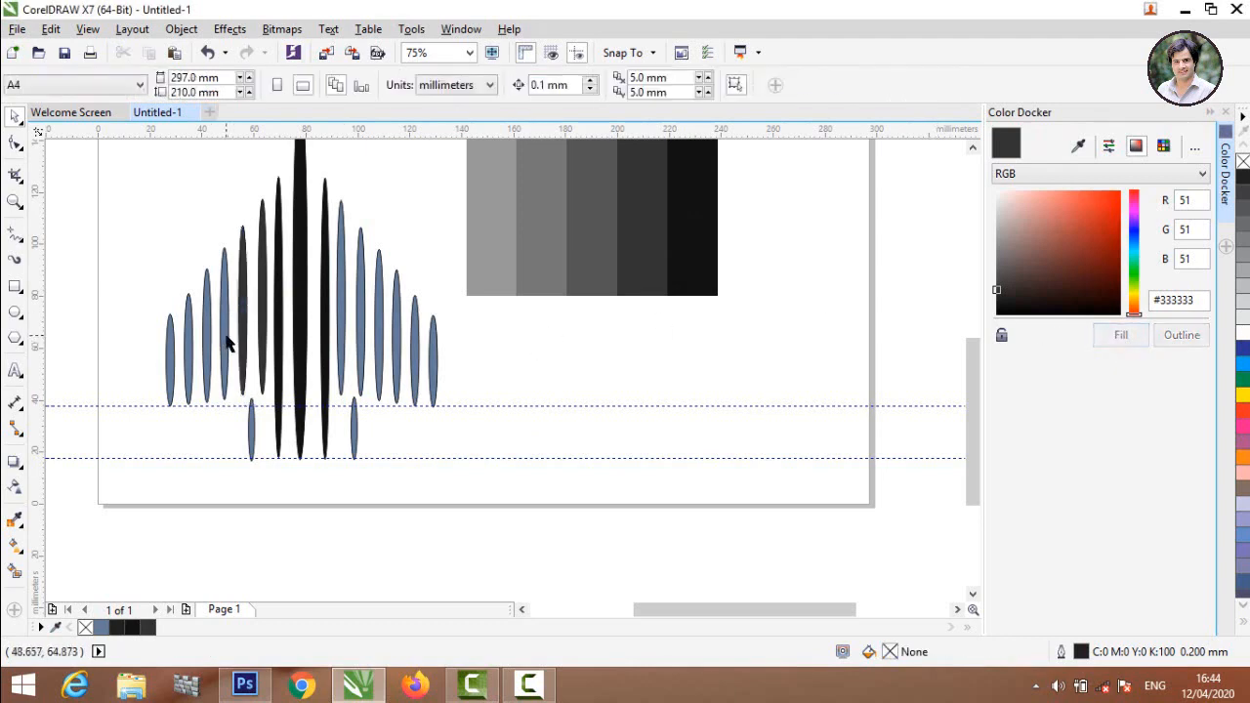
# Step: Fill the fourth and fifth ellipses left of the centre with the third-darkest swatch tone, #555555
pyautogui.click(226, 341)
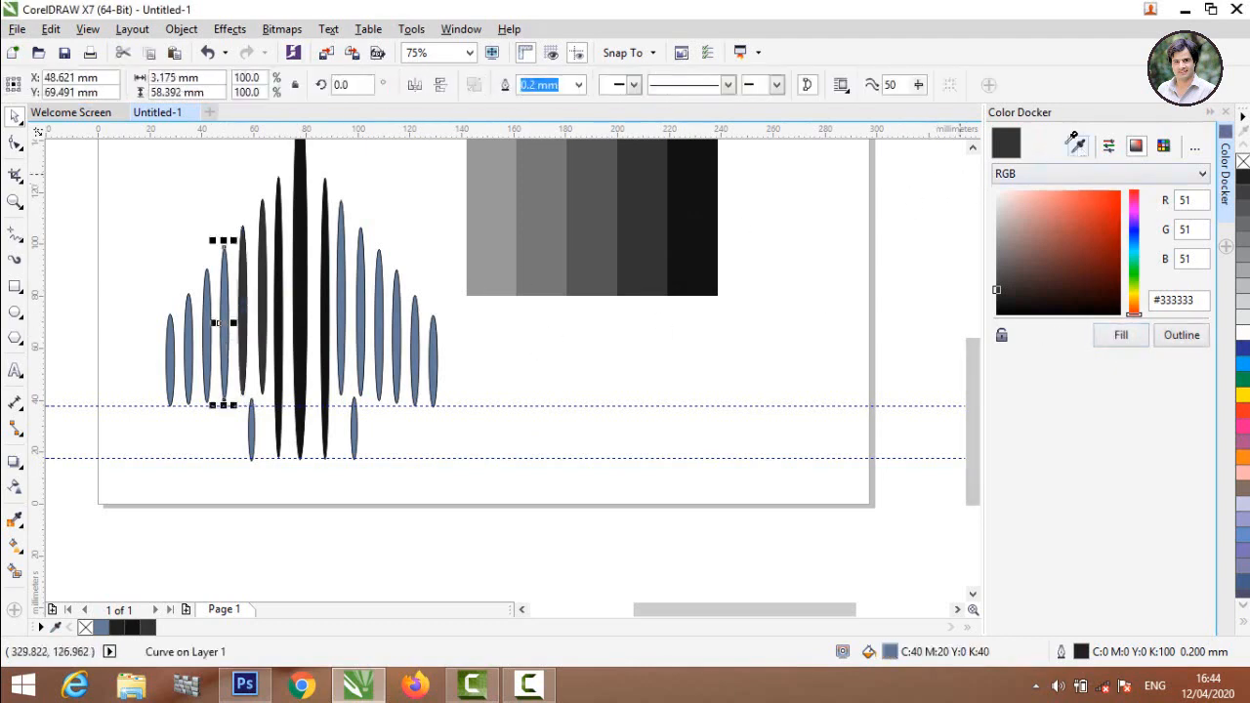
pyautogui.click(593, 215)
pyautogui.click(1094, 338)
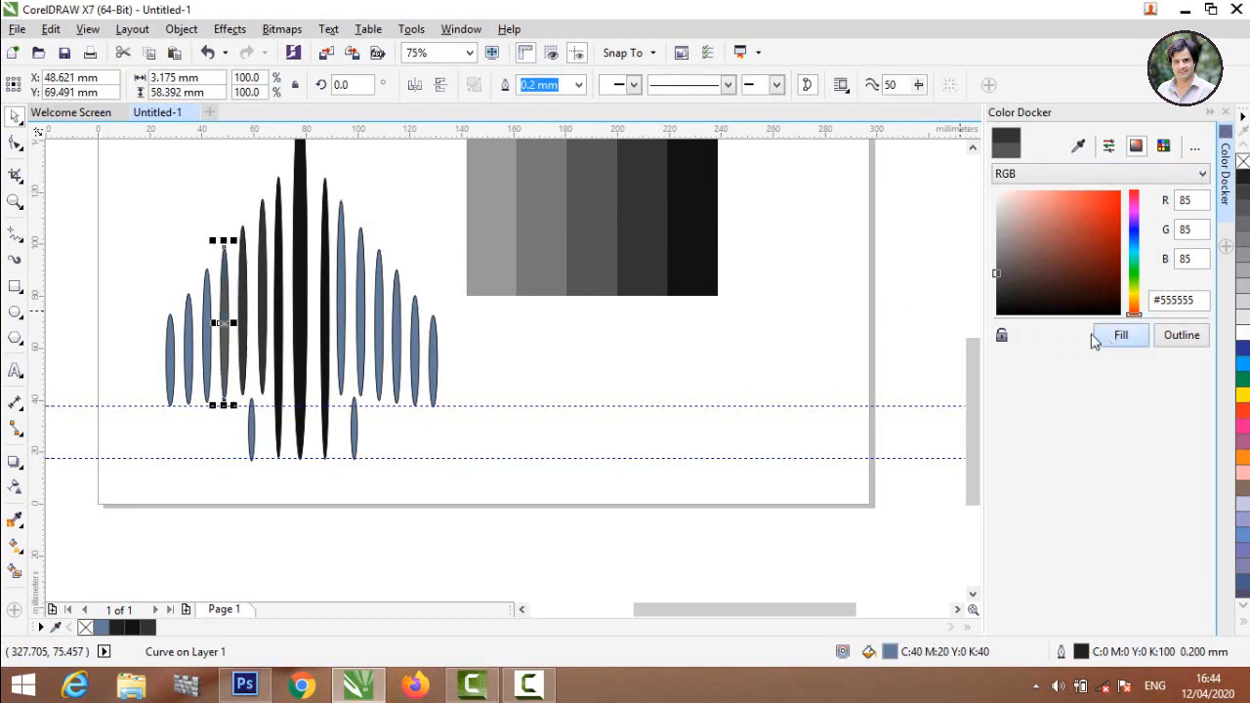
pyautogui.click(207, 340)
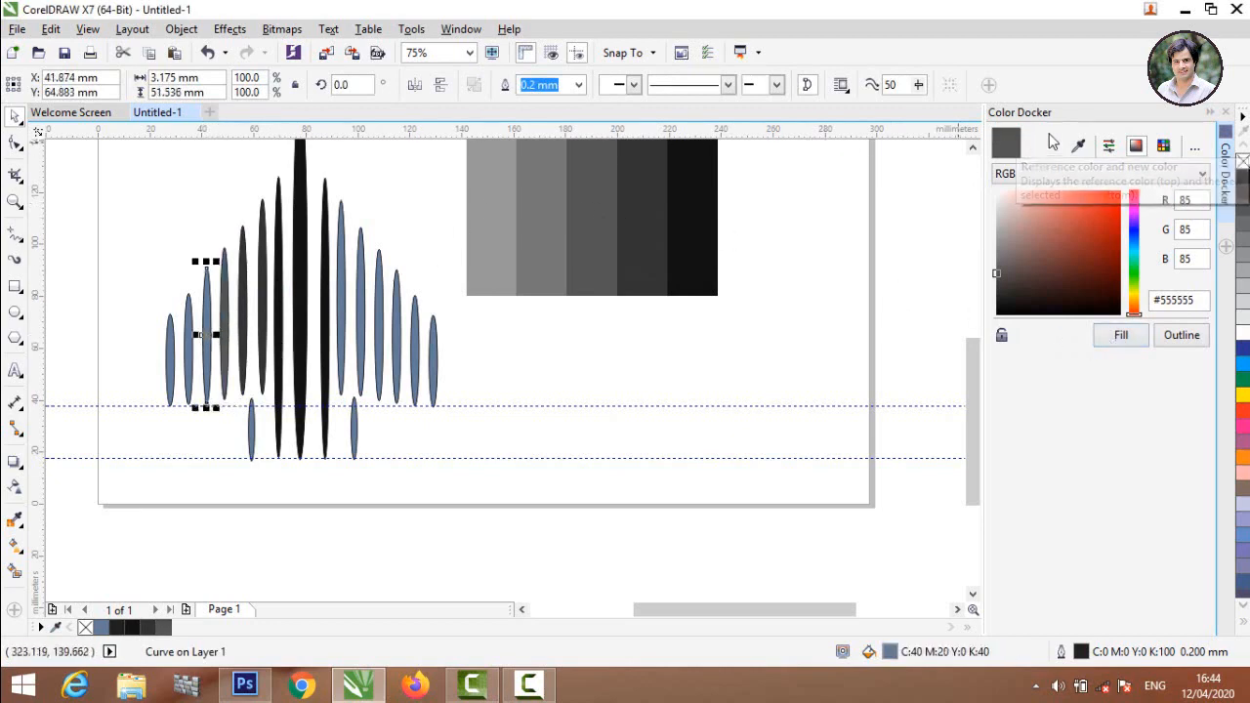
pyautogui.click(1078, 146)
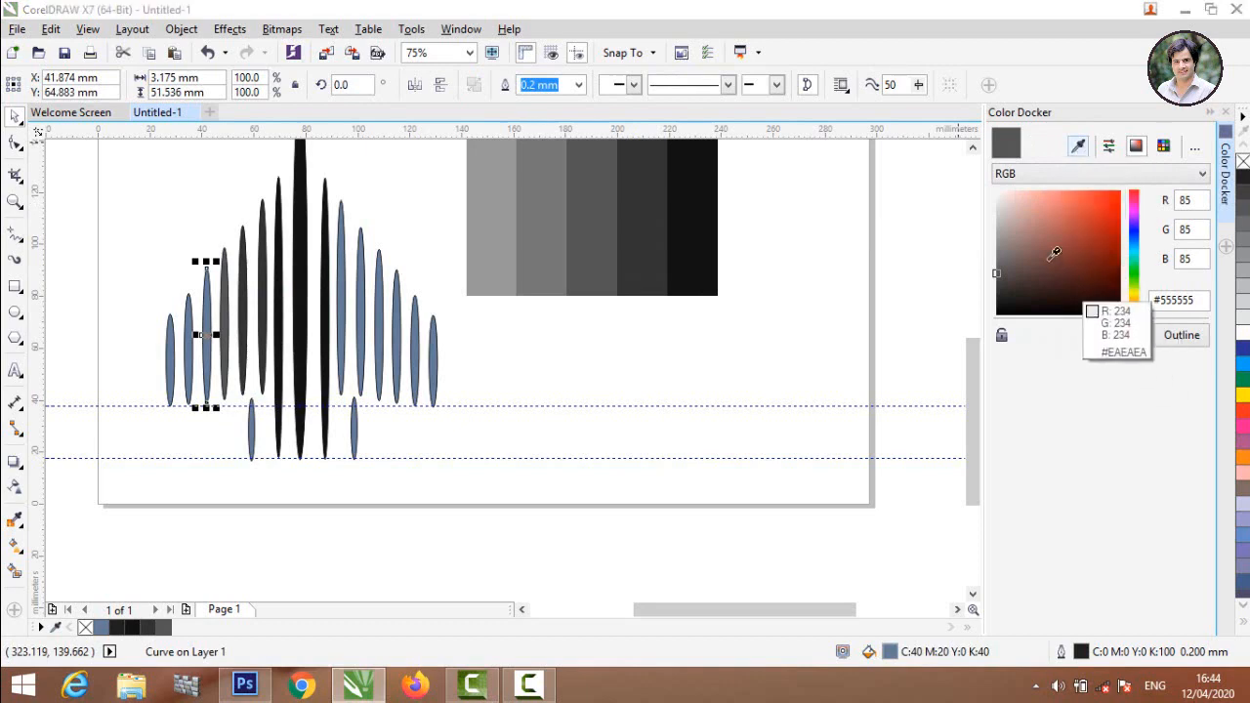
pyautogui.click(600, 195)
pyautogui.click(1103, 335)
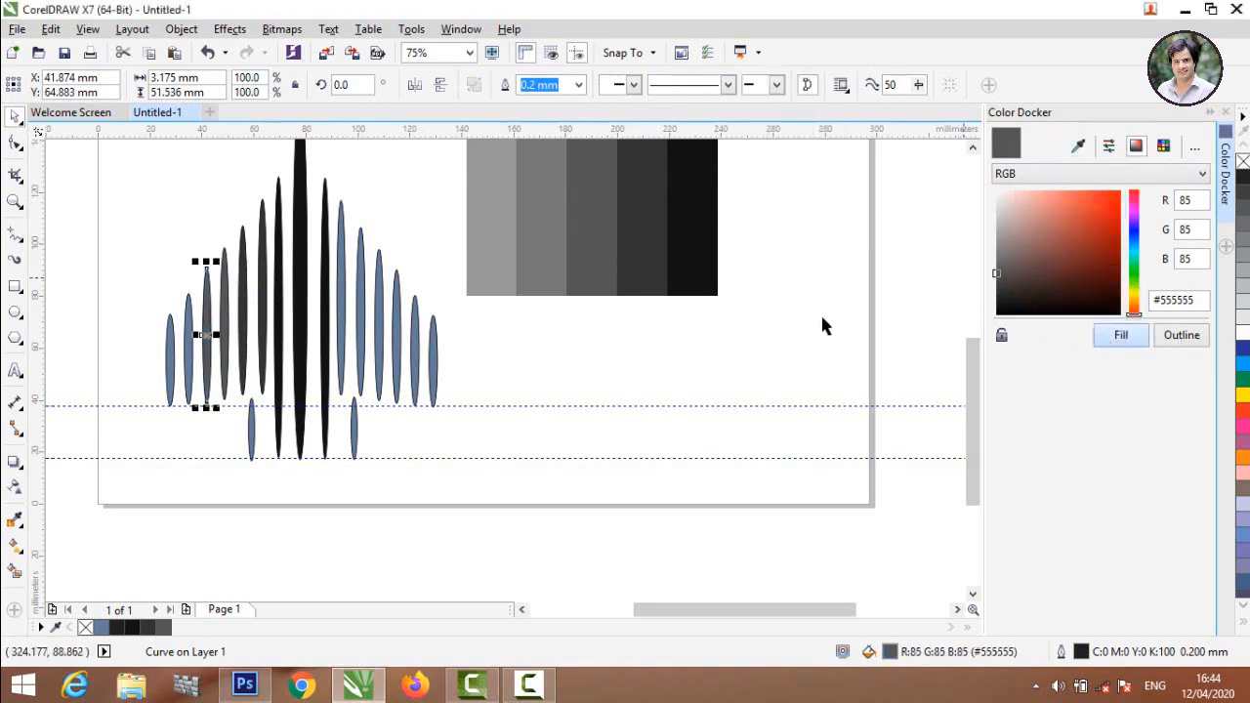
pyautogui.click(371, 379)
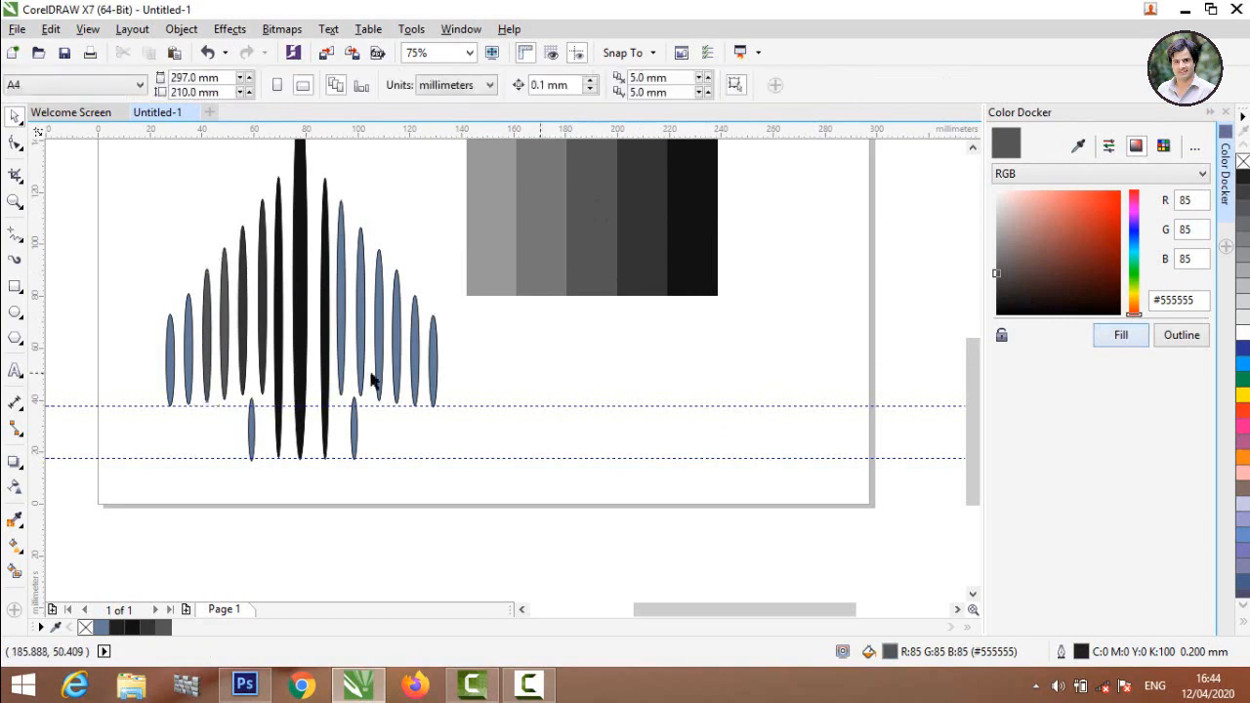
# Step: Fill the sixth ellipse left of the centre with the medium gray swatch tone, #777777
pyautogui.click(189, 371)
pyautogui.click(1079, 147)
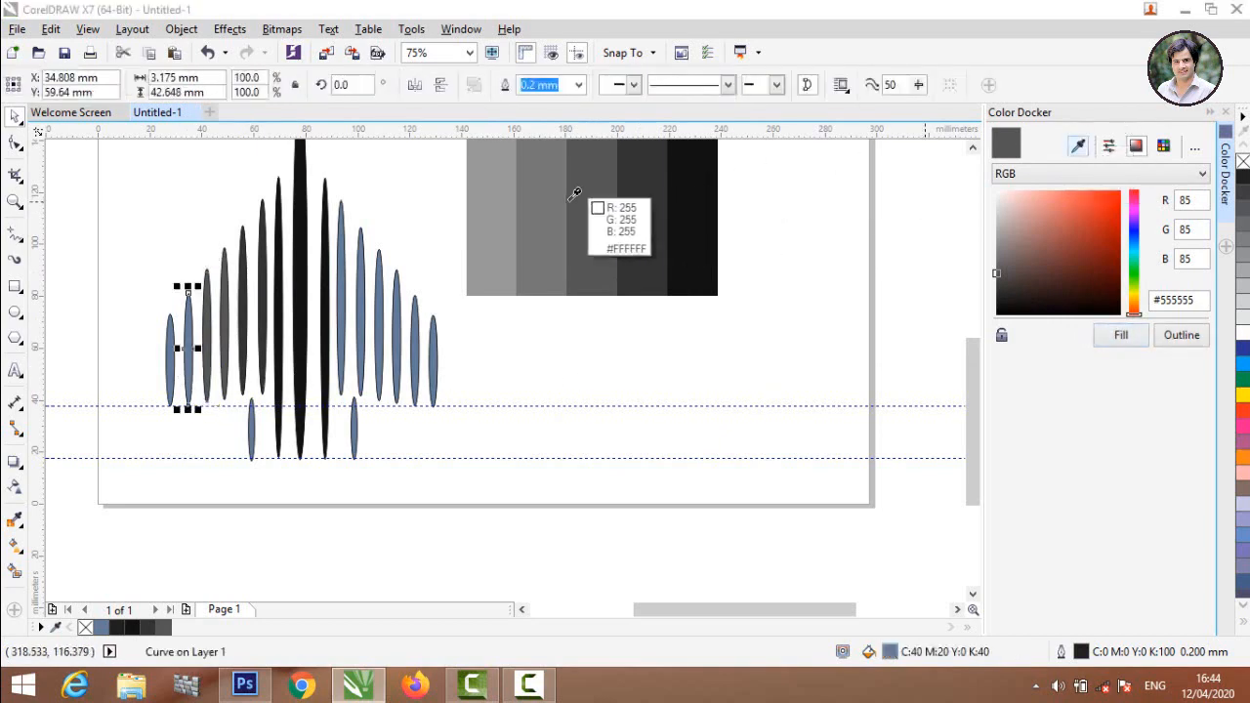
pyautogui.click(558, 209)
pyautogui.click(1119, 338)
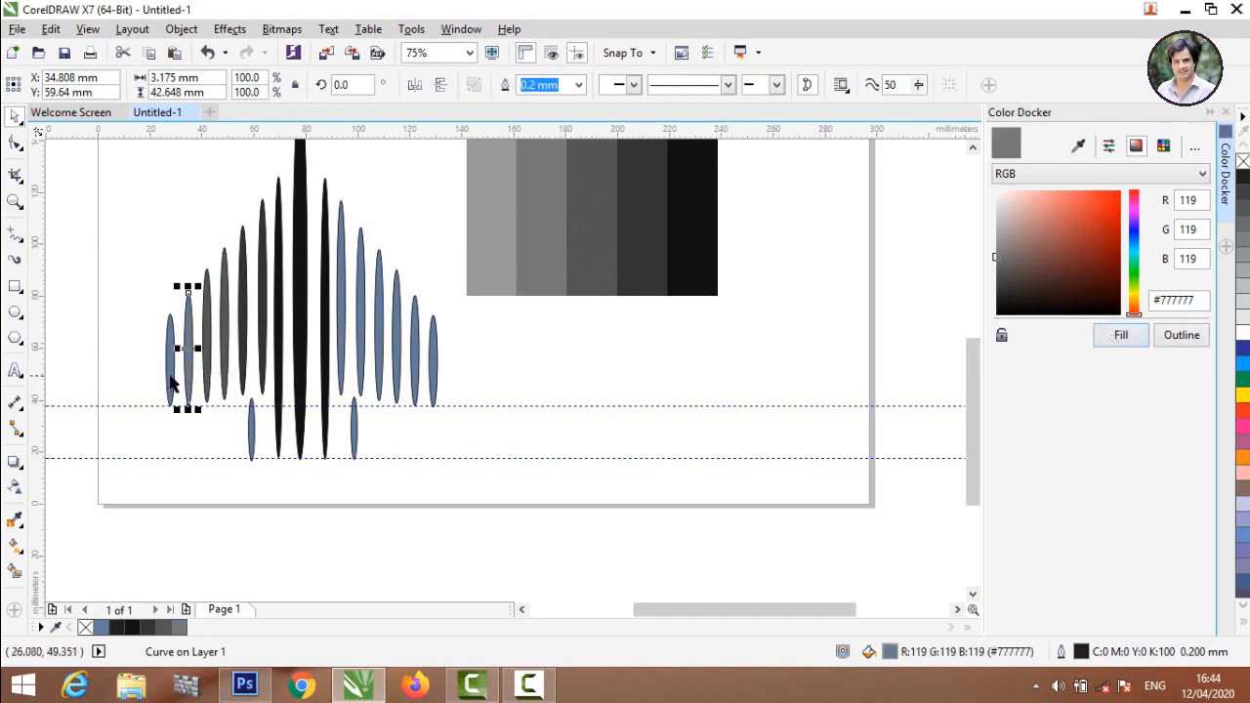
# Step: Fill the outermost left ellipse with the lightest visible swatch tone, #999999, sampled from the gray swatch image
pyautogui.click(171, 377)
pyautogui.click(1077, 147)
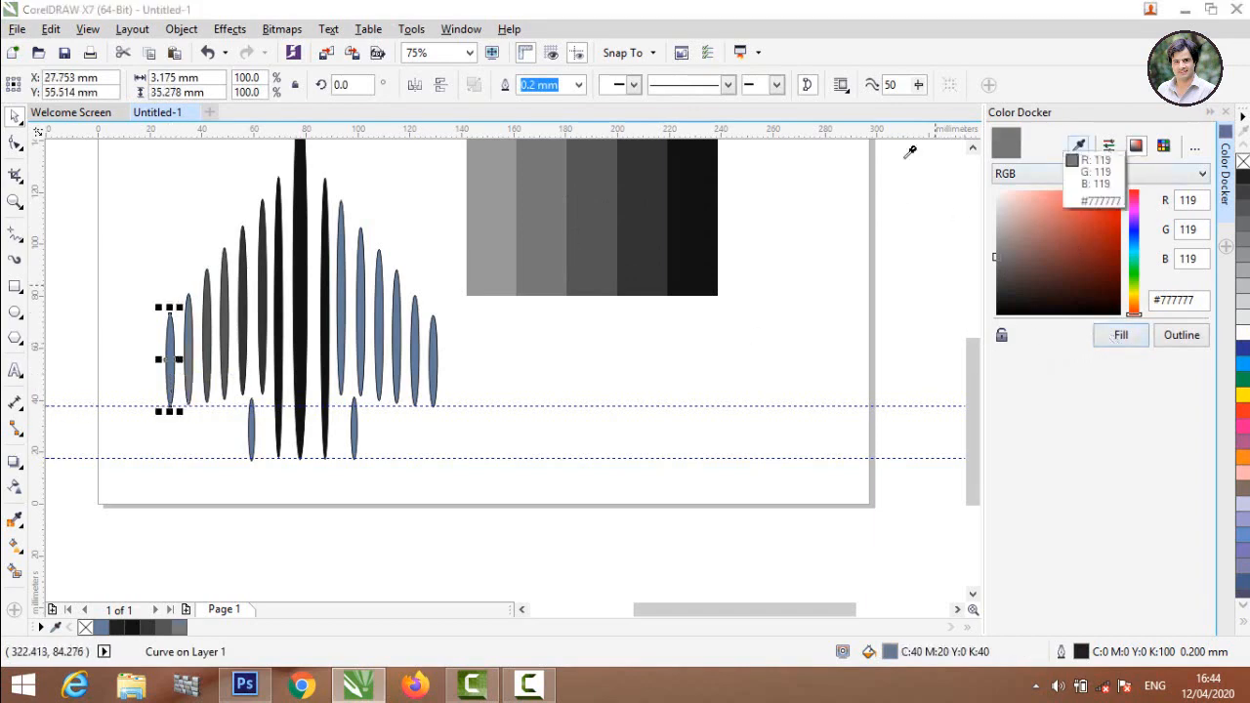
pyautogui.click(508, 222)
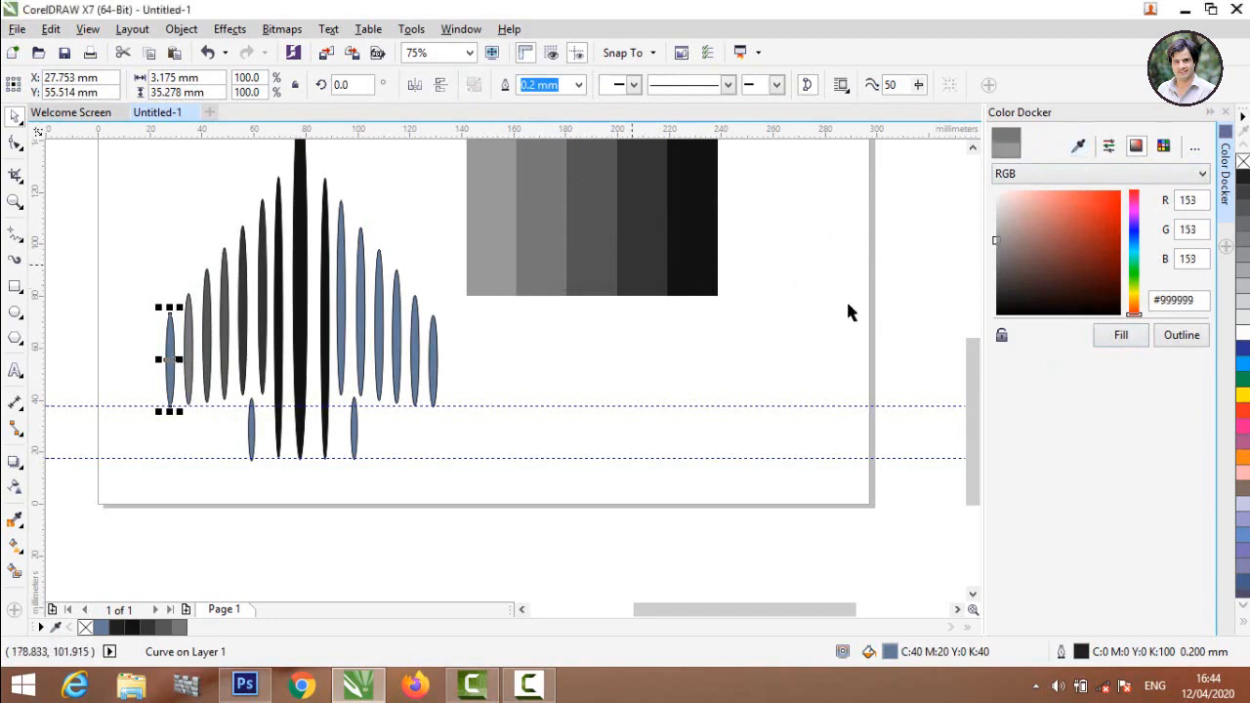
pyautogui.click(1121, 335)
pyautogui.click(586, 426)
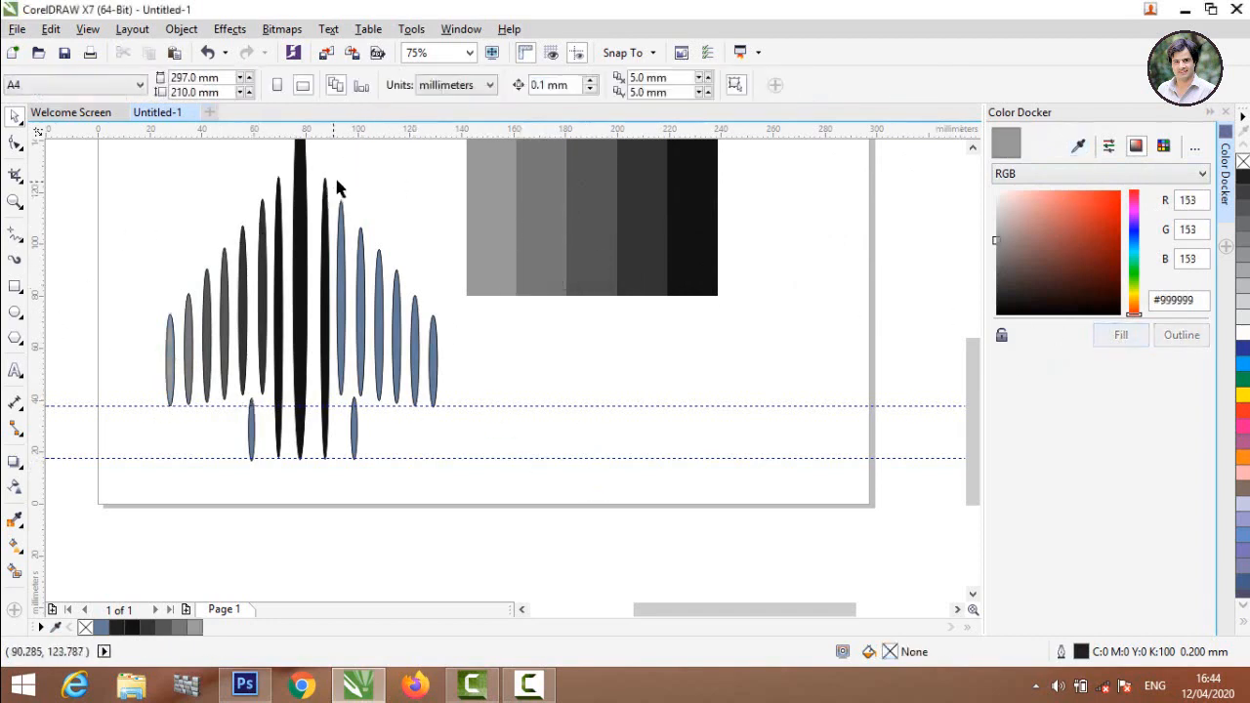
# Step: Fill the second and third ellipses right of the centre with #333333, sampled from their counterparts left of the centre
pyautogui.moveTo(336, 181); pyautogui.dragTo(466, 459)
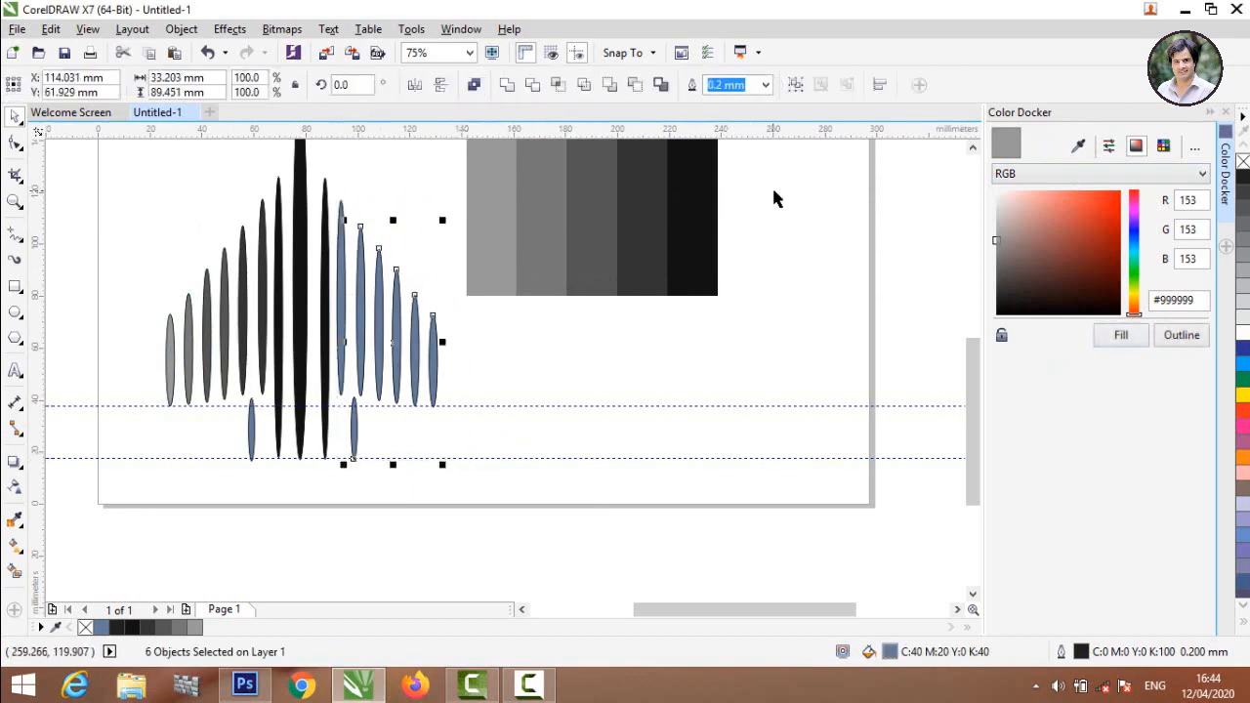
pyautogui.click(446, 299)
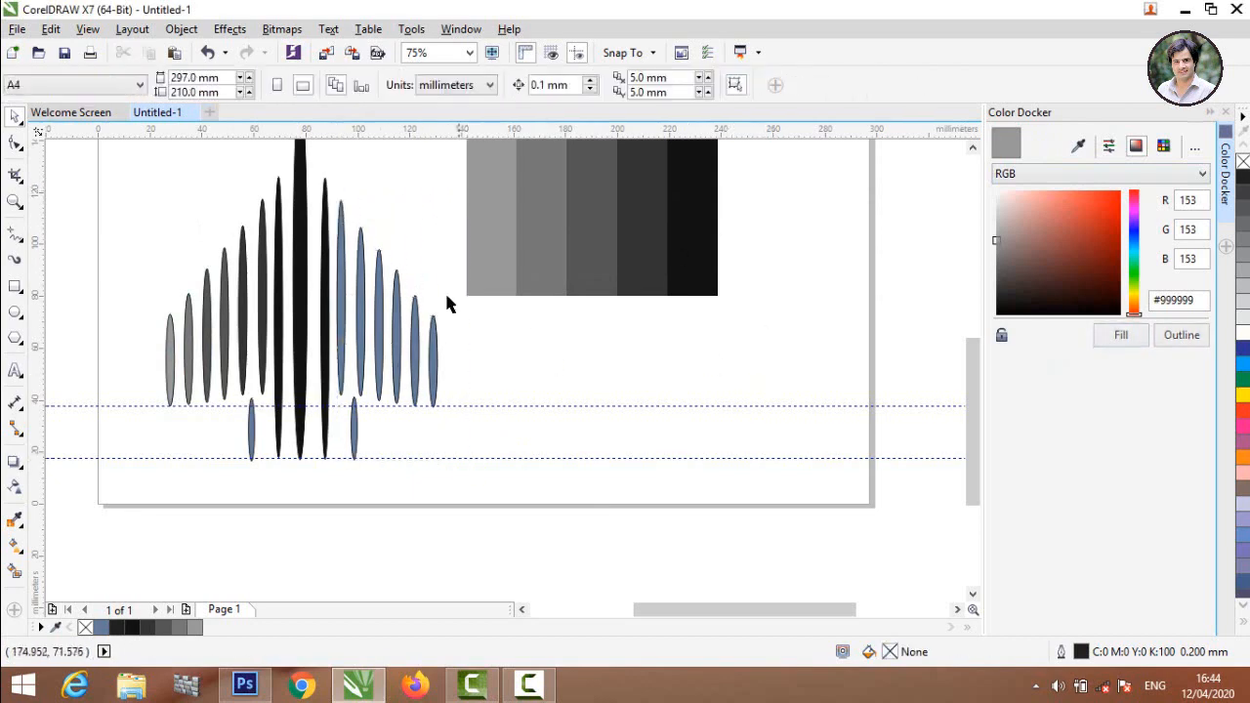
pyautogui.click(341, 301)
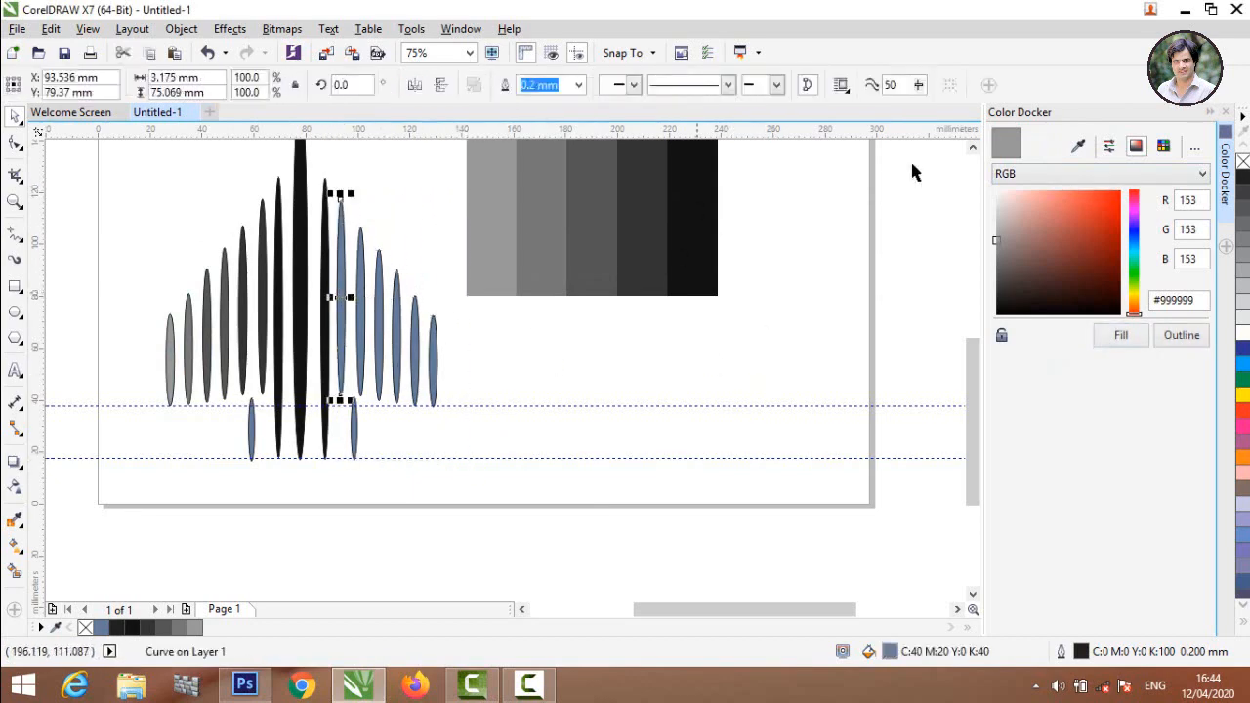
pyautogui.click(1079, 147)
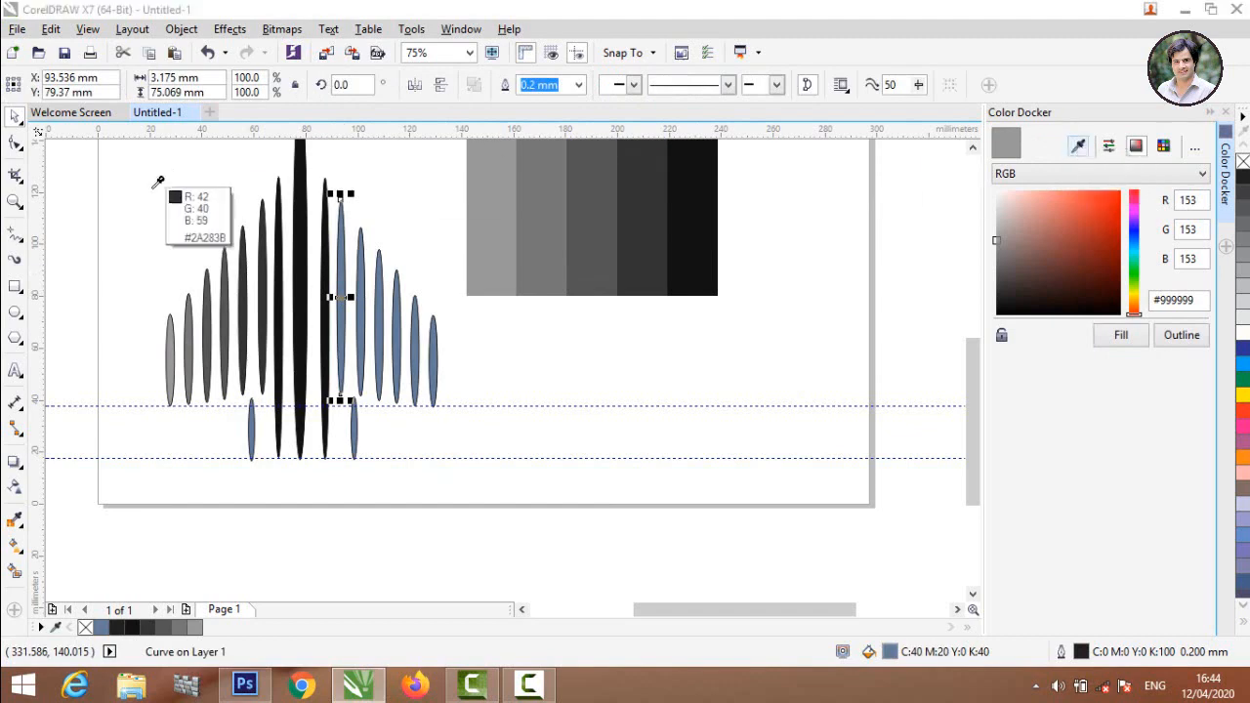
pyautogui.click(278, 259)
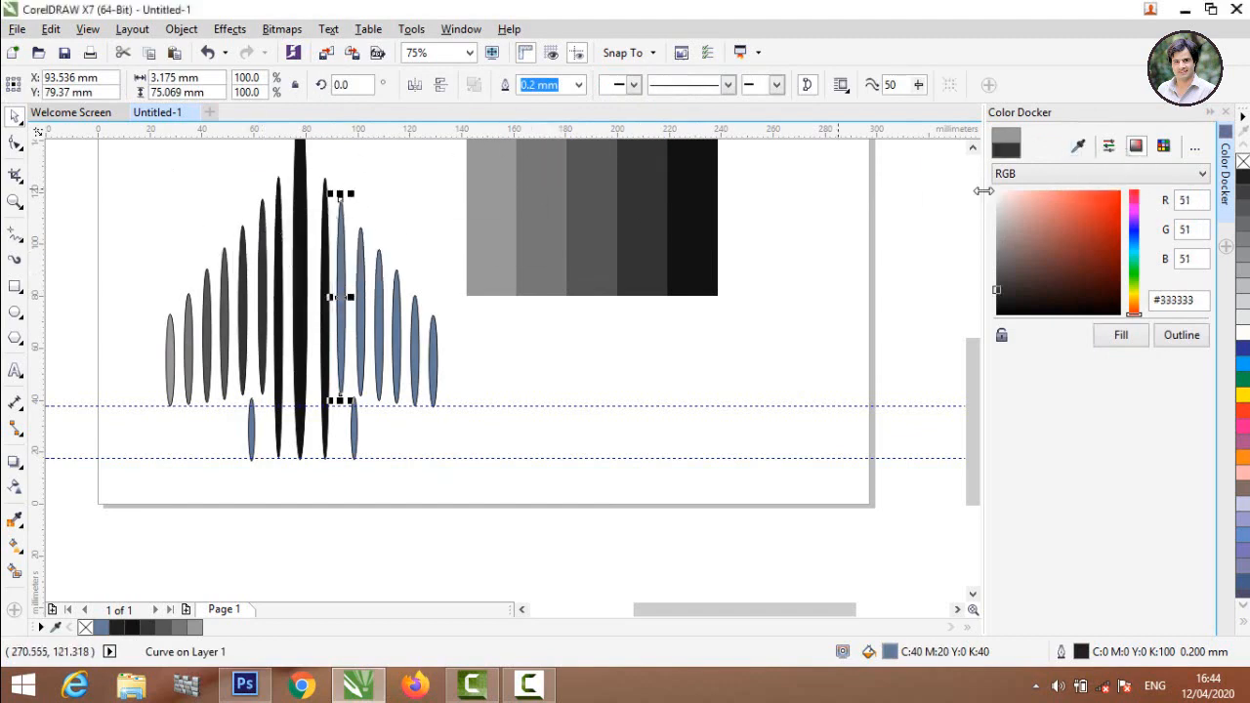
pyautogui.click(1120, 336)
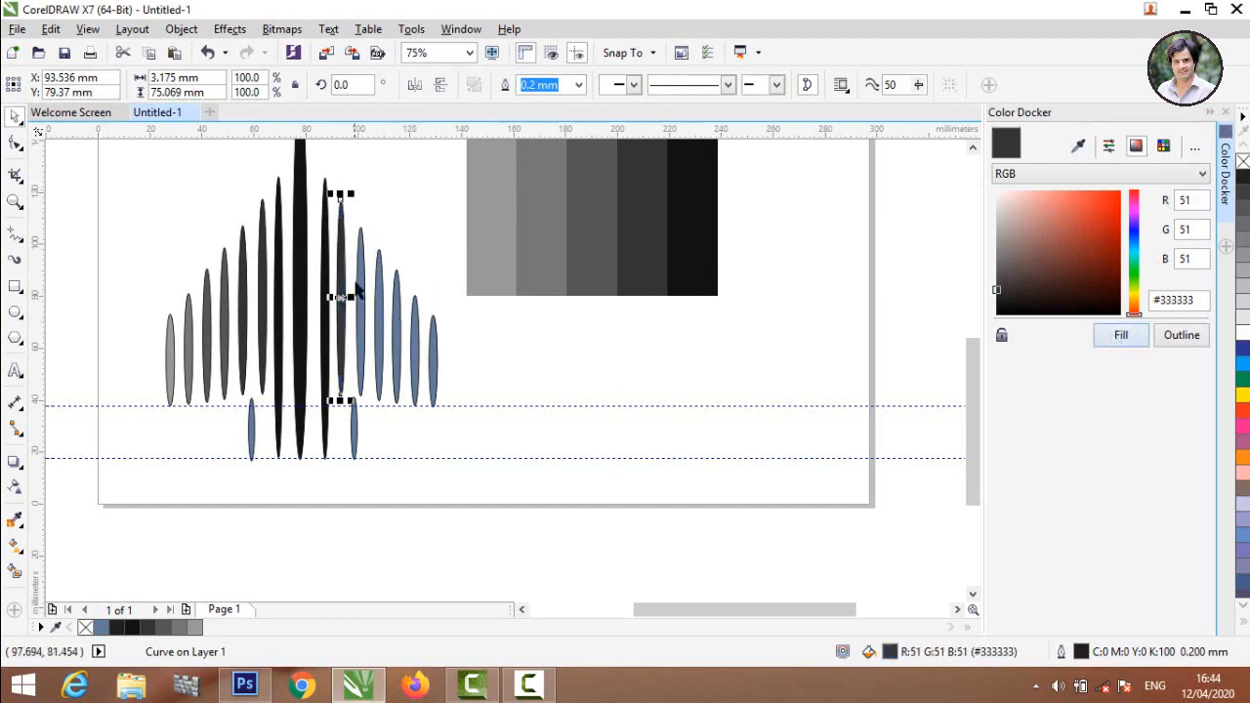
pyautogui.click(361, 275)
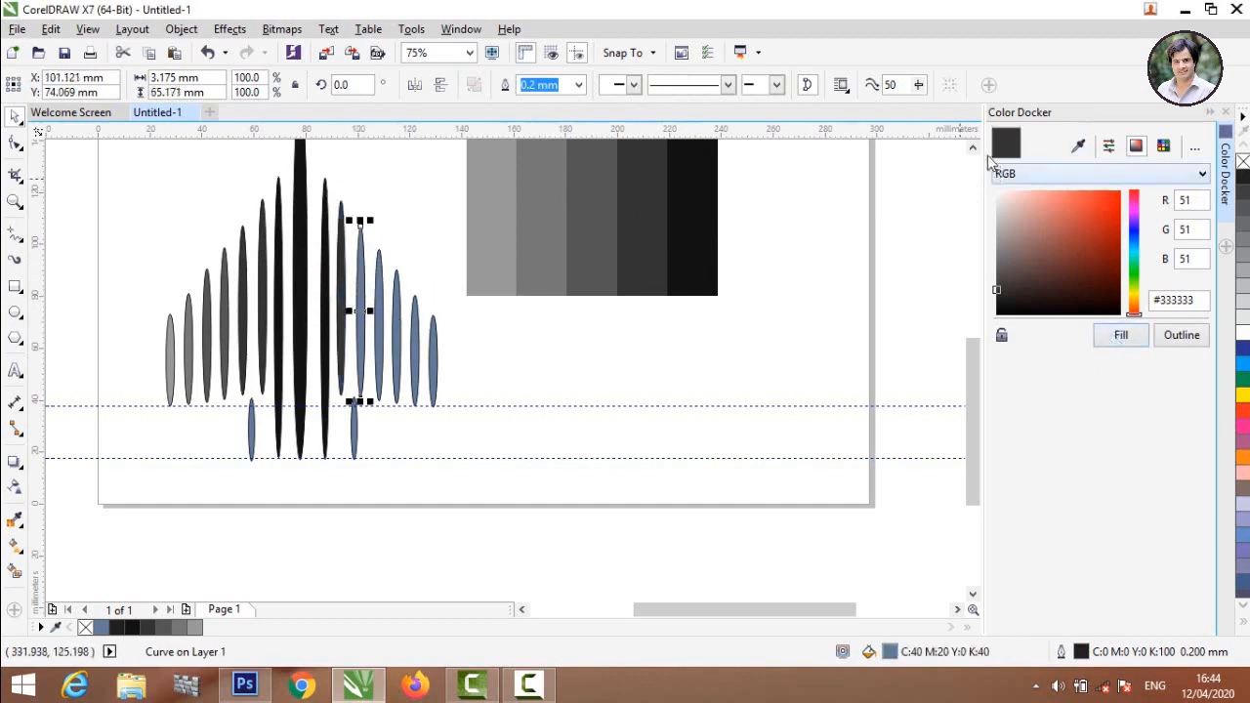
pyautogui.click(1079, 147)
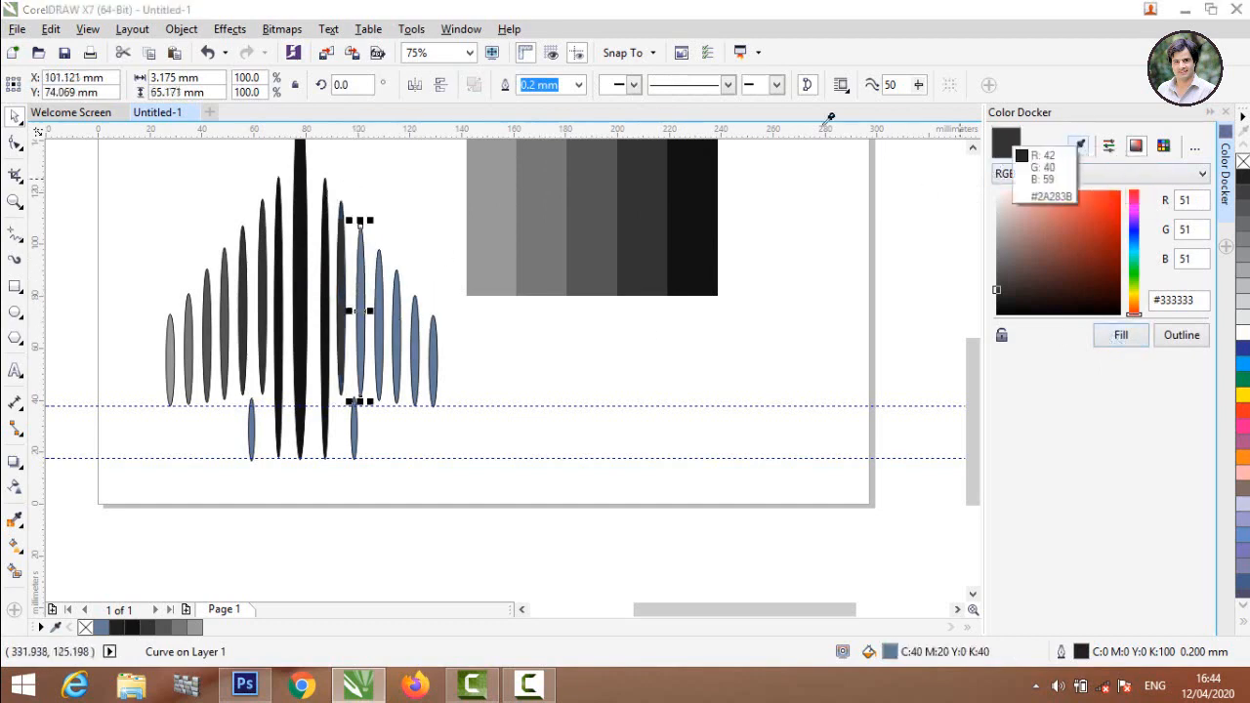
pyautogui.click(244, 299)
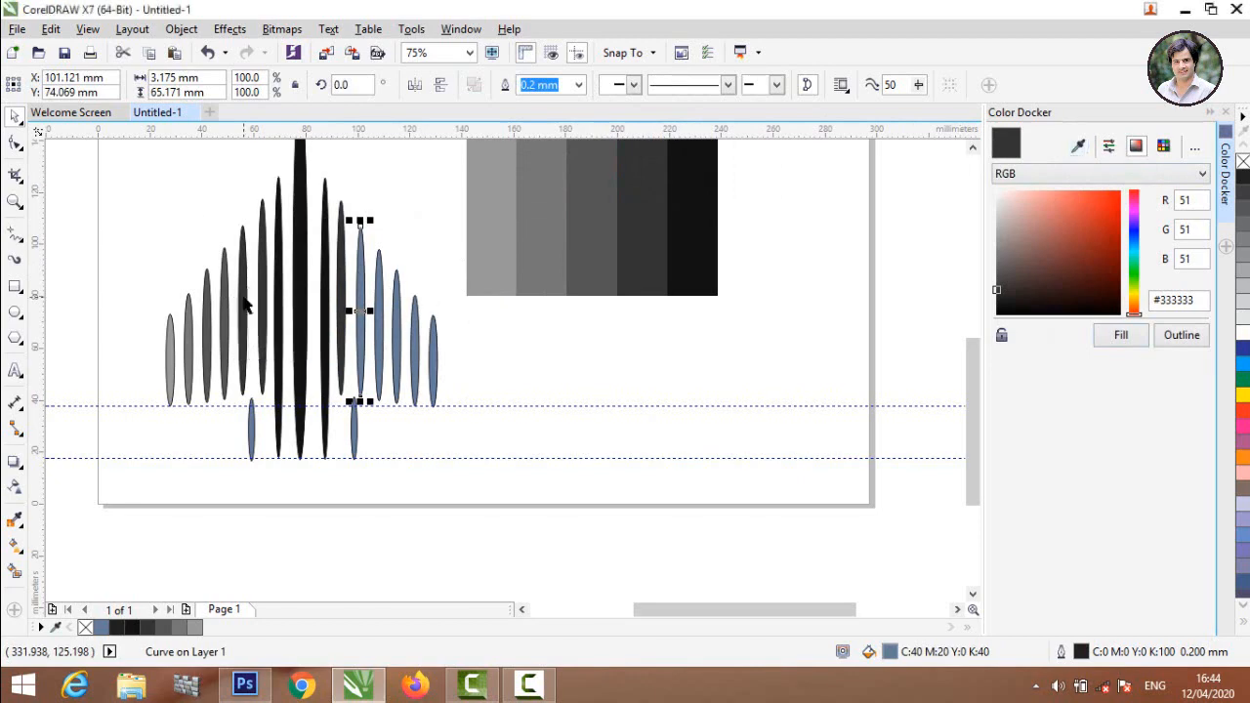
pyautogui.click(1121, 336)
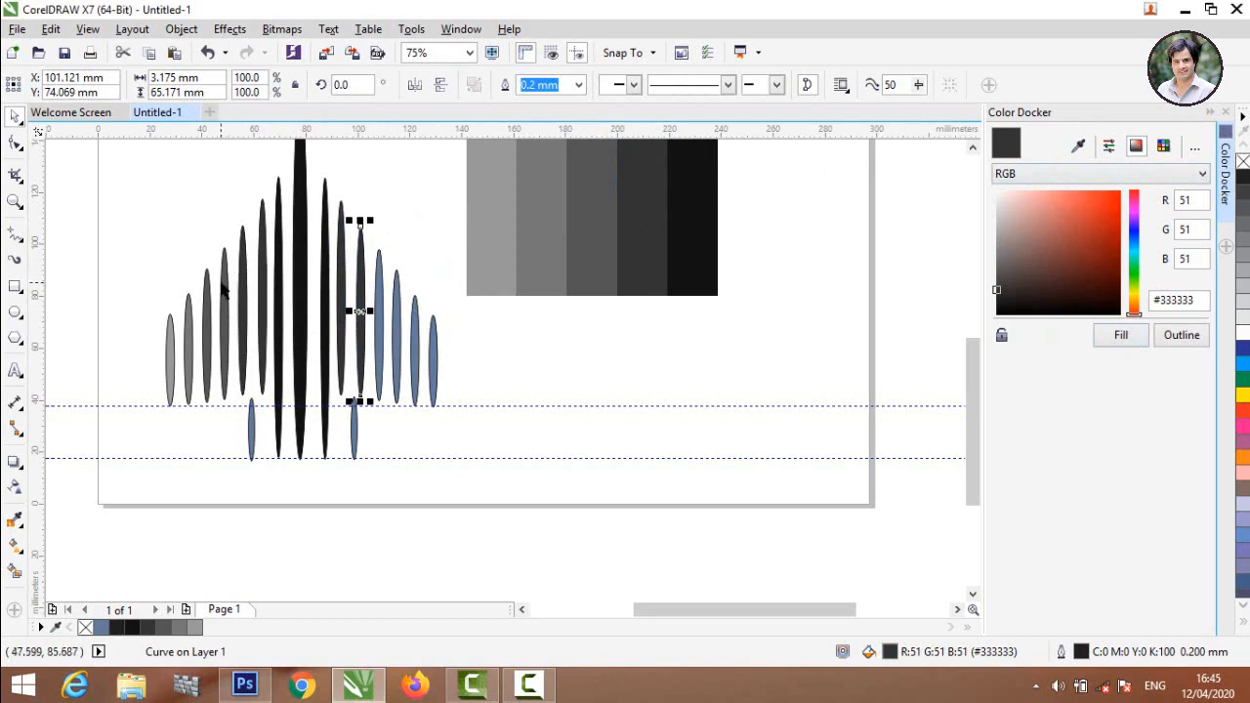
# Step: Fill the fourth and fifth ellipses right of the centre with the third-darkest swatch tone, #555555
pyautogui.click(381, 288)
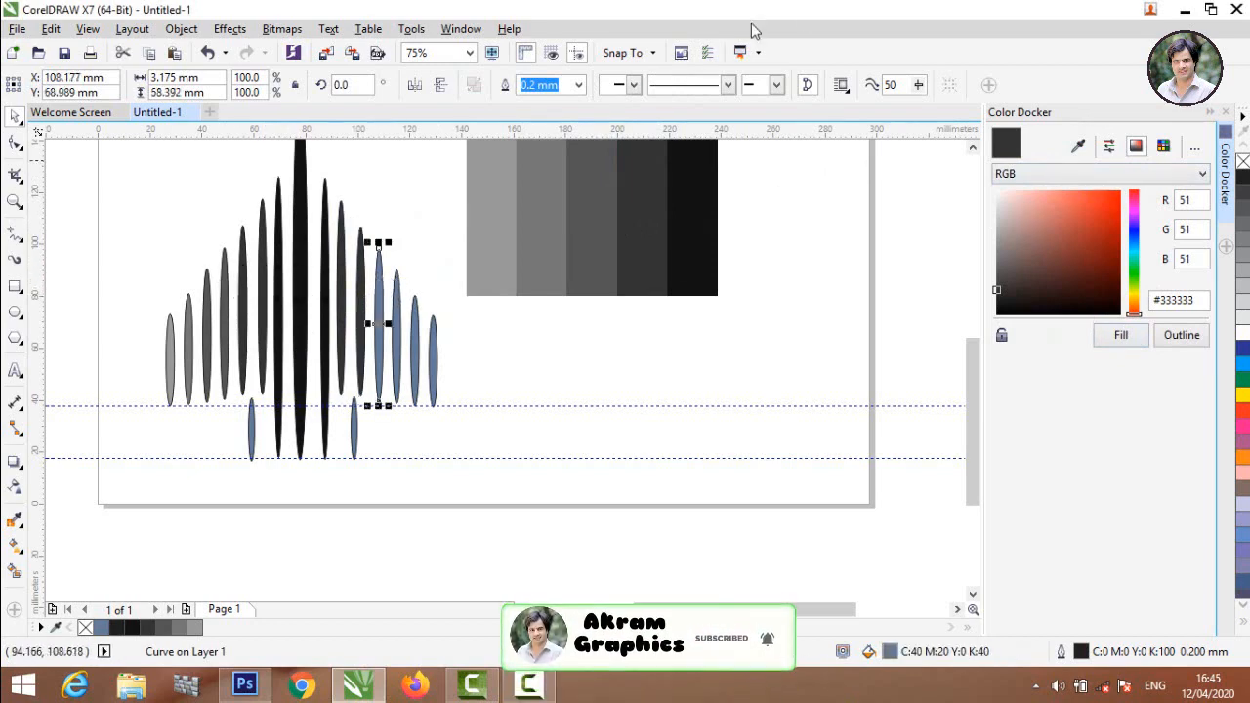
pyautogui.click(1078, 146)
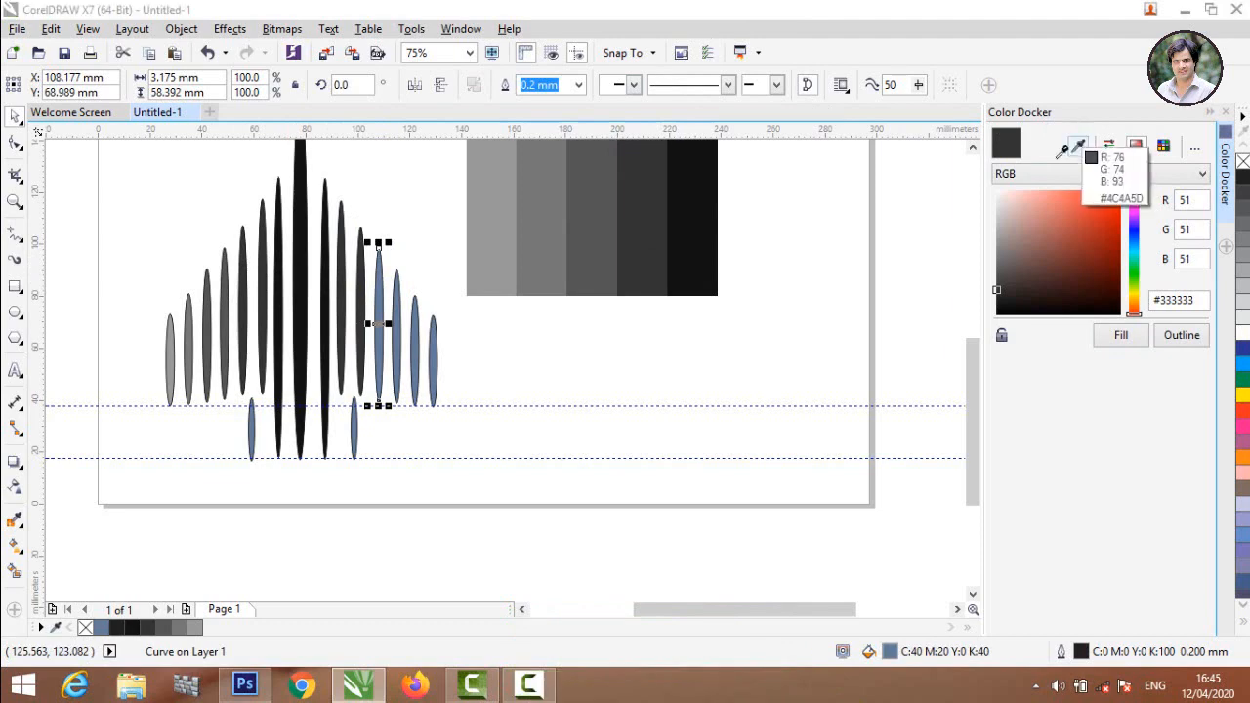
pyautogui.click(591, 240)
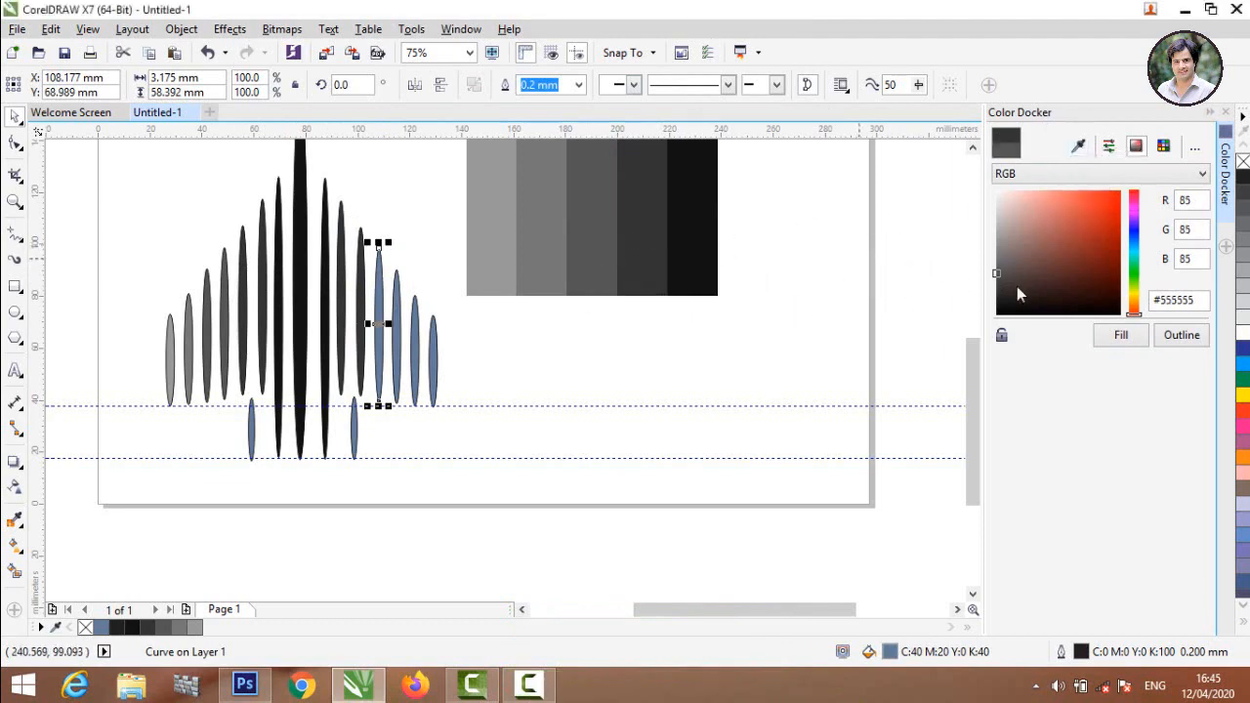
pyautogui.click(1120, 338)
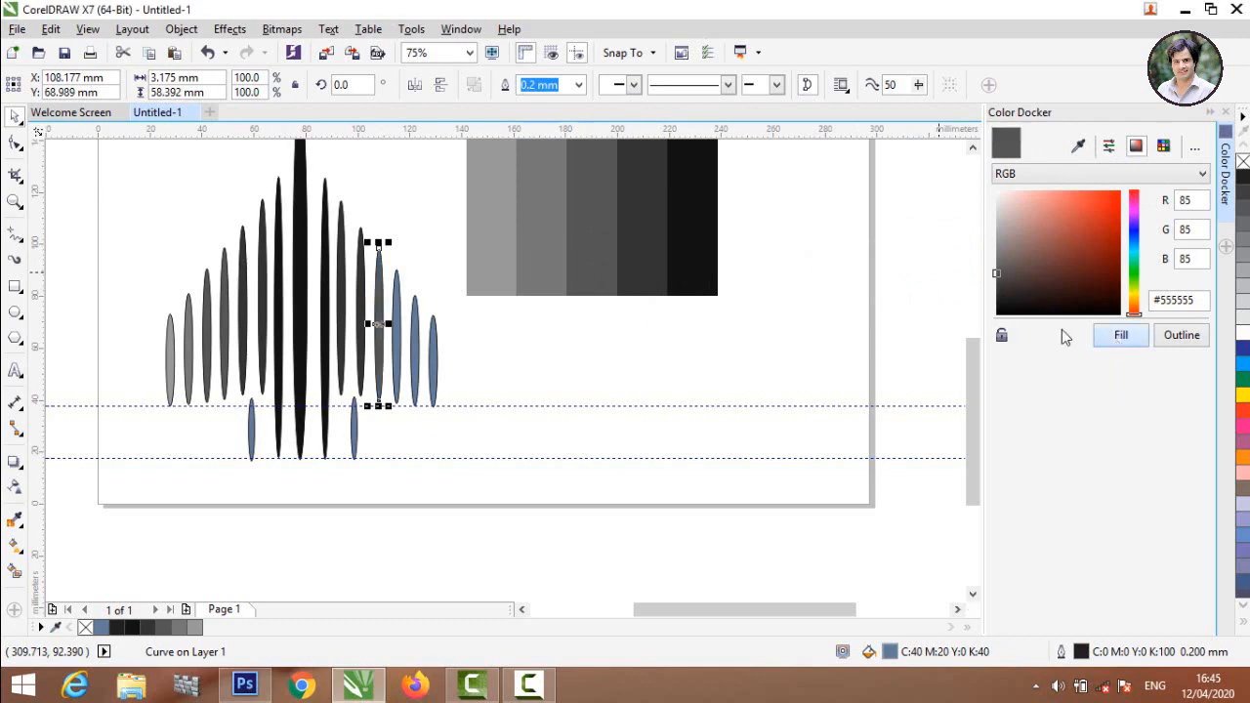
pyautogui.click(397, 295)
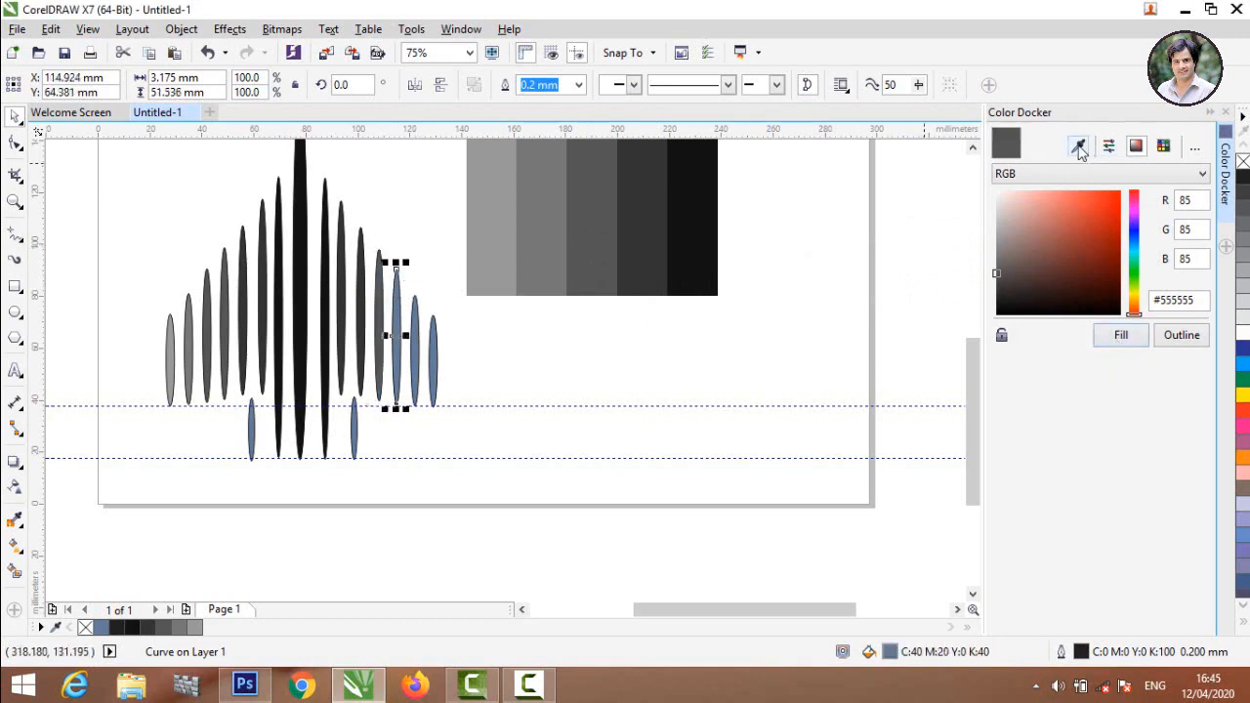
pyautogui.click(1079, 146)
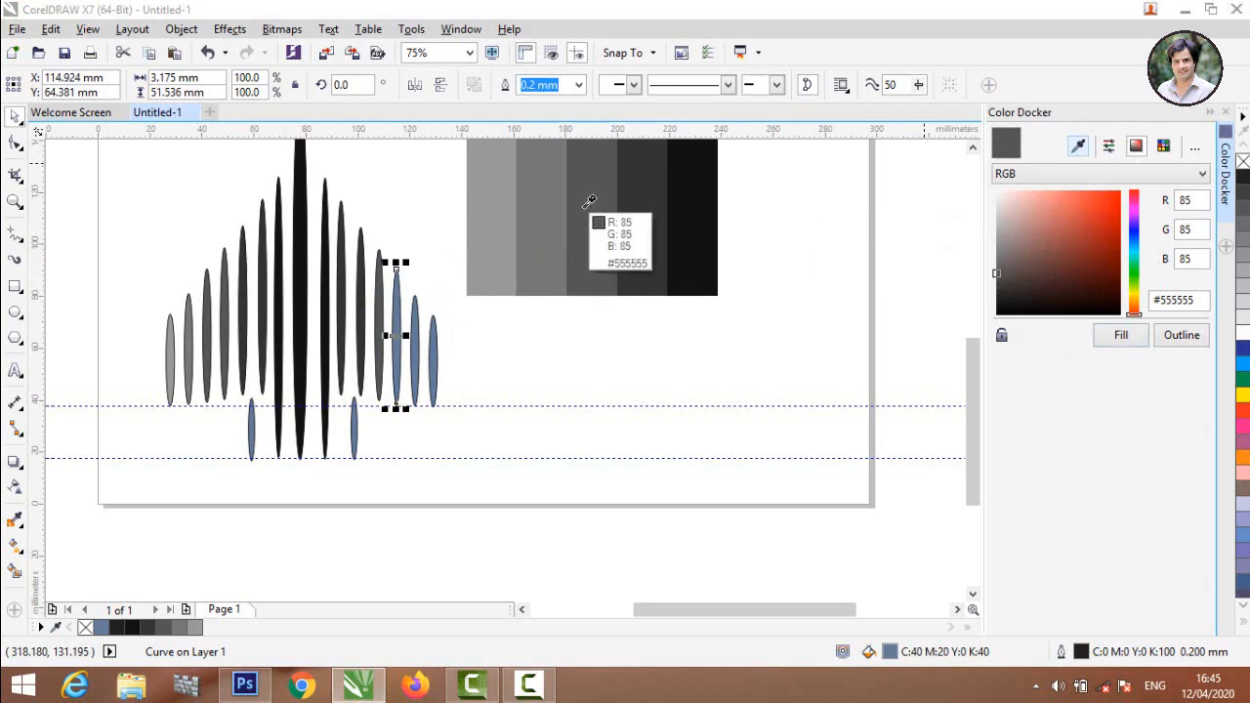
pyautogui.click(589, 201)
pyautogui.click(1101, 335)
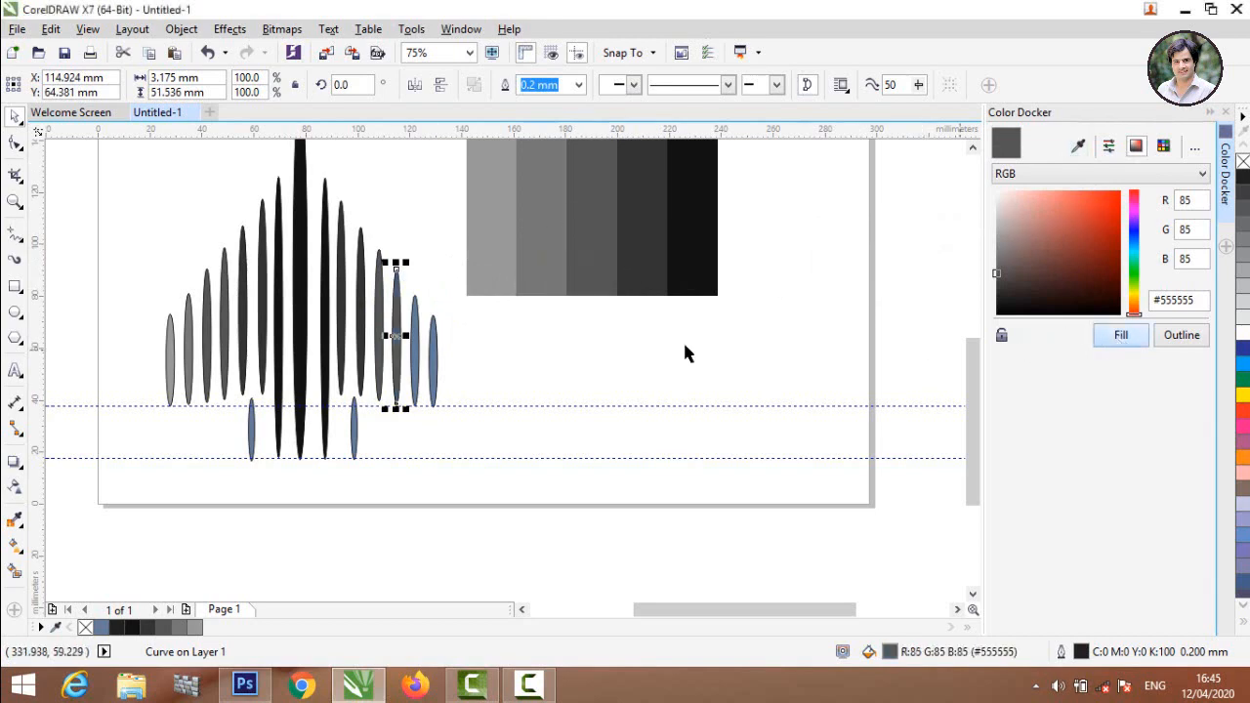
pyautogui.click(480, 391)
# Step: Fill the sixth ellipse right of the centre with the medium gray swatch tone, #777777
pyautogui.click(414, 379)
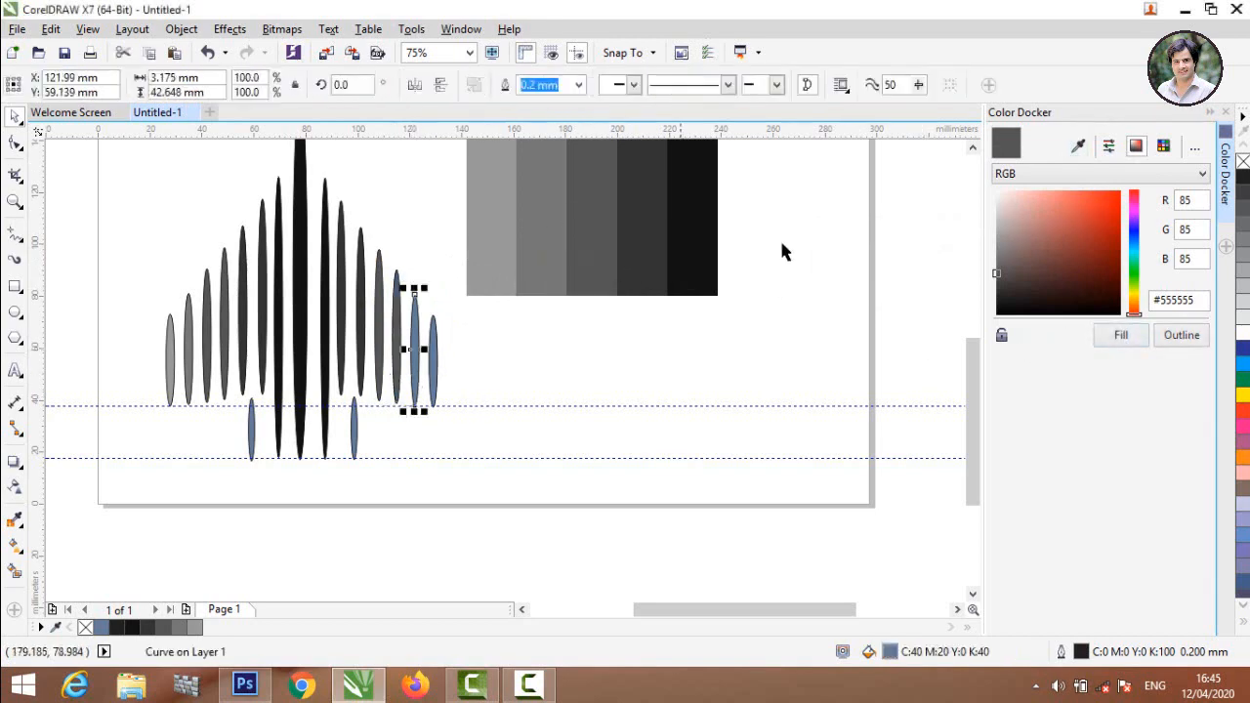
pyautogui.click(1079, 147)
pyautogui.click(536, 245)
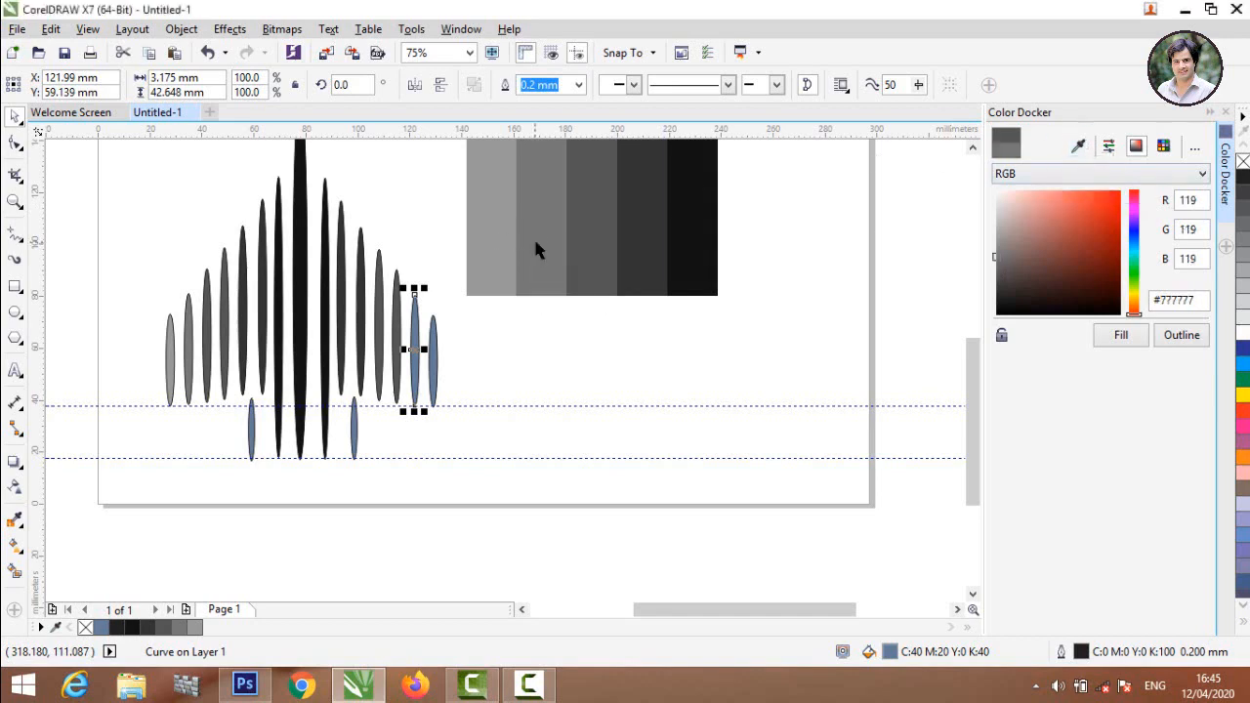
pyautogui.click(1114, 337)
pyautogui.click(566, 366)
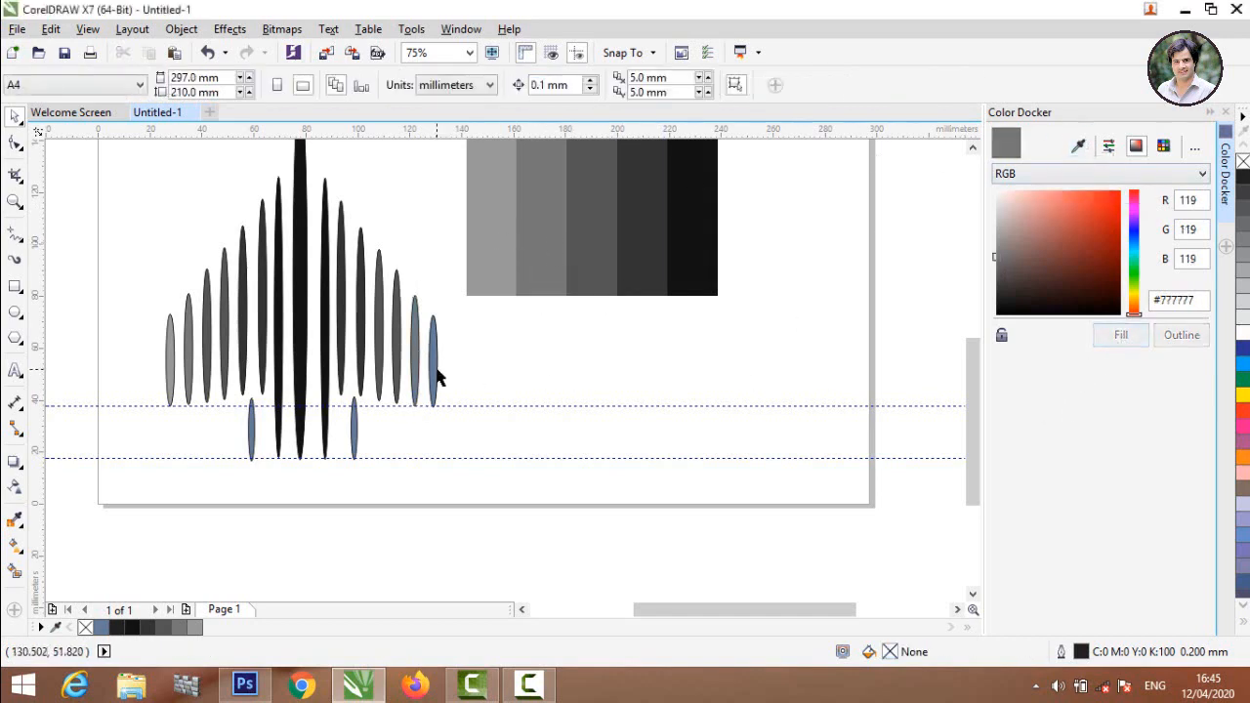
# Step: Fill the outermost ellipse right of the centre with the lightest swatch tone, #999999, sampled from the gray swatch image
pyautogui.click(433, 364)
pyautogui.click(1079, 147)
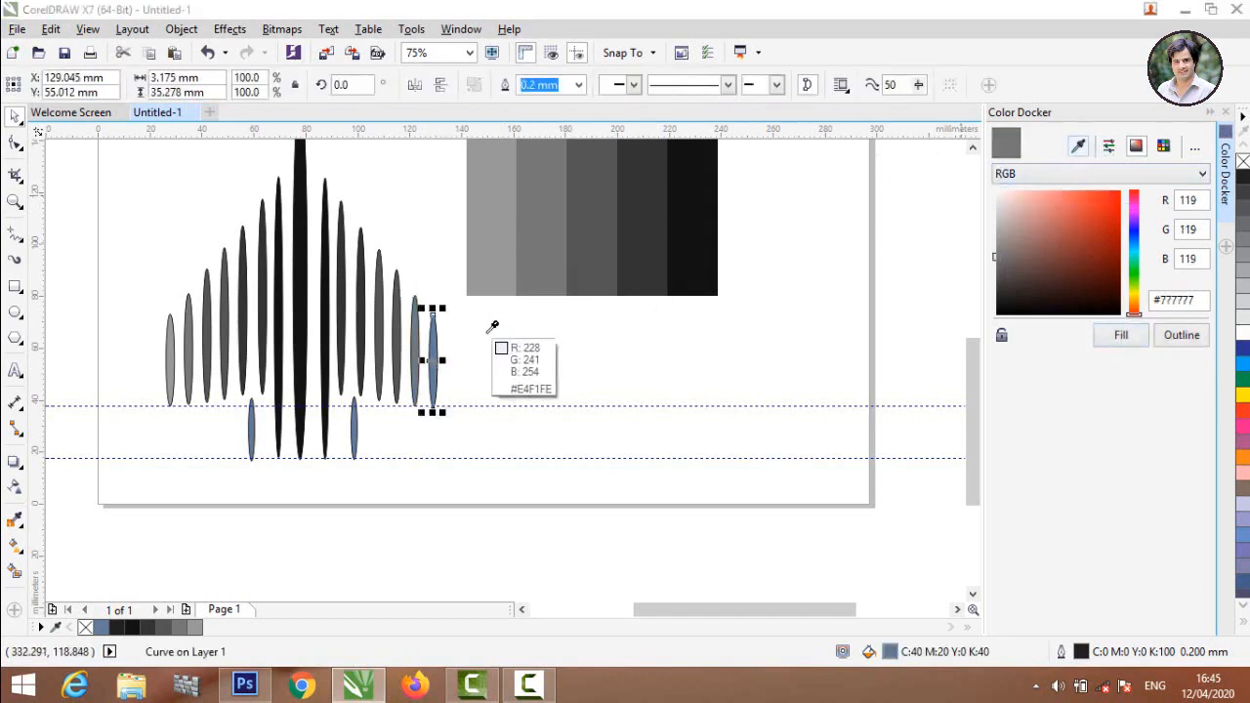
pyautogui.click(502, 247)
pyautogui.click(1123, 337)
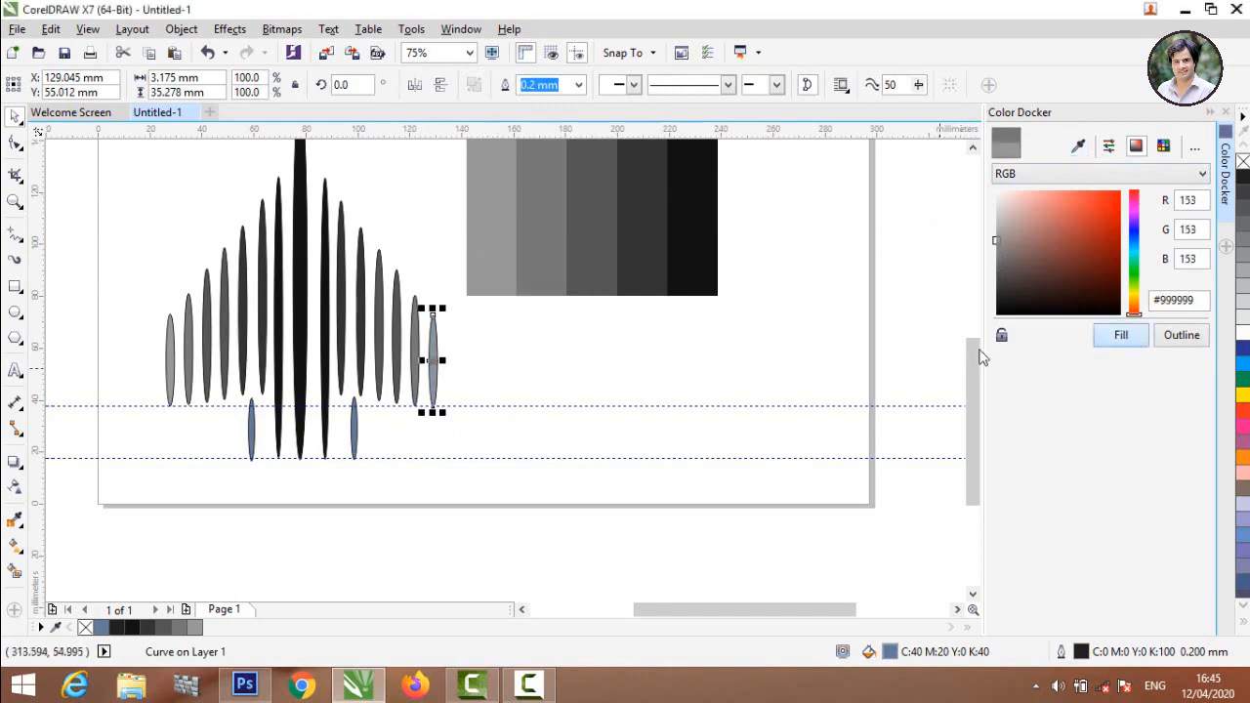
pyautogui.click(524, 375)
# Step: Fill the short lower ellipse left of the centre with #333333, sampled from a dark gray ellipse in the design
pyautogui.scroll(-4, 518, 385)
pyautogui.scroll(2, 515, 349)
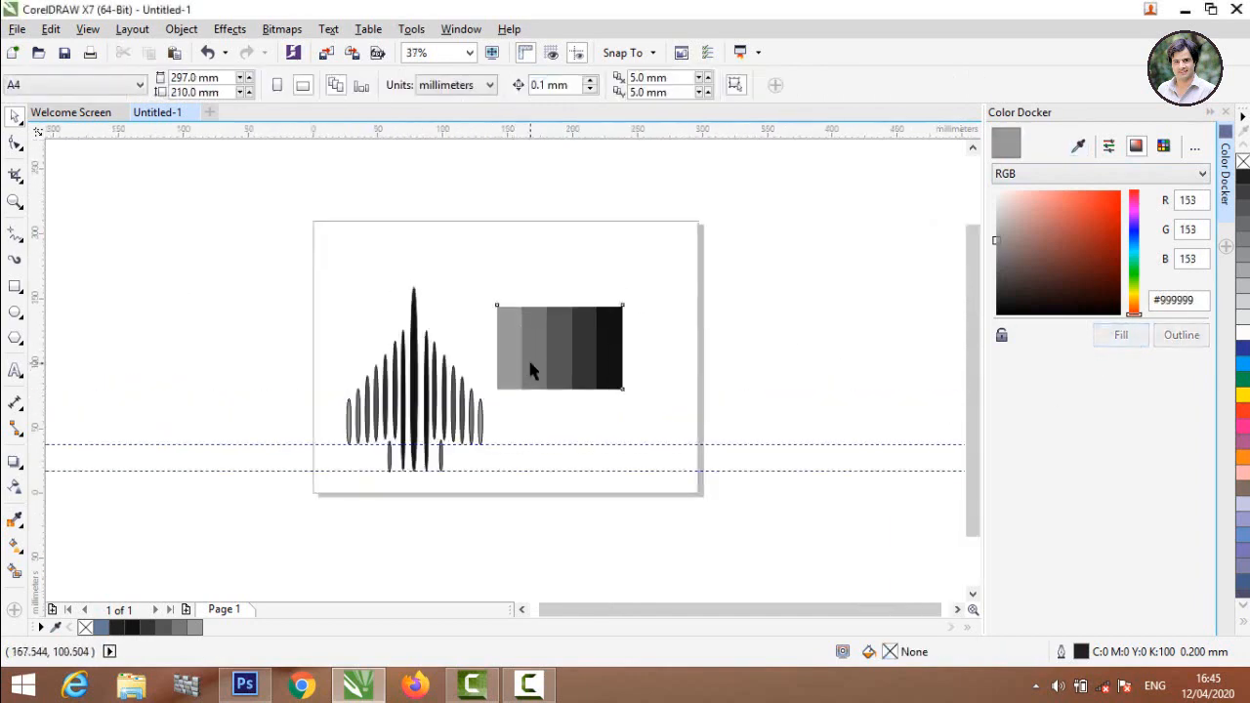
pyautogui.click(527, 356)
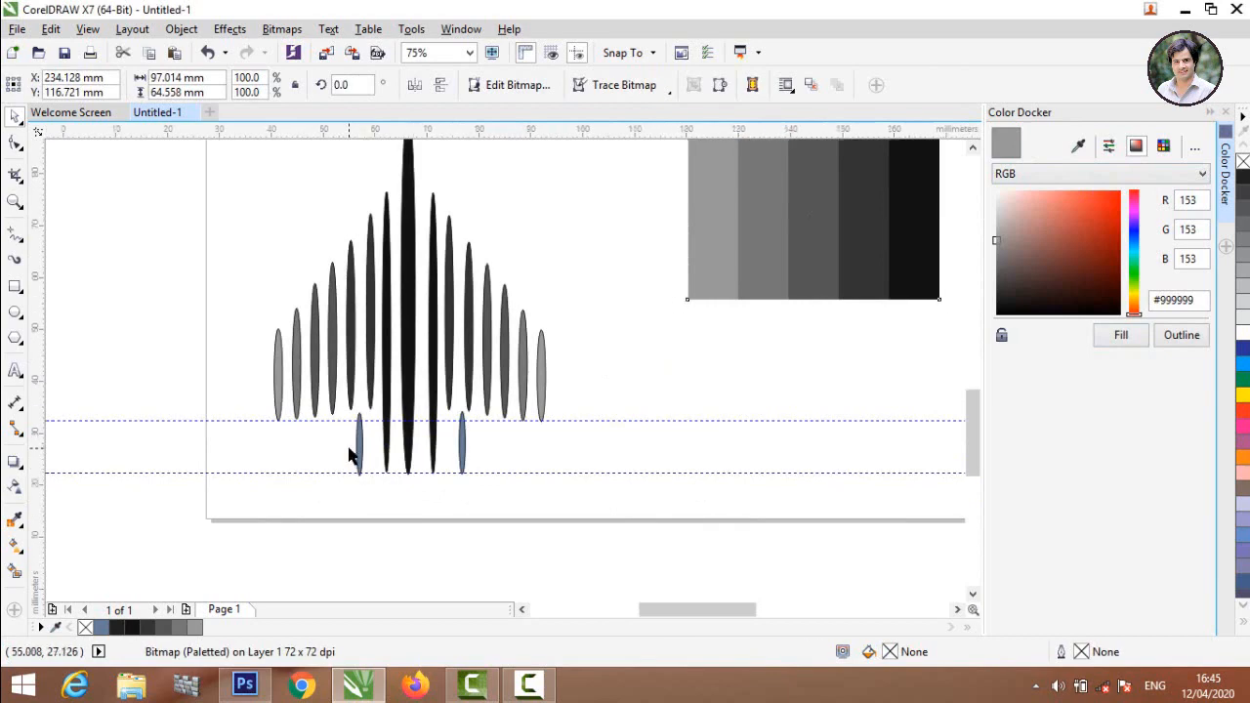
pyautogui.scroll(2, 354, 446)
pyautogui.click(367, 439)
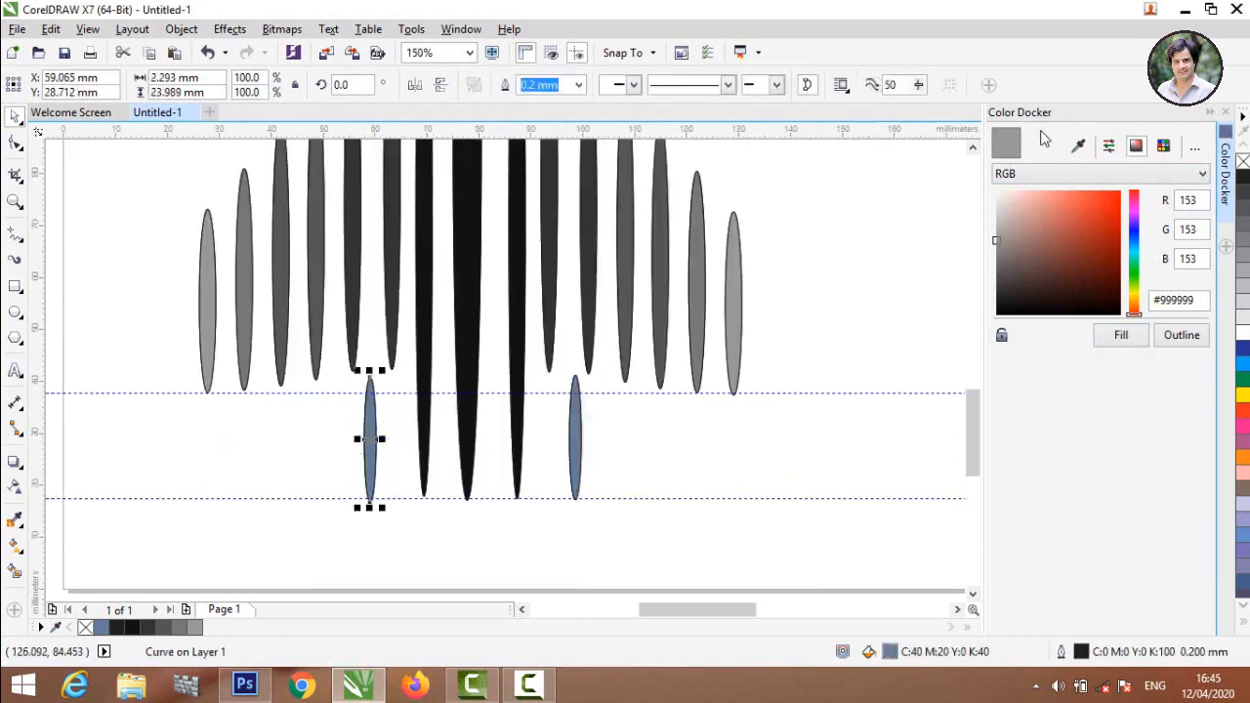
pyautogui.click(1077, 147)
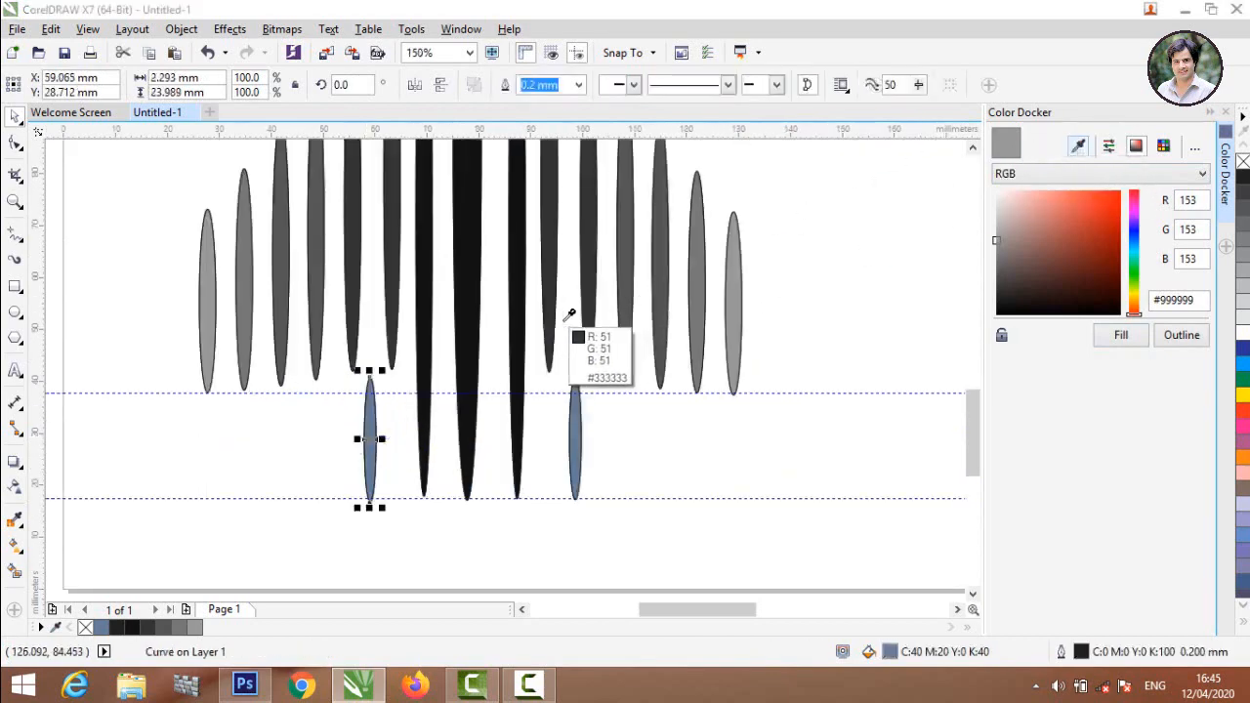
pyautogui.click(555, 328)
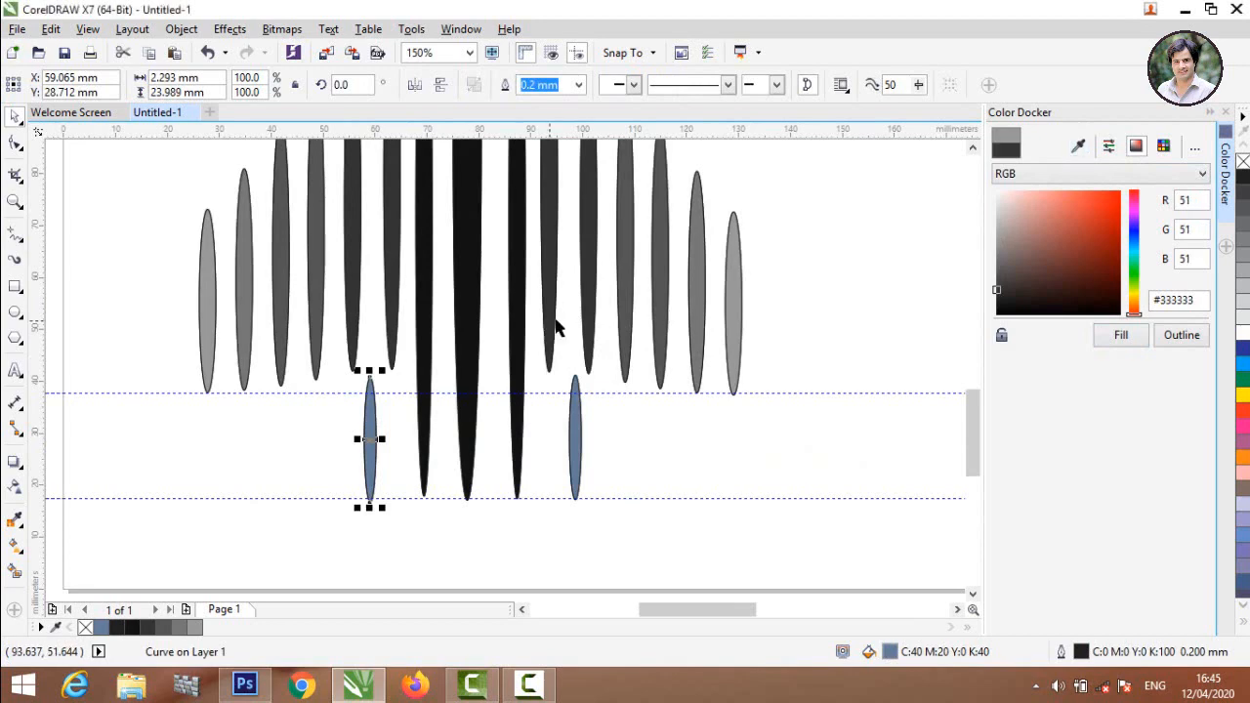
pyautogui.click(1121, 335)
# Step: Sample C0 M0 Y0 K100 from the left short lower ellipse and fill its counterpart right of the centre with it
pyautogui.click(576, 433)
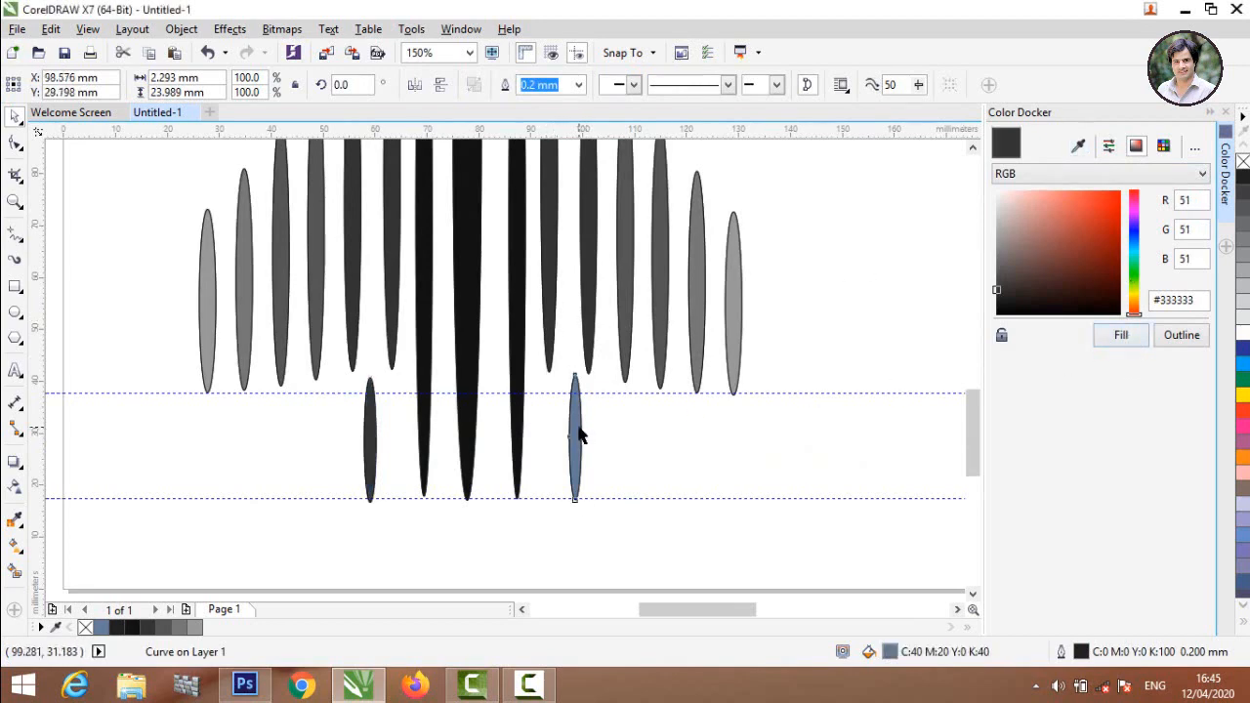
pyautogui.click(1078, 146)
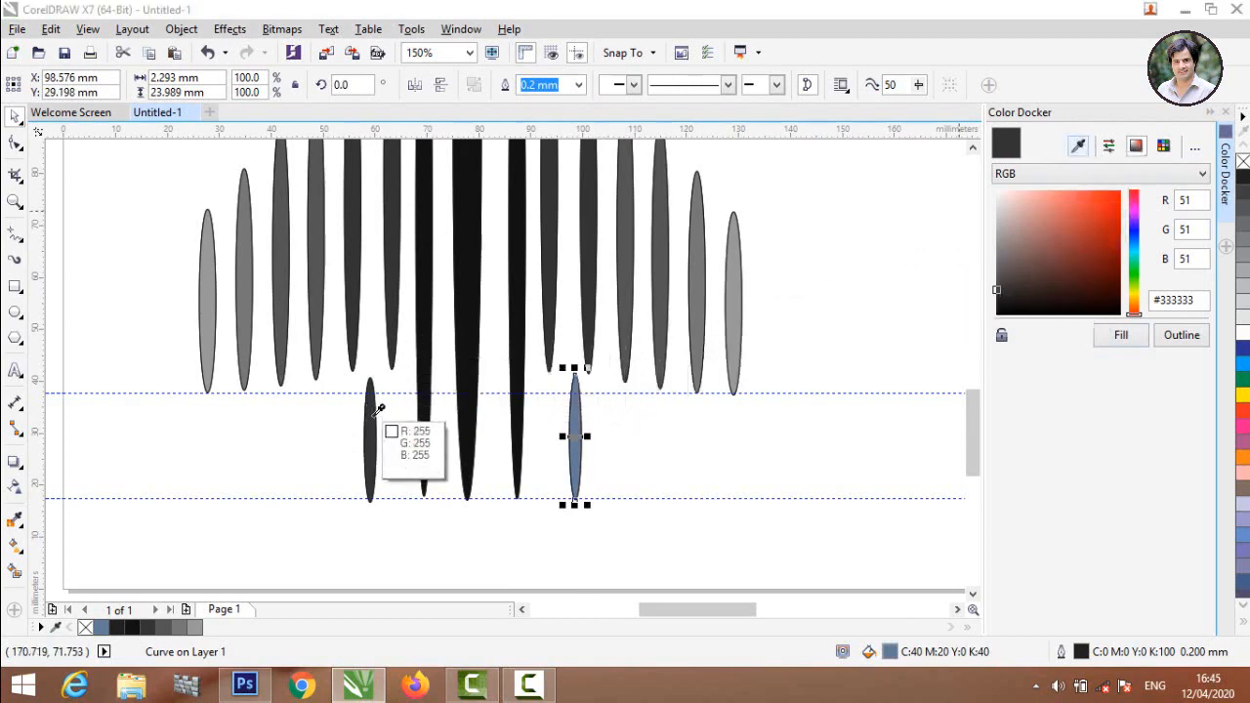
pyautogui.click(371, 435)
pyautogui.click(1135, 345)
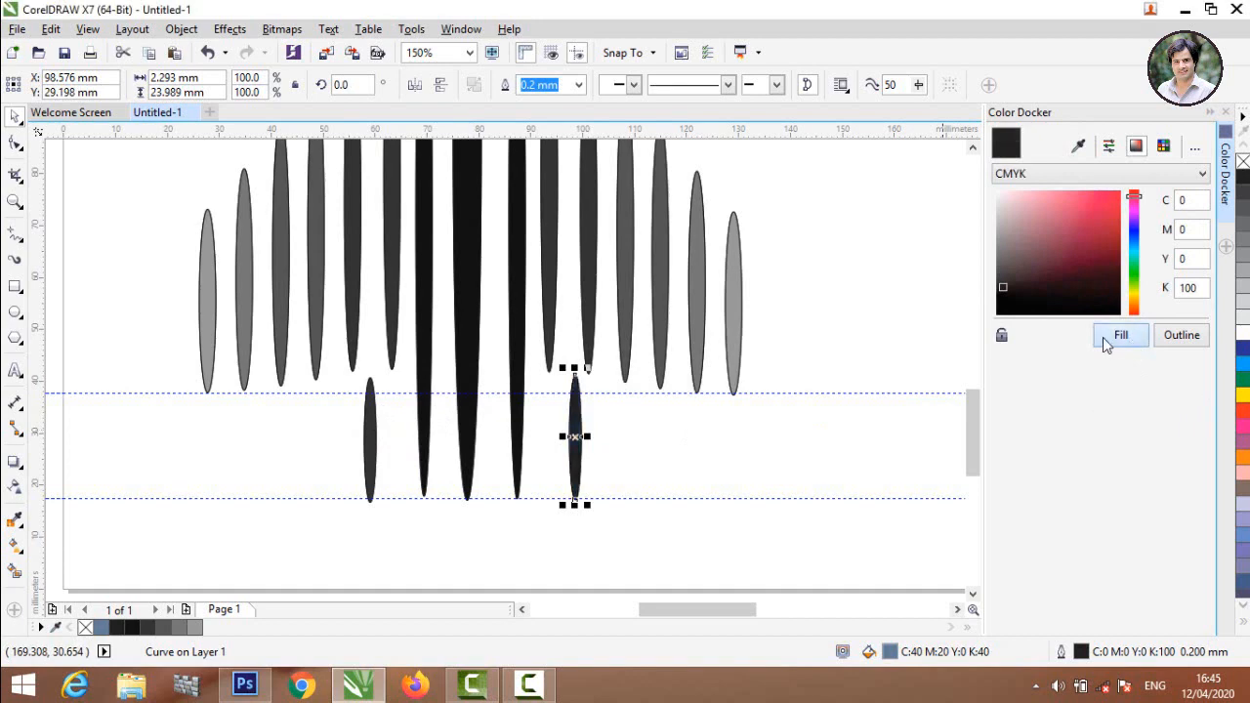
pyautogui.click(834, 339)
# Step: Delete the two horizontal guidelines running through the lower part of the ellipse design
pyautogui.scroll(-2, 296, 271)
pyautogui.scroll(-1, 294, 267)
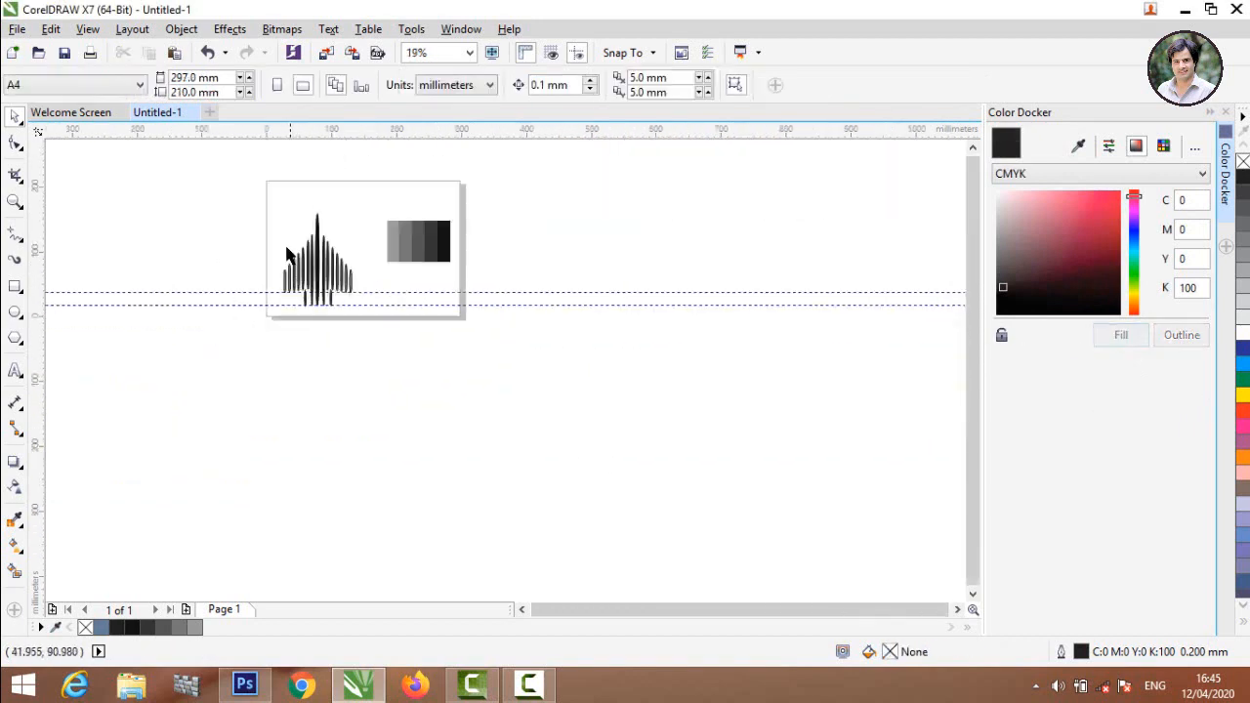
pyautogui.scroll(1, 268, 224)
pyautogui.moveTo(224, 147); pyautogui.dragTo(430, 371)
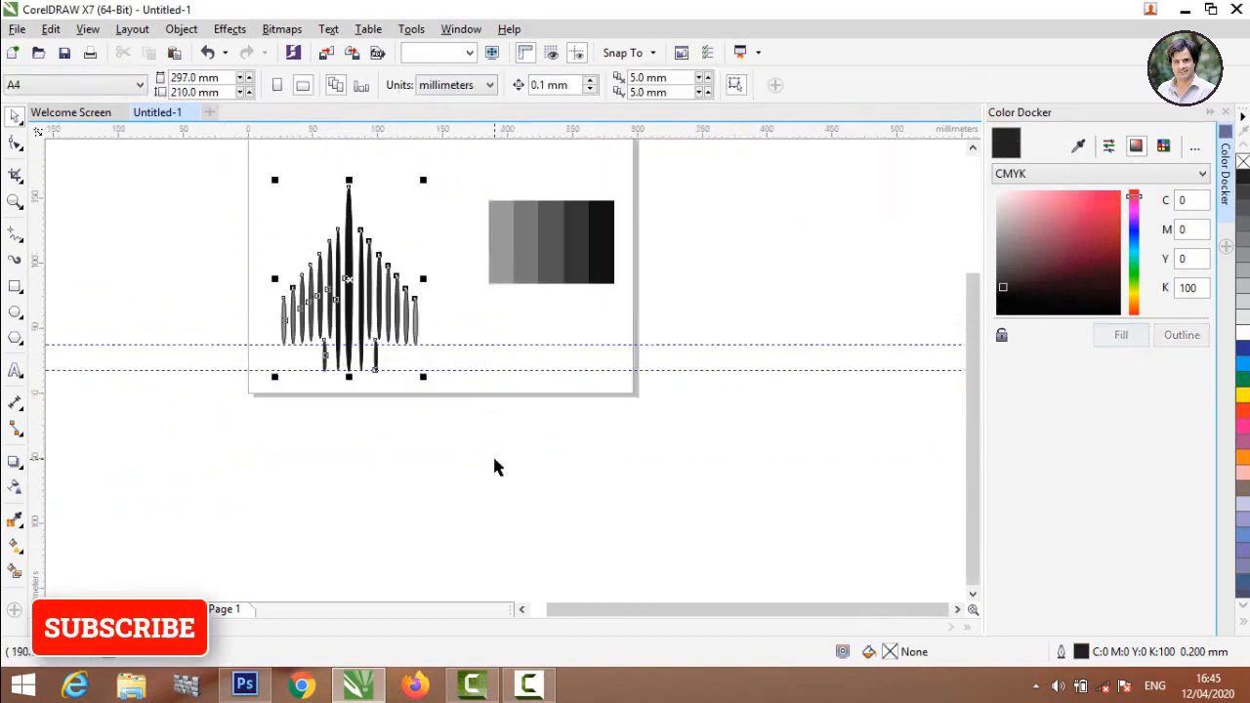
pyautogui.click(408, 283)
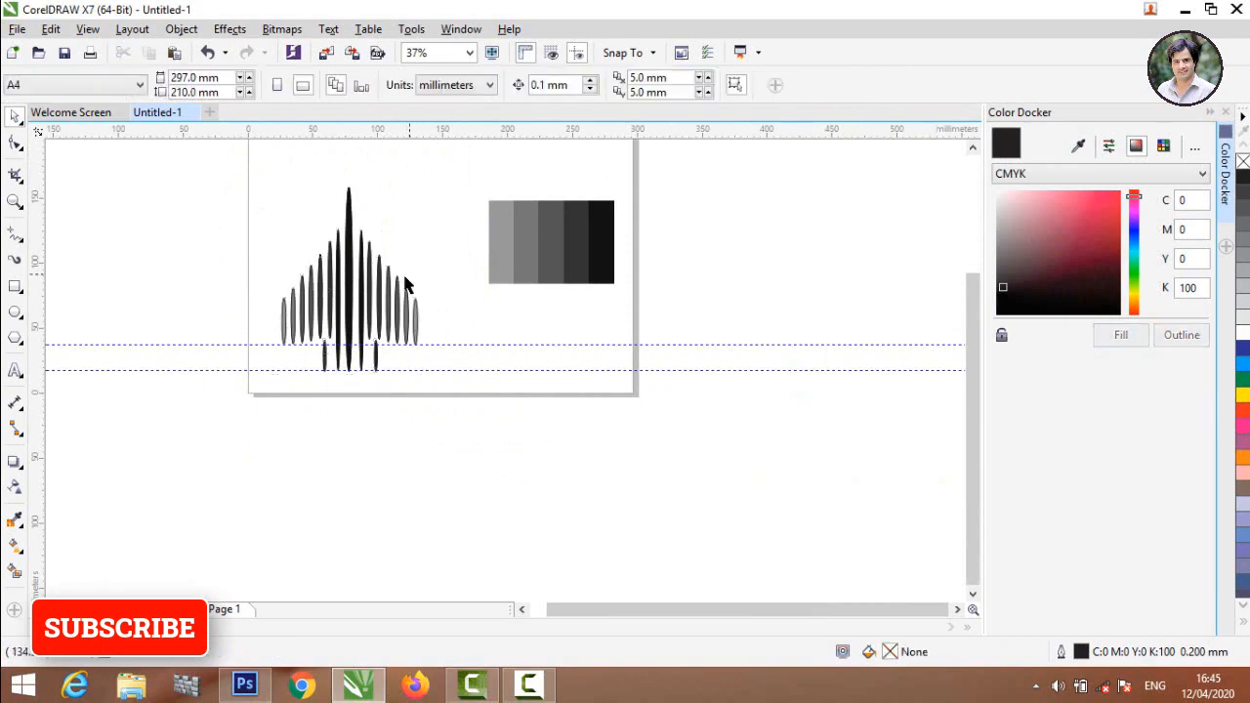
pyautogui.click(254, 344)
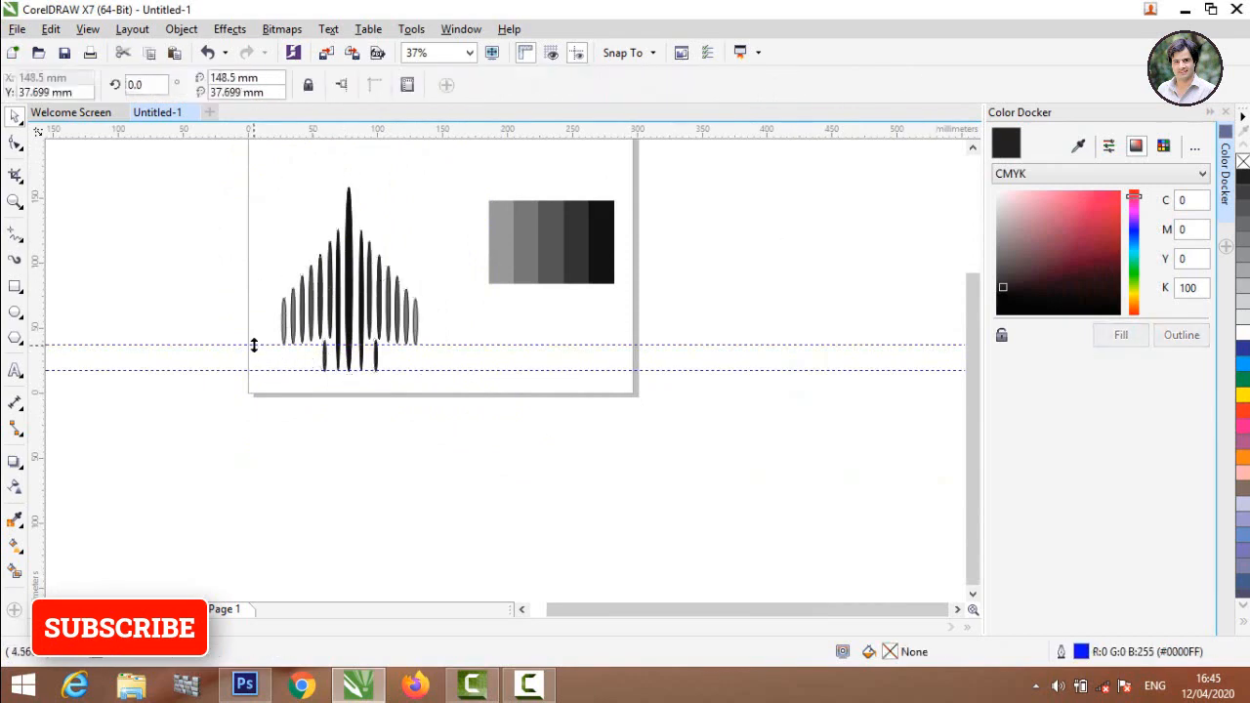
pyautogui.press('Delete')
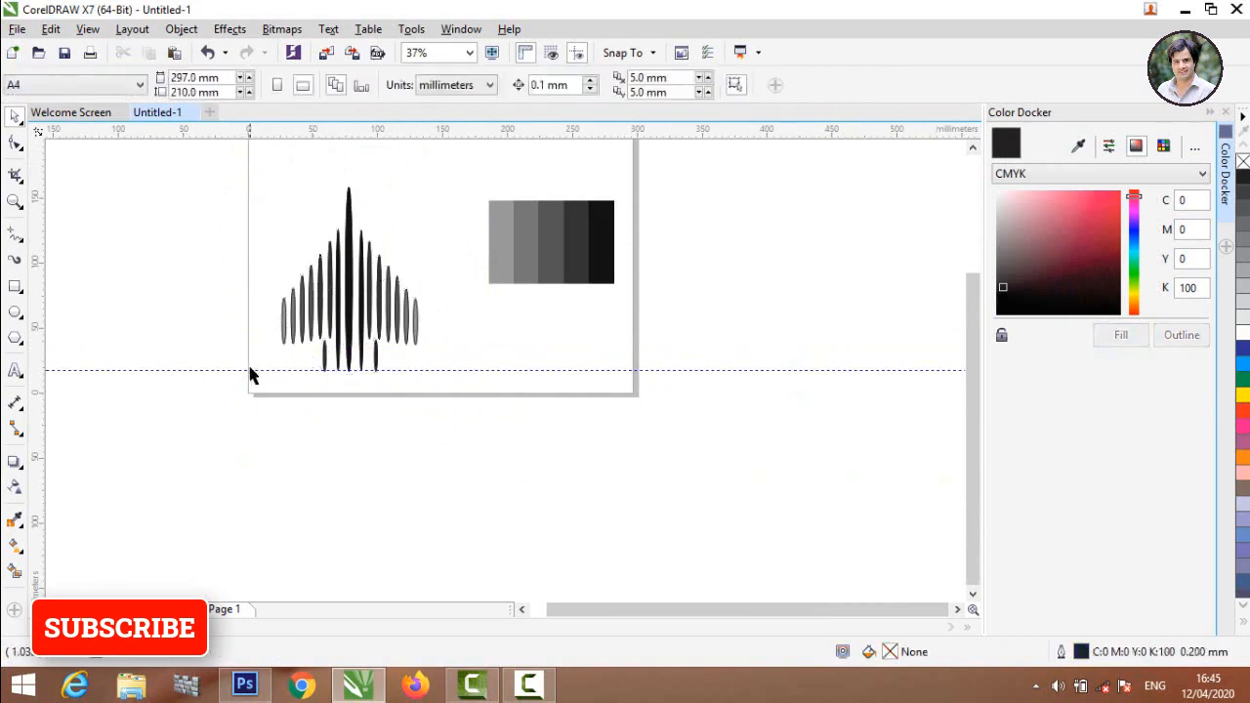
pyautogui.click(251, 369)
pyautogui.press('Delete')
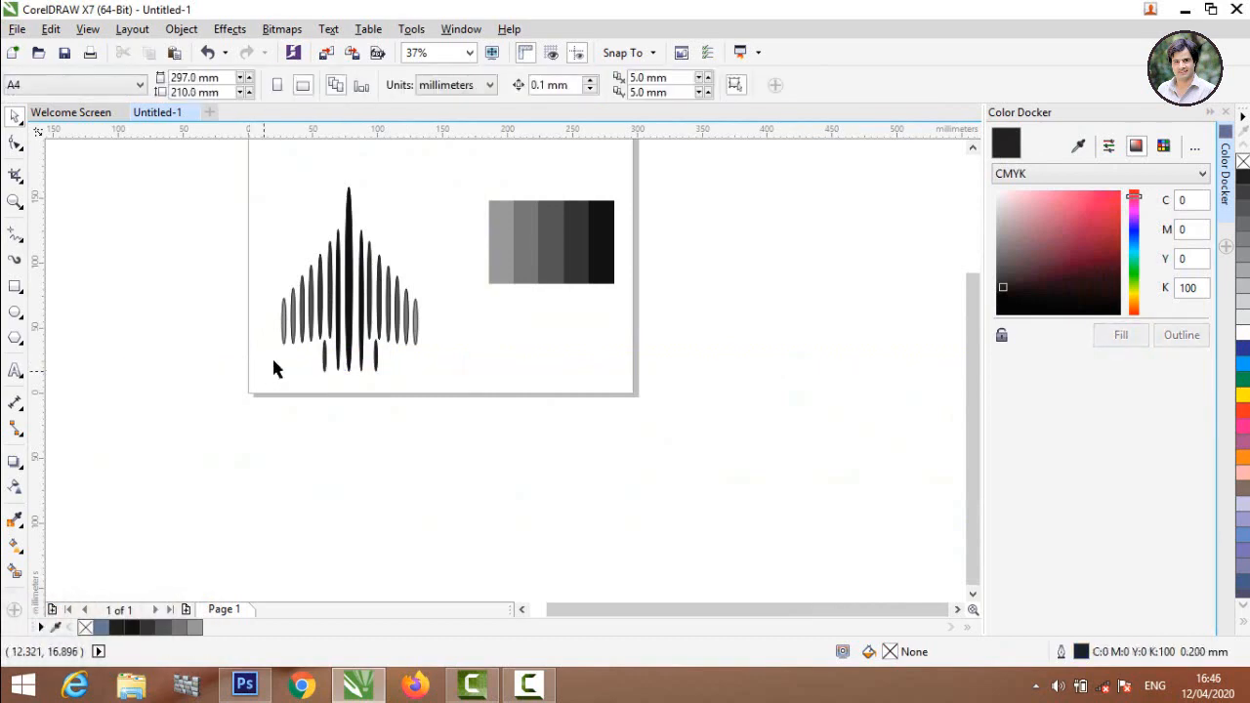
# Step: Move the gray swatch image slightly down the page to about X 239.8 mm, Y 94.1 mm
pyautogui.click(560, 271)
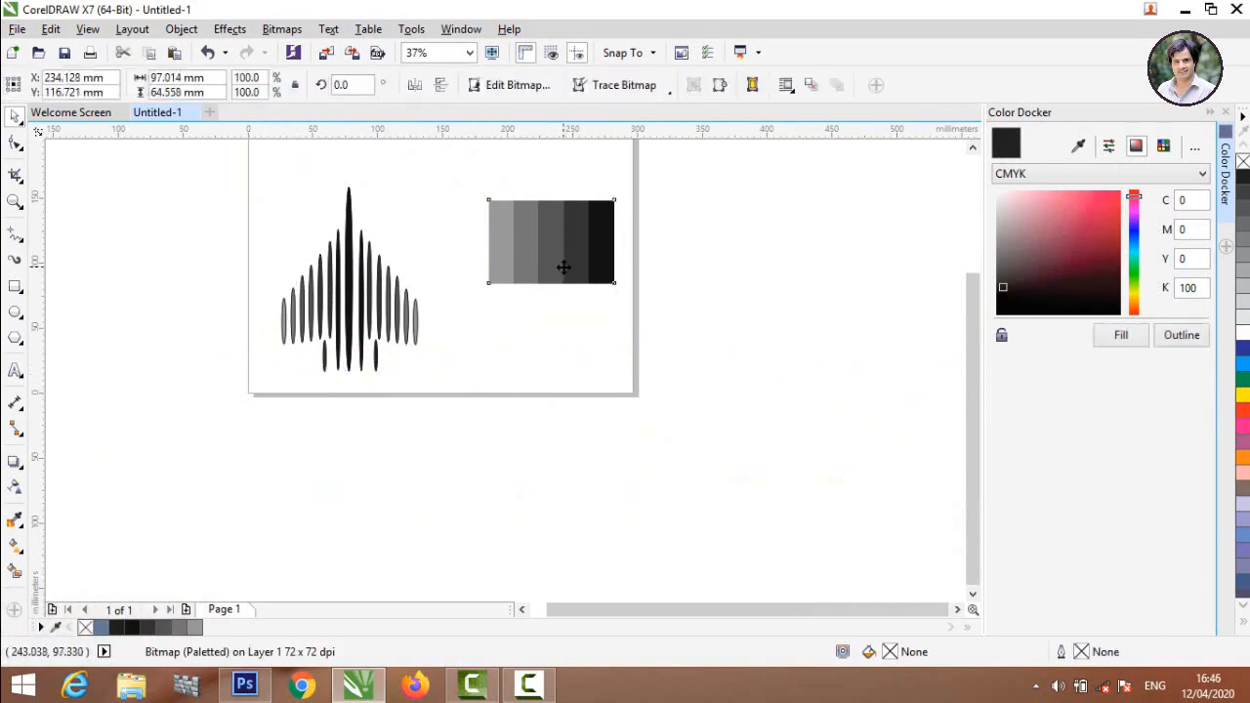
pyautogui.moveTo(563, 267); pyautogui.dragTo(571, 297)
pyautogui.scroll(1, 257, 184)
pyautogui.scroll(-1, 245, 185)
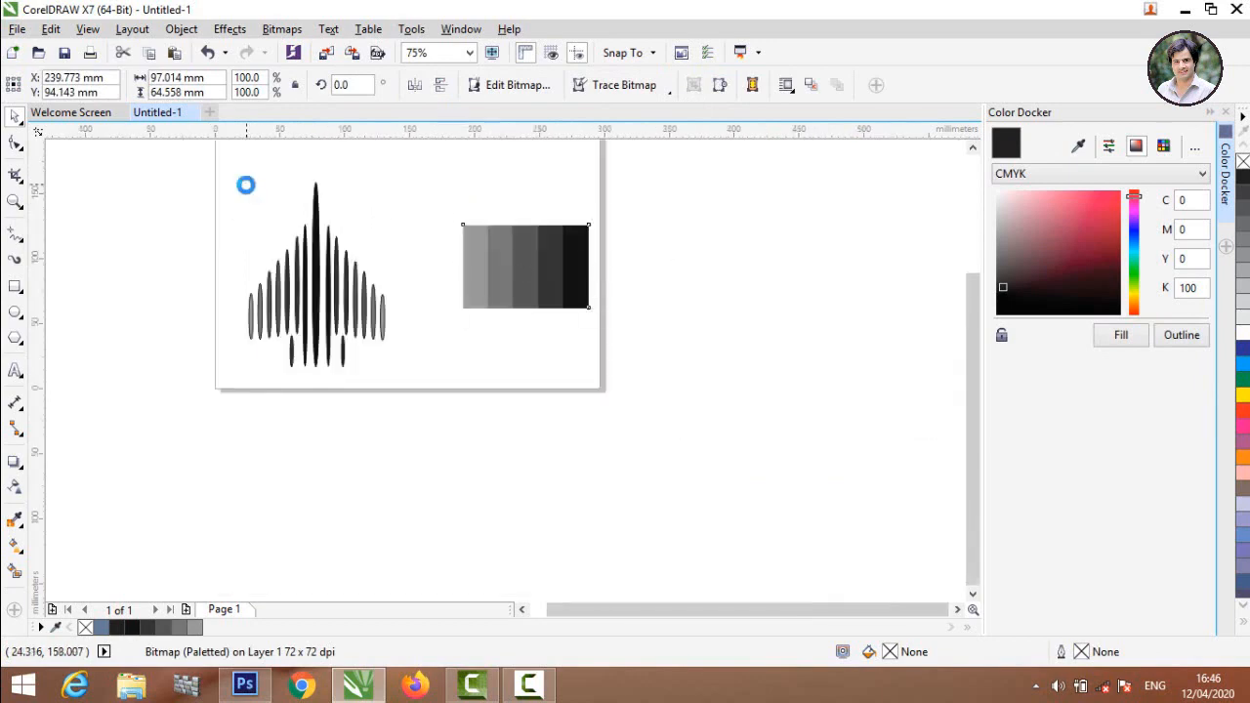
# Step: Ungroup the ellipse design into its individual ellipses
pyautogui.moveTo(198, 167); pyautogui.dragTo(475, 450)
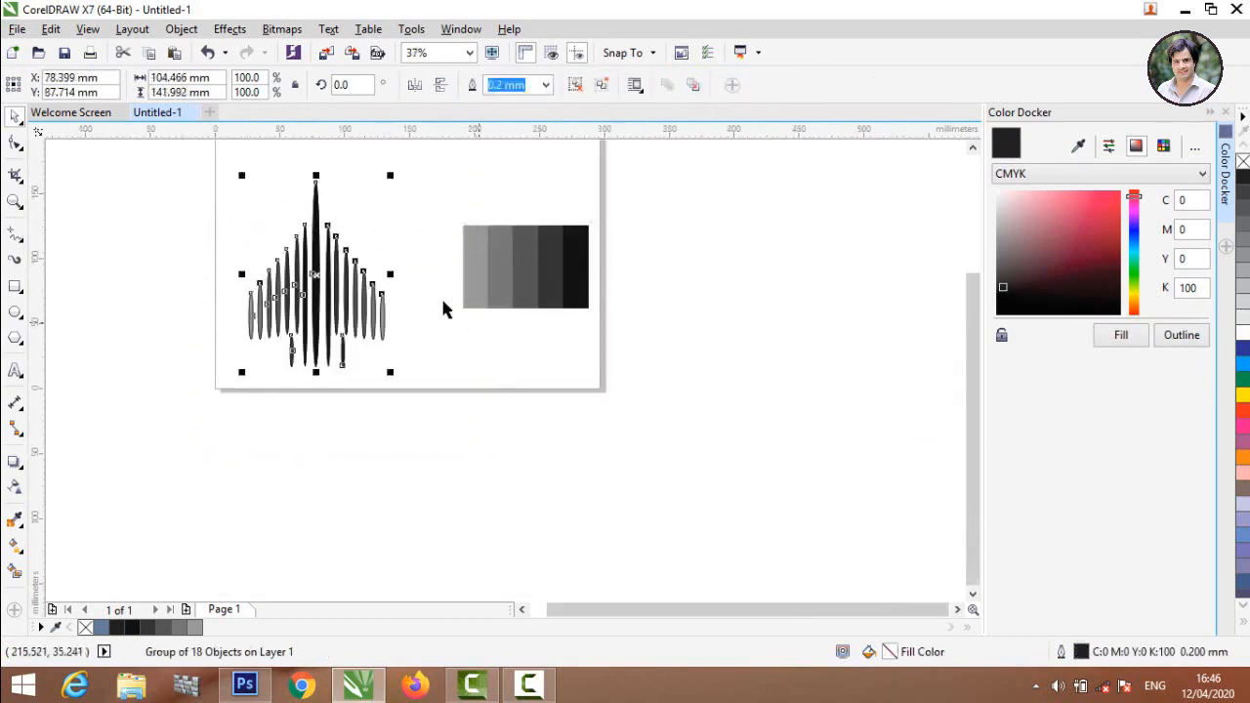
pyautogui.click(446, 330)
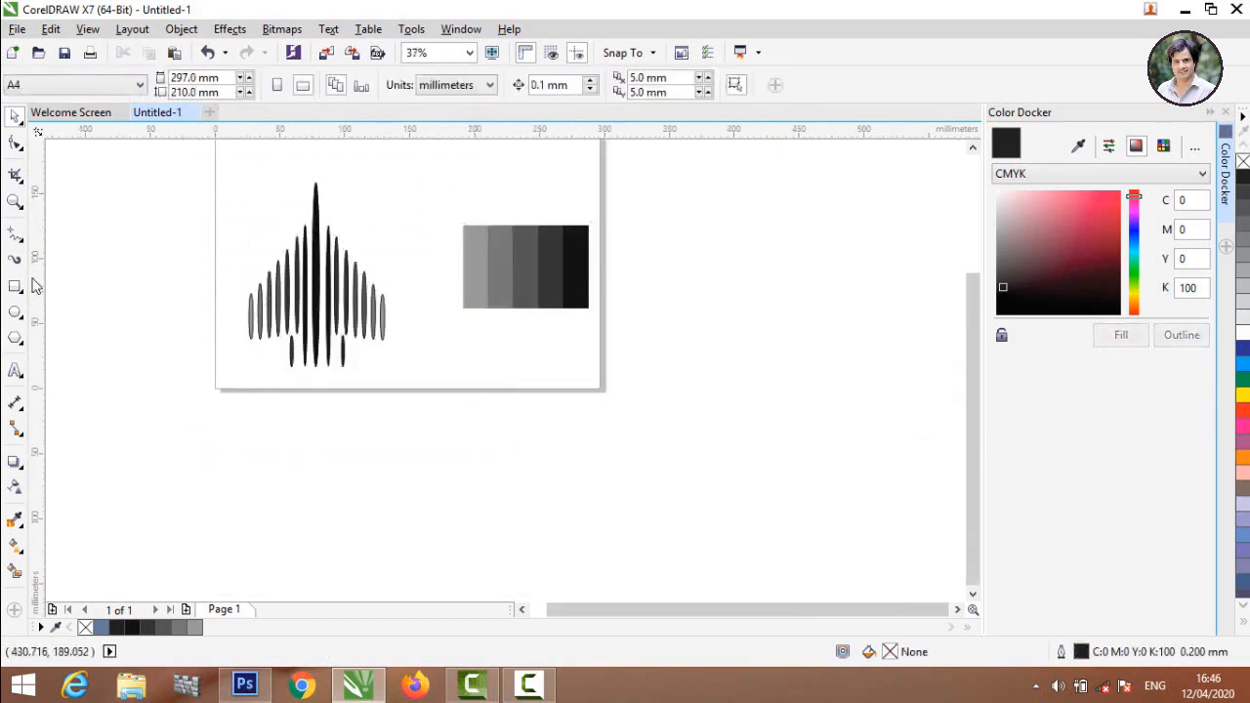
pyautogui.click(252, 334)
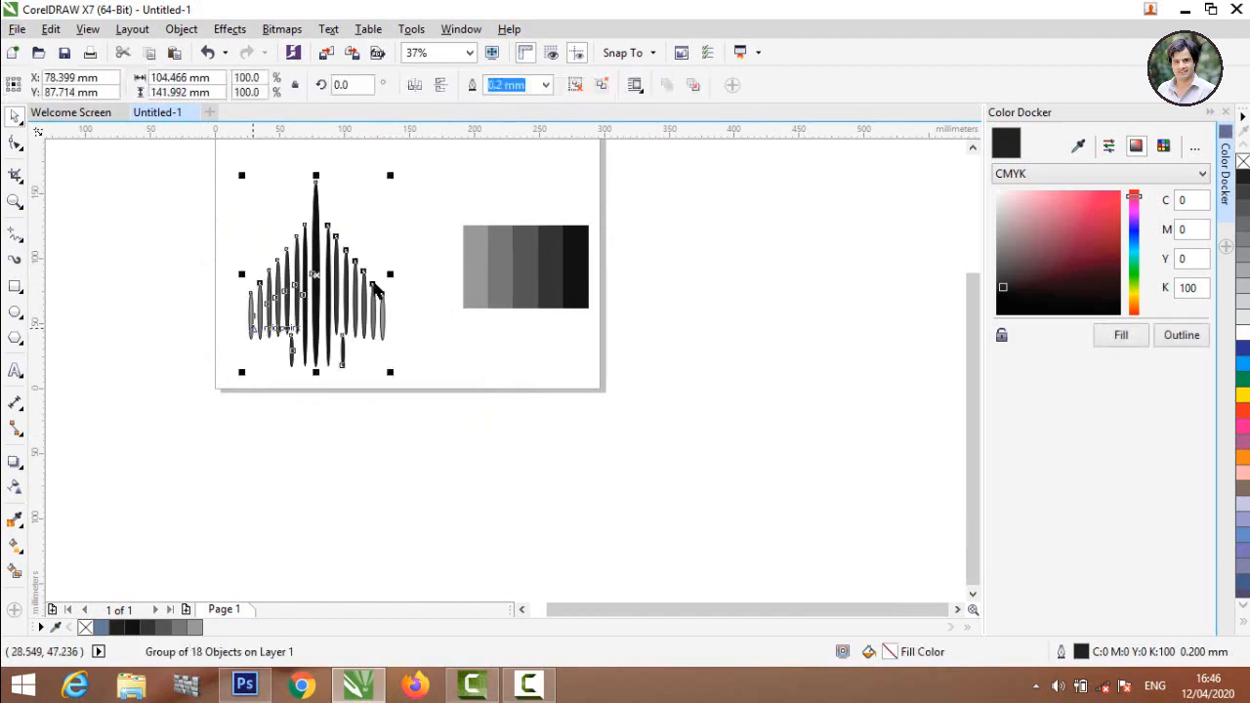
pyautogui.click(575, 85)
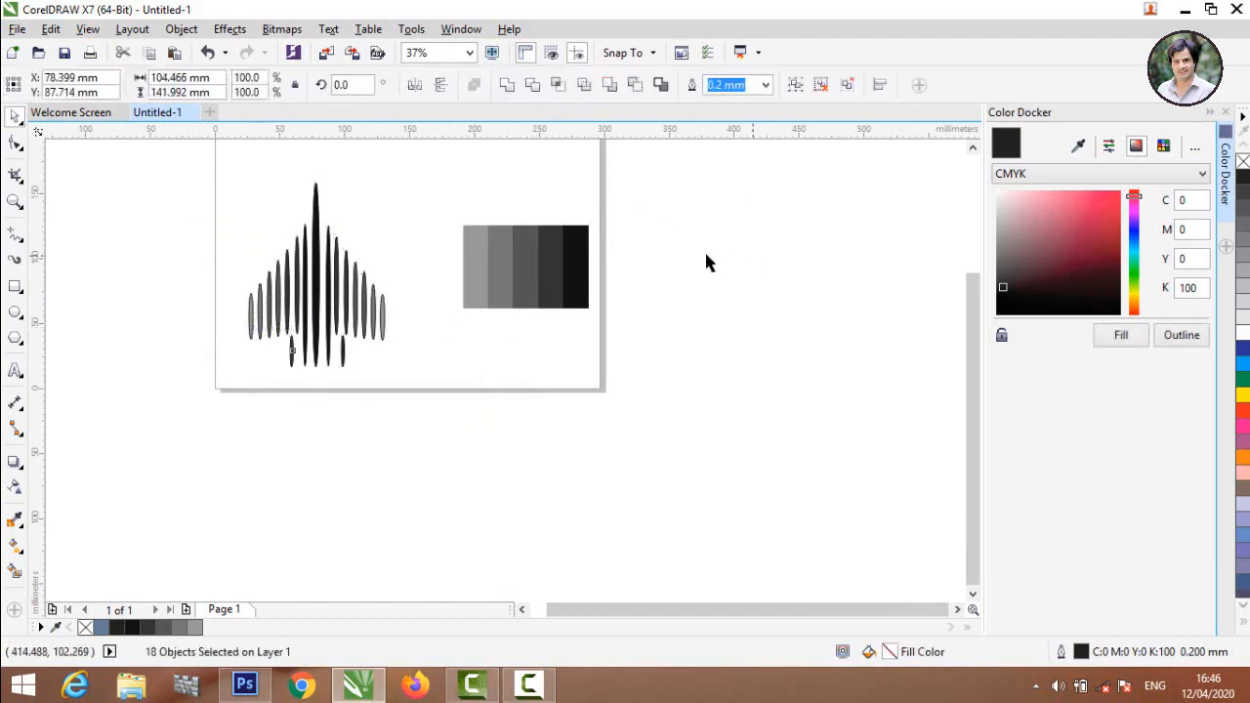
pyautogui.click(705, 253)
# Step: Duplicate the outermost left ellipse further outward and shorten the copy from its upper end to about two-thirds of the height
pyautogui.scroll(1, 238, 258)
pyautogui.click(265, 386)
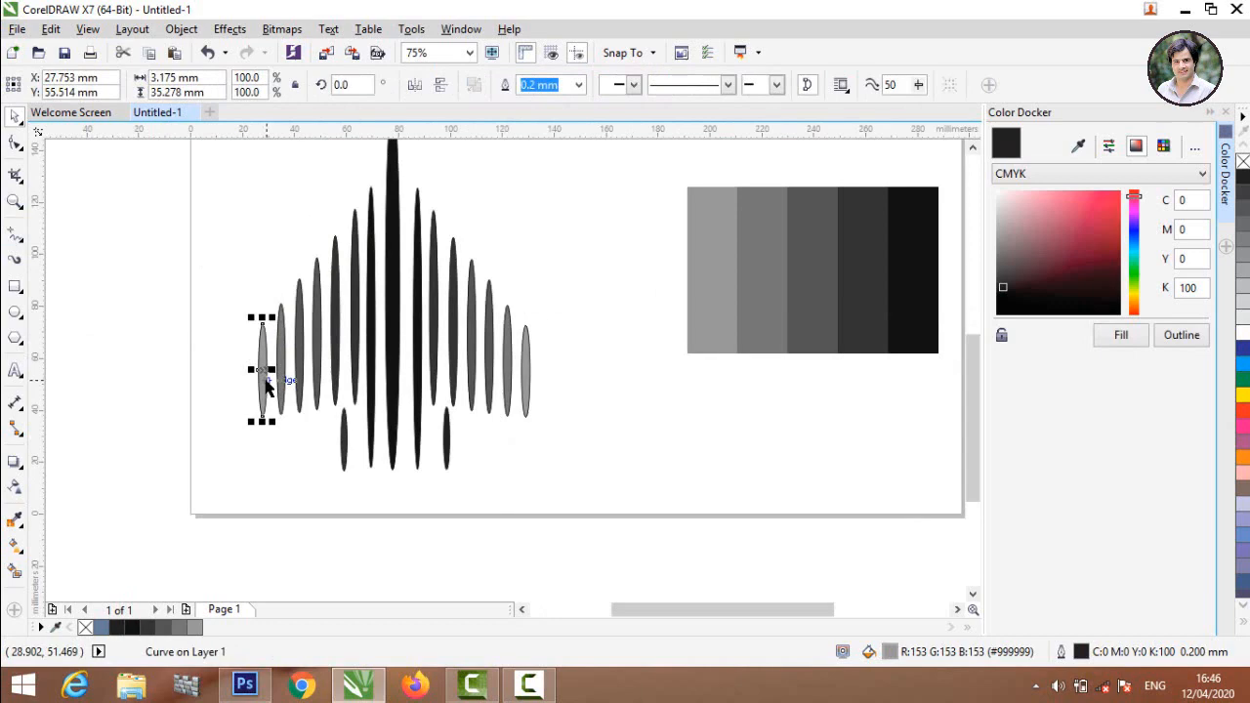
pyautogui.moveTo(265, 383); pyautogui.dragTo(237, 366)
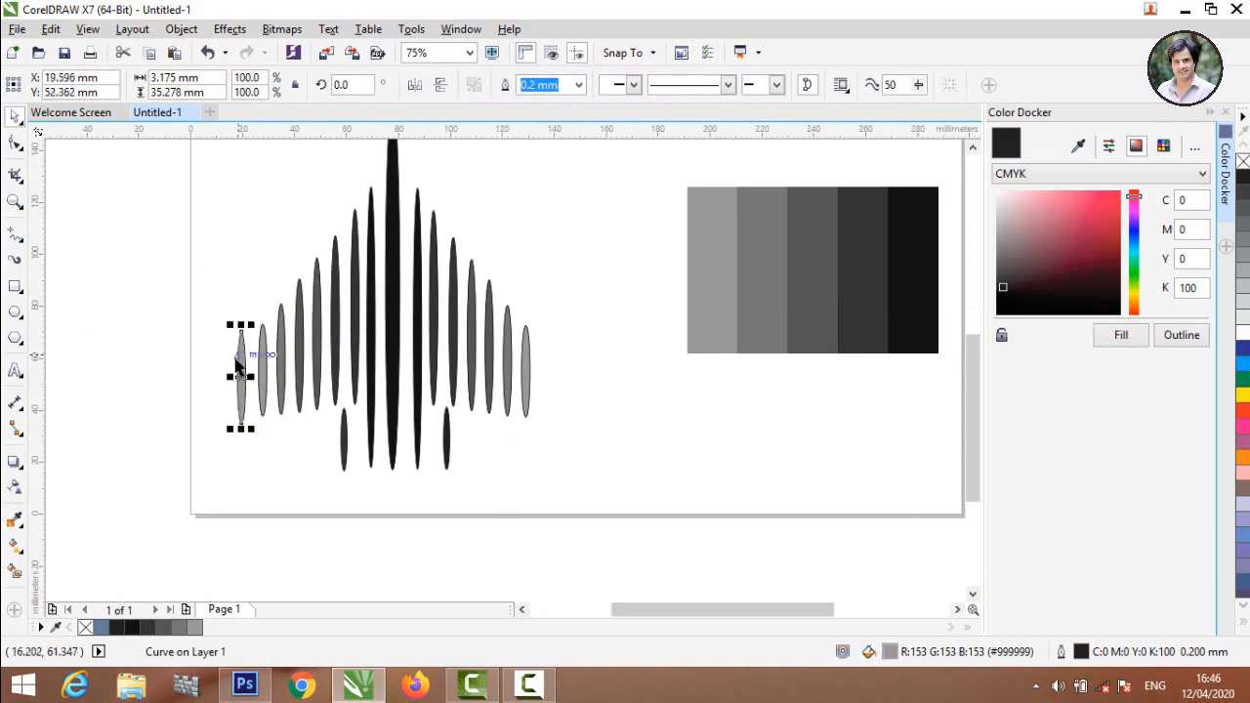
pyautogui.scroll(2, 236, 365)
pyautogui.moveTo(258, 249); pyautogui.dragTo(147, 363)
pyautogui.click(137, 362)
pyautogui.scroll(-2, 136, 361)
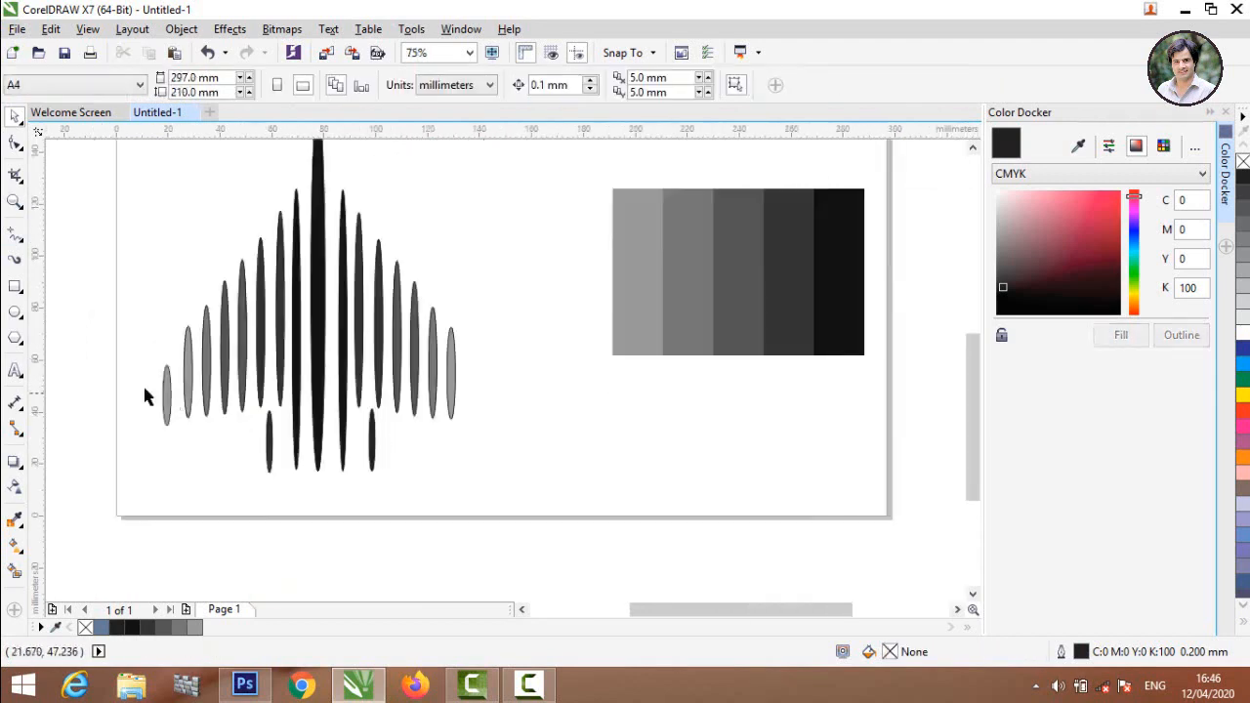
# Step: Adjust the new short left ellipse's vertical position and place a copy of it beyond the outermost right ellipse
pyautogui.scroll(1, 164, 433)
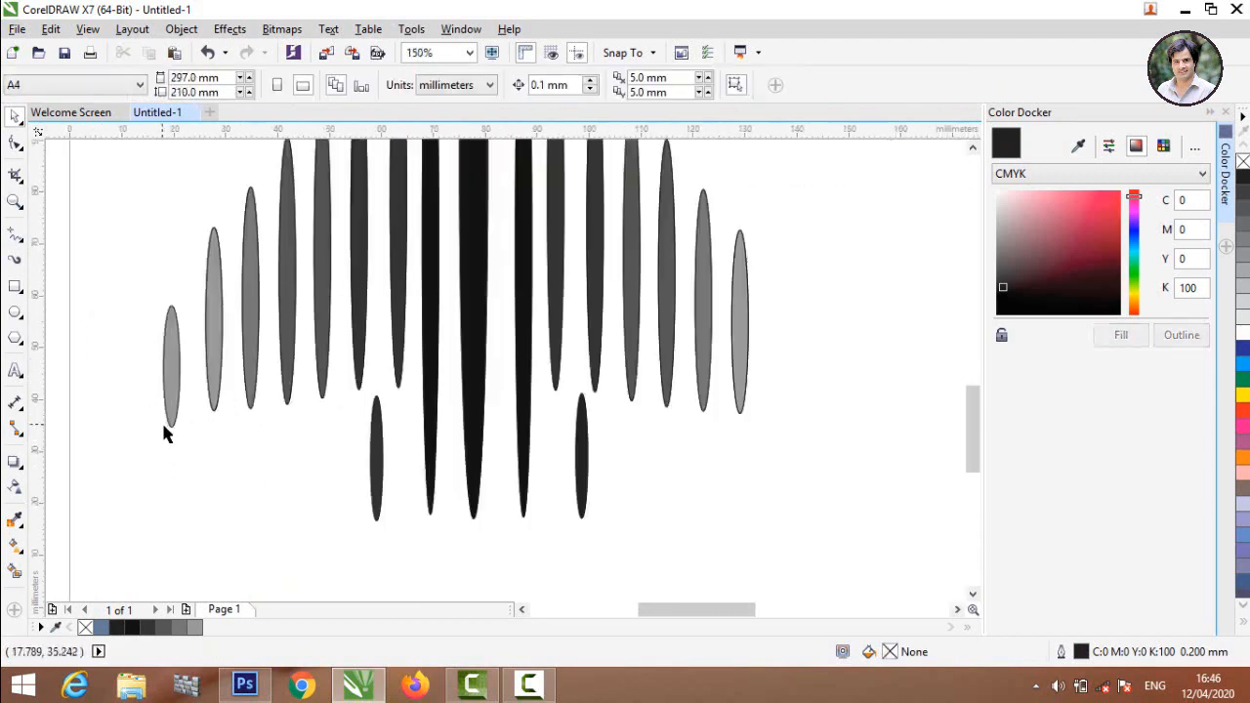
pyautogui.moveTo(170, 388); pyautogui.dragTo(174, 353)
pyautogui.click(130, 302)
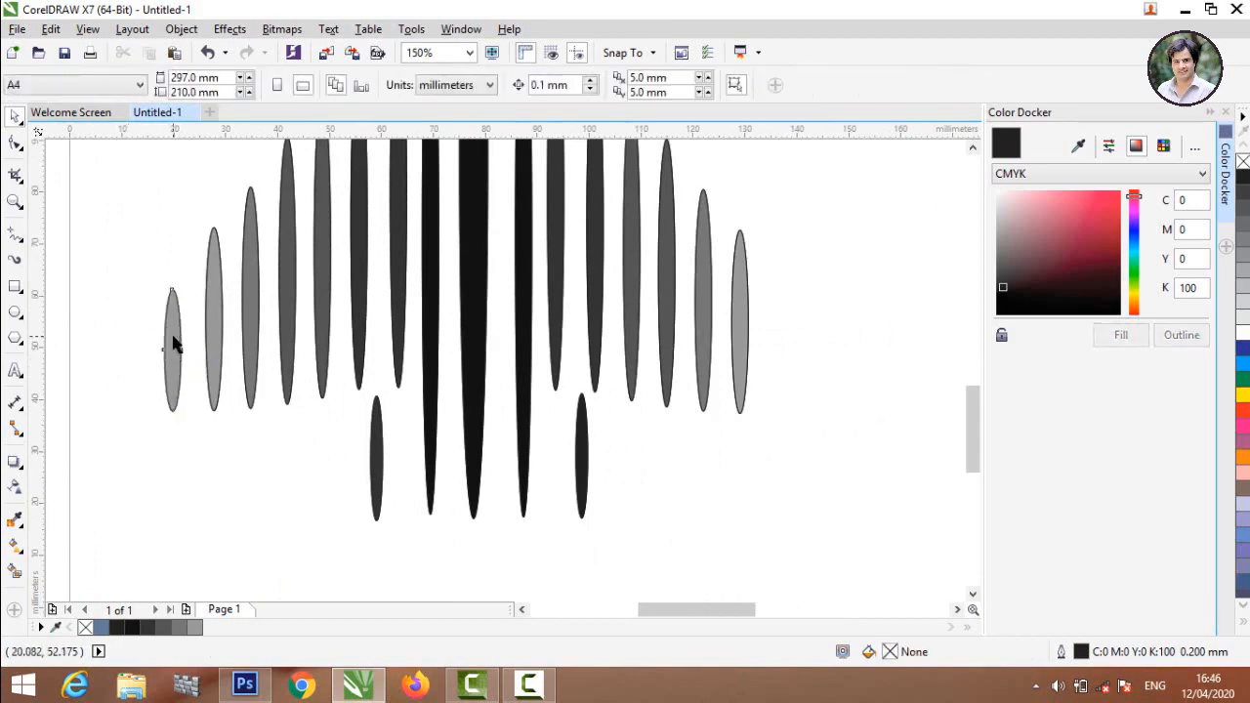
pyautogui.click(174, 342)
pyautogui.moveTo(174, 341); pyautogui.dragTo(778, 340)
pyautogui.moveTo(167, 371); pyautogui.dragTo(163, 384)
pyautogui.click(123, 438)
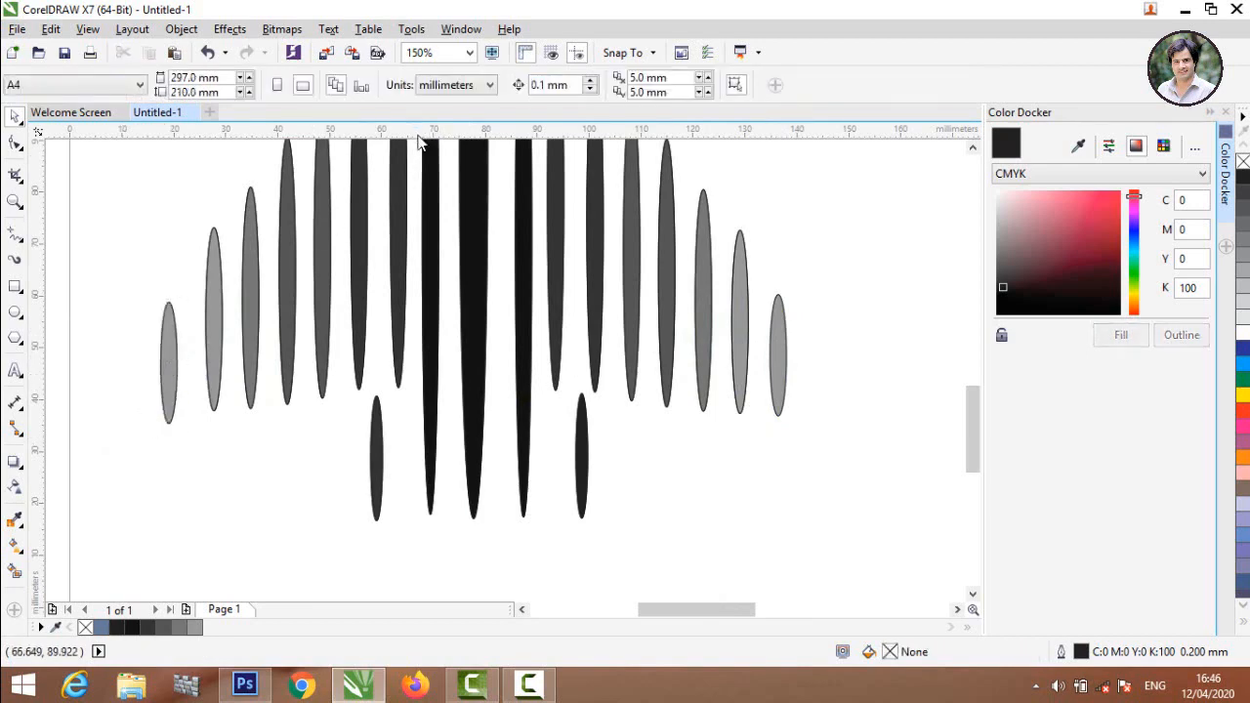
# Step: Add a horizontal guideline at Y 35.411 mm and align the base of the new outermost right ellipse to it
pyautogui.moveTo(419, 130); pyautogui.dragTo(437, 427)
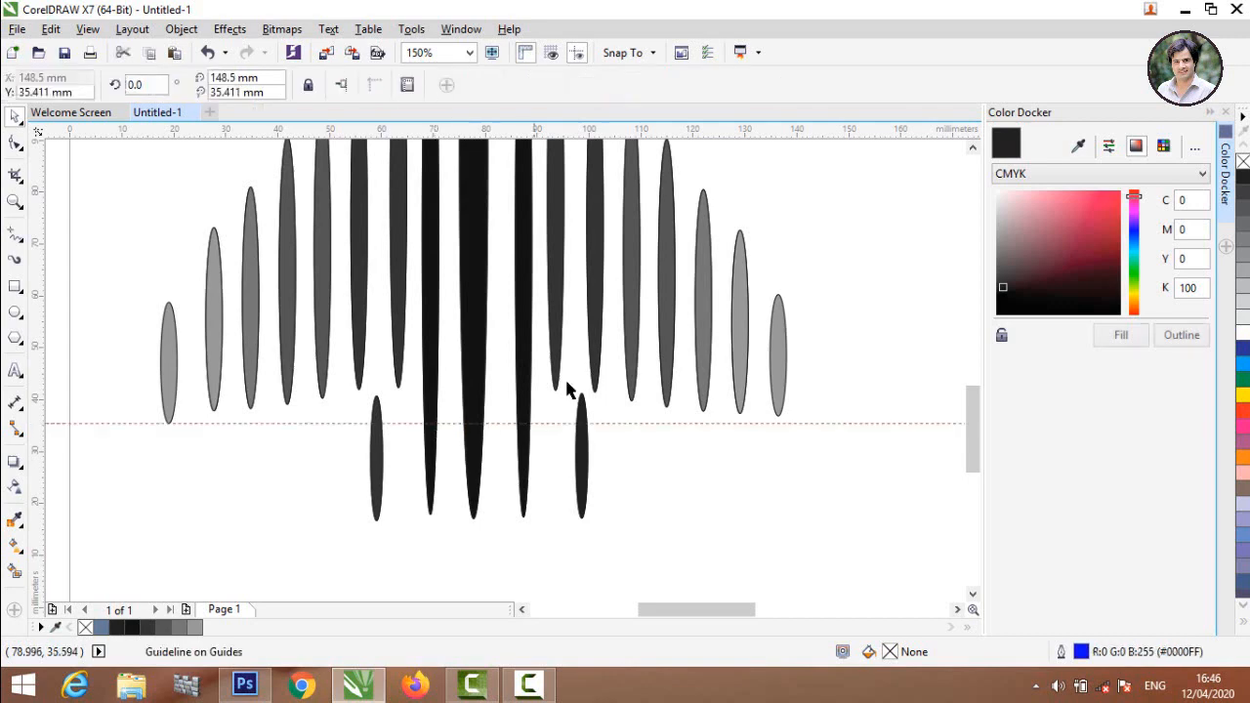
pyautogui.scroll(3, 782, 394)
pyautogui.moveTo(767, 439); pyautogui.dragTo(759, 469)
pyautogui.click(616, 574)
pyautogui.scroll(-4, 615, 519)
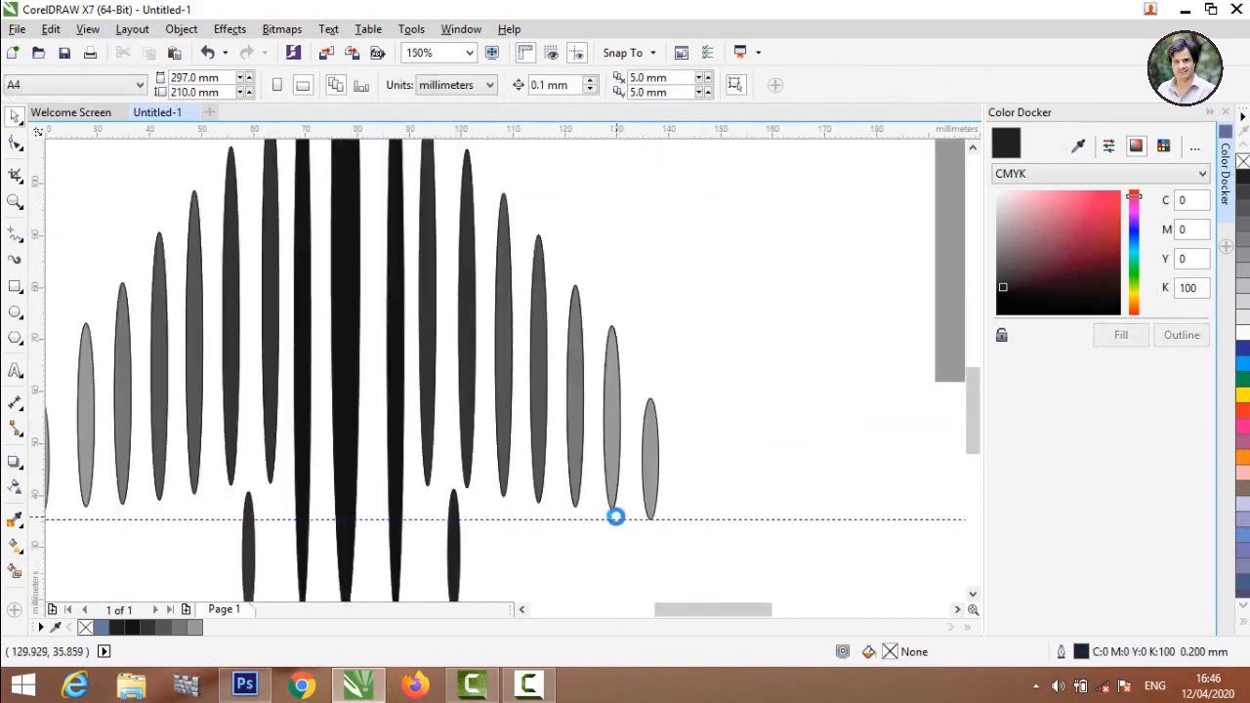
# Step: Delete the horizontal guideline under the outermost ellipses
pyautogui.click(675, 516)
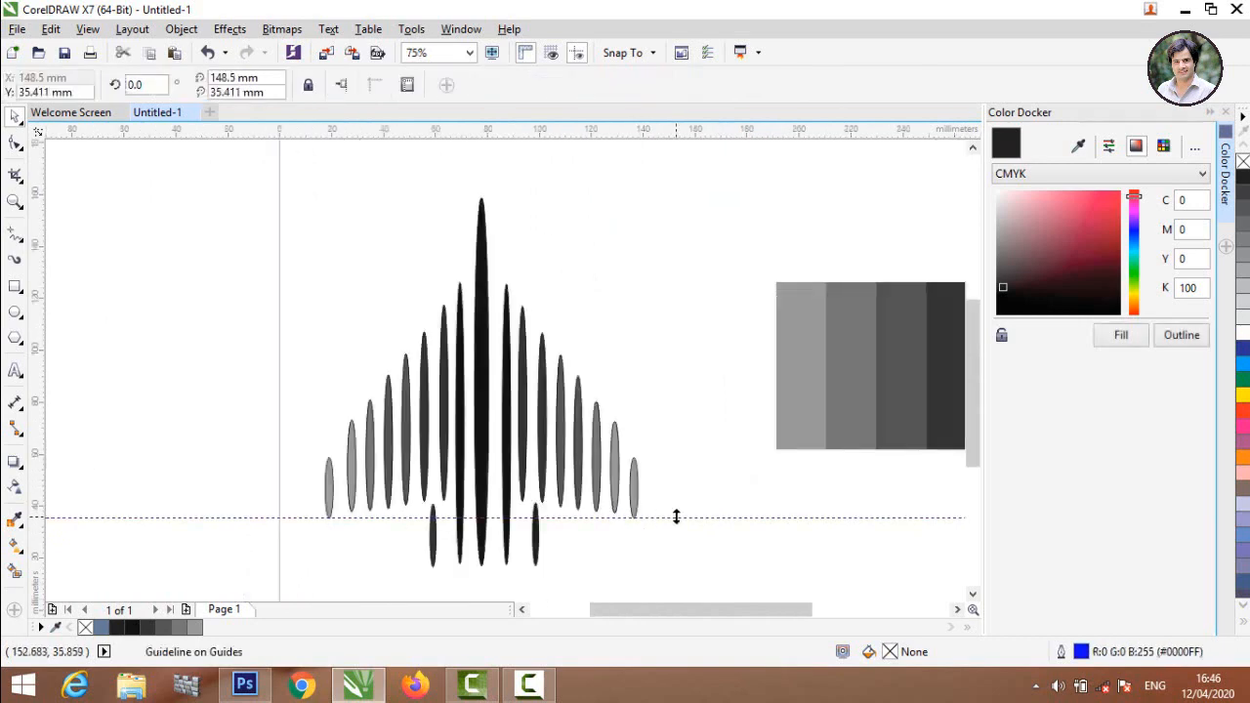
pyautogui.press('Delete')
pyautogui.scroll(-1, 675, 517)
pyautogui.scroll(1, 674, 524)
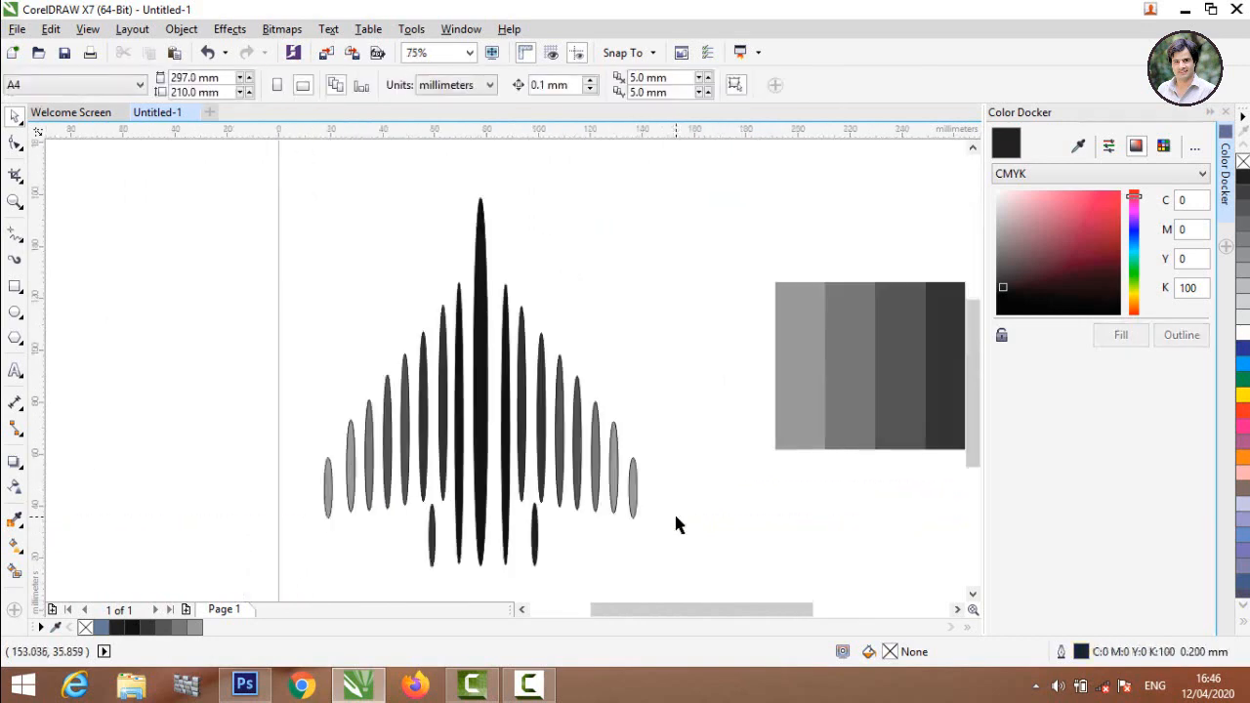
# Step: Select all the ellipses of the symmetrical design and group them into one object
pyautogui.scroll(-2, 669, 500)
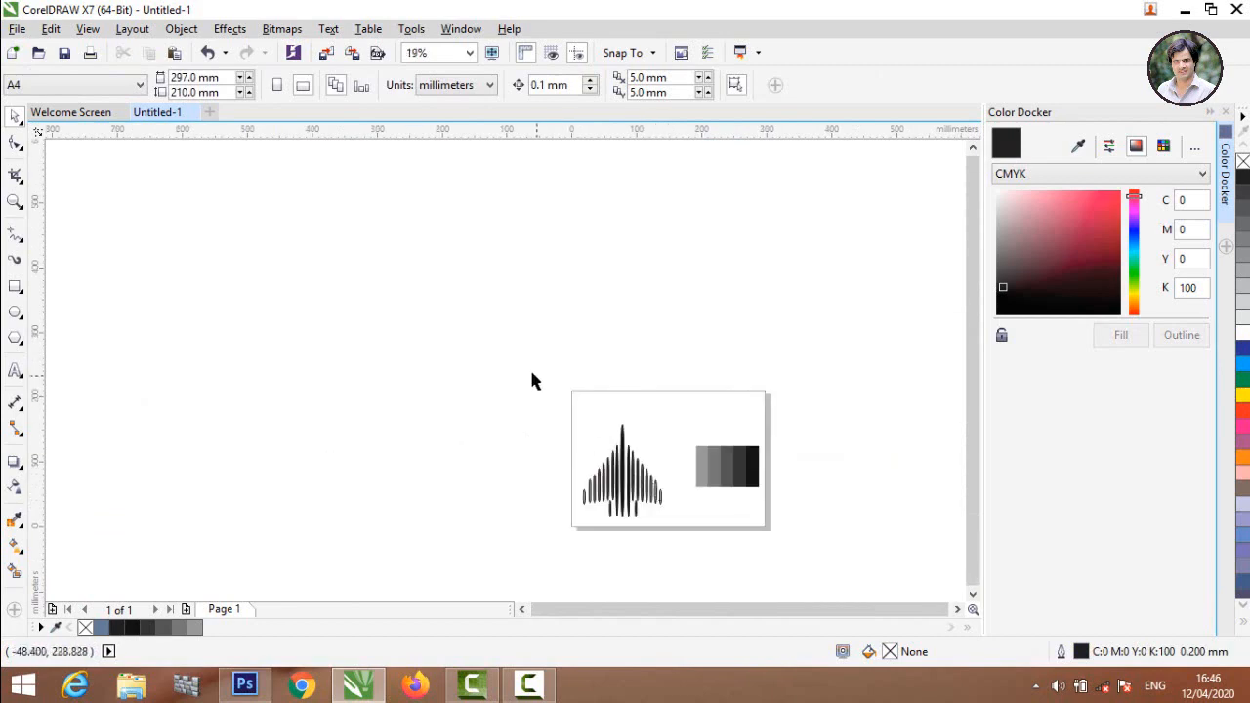
pyautogui.moveTo(516, 389)
pyautogui.mouseDown()
pyautogui.moveTo(686, 613)
pyautogui.moveTo(664, 535)
pyautogui.mouseUp()
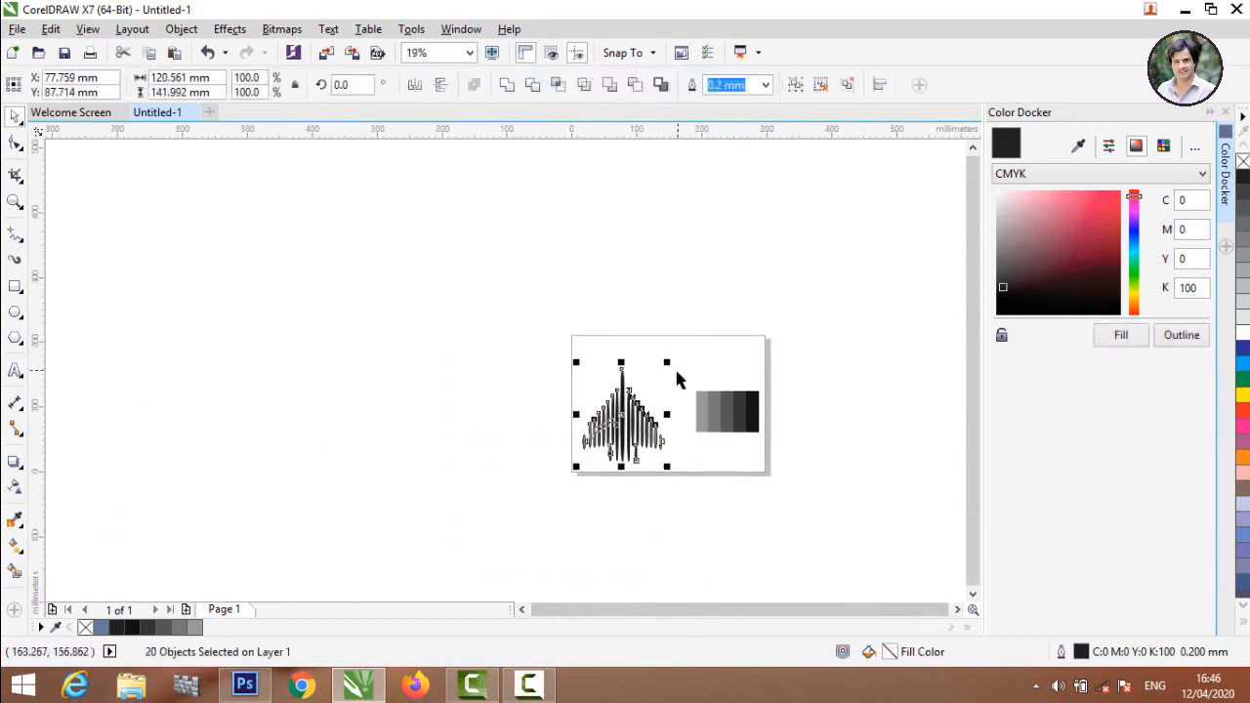
pyautogui.scroll(1, 689, 446)
pyautogui.scroll(1, 642, 430)
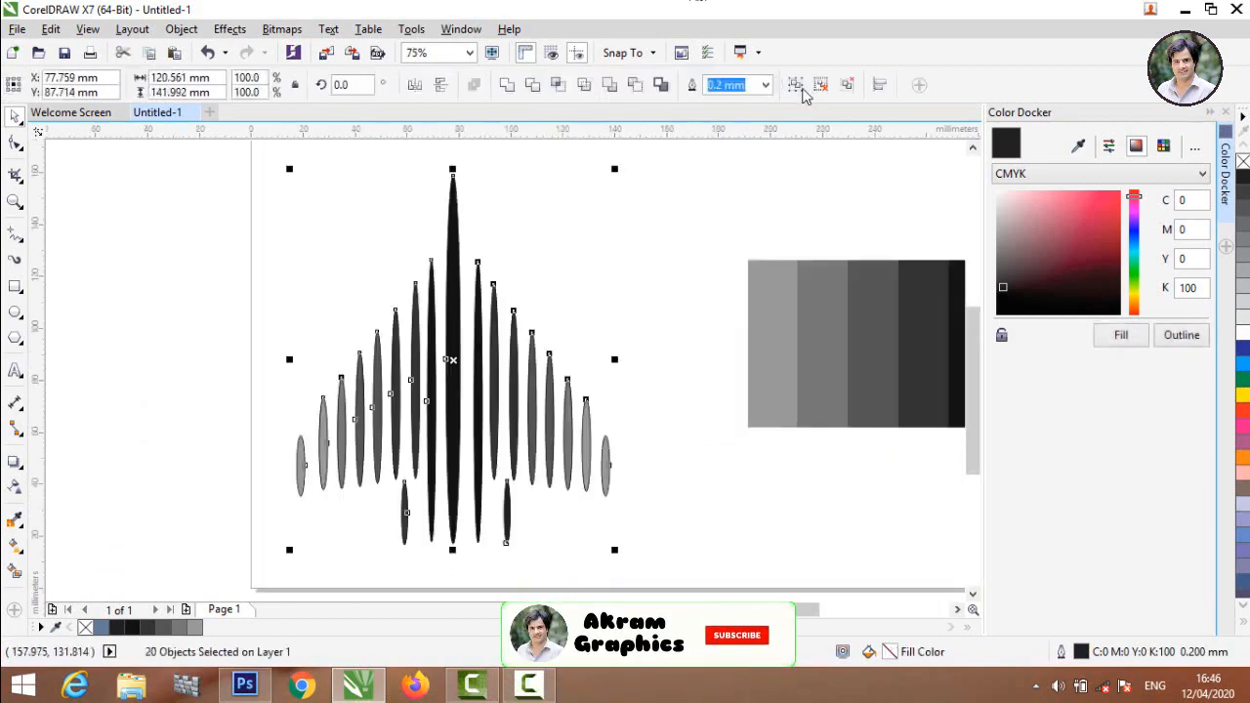
pyautogui.click(796, 86)
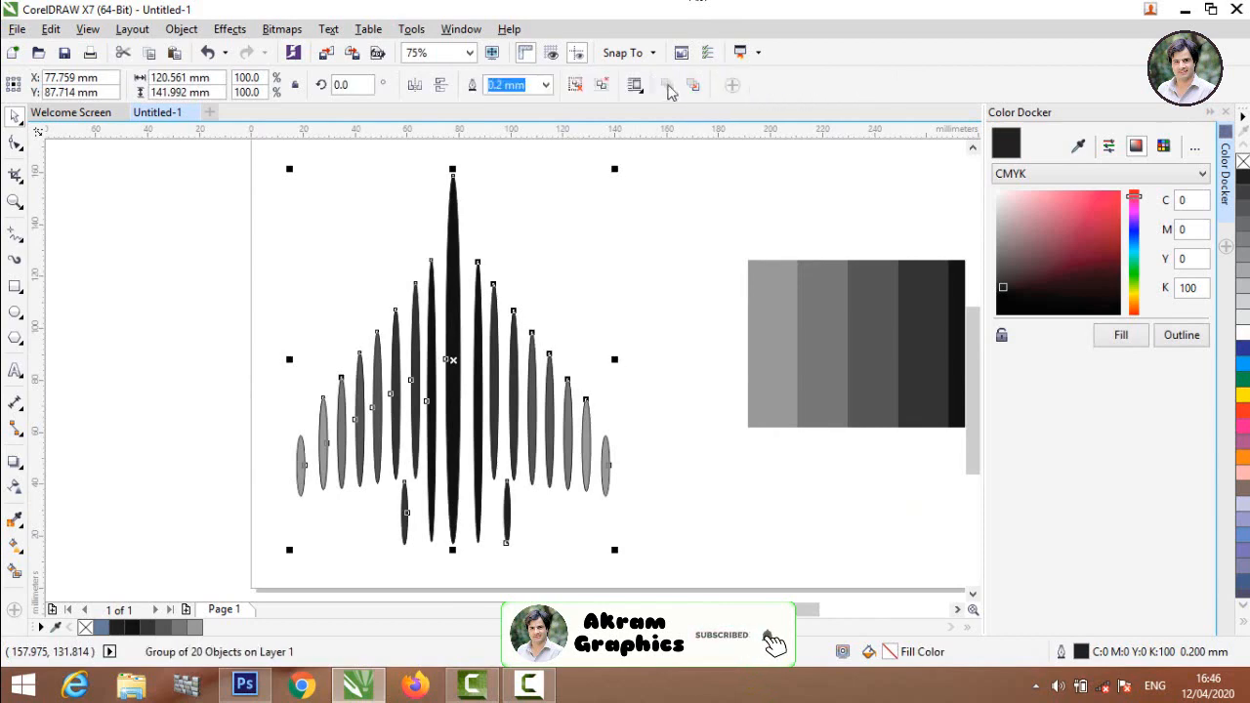
# Step: Set the ellipse group's outline width to None
pyautogui.click(545, 85)
pyautogui.click(520, 104)
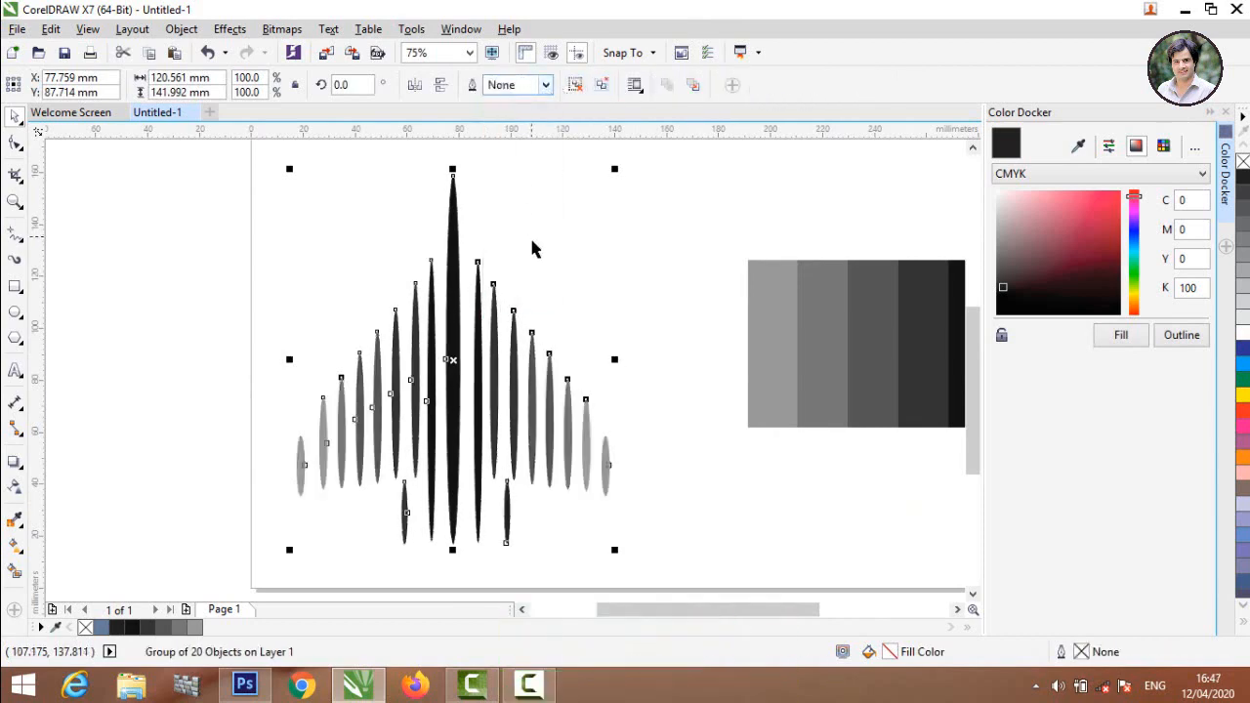
pyautogui.click(534, 248)
pyautogui.click(455, 399)
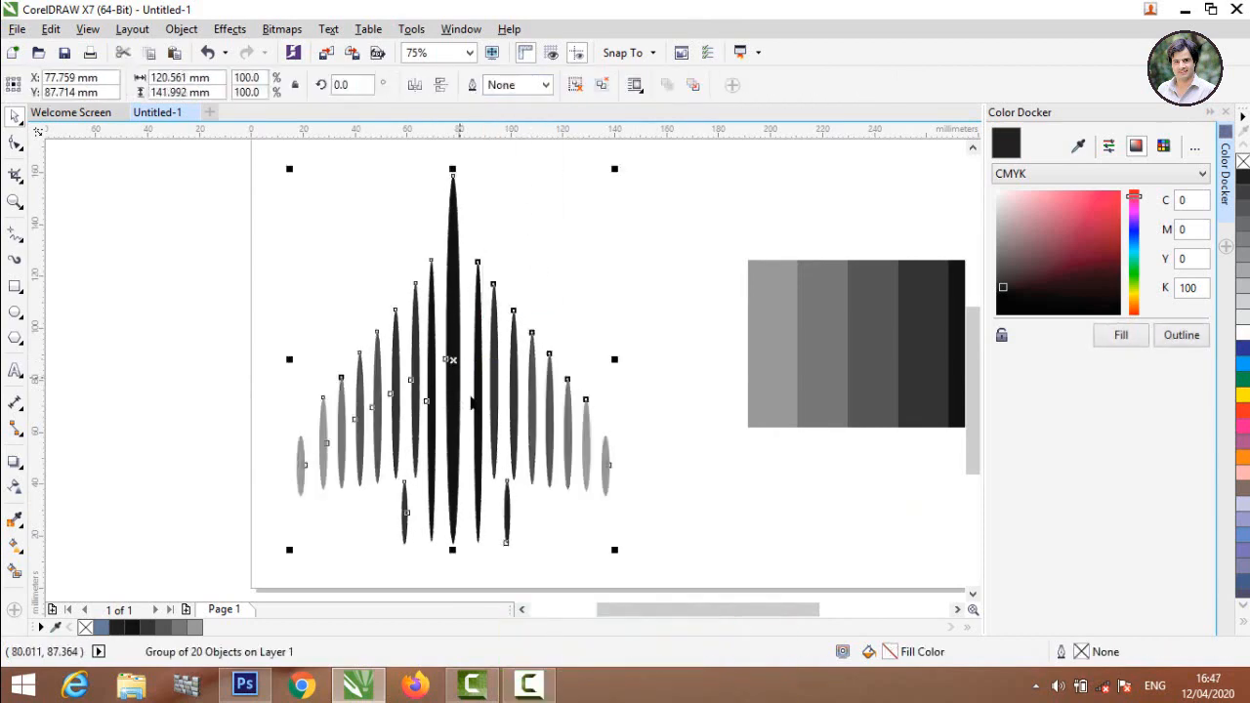
# Step: Move the ellipse group up and outward so it straddles the page's left edge
pyautogui.scroll(-2, 441, 362)
pyautogui.click(502, 493)
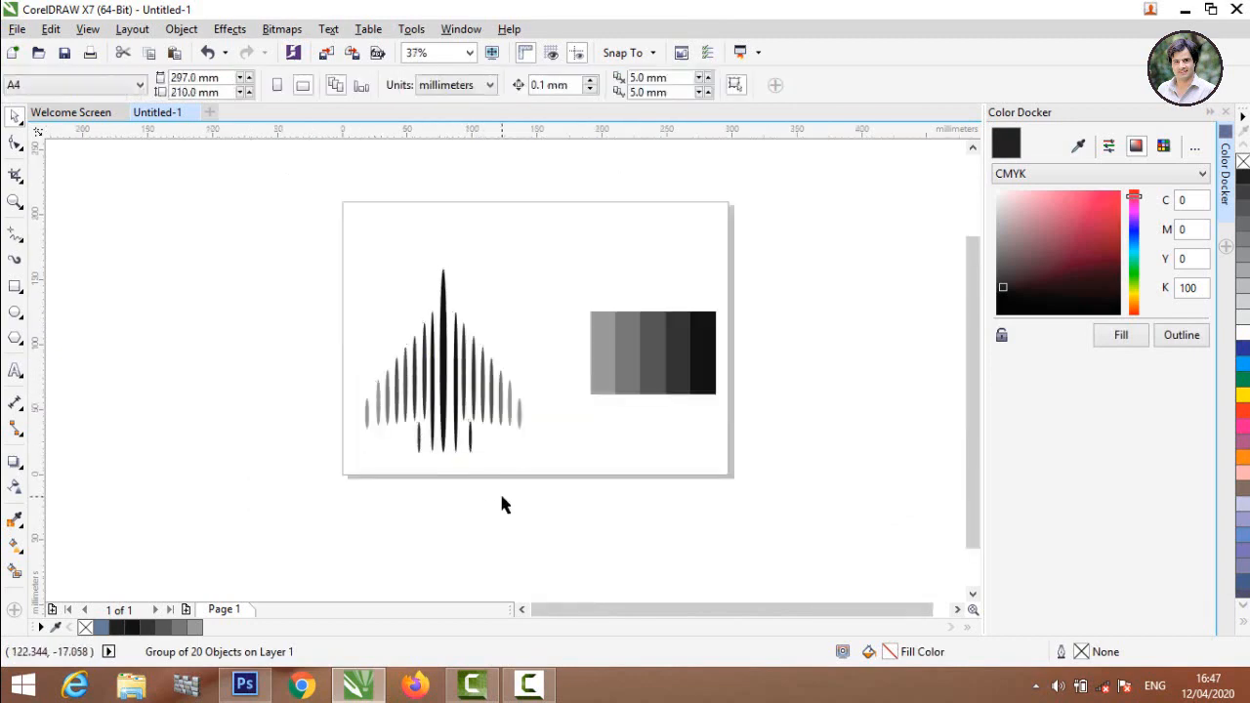
pyautogui.moveTo(440, 402); pyautogui.dragTo(325, 349)
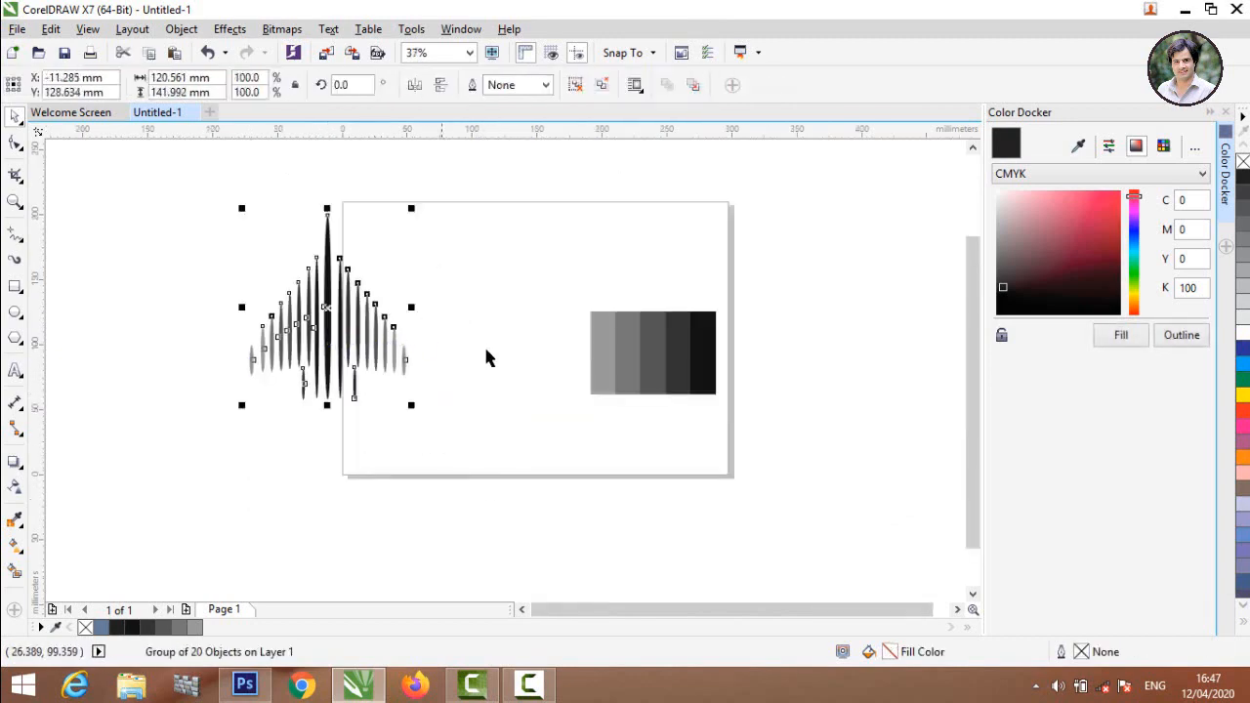
pyautogui.click(283, 454)
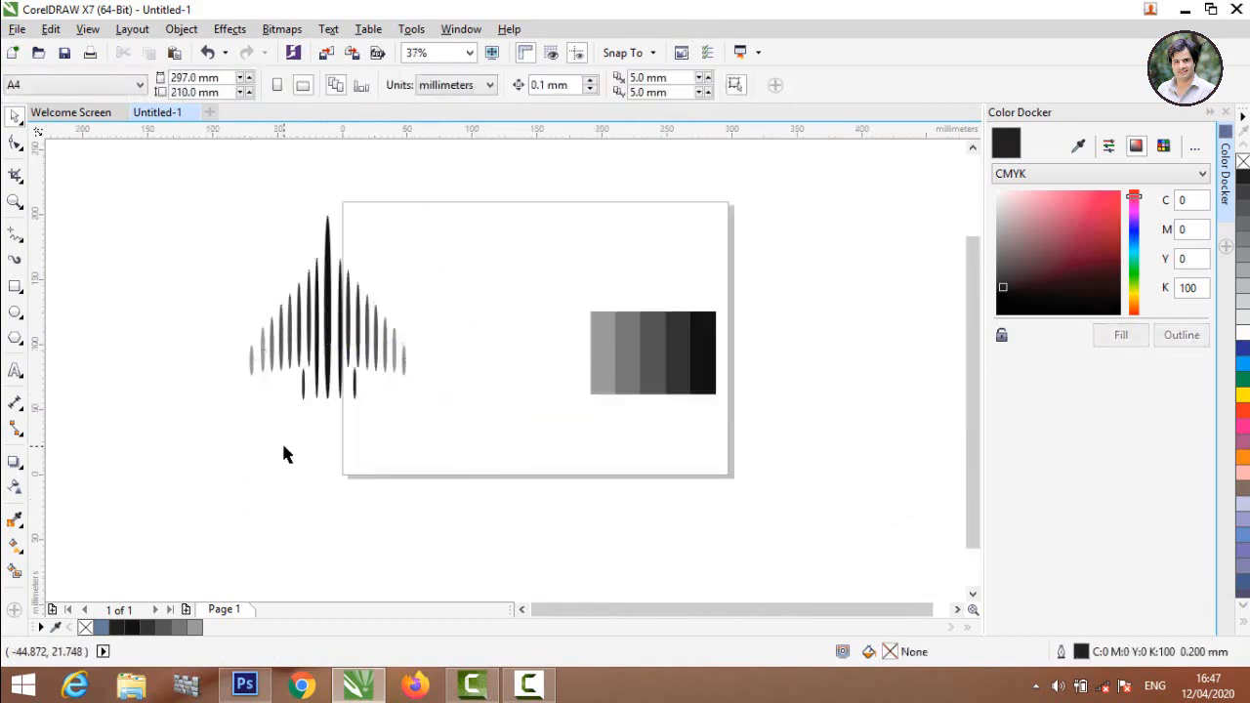
# Step: Draw a circle about 207 mm in diameter left of the page with a concentric inner circle about 186 mm in diameter
pyautogui.click(14, 315)
pyautogui.moveTo(67, 218)
pyautogui.mouseDown()
pyautogui.moveTo(185, 335)
pyautogui.moveTo(293, 473)
pyautogui.moveTo(329, 477)
pyautogui.mouseUp()
pyautogui.press('space')
pyautogui.click(343, 517)
# Step: Move the ellipse group horizontally onto the page, away from the two concentric circles
pyautogui.moveTo(344, 332); pyautogui.dragTo(426, 330)
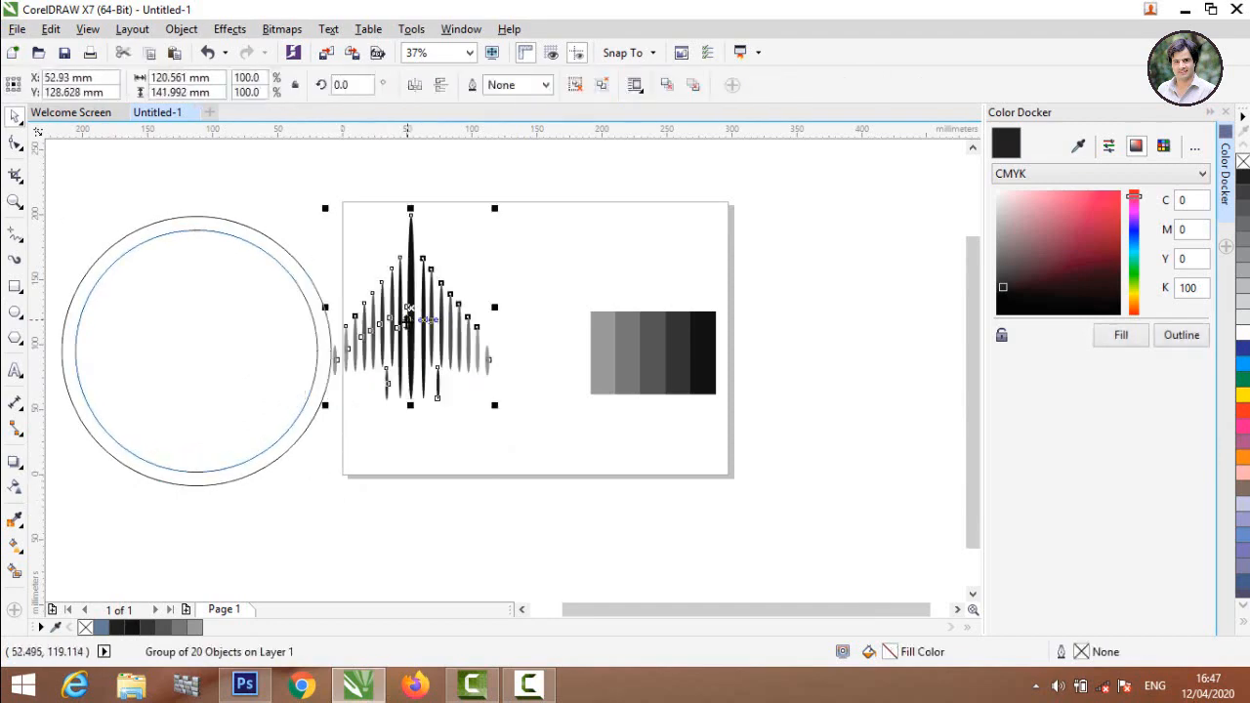
pyautogui.click(398, 463)
pyautogui.scroll(-2, 242, 278)
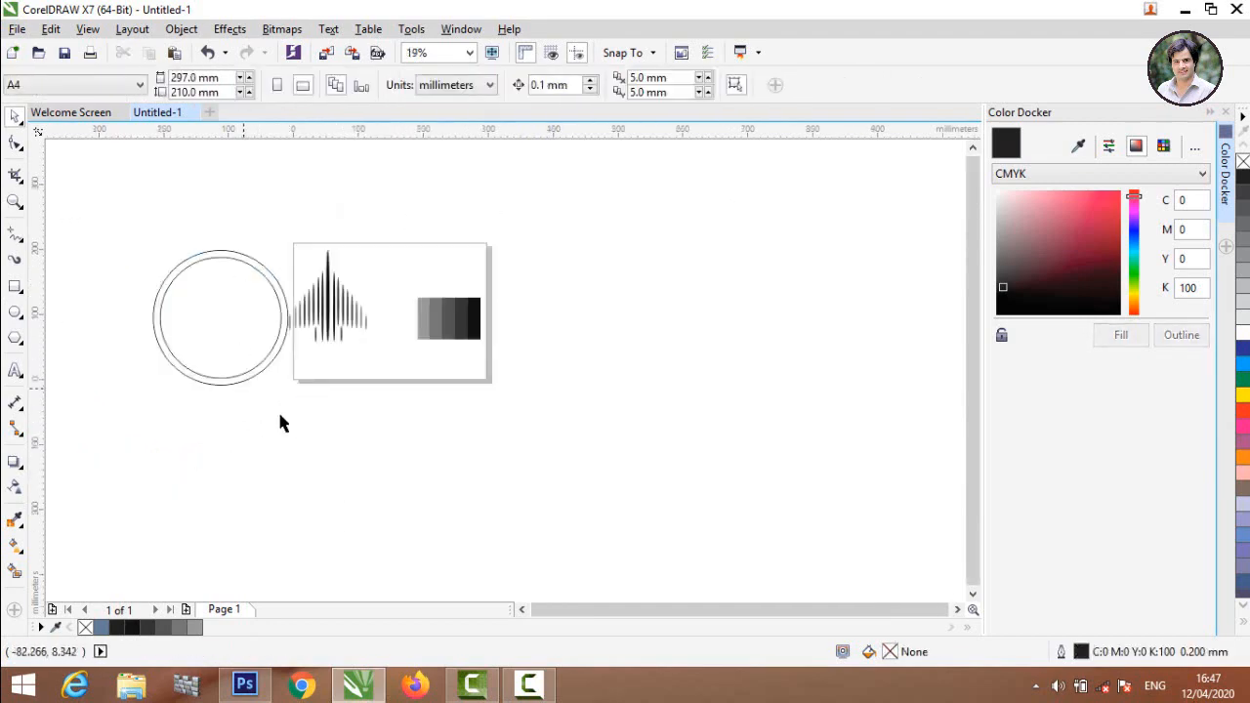
pyautogui.click(238, 313)
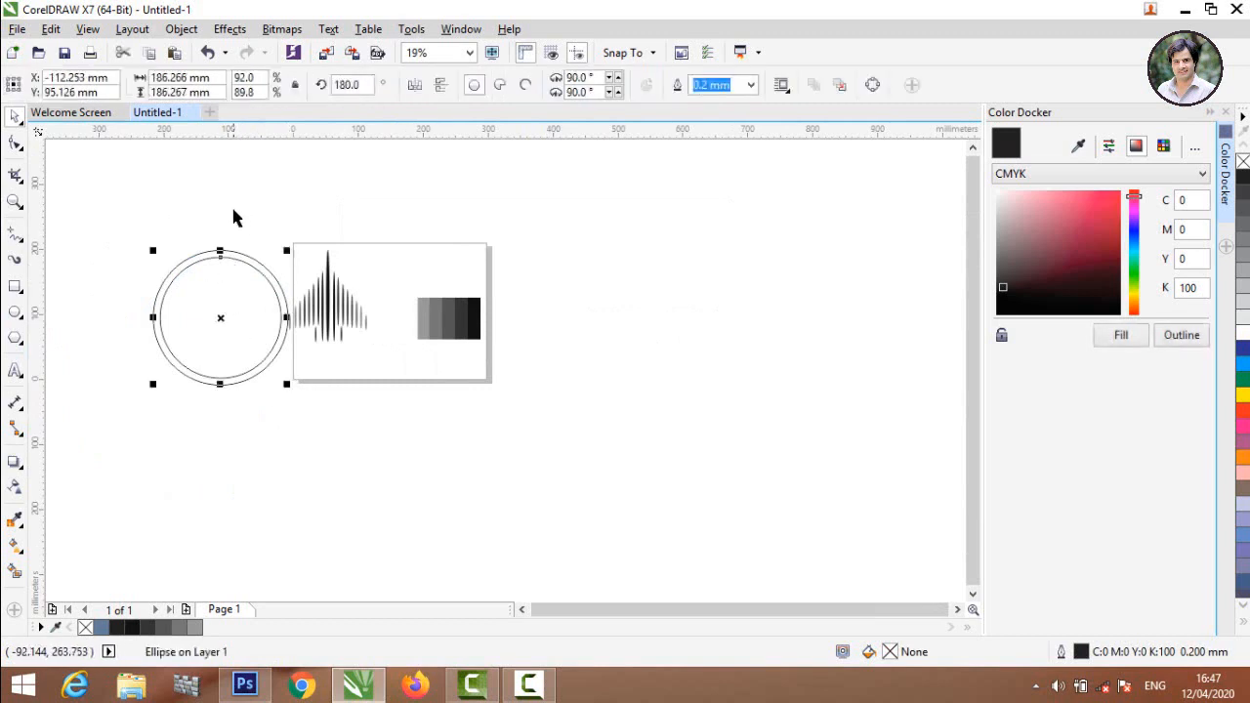
pyautogui.scroll(2, 232, 205)
pyautogui.click(94, 328)
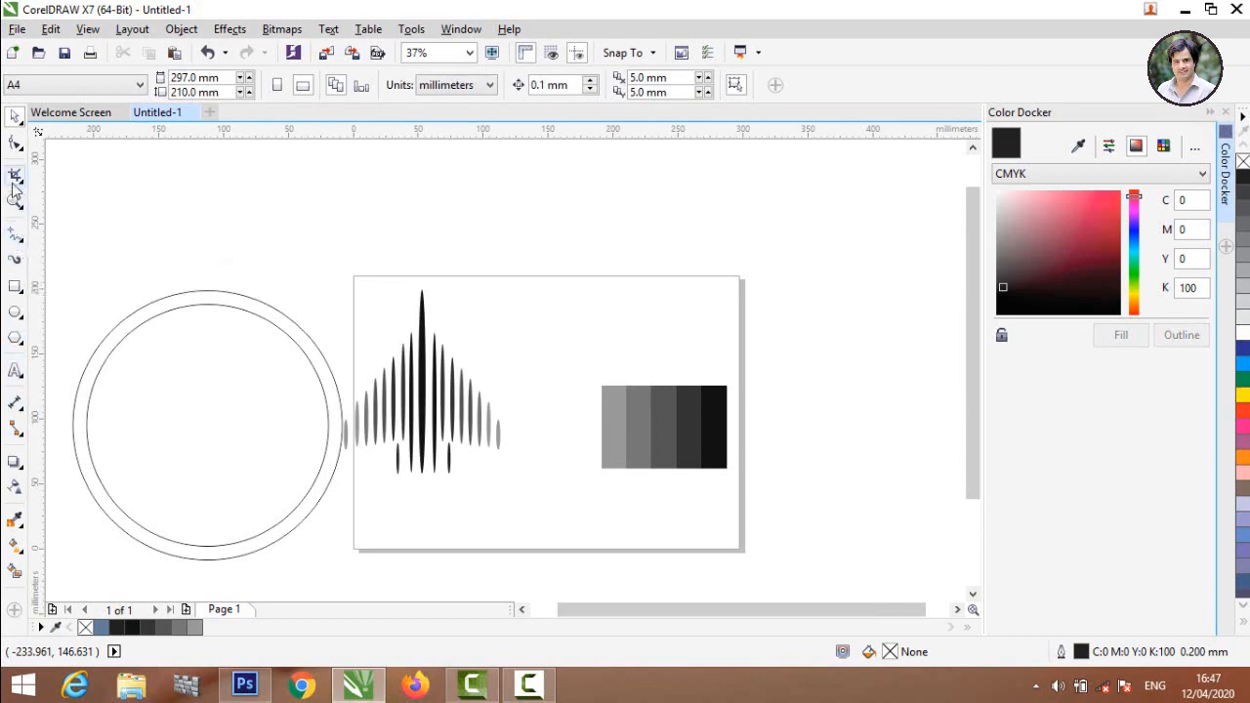
# Step: Draw two parallel diagonal lines with the Pen tool across both circles' upper-right edge, the first about 55 mm wide and 50 mm high
pyautogui.rightClick(17, 242)
pyautogui.click(16, 238)
pyautogui.click(15, 234)
pyautogui.click(19, 241)
pyautogui.click(64, 294)
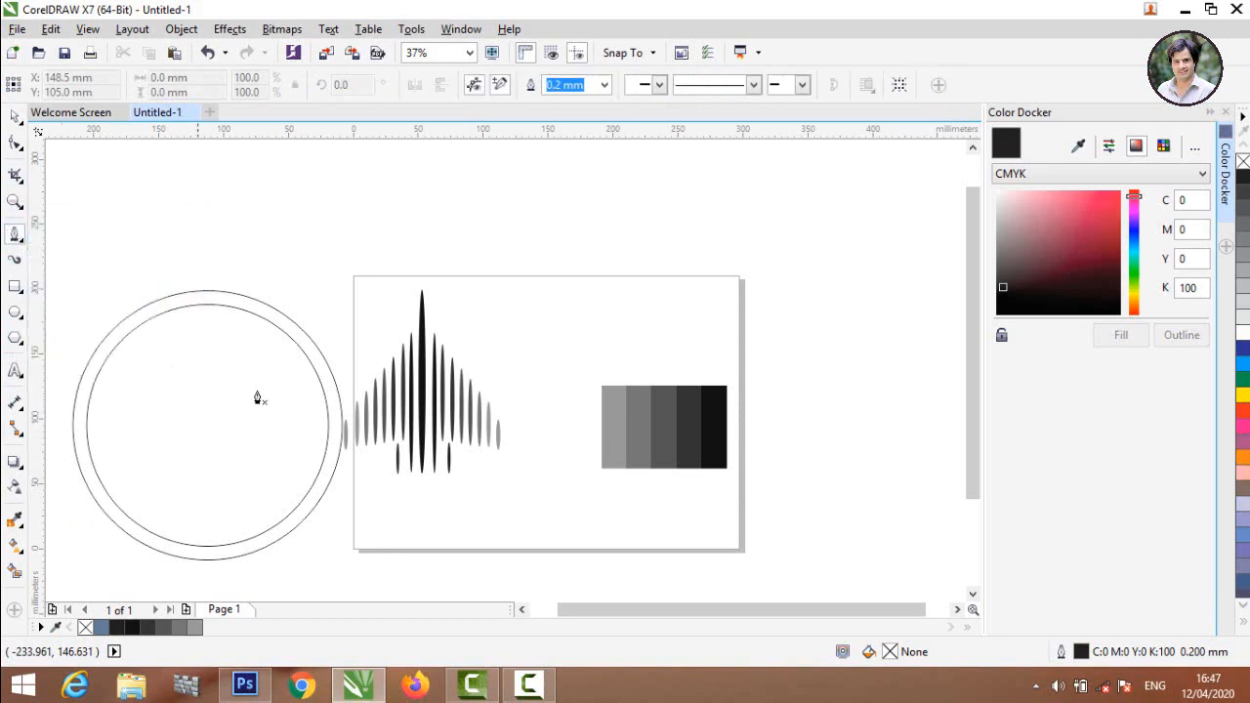
pyautogui.click(266, 360)
pyautogui.doubleClick(338, 298)
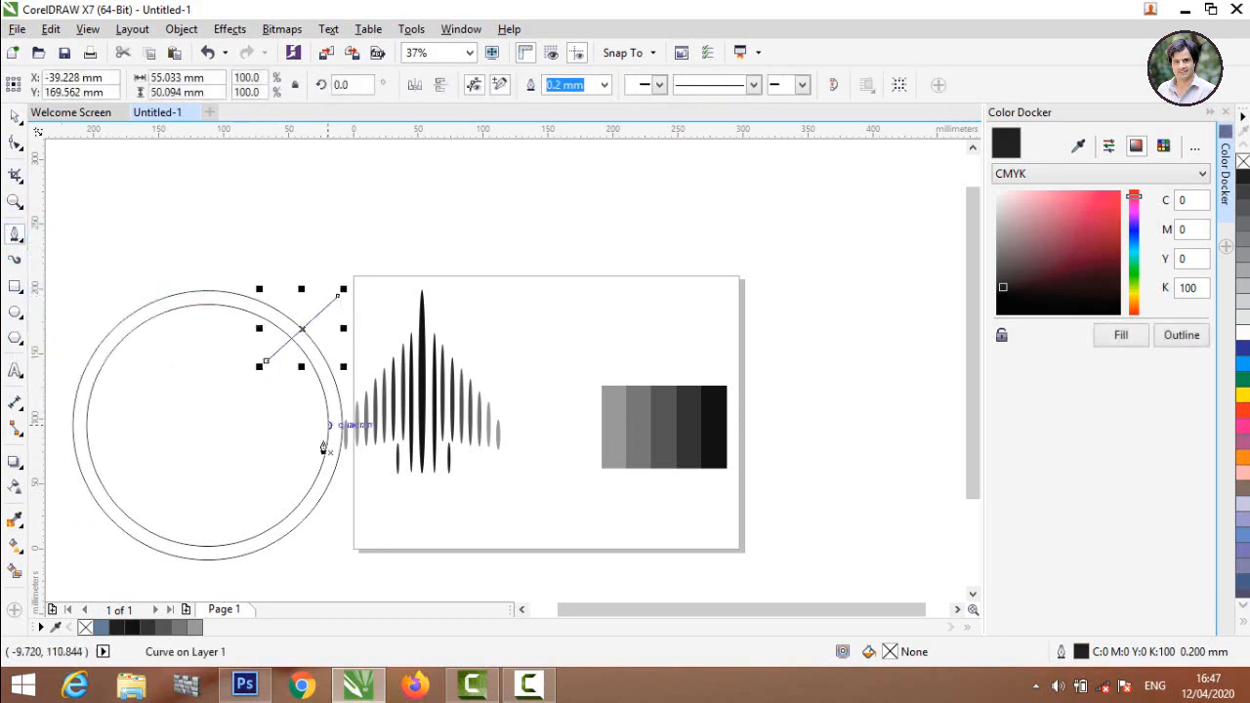
pyautogui.click(305, 414)
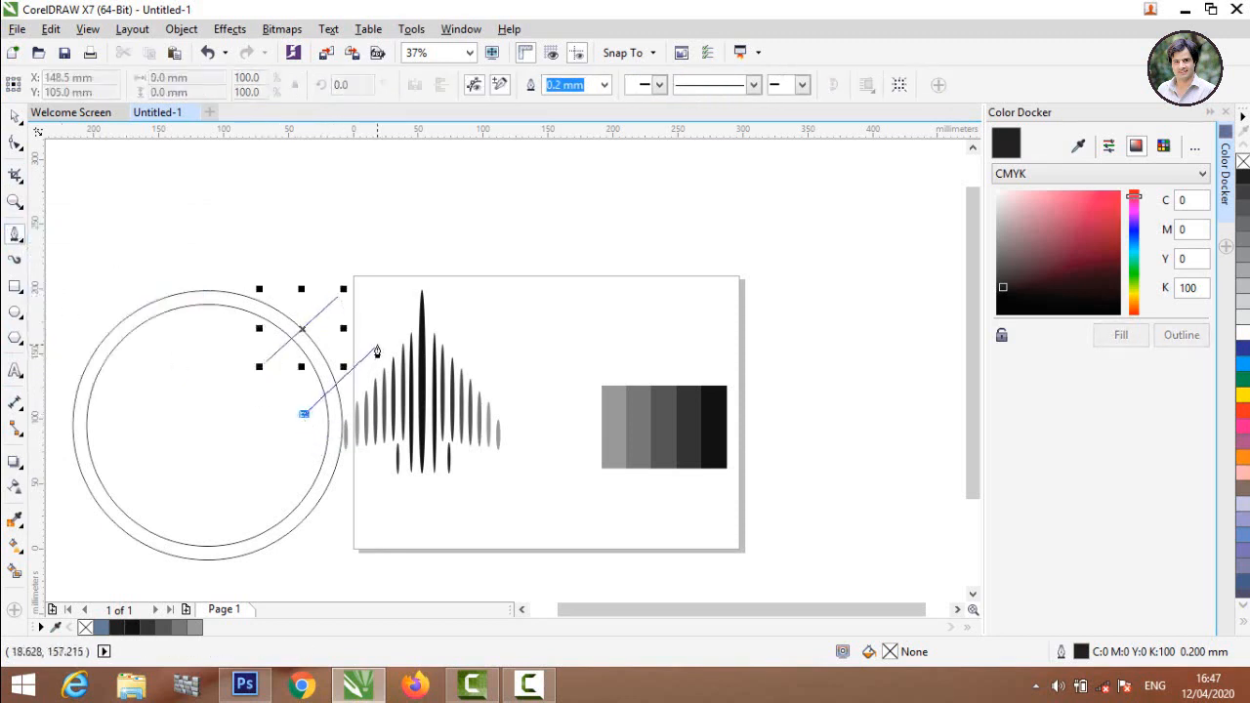
pyautogui.doubleClick(378, 344)
pyautogui.click(16, 115)
pyautogui.click(85, 407)
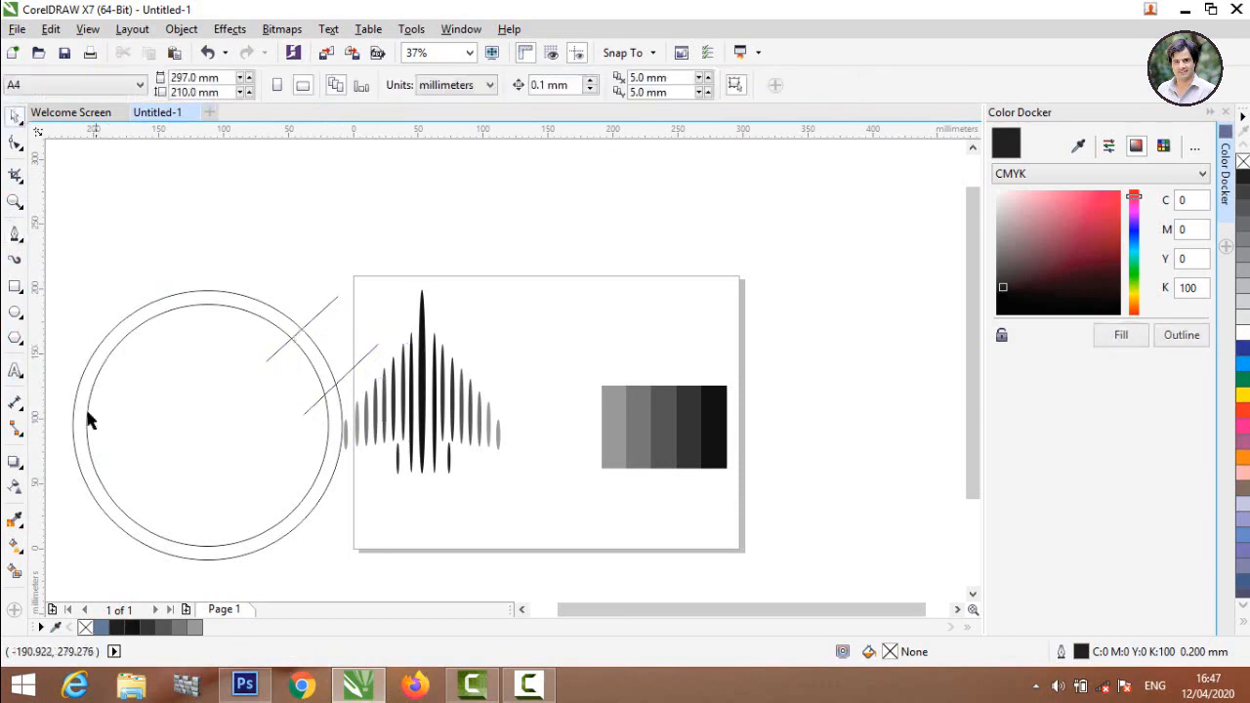
# Step: Use Smart Fill to create a filled ring between the circles, leaving the section between the two diagonal lines open
pyautogui.click(15, 548)
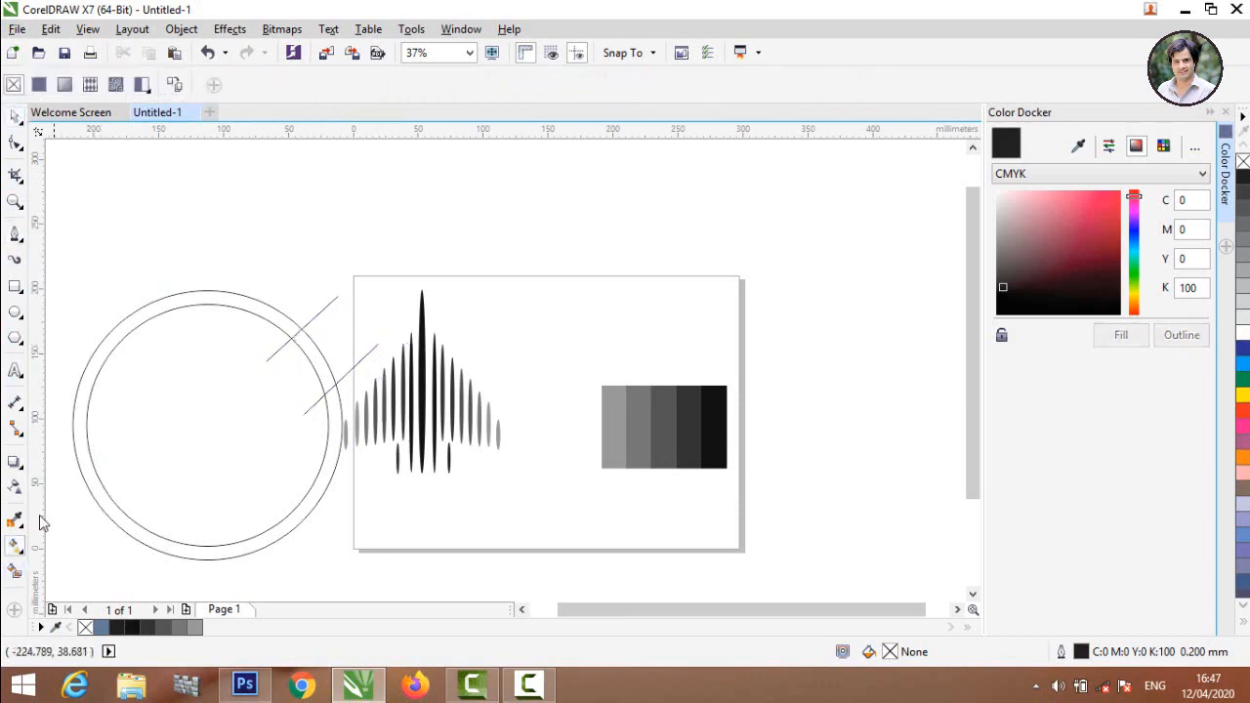
pyautogui.click(15, 571)
pyautogui.click(105, 495)
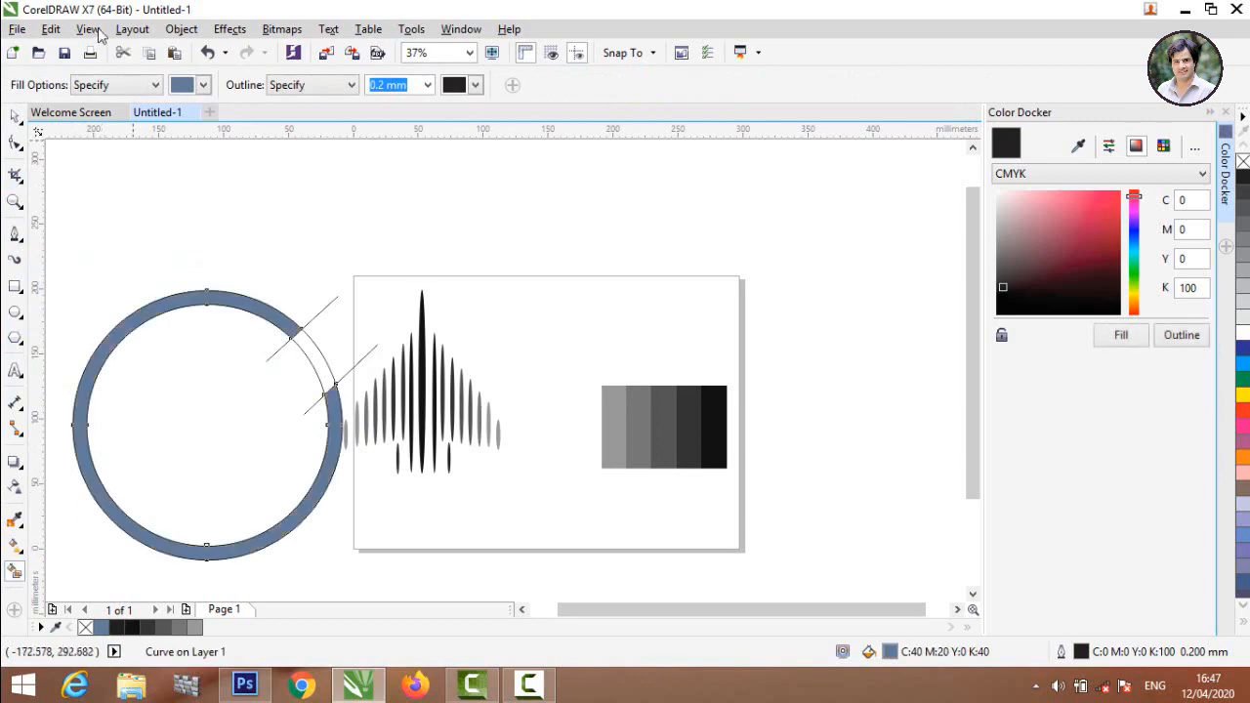
pyautogui.click(16, 115)
pyautogui.click(99, 195)
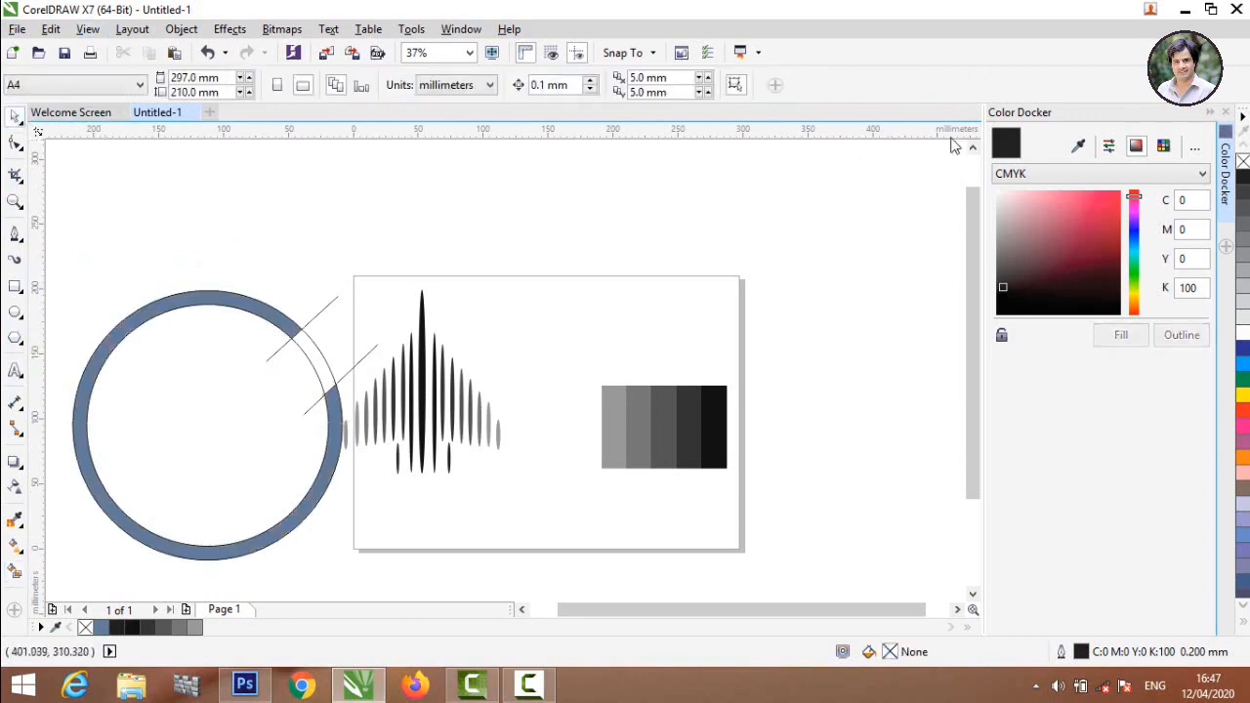
# Step: Fill the open ring with black, RGB 0, 0, 0 (#000000)
pyautogui.click(1078, 146)
pyautogui.click(1007, 146)
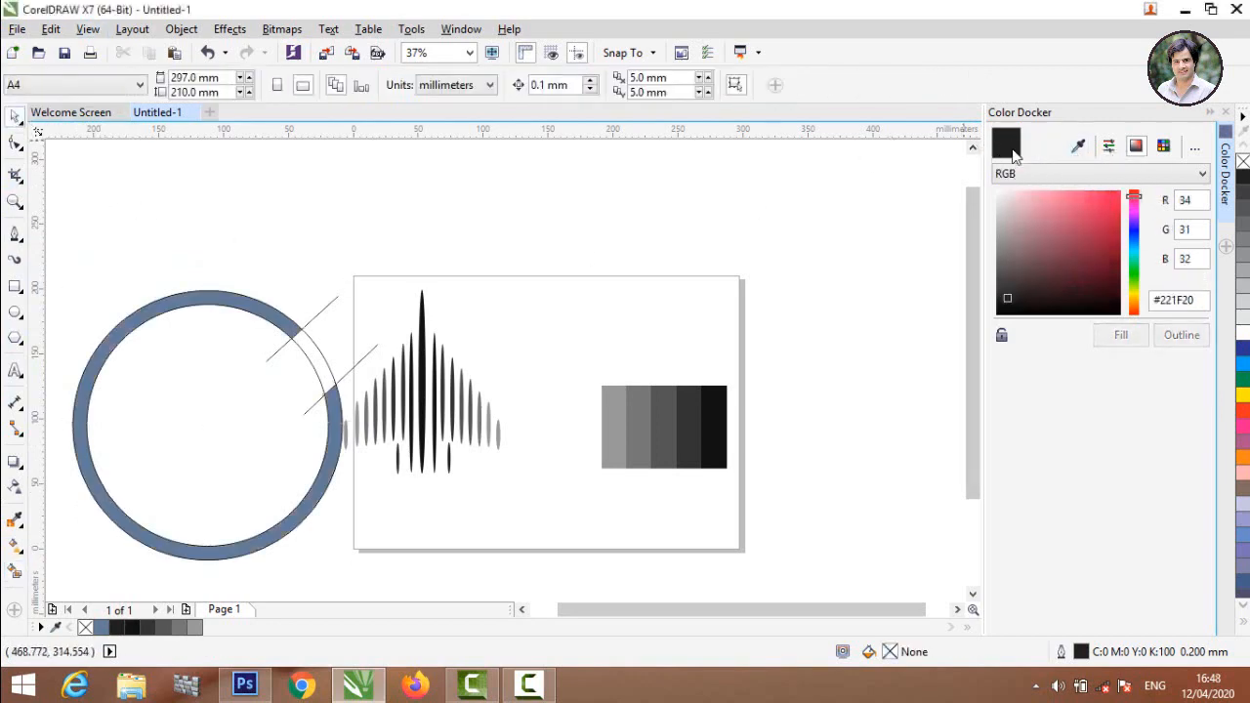
pyautogui.moveTo(1009, 310); pyautogui.dragTo(989, 338)
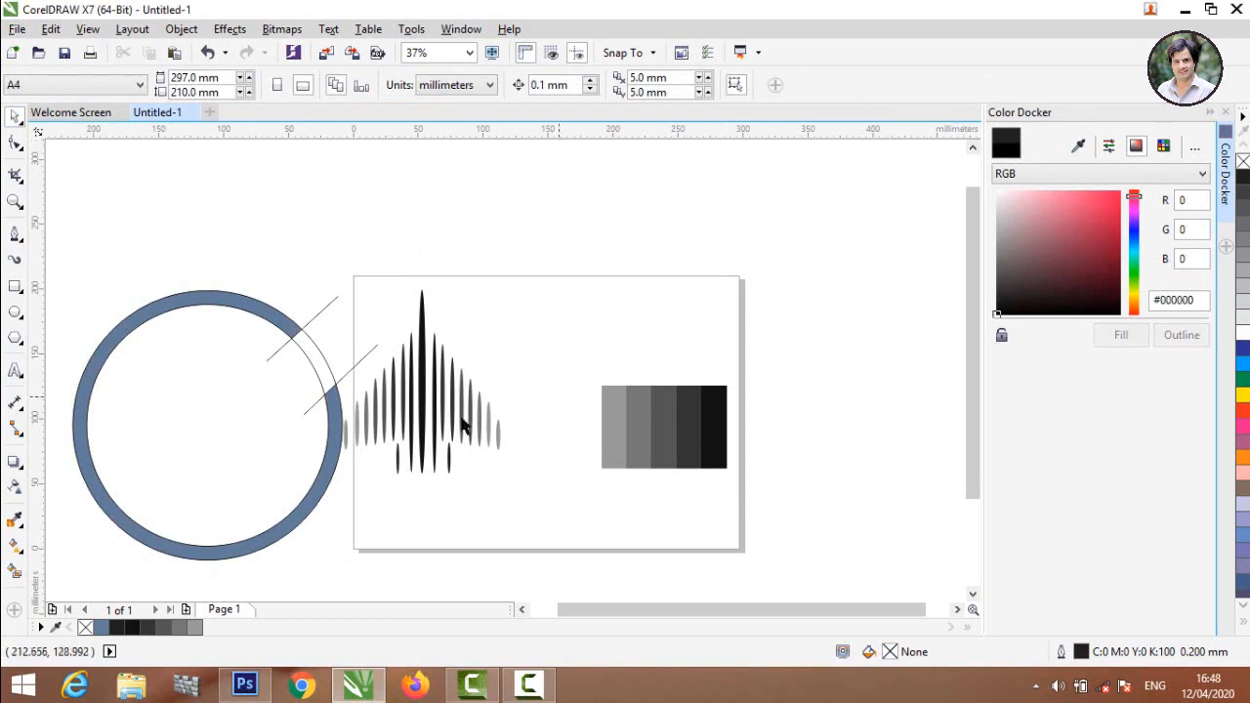
pyautogui.click(207, 309)
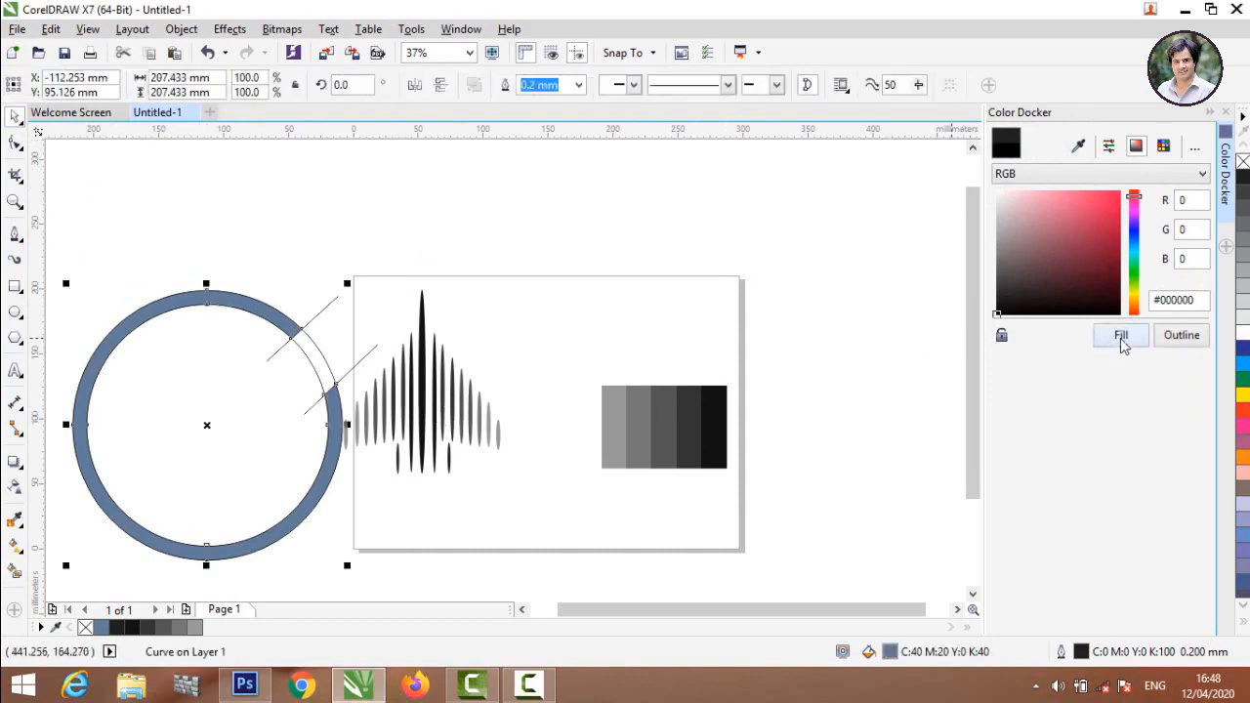
pyautogui.click(1121, 337)
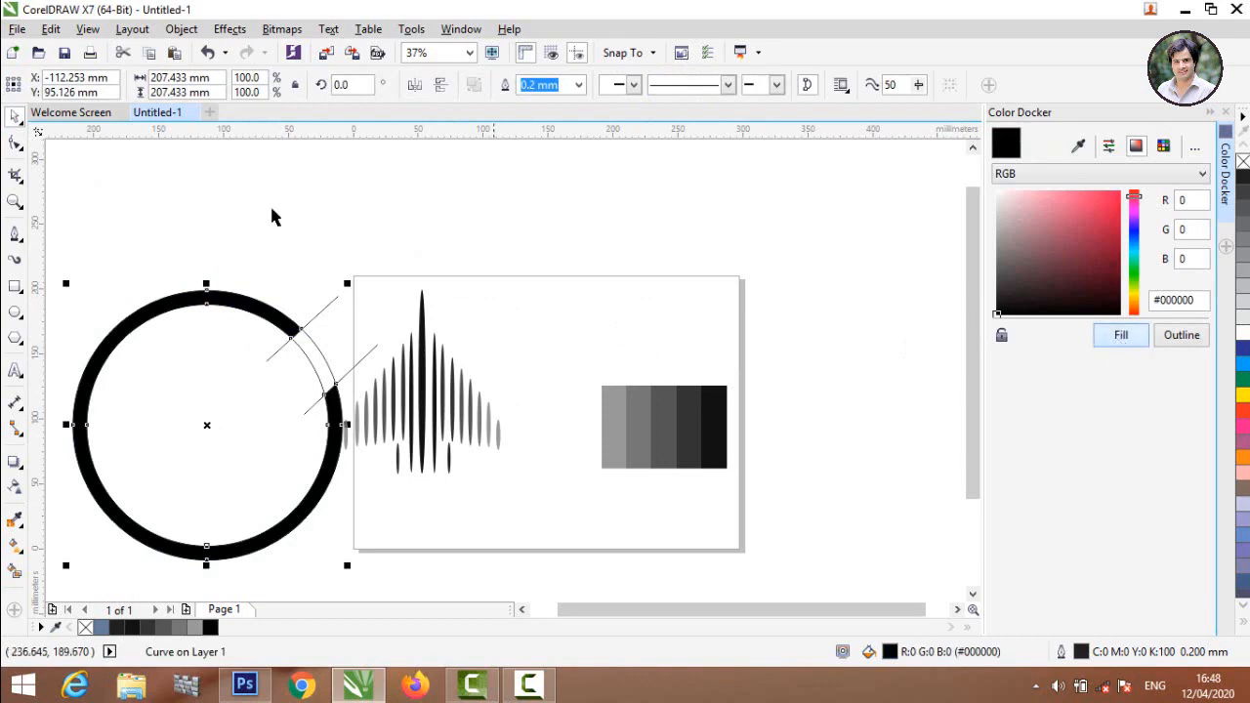
pyautogui.click(219, 246)
# Step: Delete the original inner and outer circles, keeping only the black open ring
pyautogui.scroll(-1, 309, 255)
pyautogui.moveTo(289, 348); pyautogui.dragTo(312, 468)
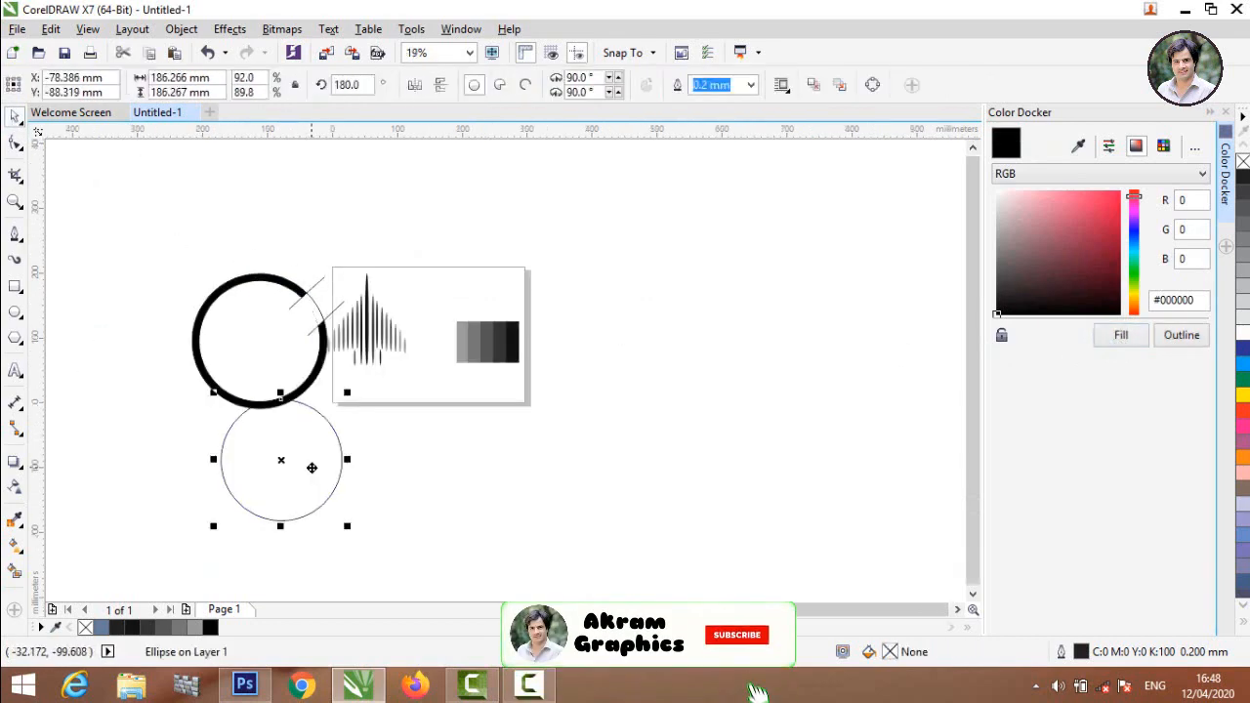
pyautogui.press('Delete')
pyautogui.moveTo(271, 341); pyautogui.dragTo(297, 489)
pyautogui.press('Delete')
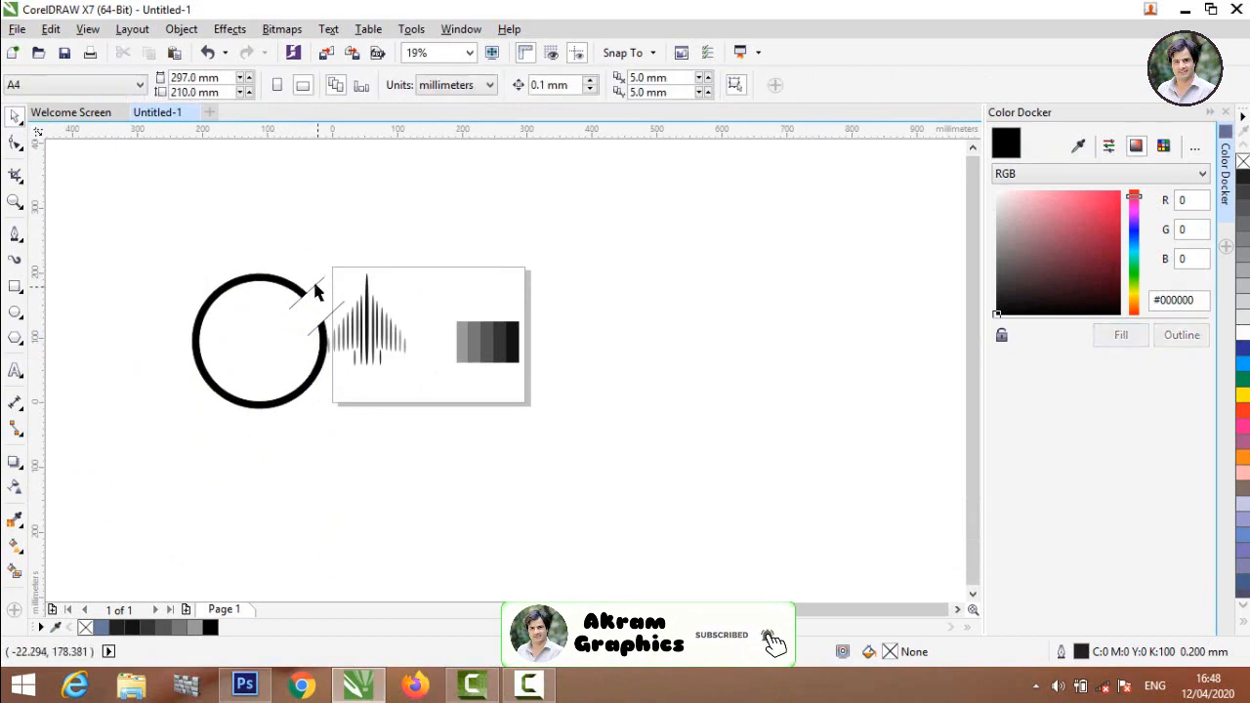
# Step: Delete the two diagonal lines and move the ellipse group inside the black ring
pyautogui.moveTo(178, 212); pyautogui.dragTo(273, 344)
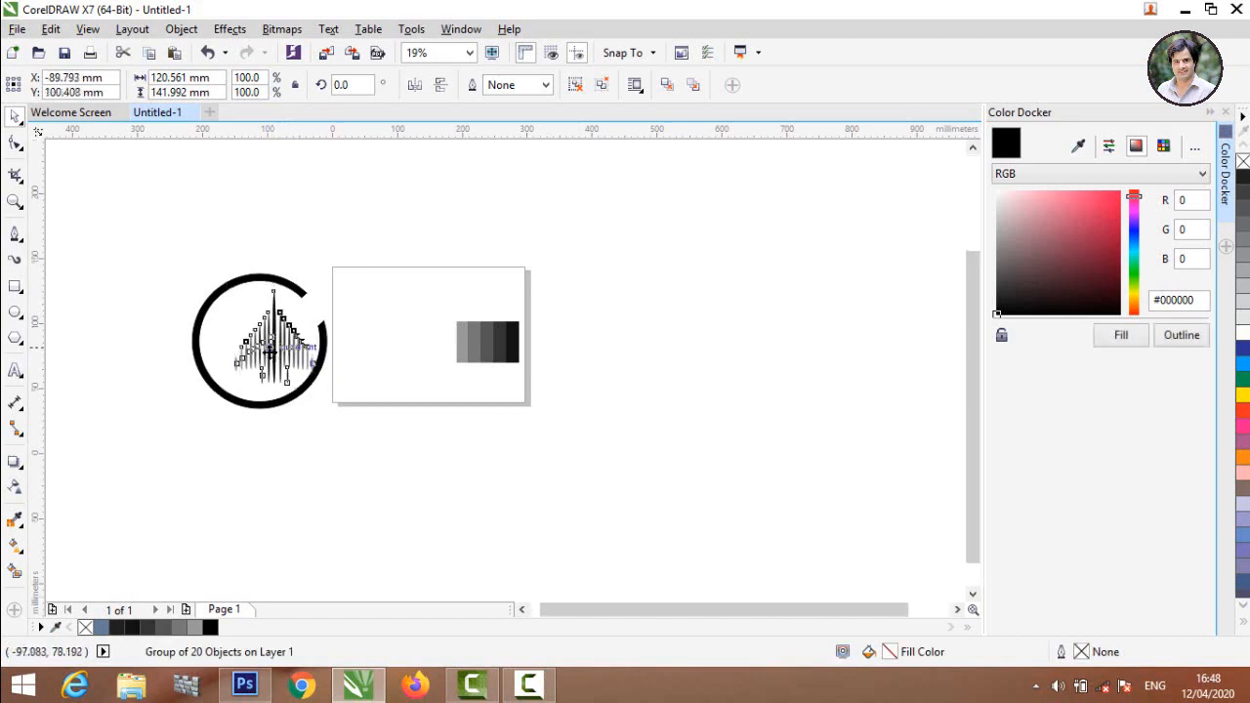
pyautogui.scroll(2, 274, 343)
# Step: Rotate the ellipse group to 300.201°, position its longest tip in the ring's gap and fill it with #111111
pyautogui.click(315, 315)
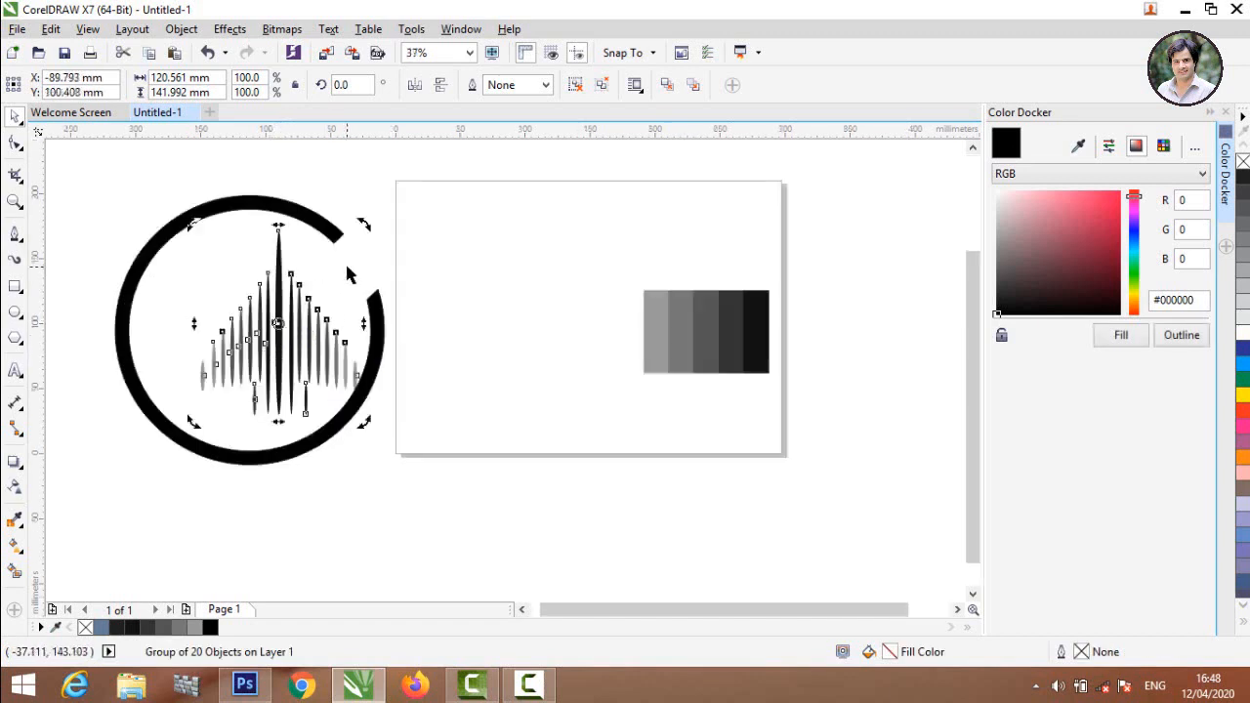
pyautogui.moveTo(366, 224); pyautogui.dragTo(387, 332)
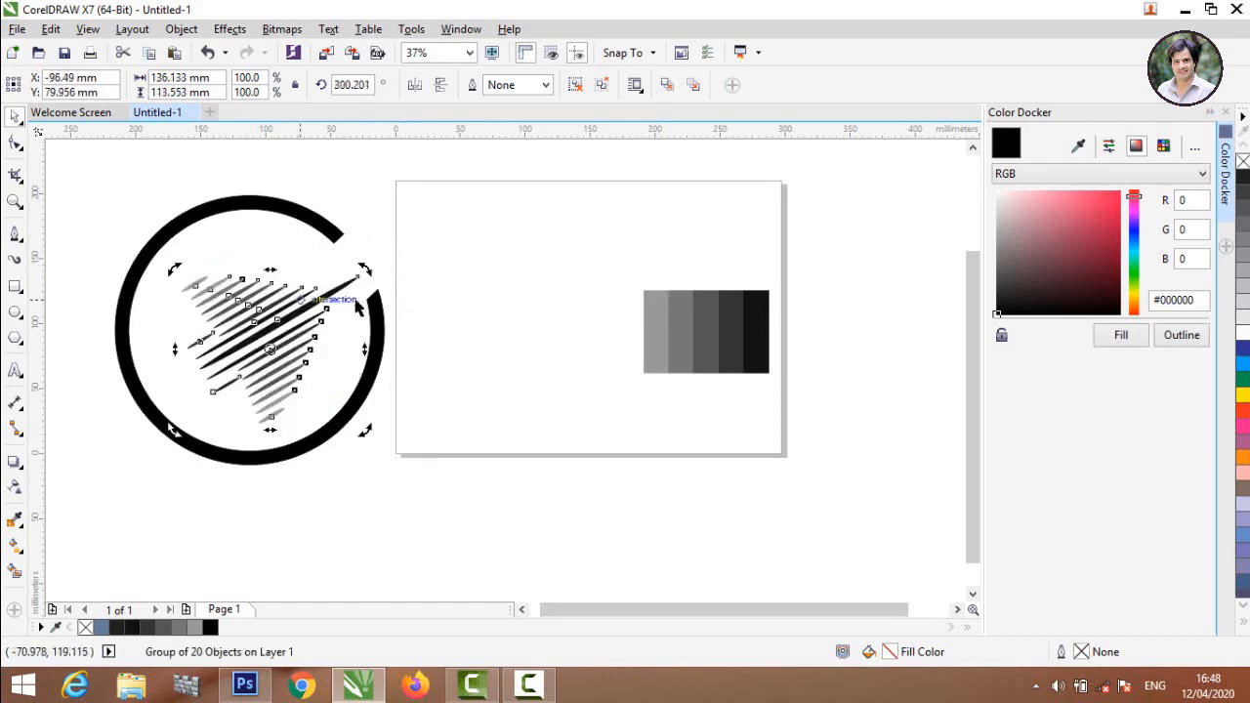
pyautogui.click(279, 329)
pyautogui.scroll(2, 285, 329)
pyautogui.click(287, 321)
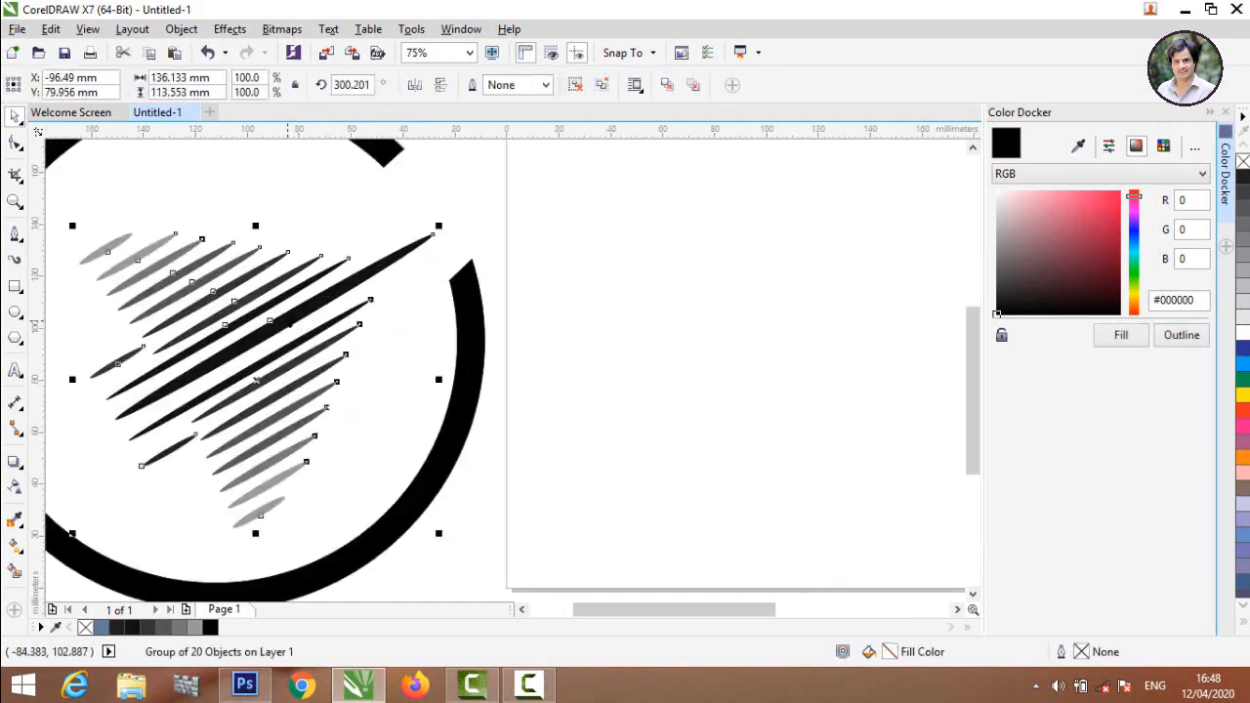
pyautogui.moveTo(288, 322); pyautogui.dragTo(276, 301)
pyautogui.click(456, 377)
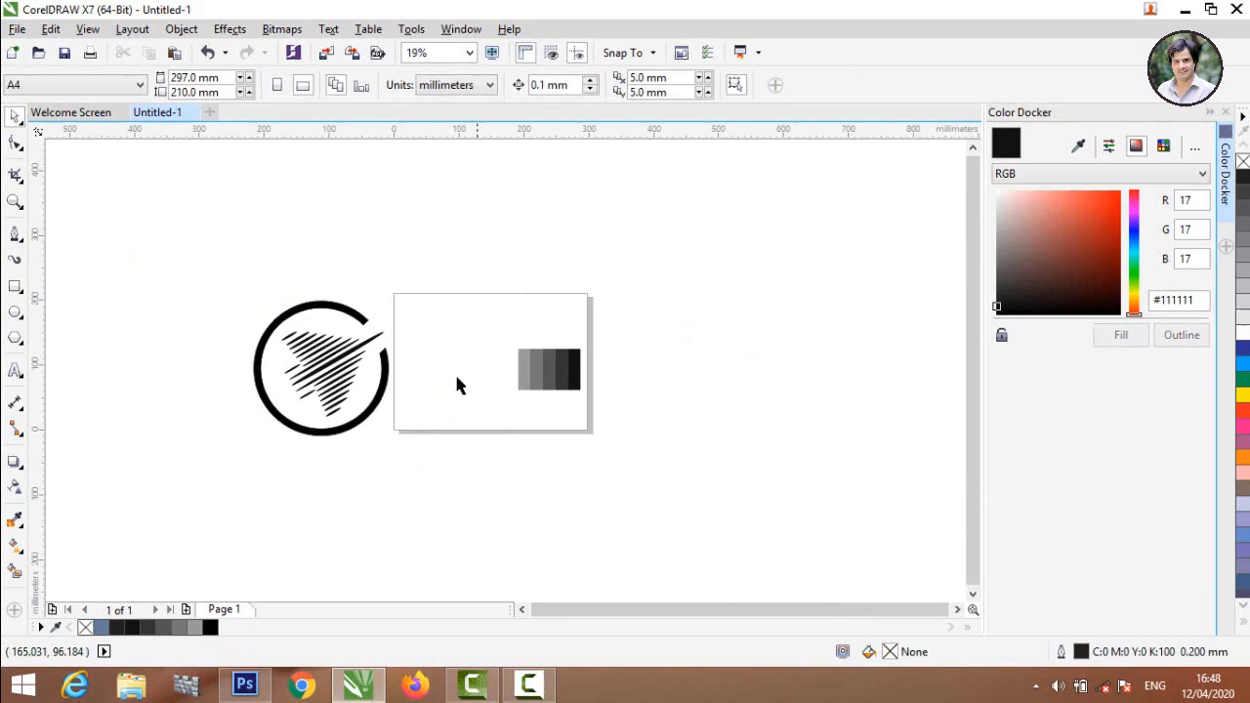
# Step: Delete the strip of gray colour swatches from the page
pyautogui.click(555, 378)
pyautogui.press('Delete')
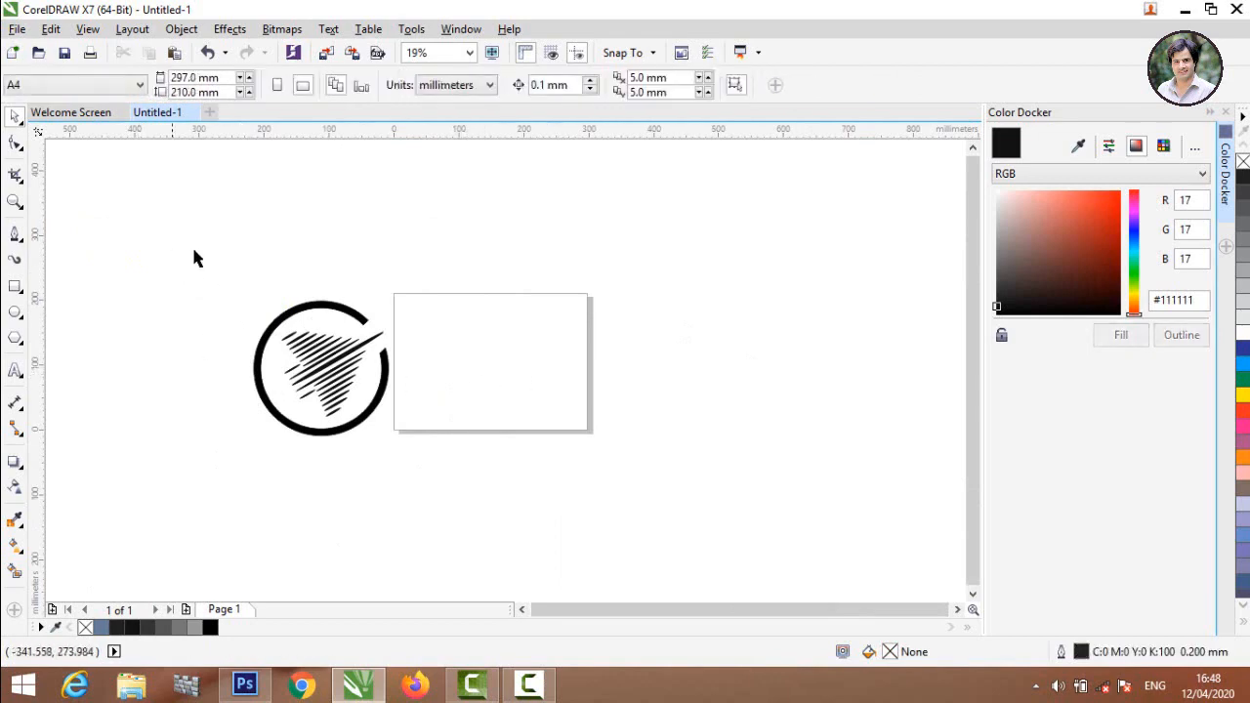
# Step: Group the ring with the ellipses and move the logo onto the page's left side, overlapping its upper edge
pyautogui.scroll(1, 320, 394)
pyautogui.moveTo(323, 321); pyautogui.dragTo(526, 301)
pyautogui.scroll(-1, 215, 342)
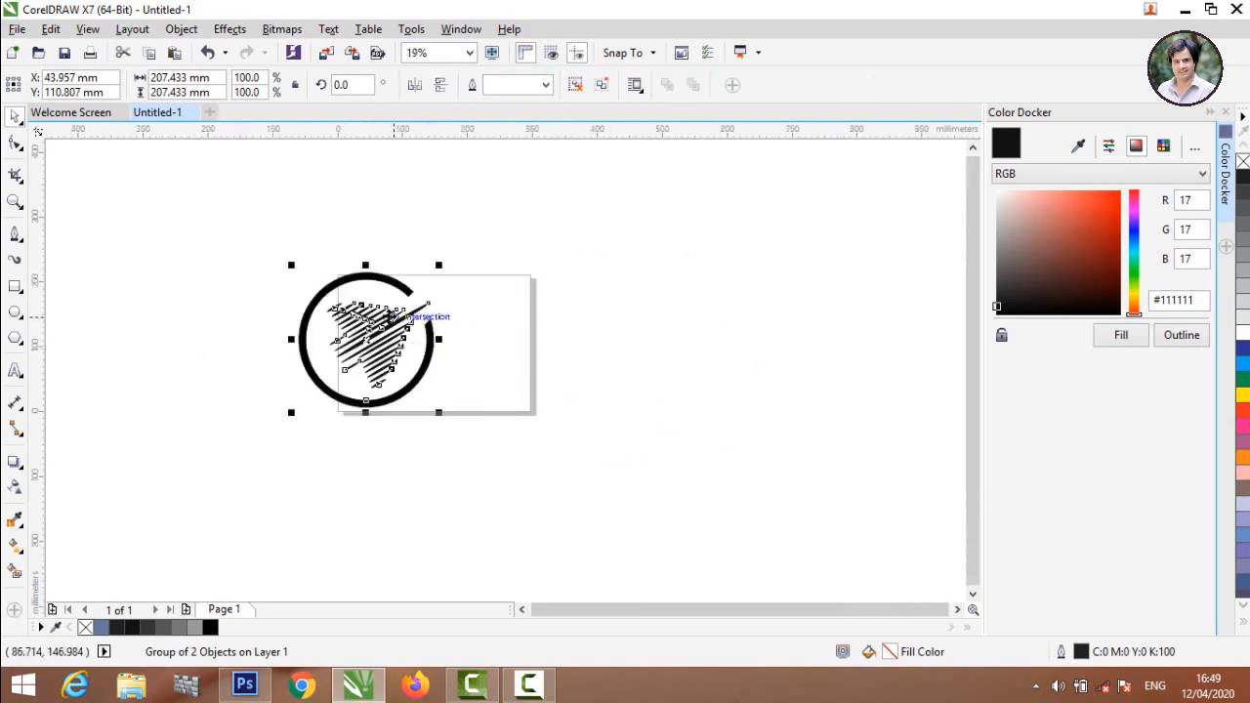
pyautogui.scroll(1, 405, 310)
pyautogui.click(538, 346)
pyautogui.moveTo(374, 349); pyautogui.dragTo(379, 312)
pyautogui.click(397, 365)
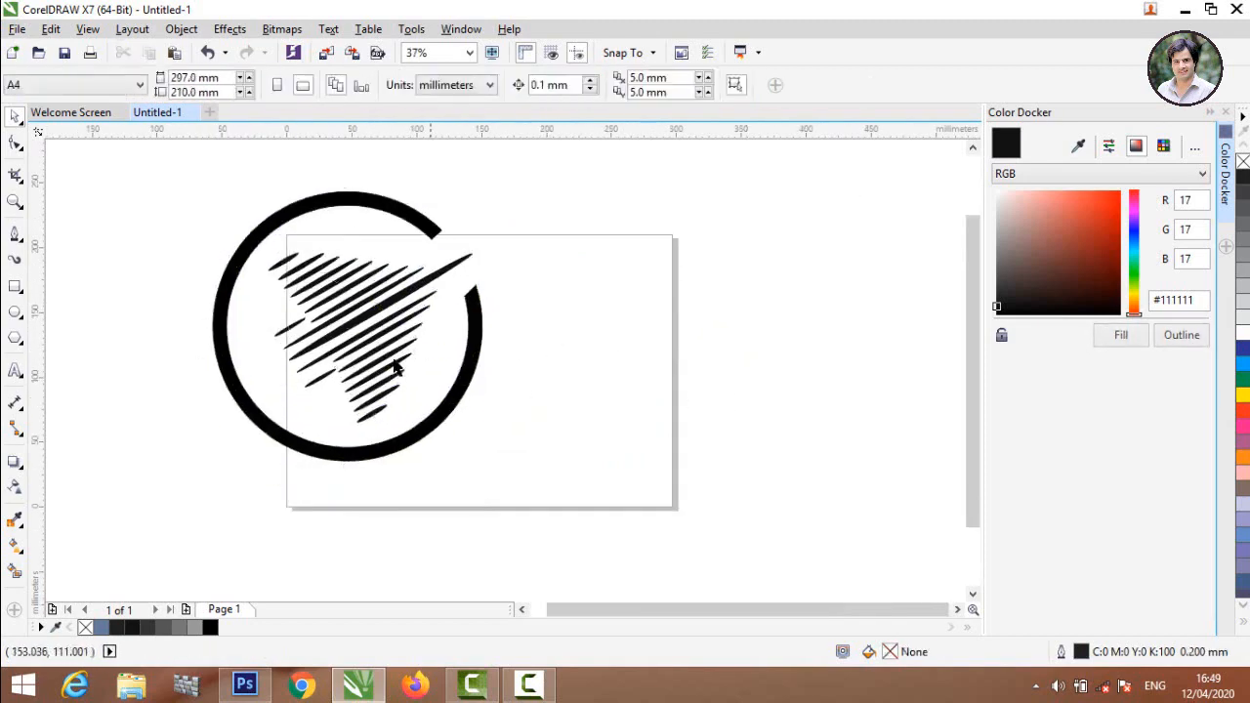
# Step: Add the artistic text "Flying jet" in 24 pt Arial to the lower left of the ring
pyautogui.click(15, 372)
pyautogui.click(148, 477)
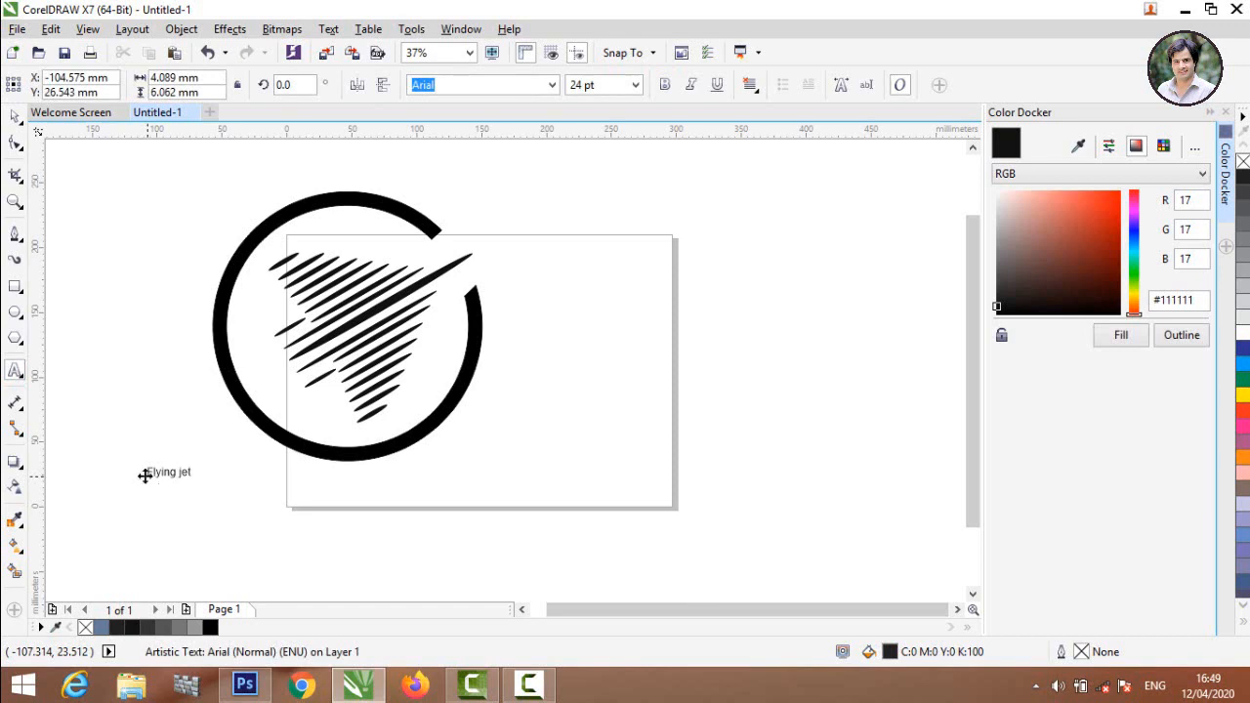
# Step: Enlarge the name text to about 106 pt and capitalise its second word so it reads "Flying Jet"
pyautogui.moveTo(195, 494); pyautogui.dragTo(335, 582)
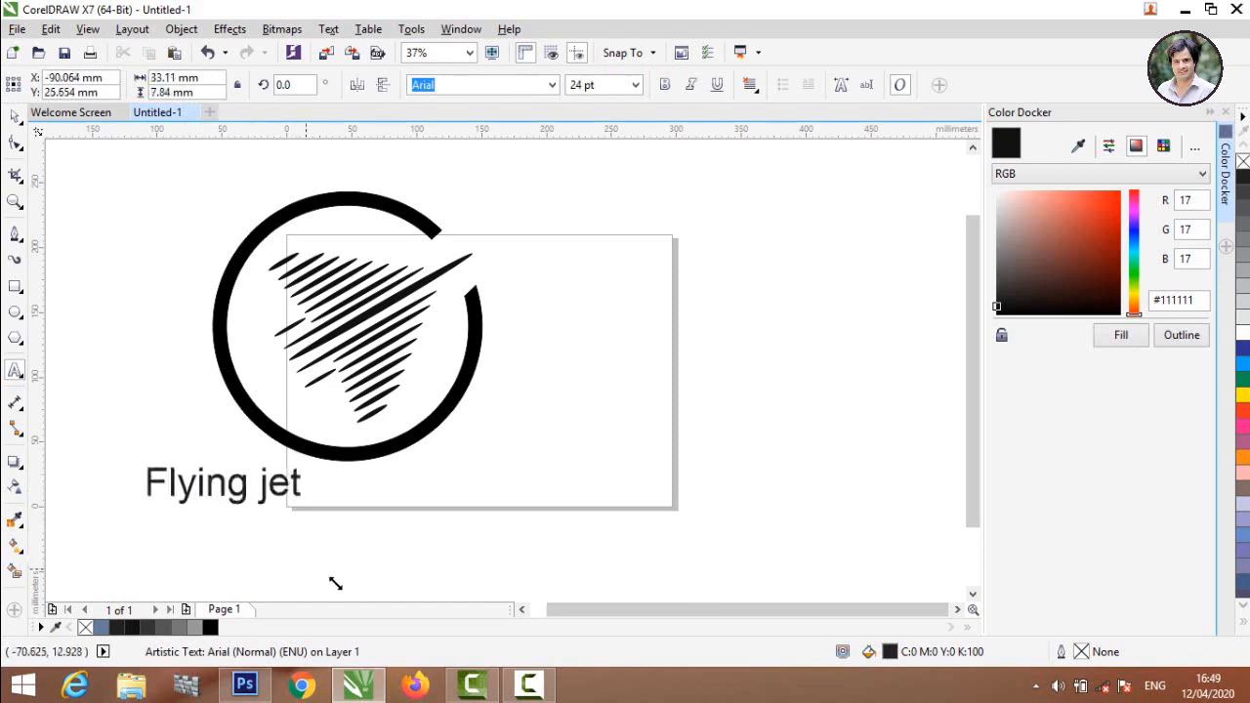
pyautogui.click(298, 486)
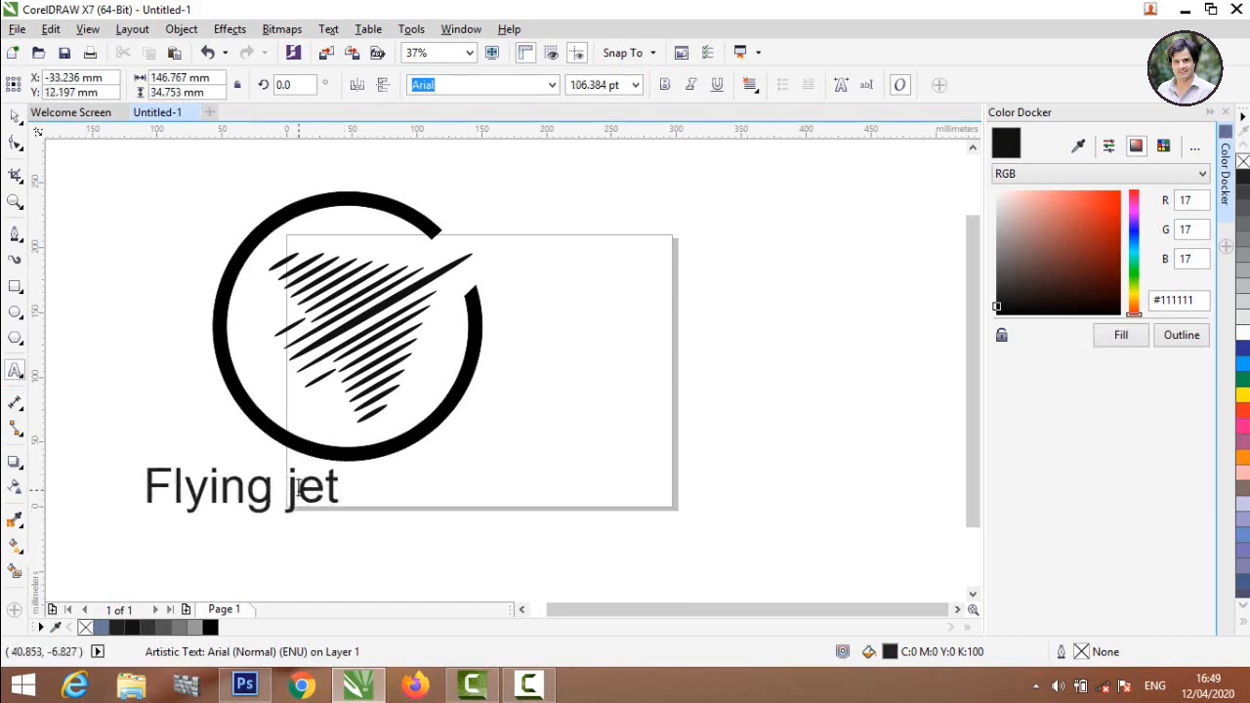
pyautogui.press('BackSpace')
pyautogui.write('J')
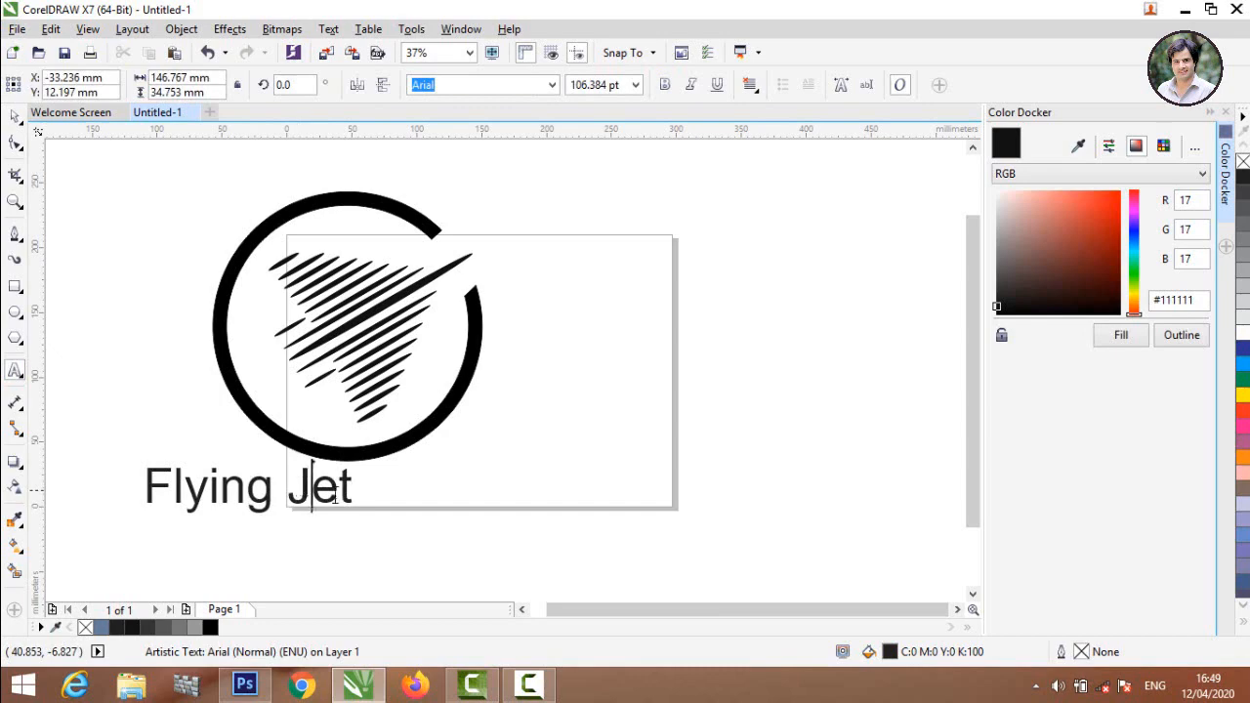
# Step: Set the font of the whole "Flying Jet" text to Bauhaus 93
pyautogui.moveTo(350, 498); pyautogui.dragTo(144, 493)
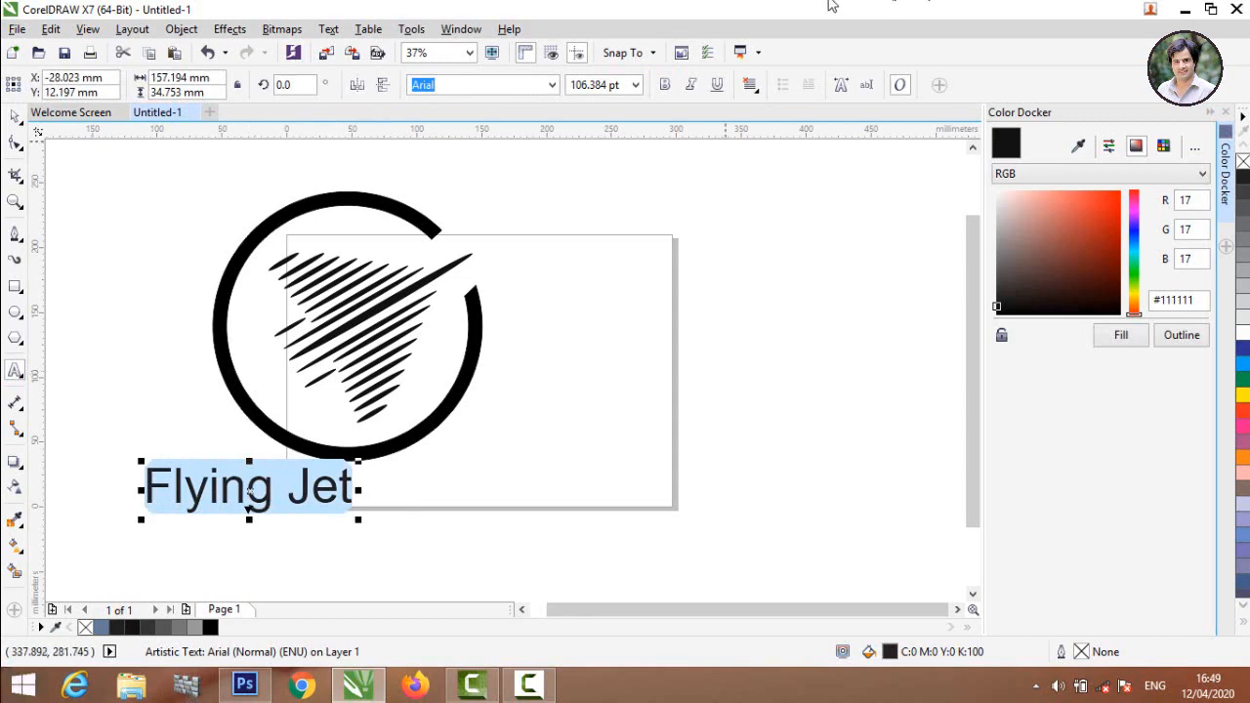
pyautogui.click(552, 85)
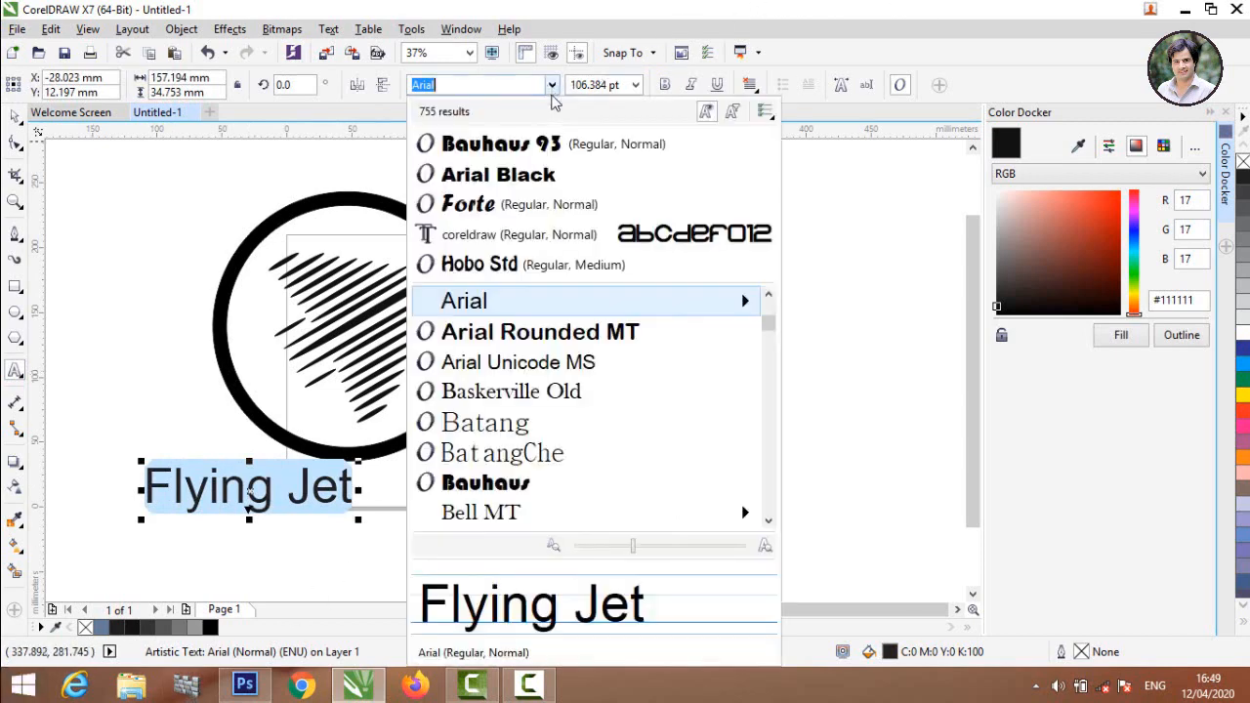
pyautogui.click(468, 134)
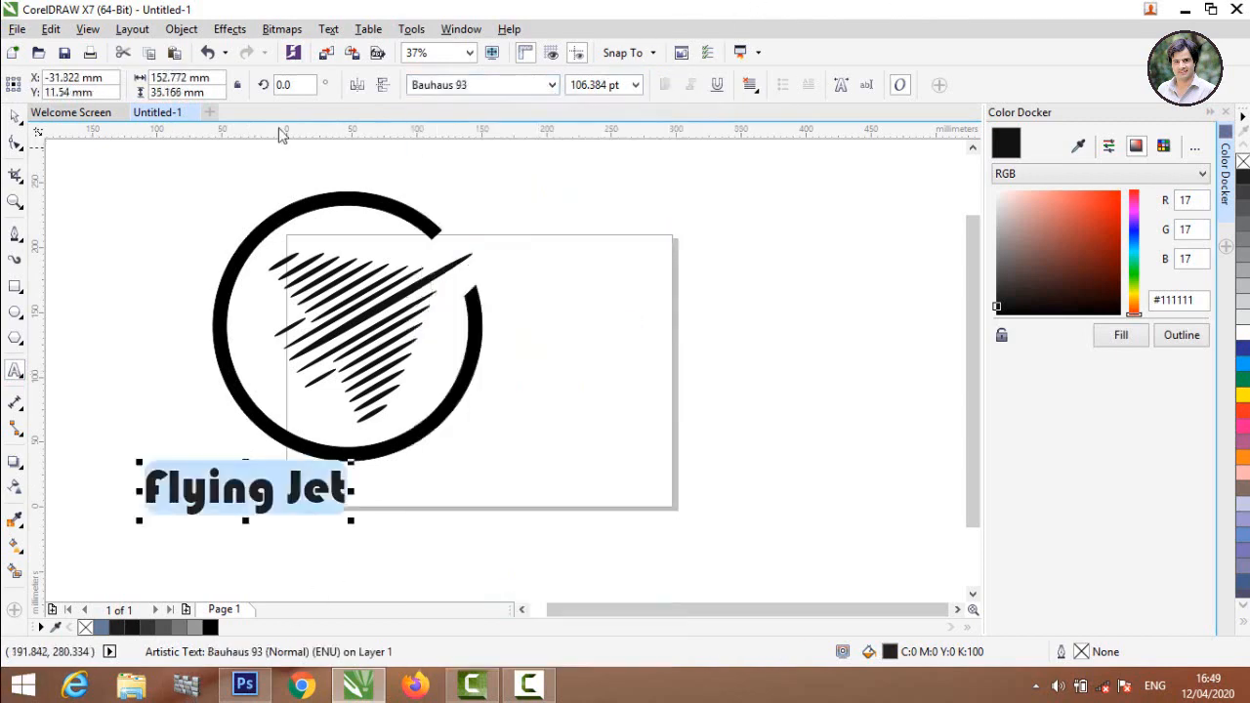
pyautogui.click(14, 119)
pyautogui.click(322, 572)
# Step: Fill the "Flying Jet" text with pure black, #000000
pyautogui.click(298, 498)
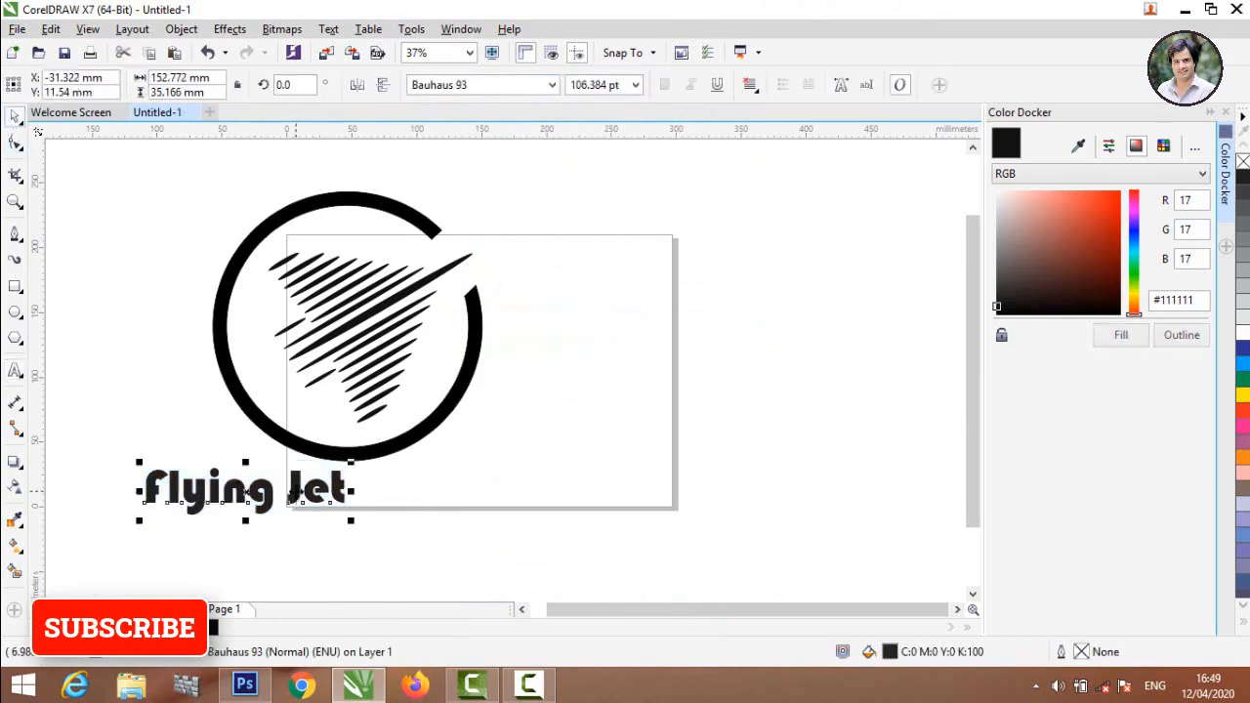
pyautogui.click(1078, 149)
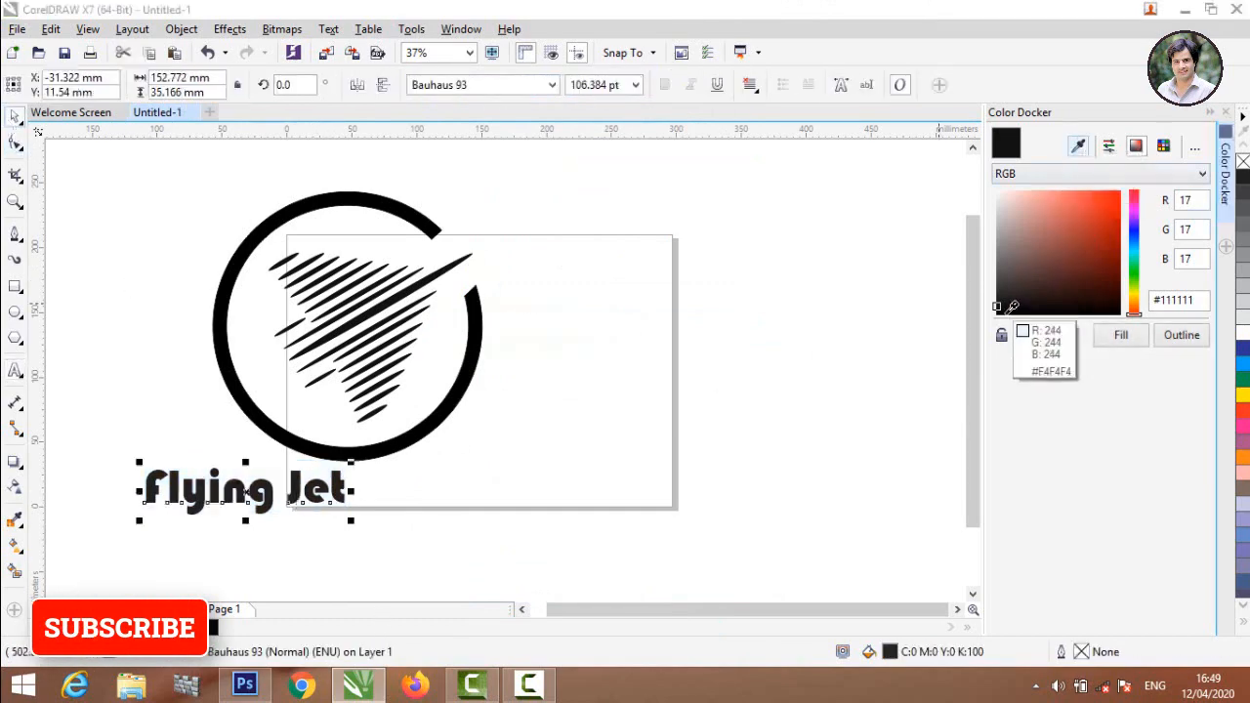
pyautogui.click(1009, 148)
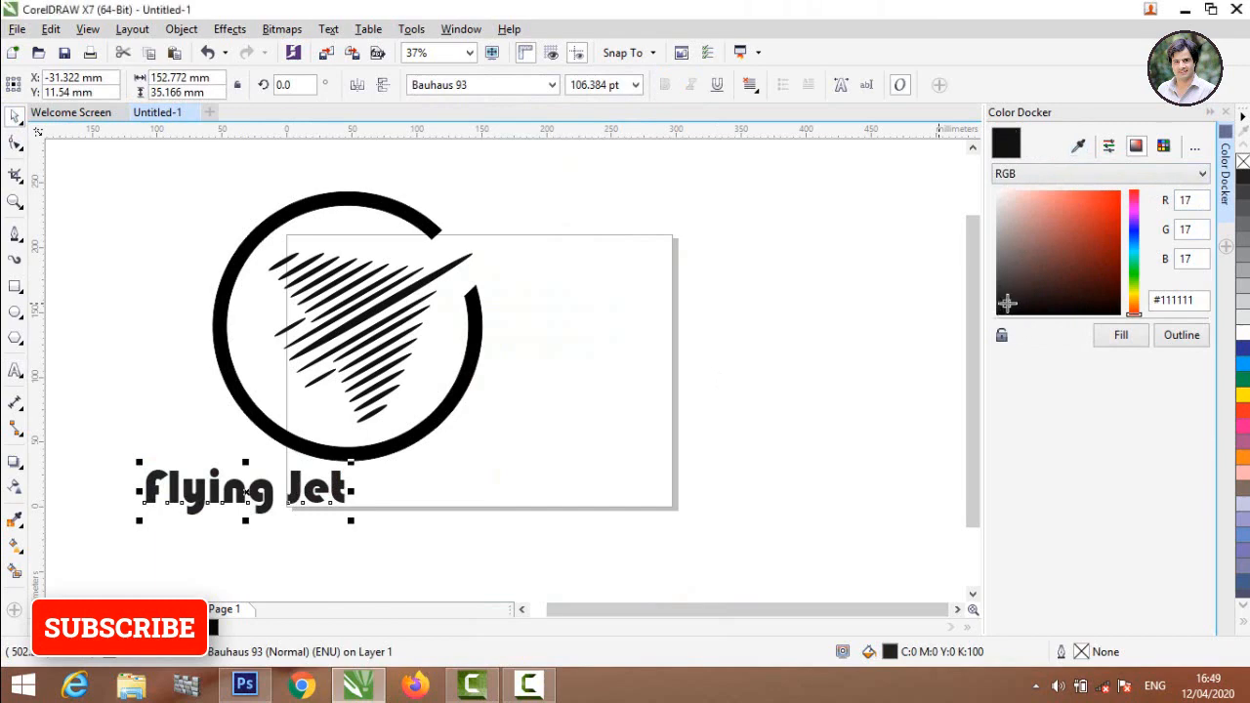
pyautogui.moveTo(1006, 303); pyautogui.dragTo(1119, 323)
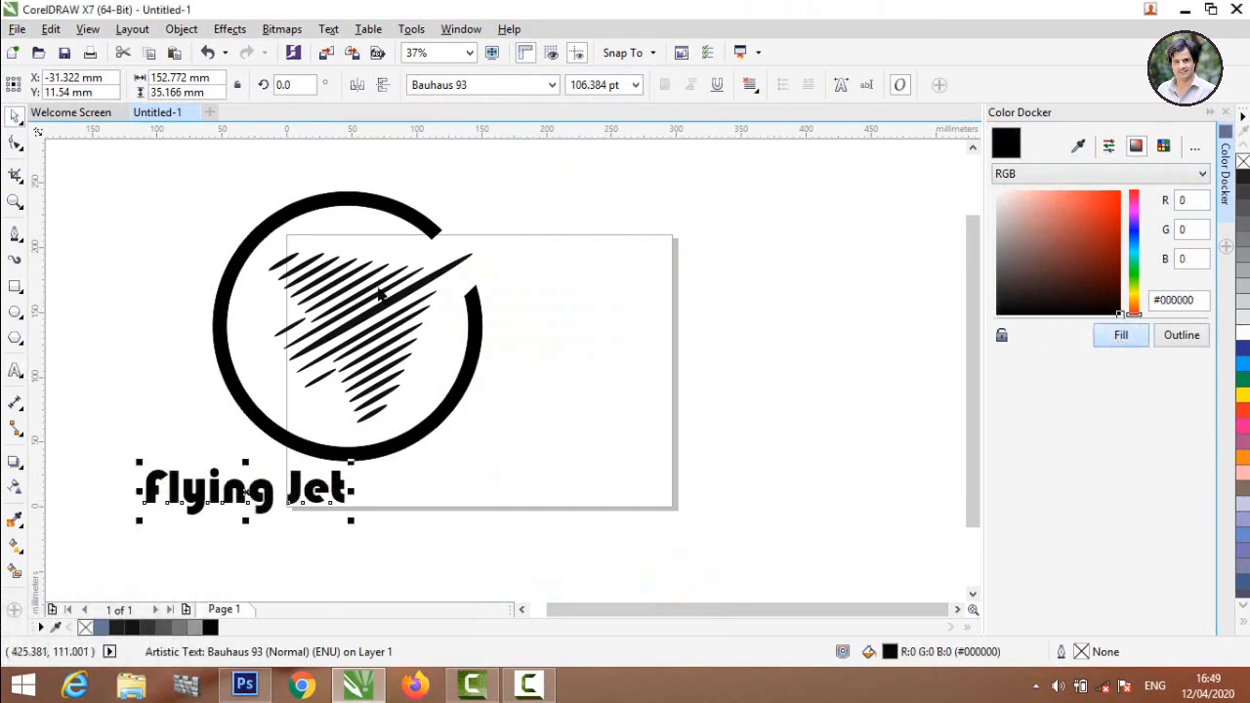
pyautogui.click(273, 591)
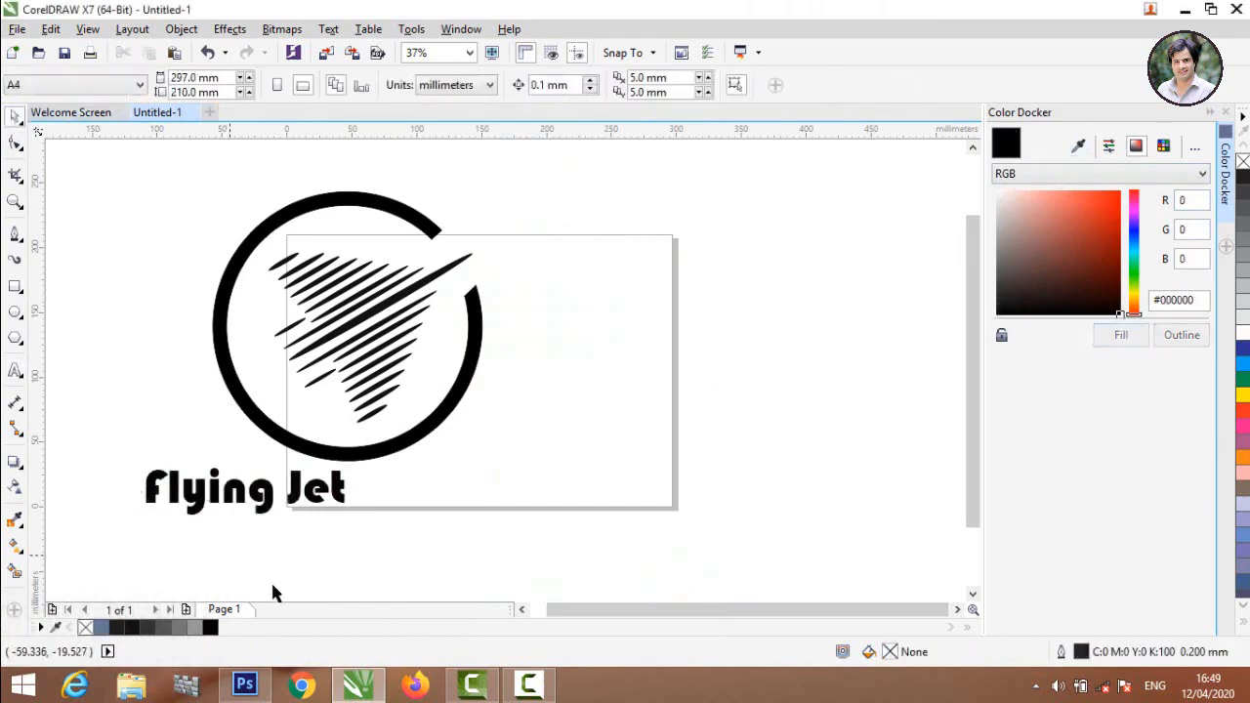
# Step: Enlarge the "Flying Jet" text to about 208 pt and centre it beneath the ring
pyautogui.click(269, 518)
pyautogui.moveTo(355, 526); pyautogui.dragTo(538, 578)
pyautogui.click(527, 361)
pyautogui.scroll(-1, 509, 370)
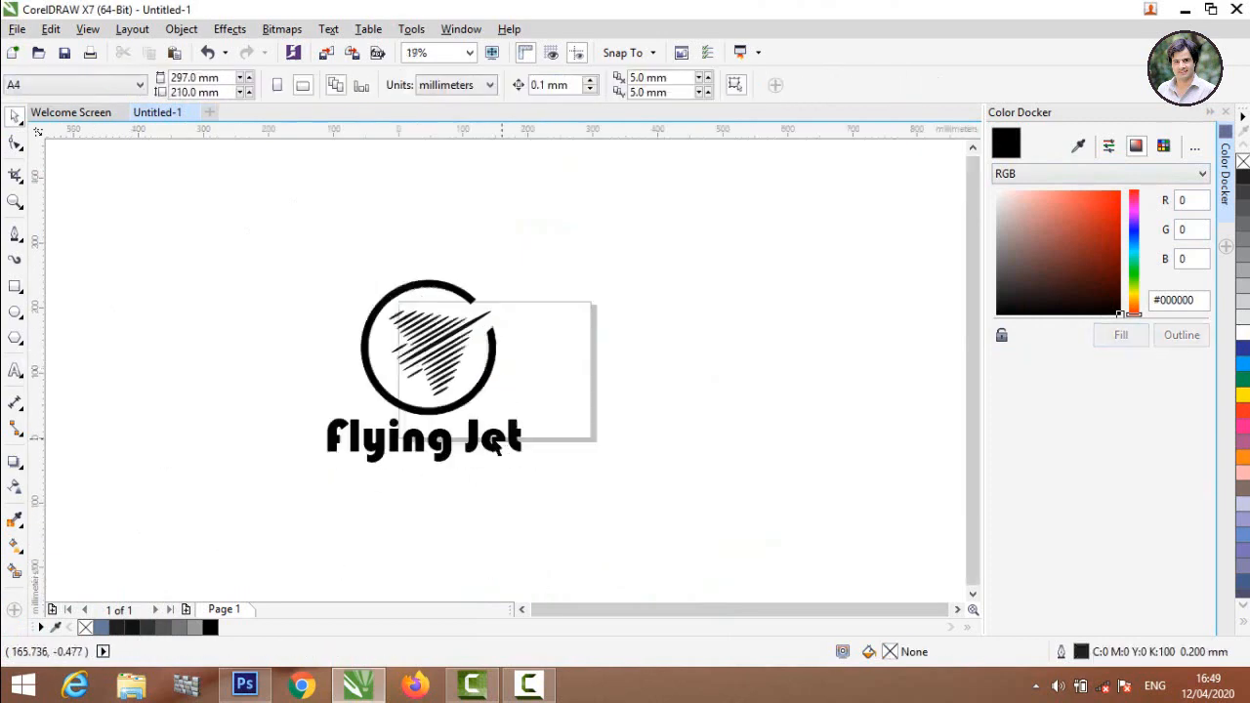
pyautogui.moveTo(424, 439); pyautogui.dragTo(431, 436)
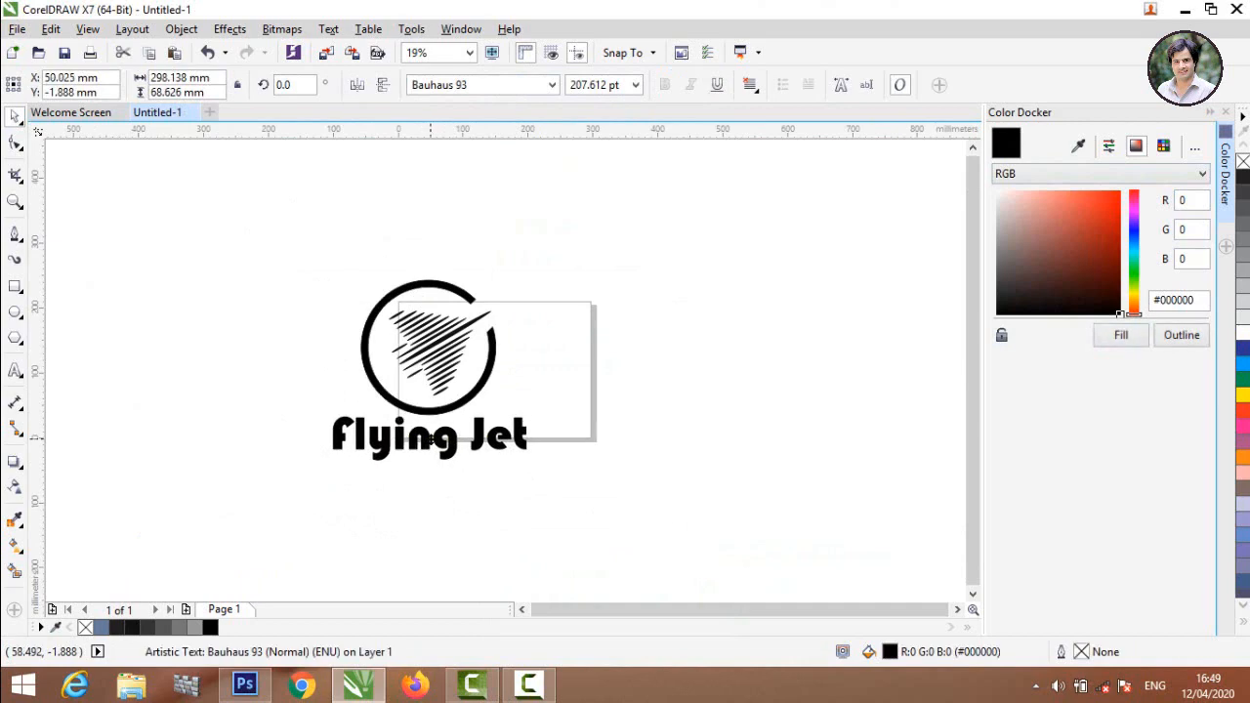
# Step: Try grouping the ring emblem with the "Flying Jet" text
pyautogui.click(443, 517)
pyautogui.moveTo(199, 173); pyautogui.dragTo(625, 544)
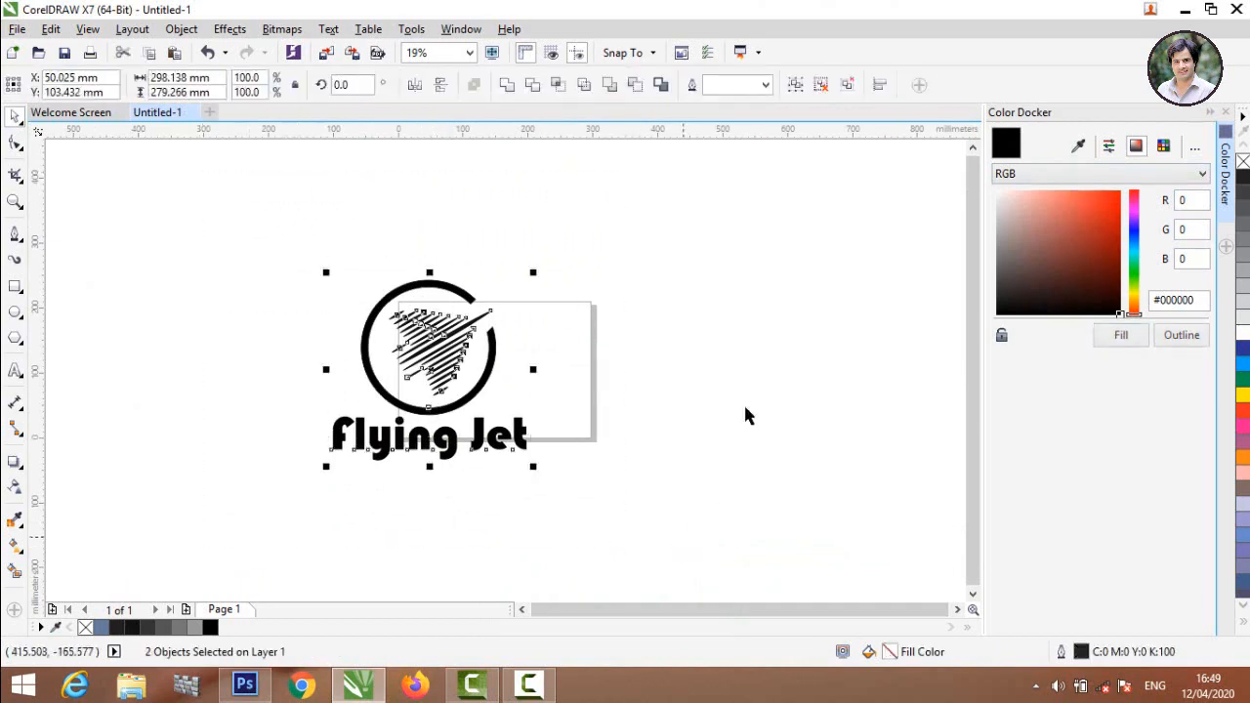
pyautogui.click(796, 85)
pyautogui.click(412, 415)
pyautogui.click(420, 442)
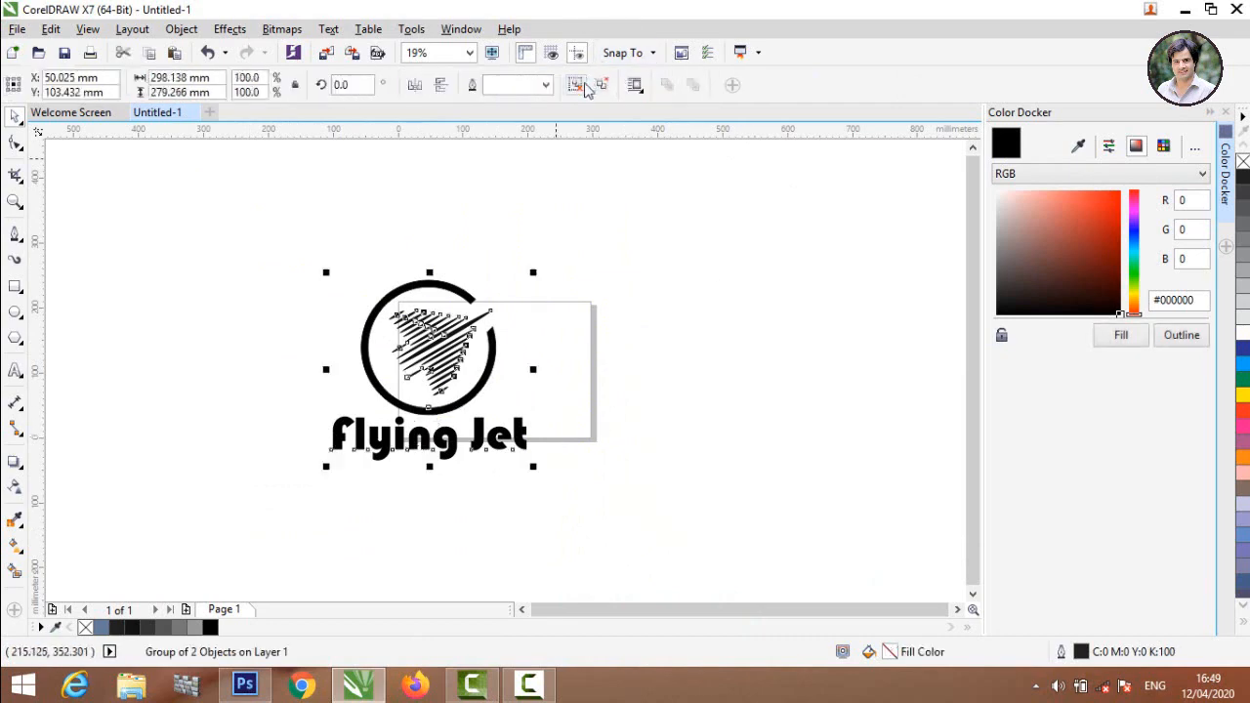
pyautogui.click(628, 284)
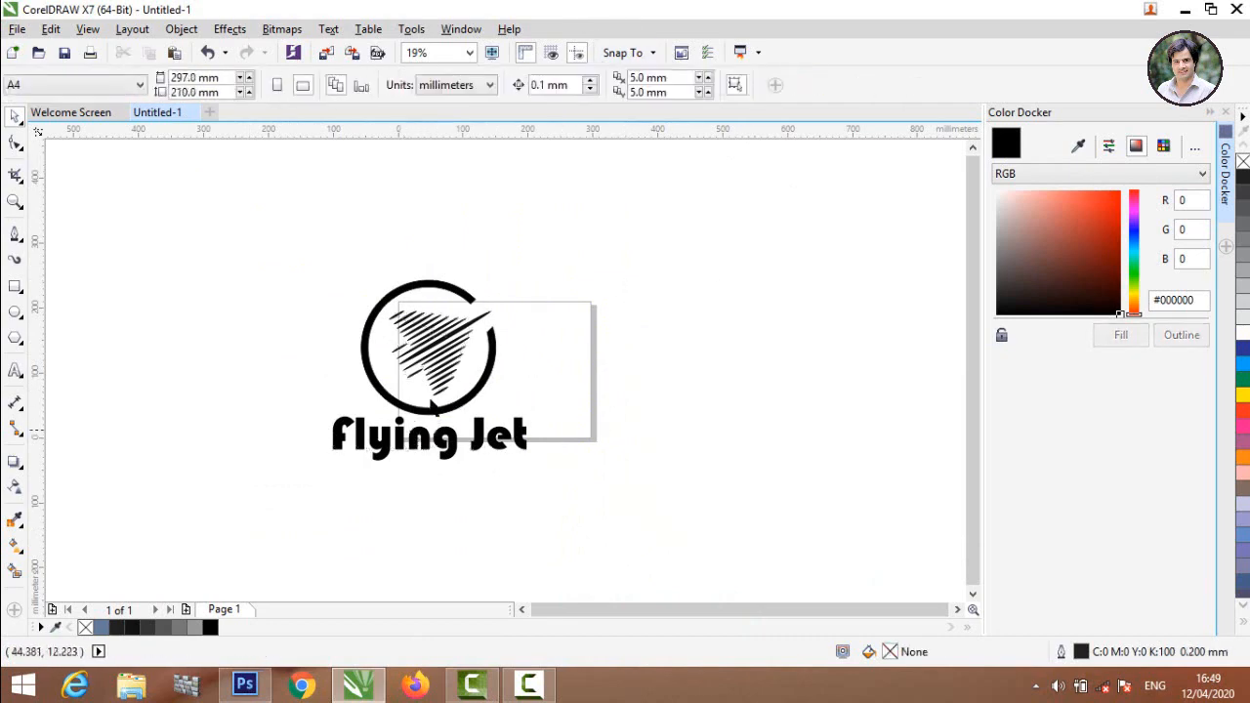
# Step: Move the "Flying Jet" text further below the ring, to about X 50.7 mm and Y -18.8 mm
pyautogui.scroll(2, 432, 406)
pyautogui.click(386, 445)
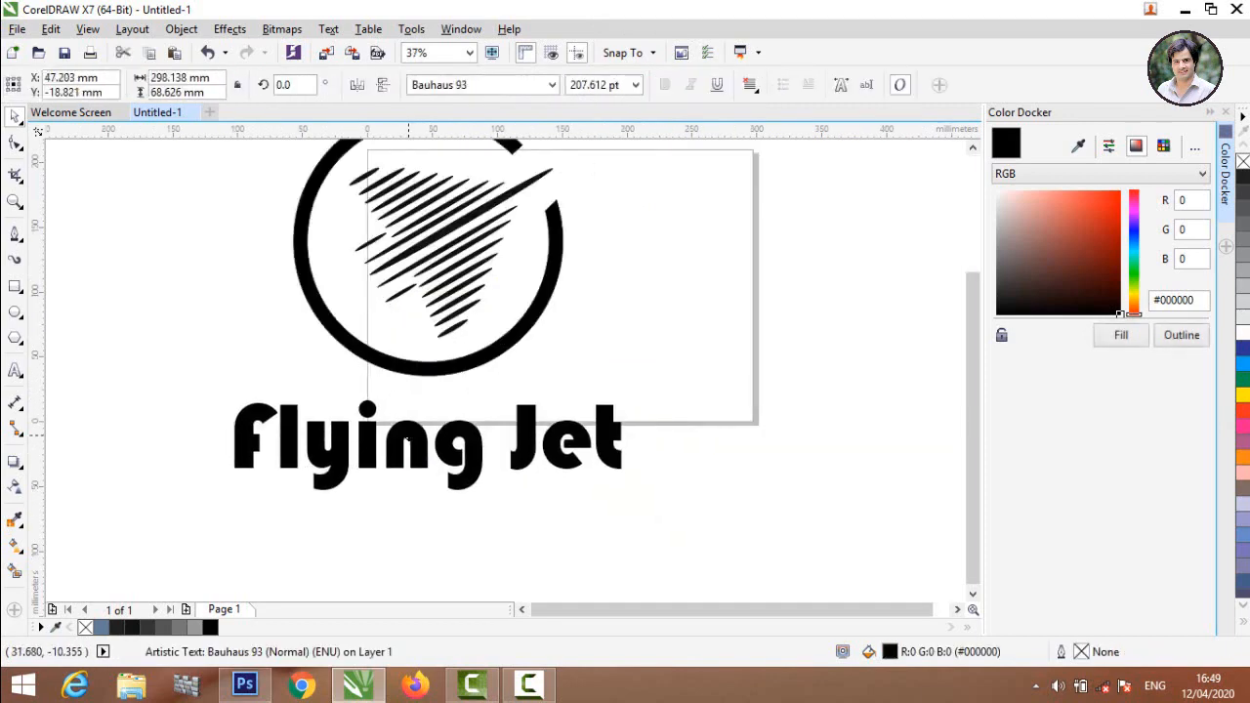
pyautogui.moveTo(408, 442); pyautogui.dragTo(415, 441)
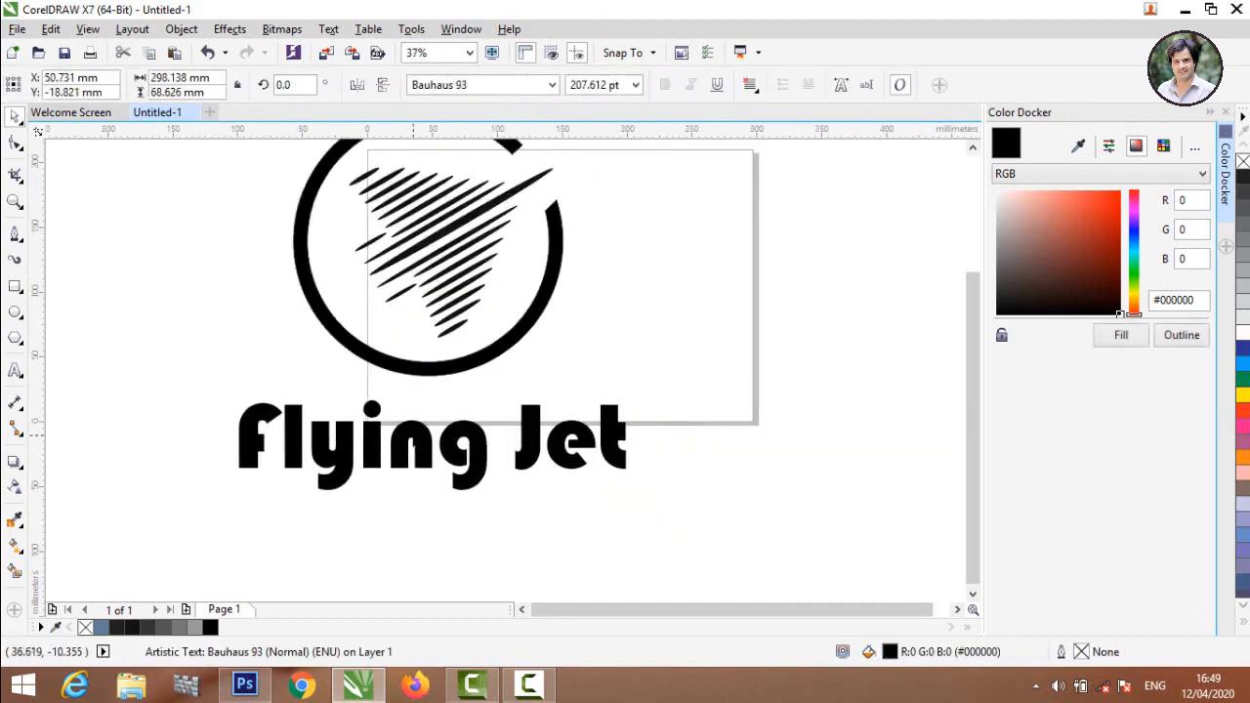
pyautogui.click(274, 340)
# Step: Group the ring emblem and the "Flying Jet" text into one object
pyautogui.scroll(-4, 269, 351)
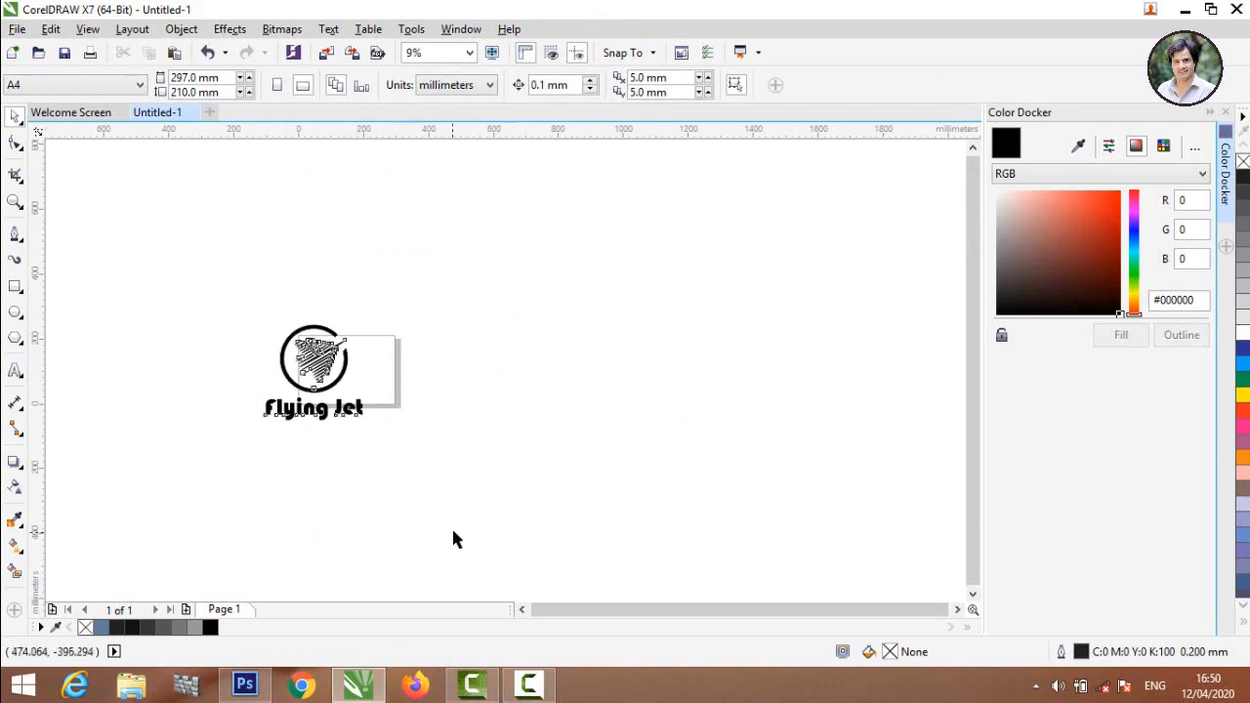
pyautogui.hotkey('ctrl', 'a')
pyautogui.click(796, 86)
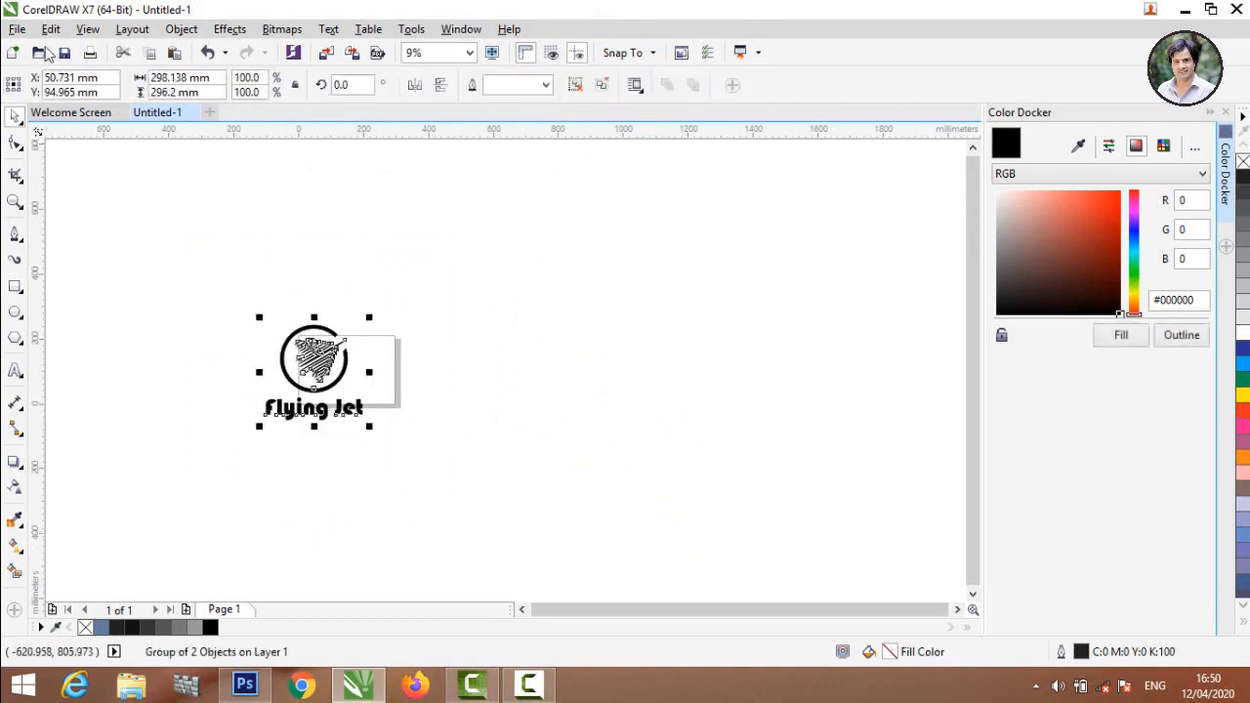
# Step: Export only the selected logo to the Desktop as the PNG Untitled-1, in 24-bit RGB with transparency
pyautogui.click(18, 28)
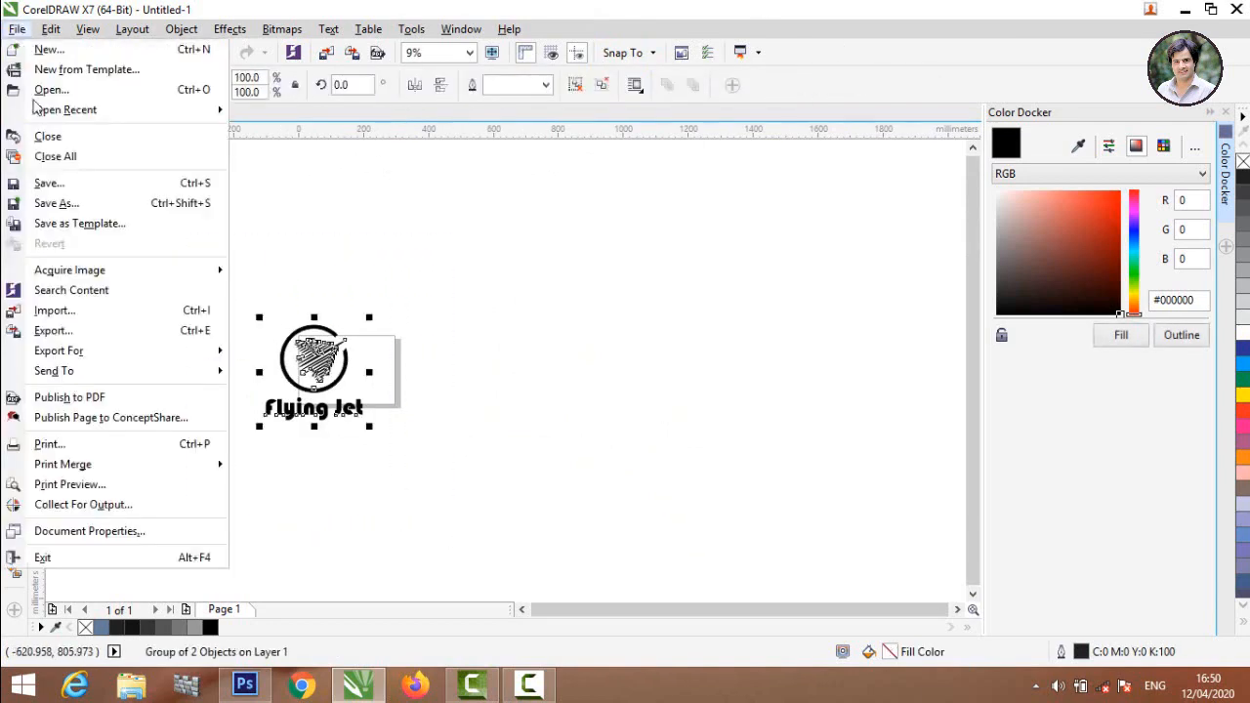
pyautogui.click(57, 330)
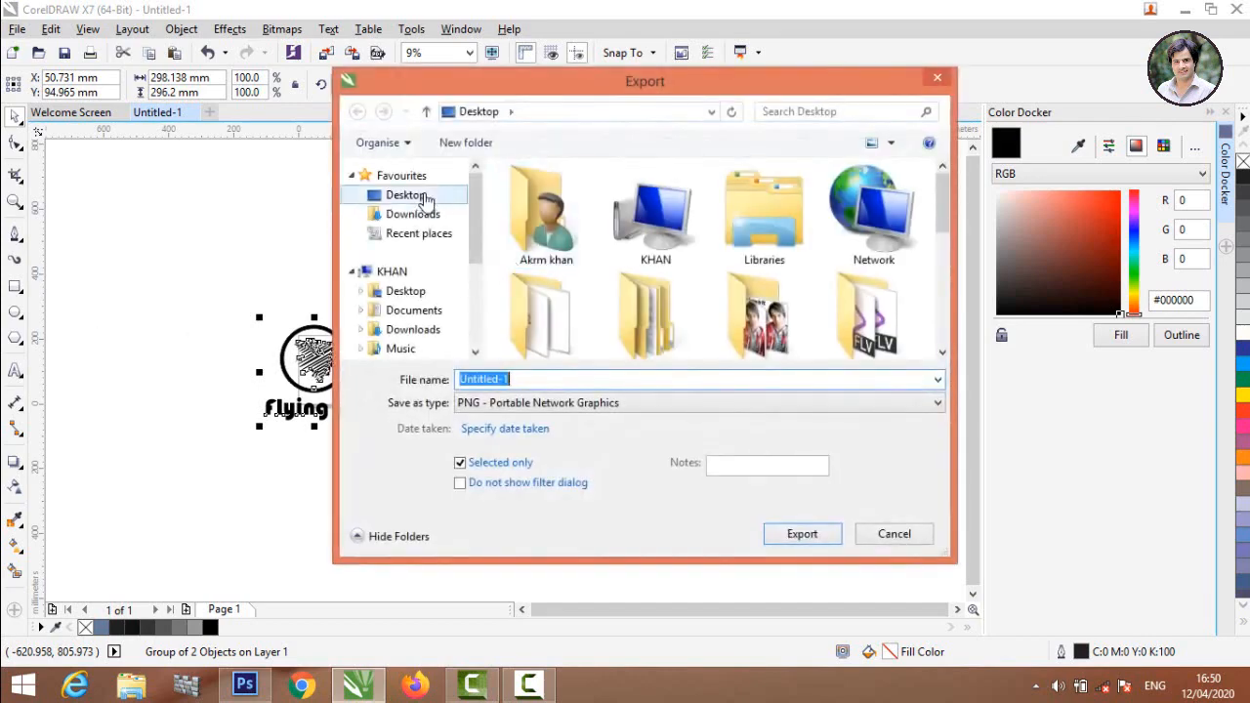
pyautogui.click(801, 536)
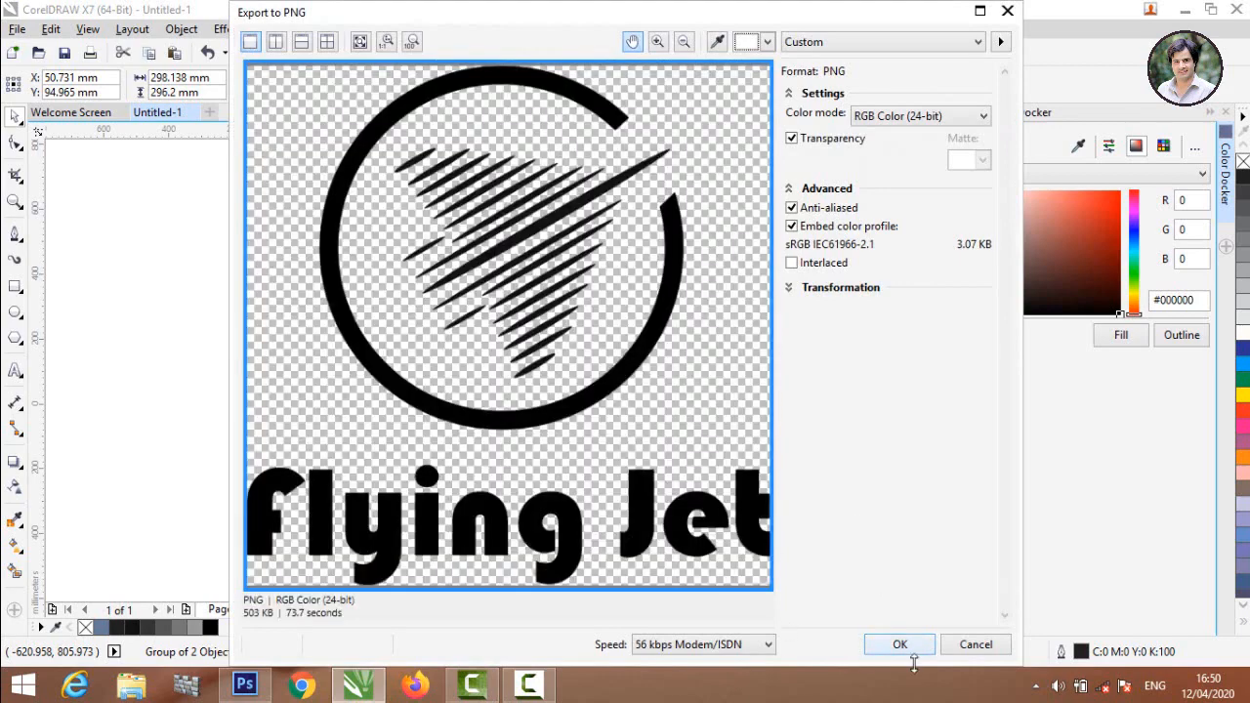
pyautogui.click(899, 646)
# Step: From the desktop's Youtube work folder, open the paper-edition mockup "01 Logo Mockup - by PuneDesign.psd" in Photoshop
pyautogui.click(1184, 8)
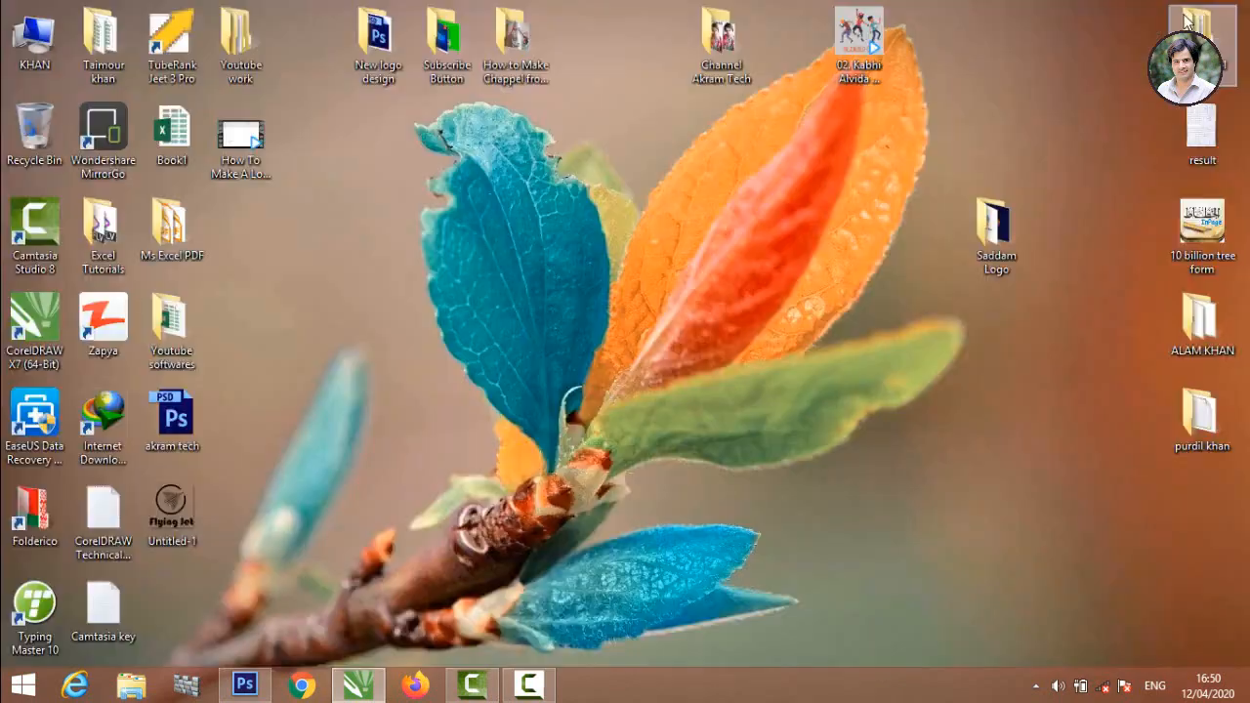
pyautogui.rightClick(398, 228)
pyautogui.click(475, 283)
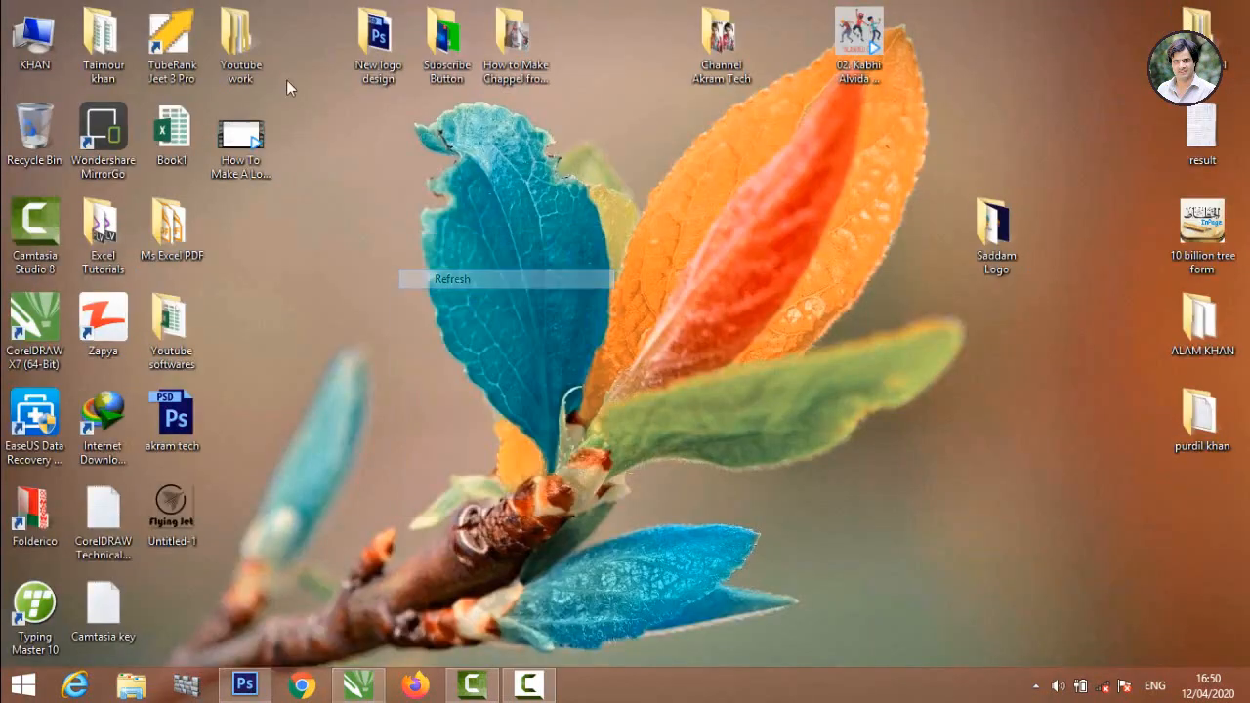
pyautogui.doubleClick(240, 41)
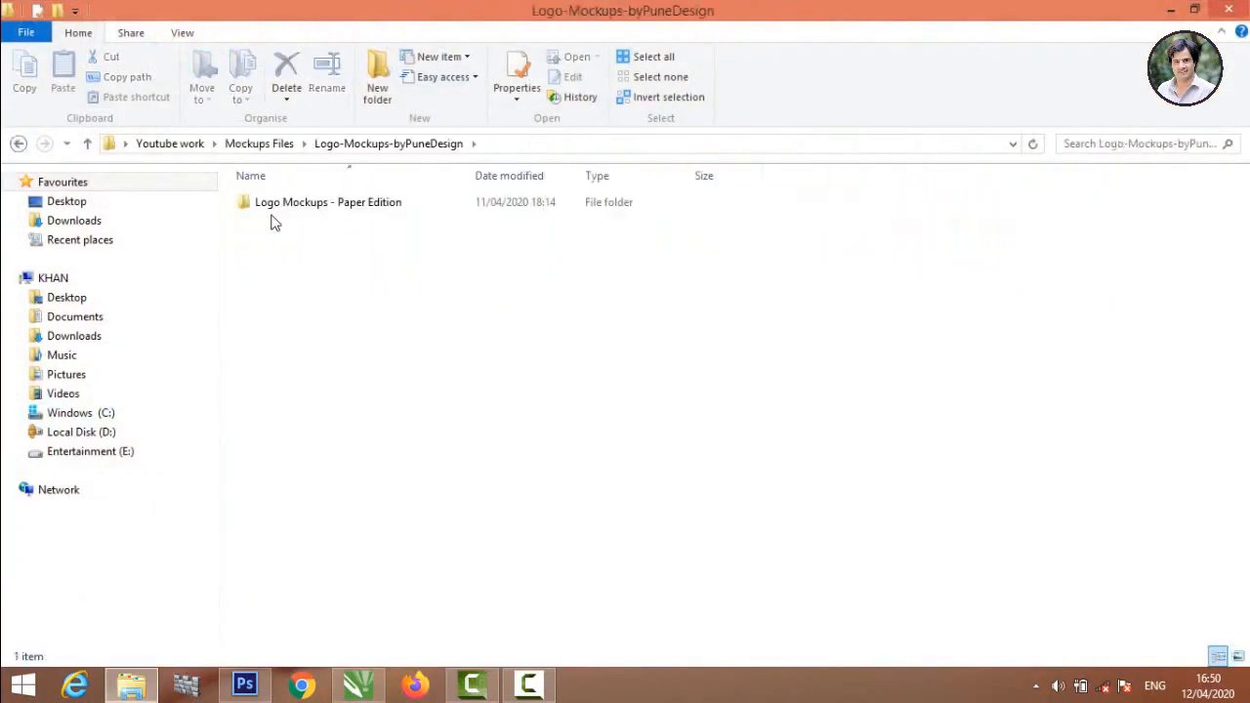
pyautogui.doubleClick(270, 204)
pyautogui.moveTo(274, 207); pyautogui.dragTo(349, 360)
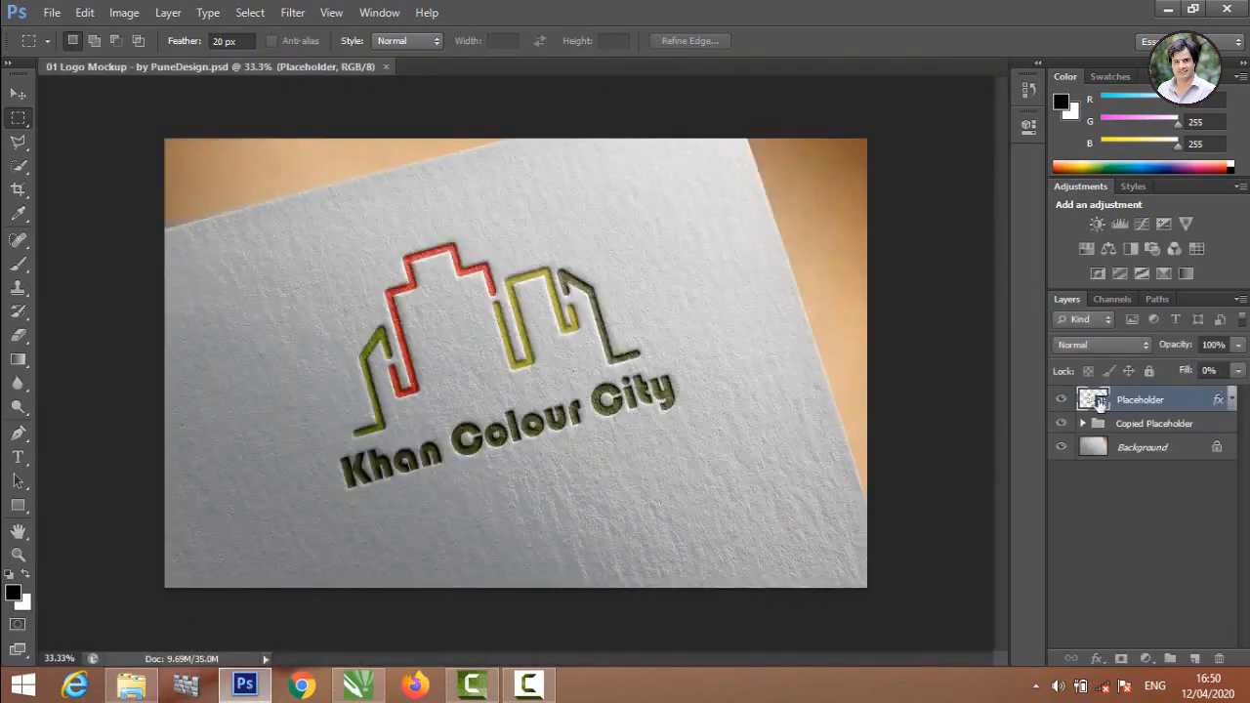
# Step: Open the Placeholder layer's smart object contents and place the exported Untitled-1 logo from the desktop in it
pyautogui.doubleClick(1089, 400)
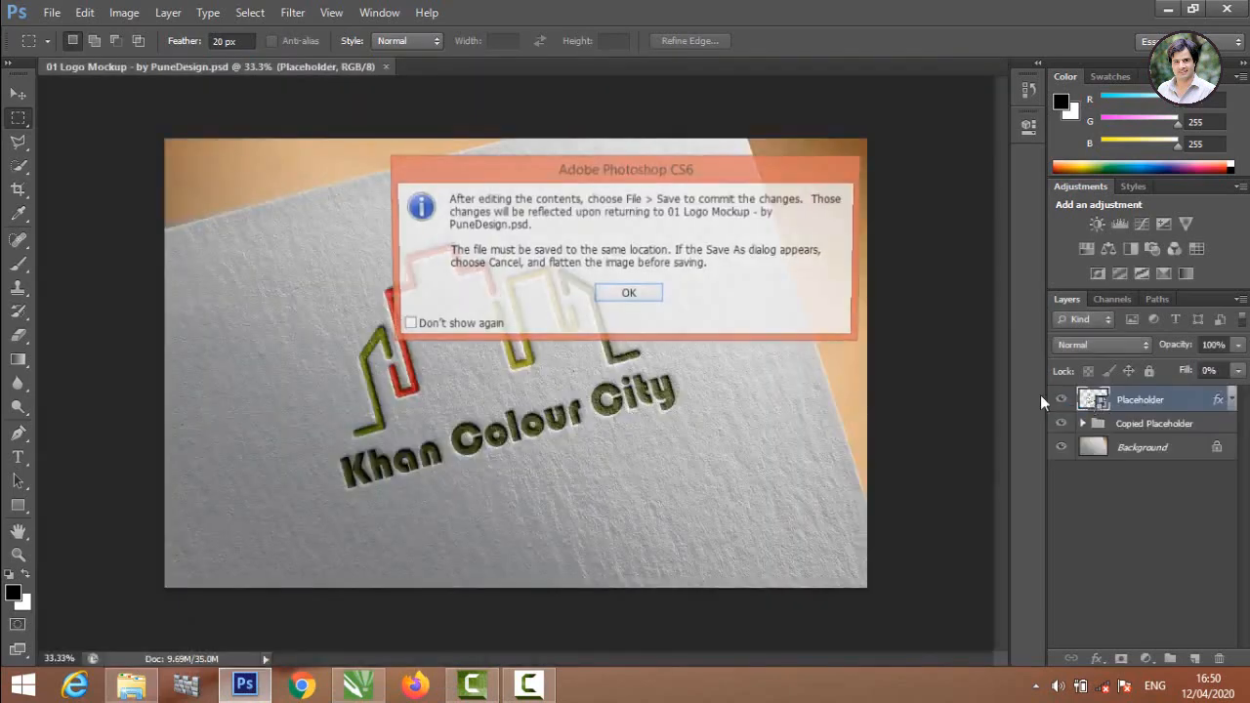
pyautogui.click(625, 295)
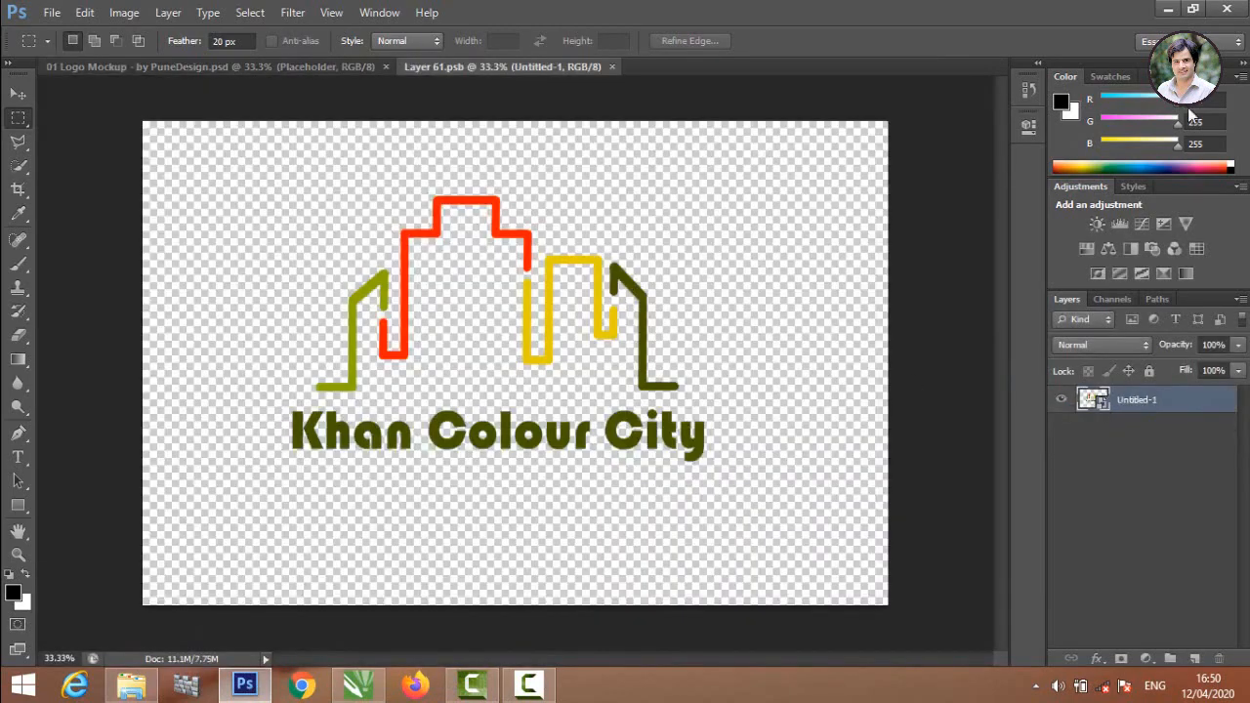
pyautogui.click(1168, 10)
pyautogui.click(1170, 9)
pyautogui.moveTo(172, 515); pyautogui.dragTo(424, 246)
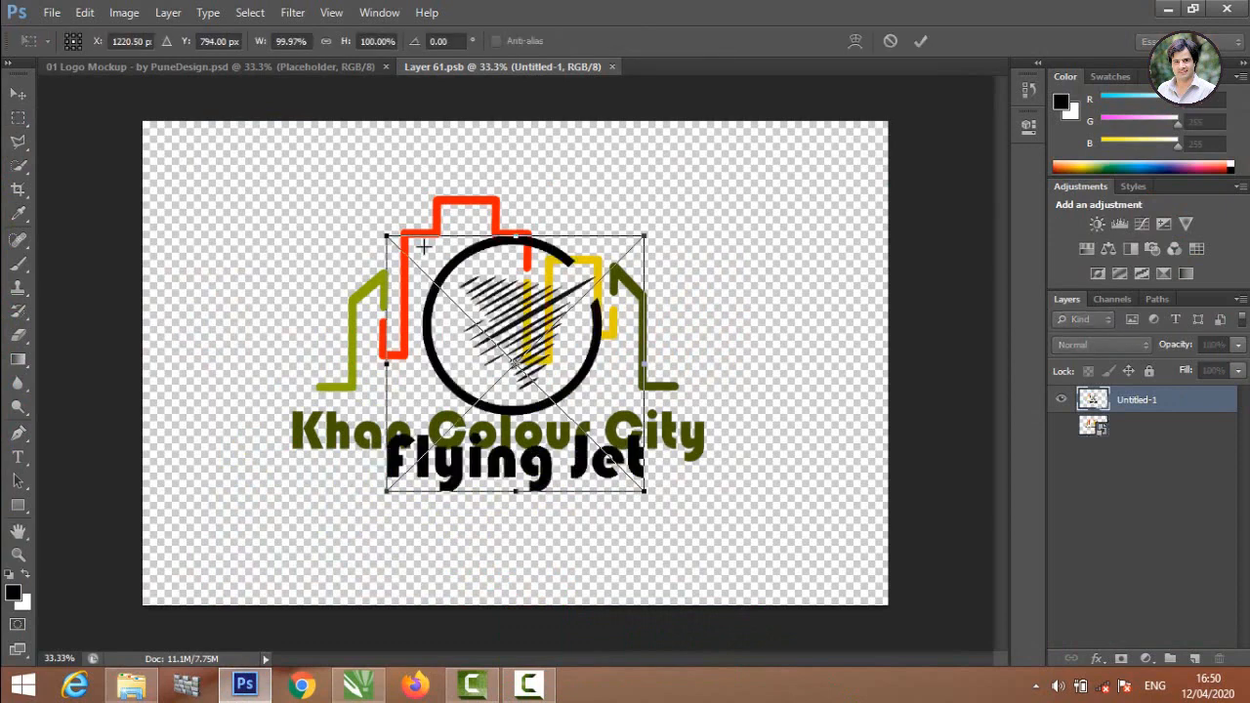
pyautogui.click(920, 41)
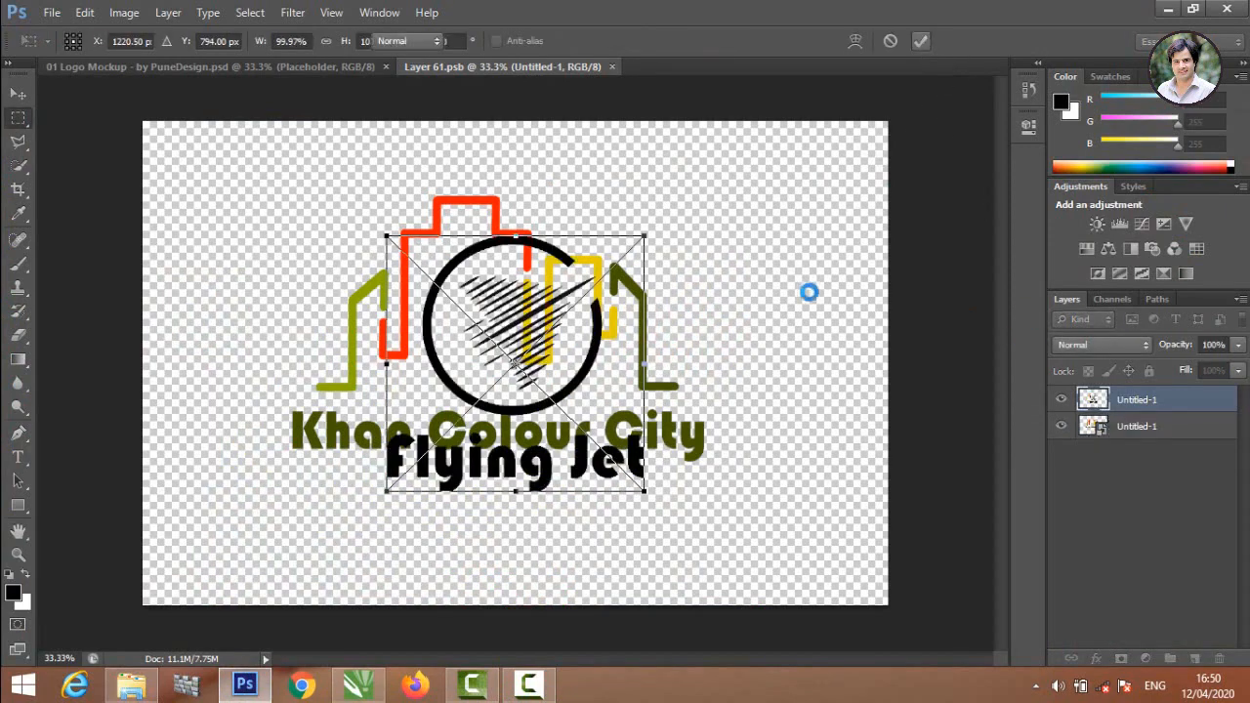
# Step: Delete the layer holding the old "Khan Colour City" logo
pyautogui.click(1136, 437)
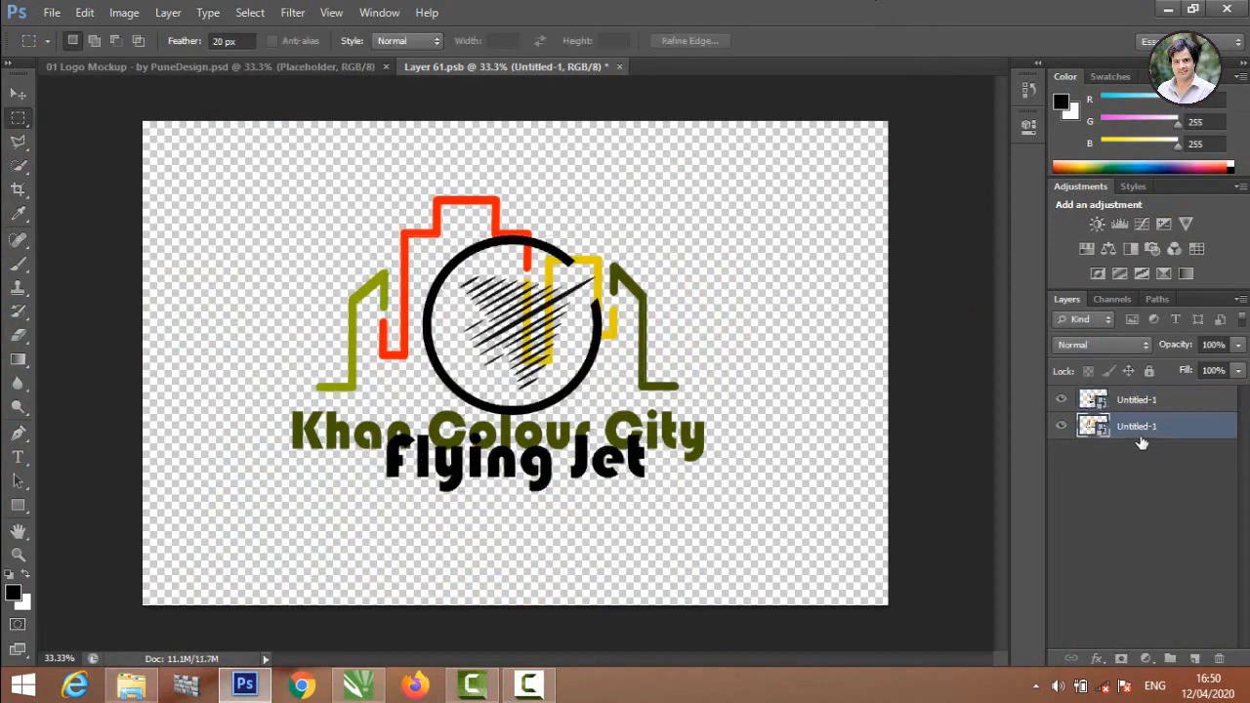
pyautogui.rightClick(1142, 443)
pyautogui.click(994, 86)
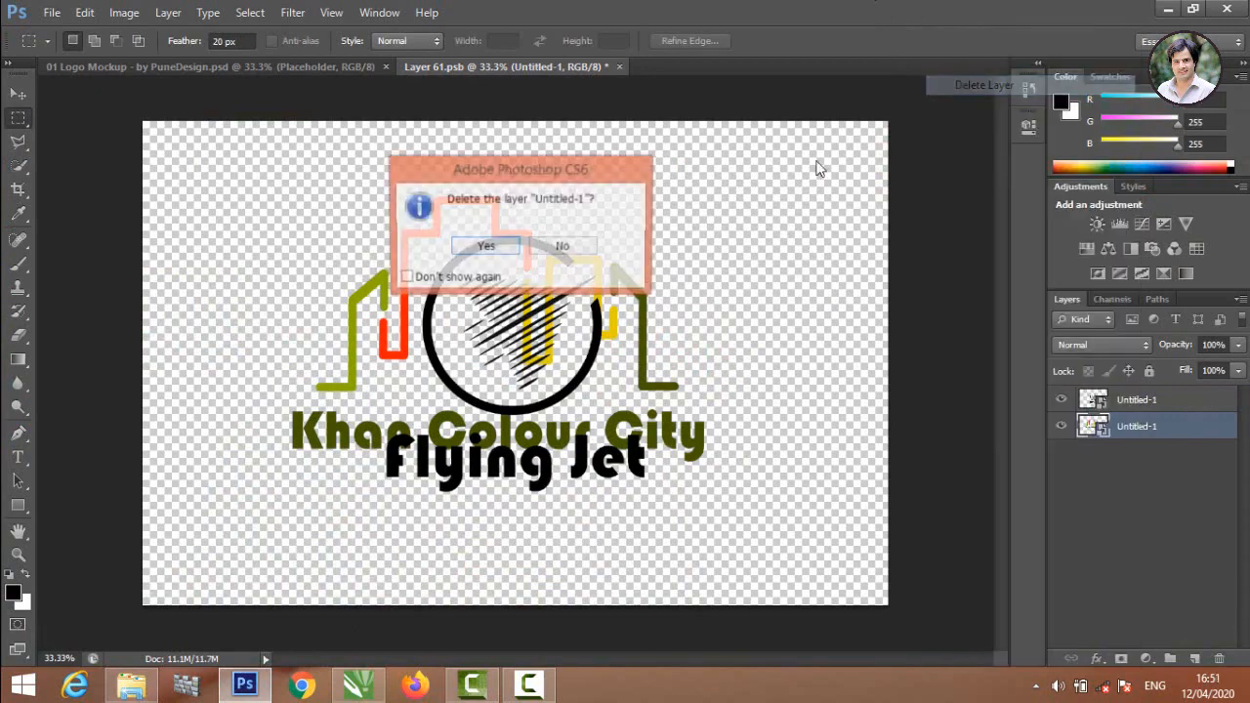
pyautogui.click(489, 248)
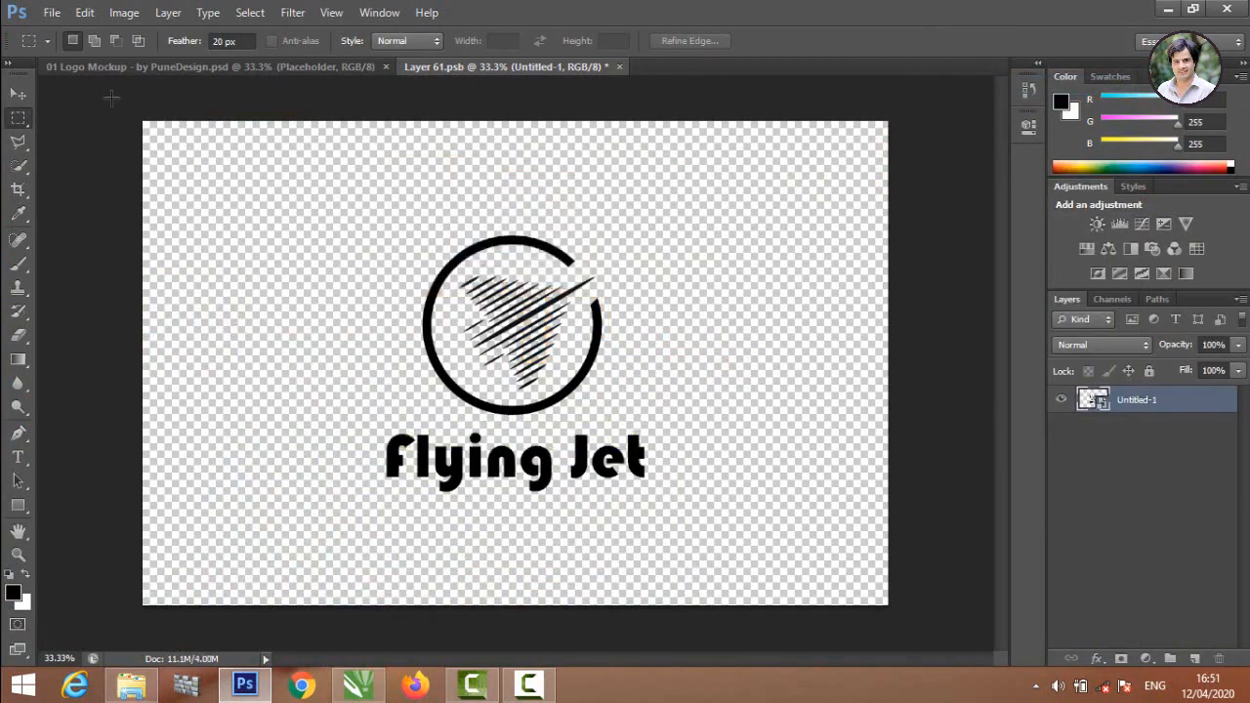
# Step: Enlarge the Flying Jet logo to about 139% width and 136% height, and position it near the canvas centre
pyautogui.click(16, 96)
pyautogui.moveTo(491, 307); pyautogui.dragTo(316, 173)
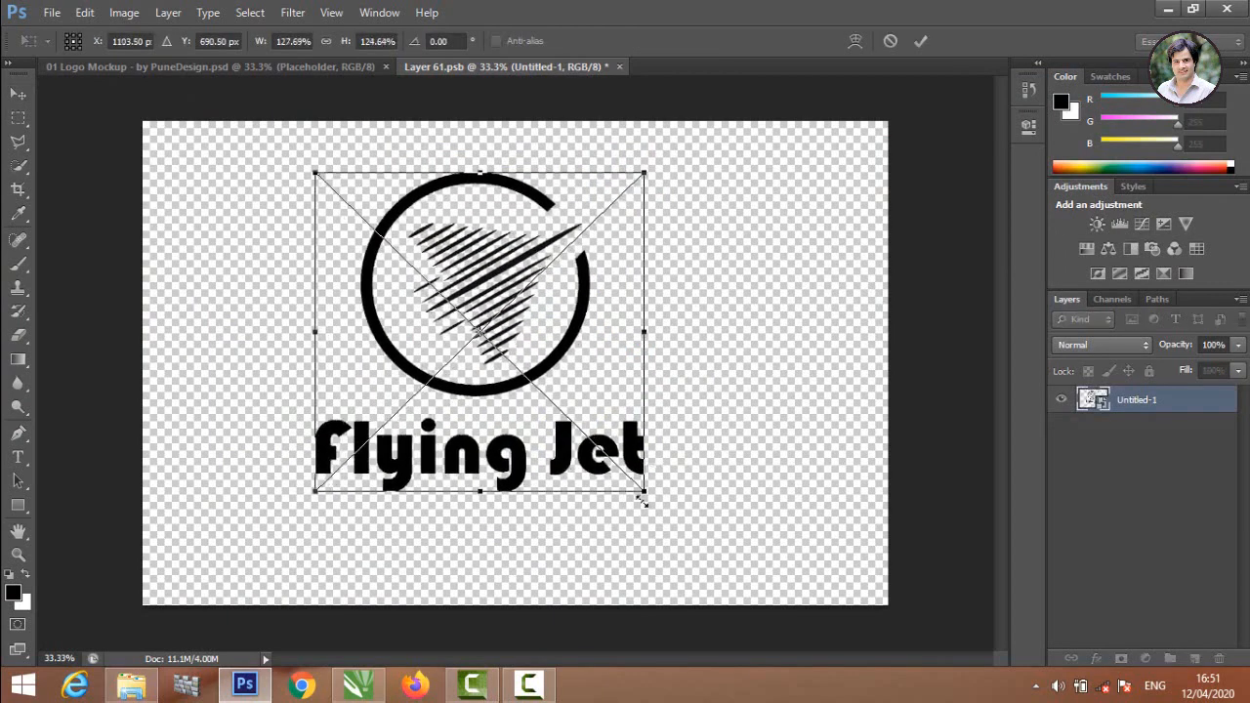
pyautogui.moveTo(643, 491); pyautogui.dragTo(674, 522)
pyautogui.moveTo(522, 356)
pyautogui.mouseDown()
pyautogui.moveTo(537, 359)
pyautogui.moveTo(526, 366)
pyautogui.mouseUp()
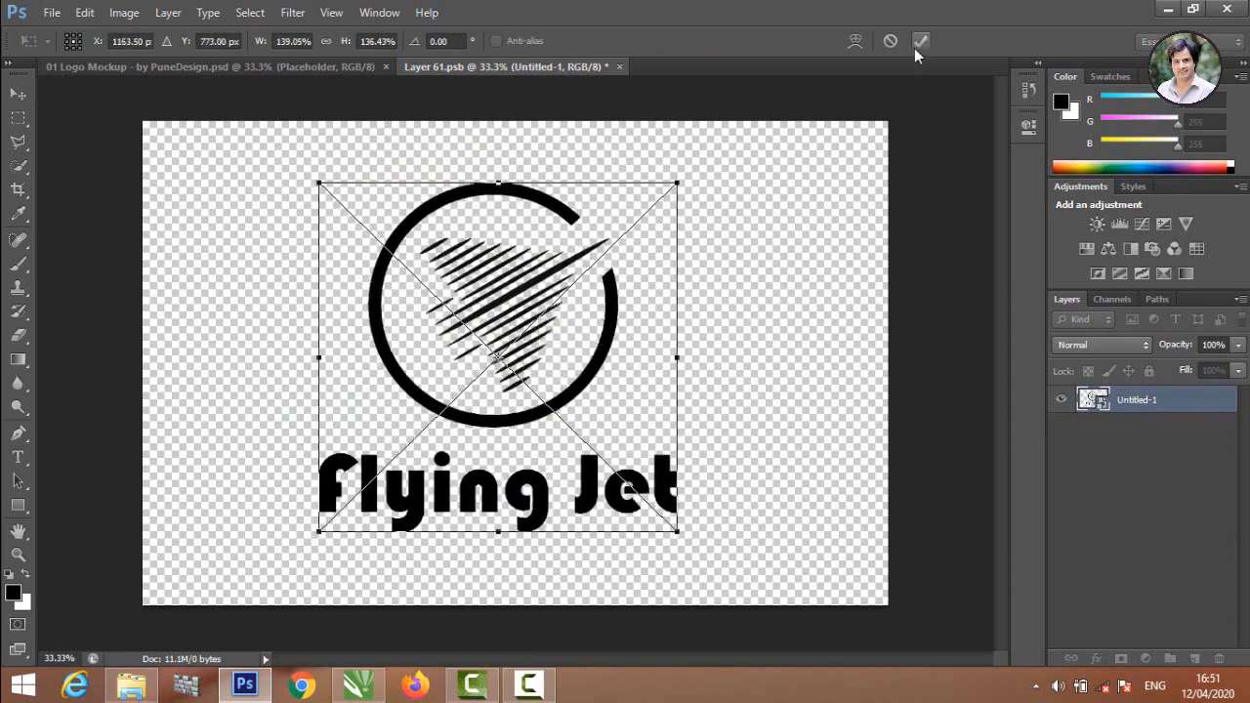
pyautogui.click(920, 41)
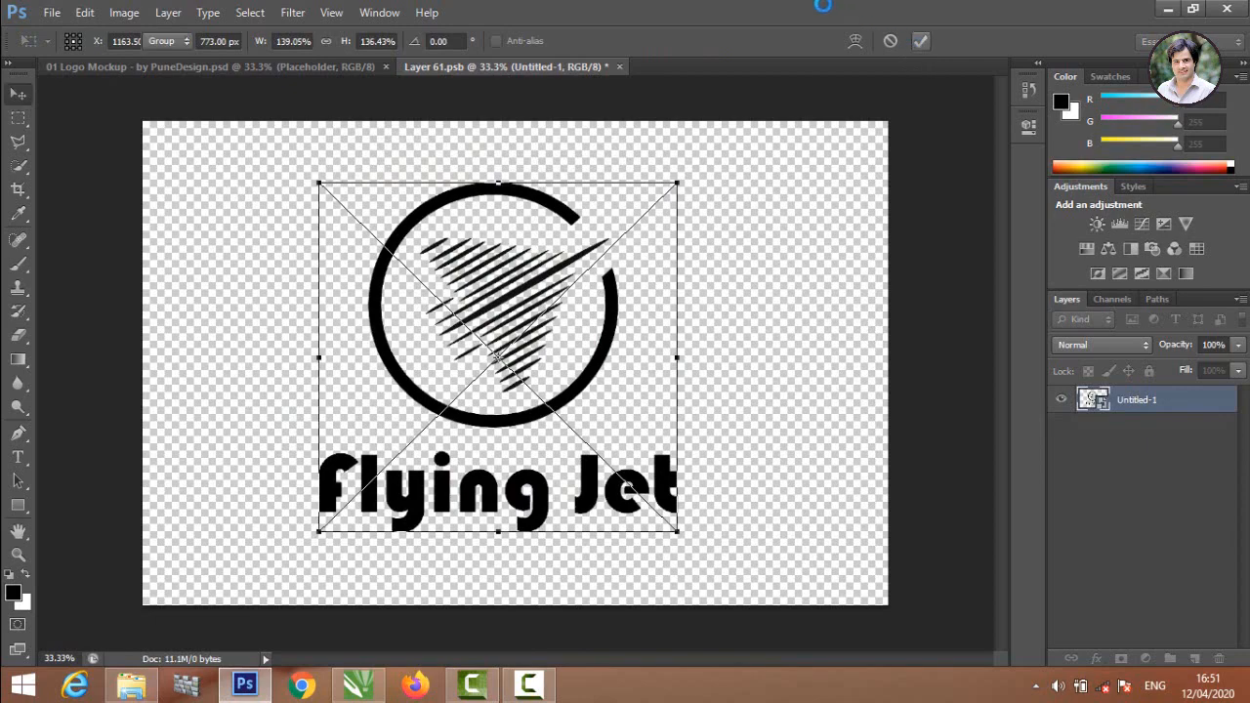
# Step: Close Layer 61.psb with its changes saved to update the paper mockup, and deselect the Placeholder layer
pyautogui.click(619, 67)
pyautogui.click(504, 252)
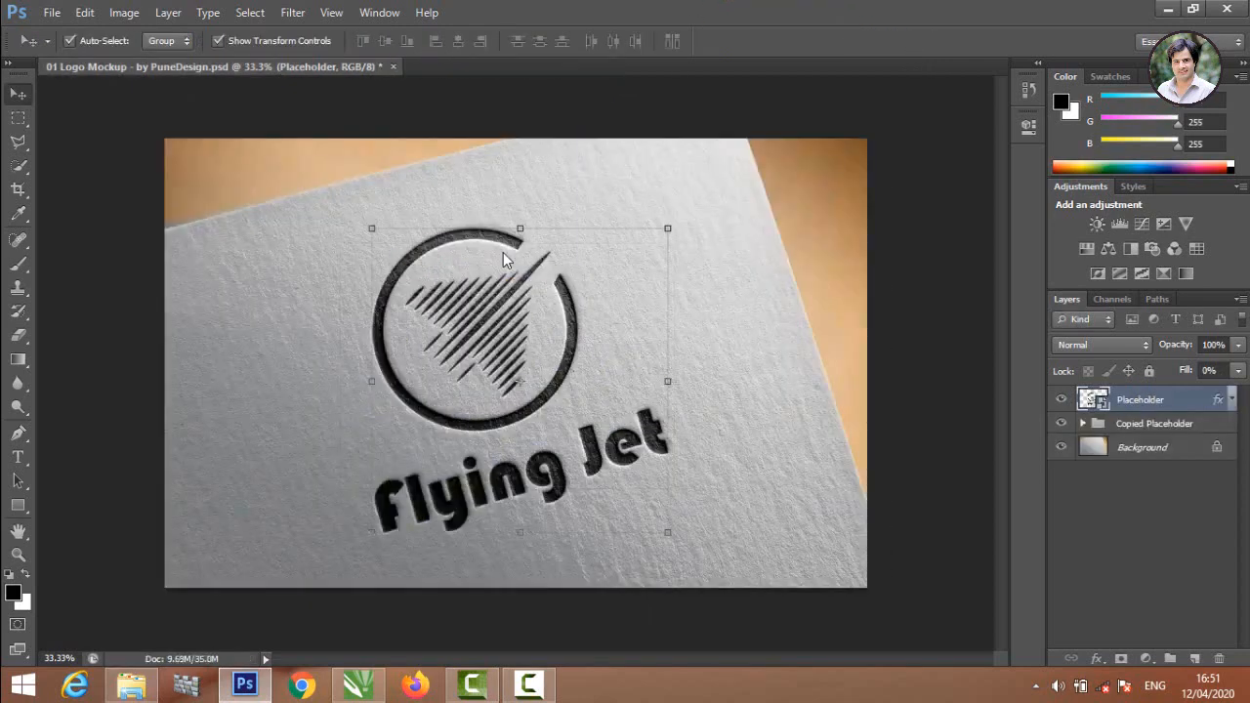
pyautogui.click(726, 227)
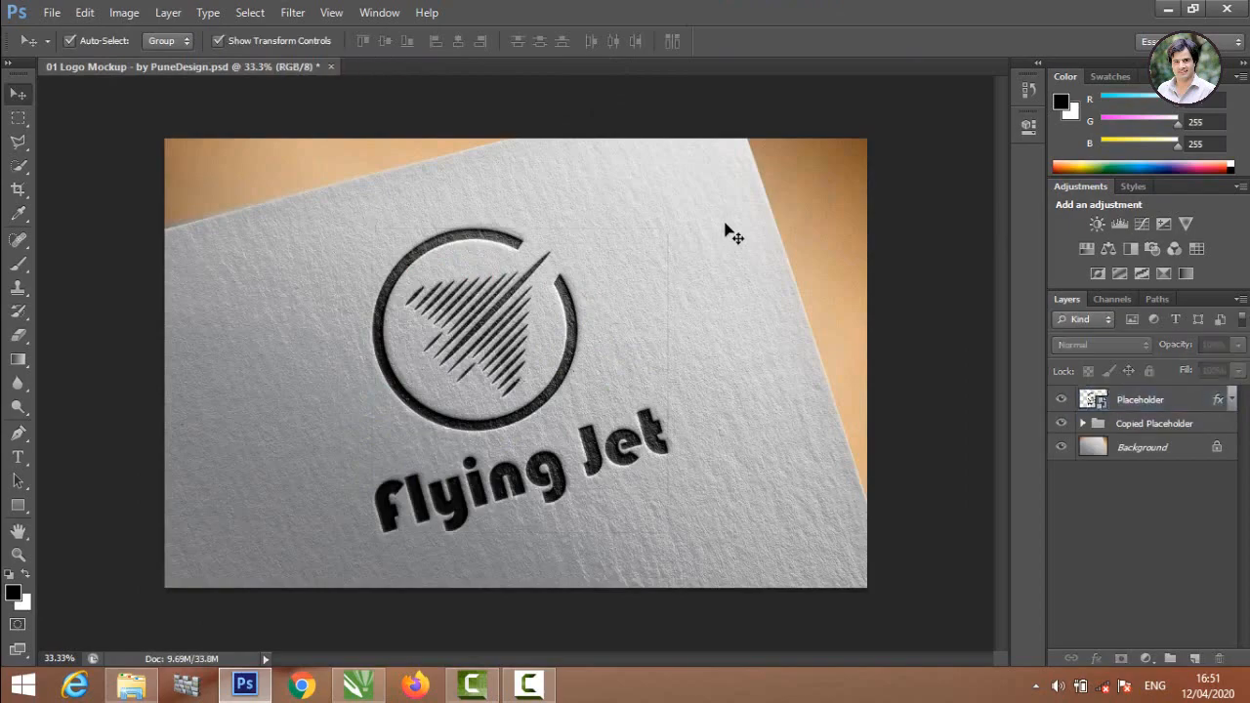